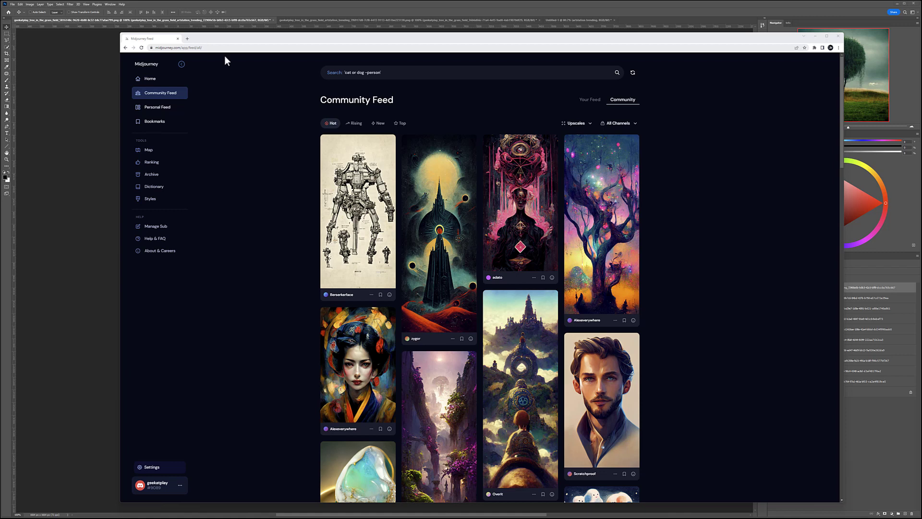
Step: Copy the prompt of the bipedal mech blueprint image from the Midjourney Community Feed
mouse_move(347, 247)
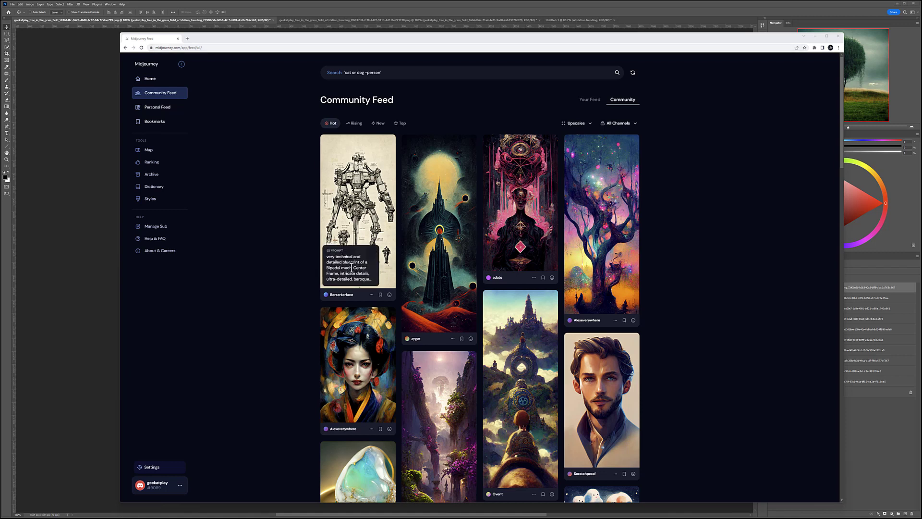
left_click(371, 295)
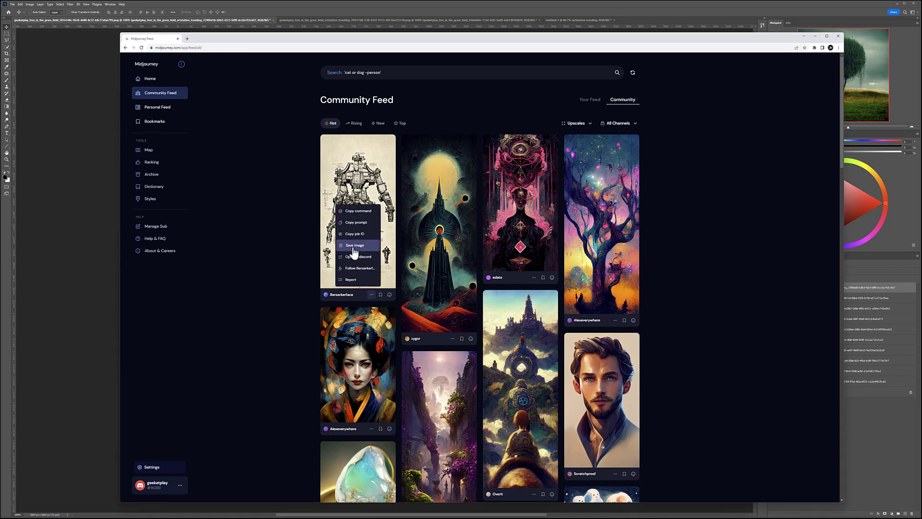
left_click(356, 223)
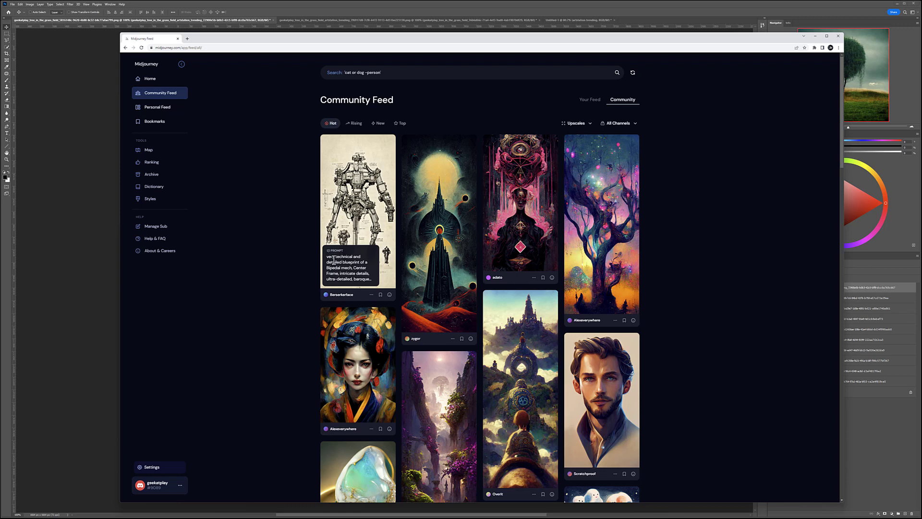
Step: Search the Community Feed for "geekatplay" and look through the resulting images
left_click(424, 73)
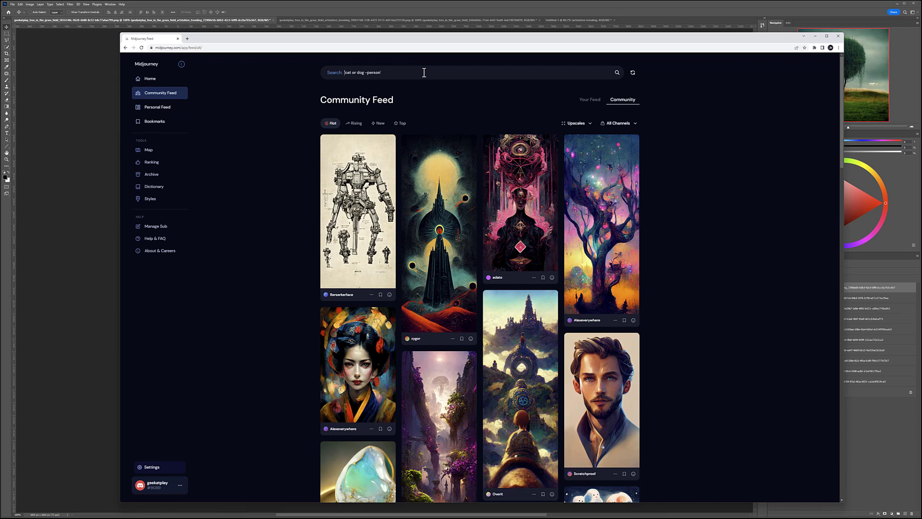
type("geekatplay")
left_click(617, 71)
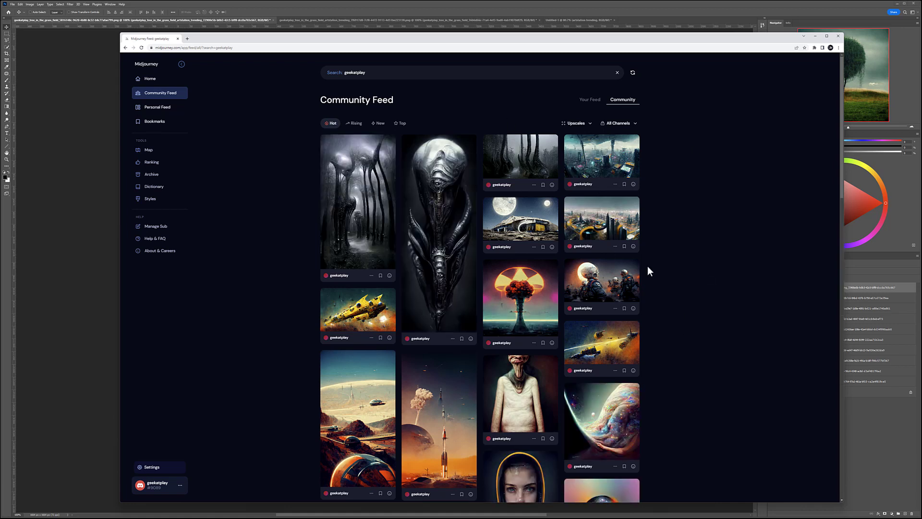
scroll(559, 243, "down", 3)
scroll(558, 242, "down", 2)
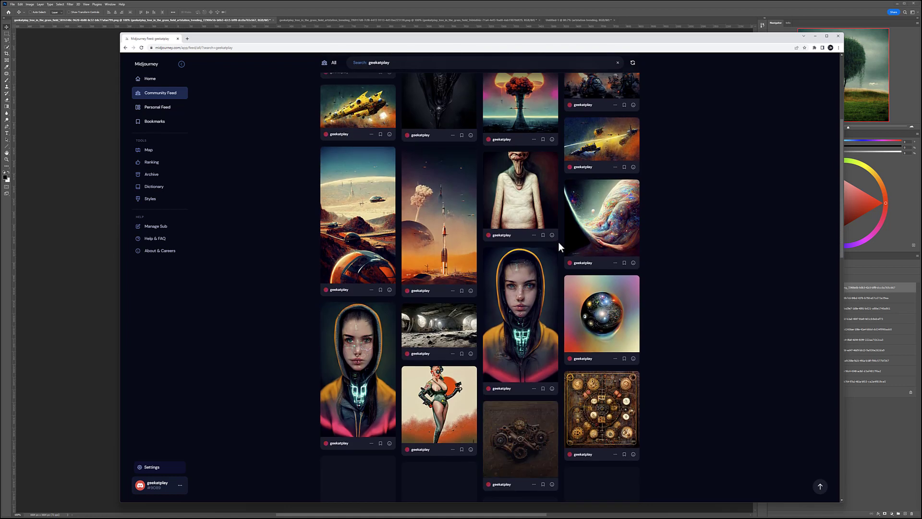
scroll(559, 242, "up", 5)
scroll(558, 242, "up", 1)
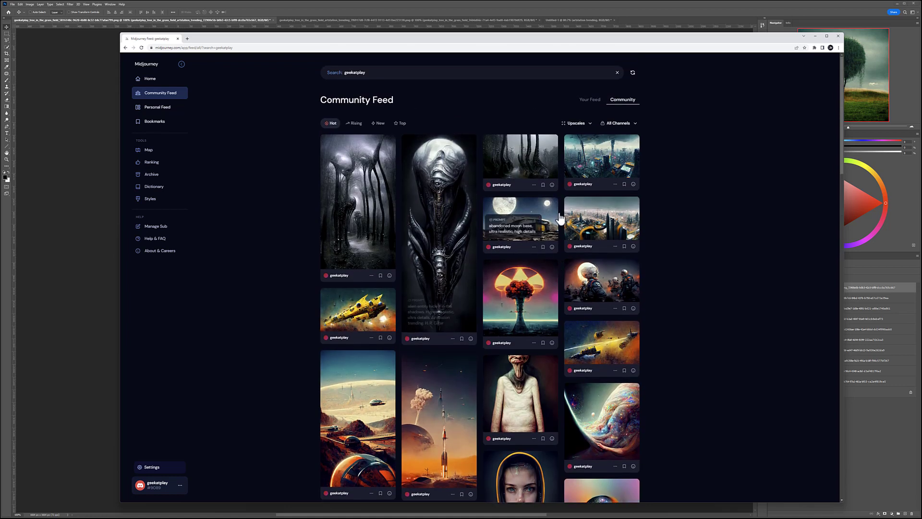
Step: Open the tall dark alien forest image, review its prompt and related images, and return to the feed
left_click(383, 191)
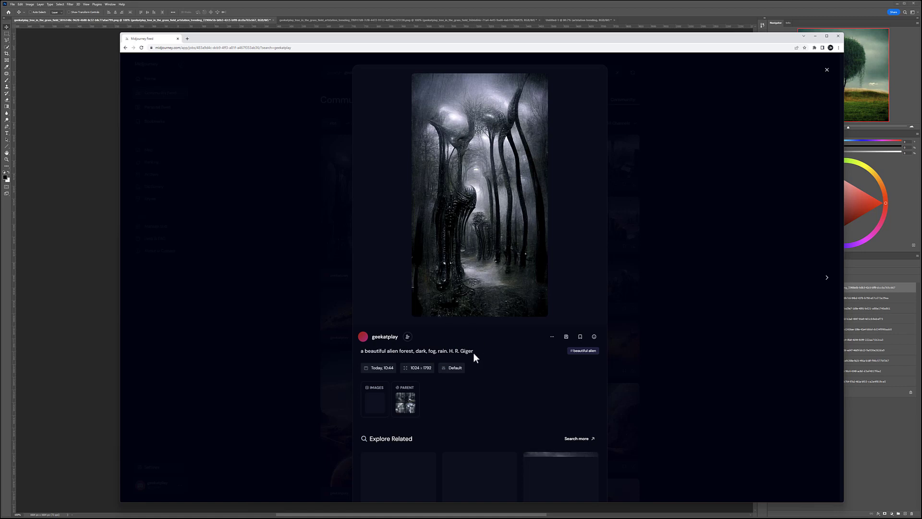
scroll(532, 352, "down", 4)
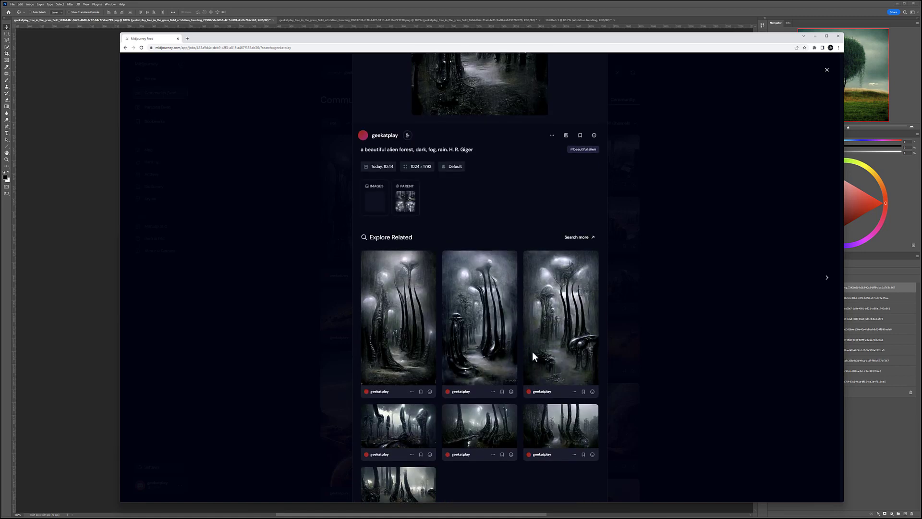
scroll(528, 339, "down", 1)
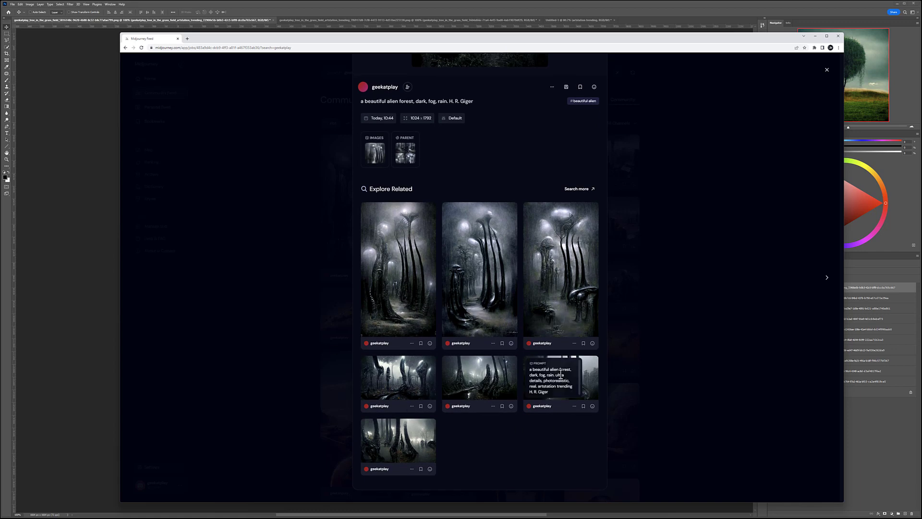
scroll(518, 327, "up", 5)
scroll(519, 326, "up", 2)
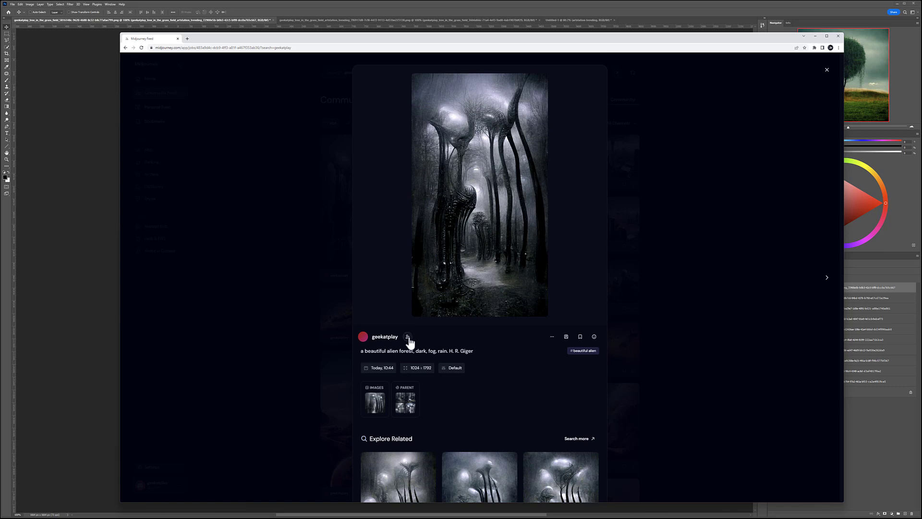
left_click(282, 284)
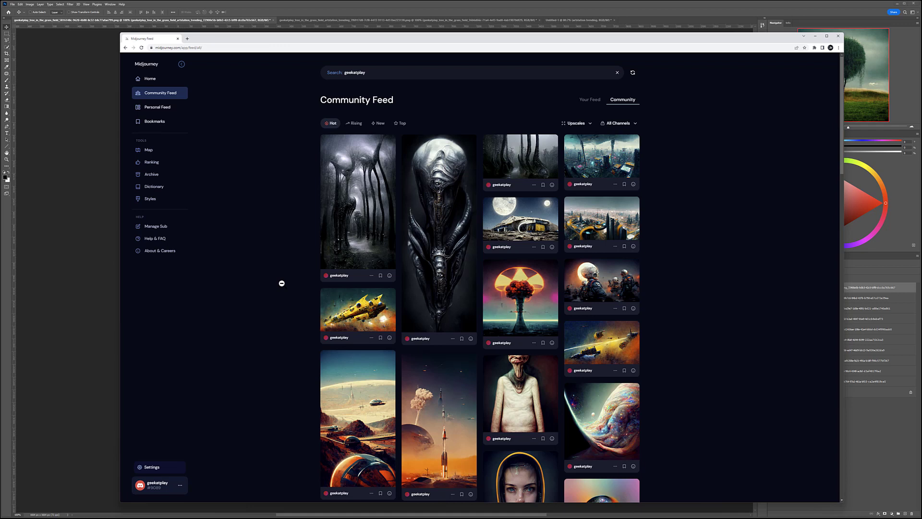
Step: Switch to Photoshop and view the document showing the /imagine prompt structure
left_click(350, 2)
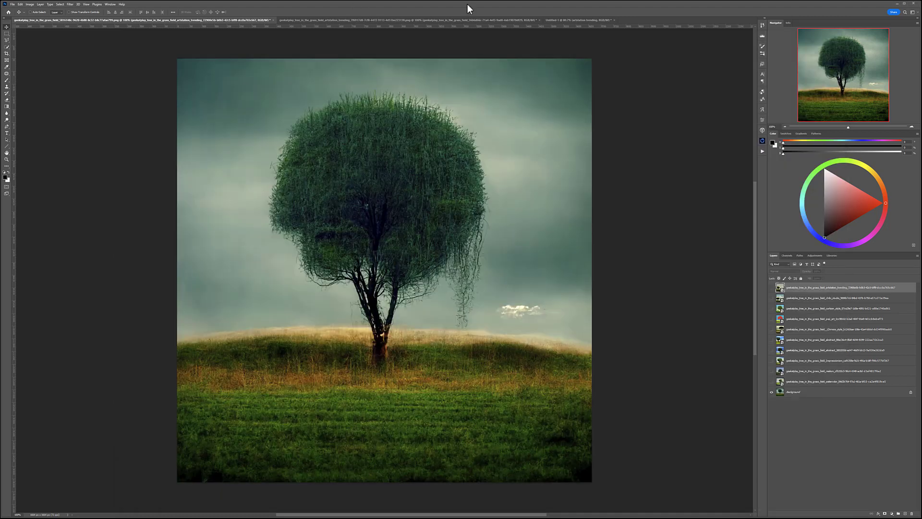
left_click(590, 20)
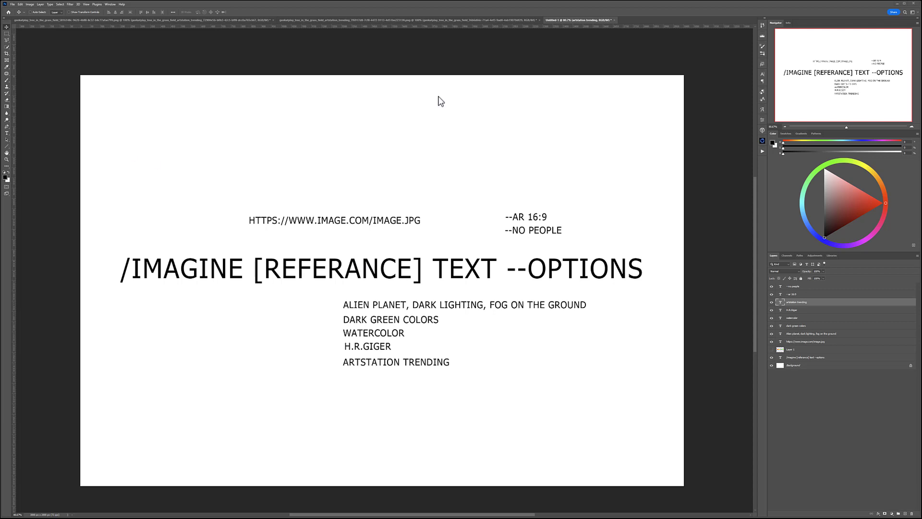
Step: In the single-tree document, show the ten style layers one by one, from watercolor up to artstation trending
left_click(212, 18)
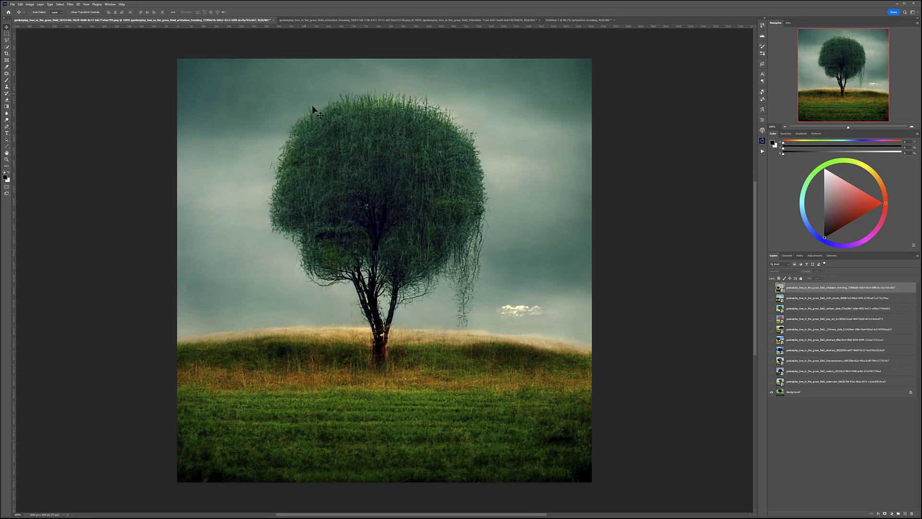
left_click(772, 381)
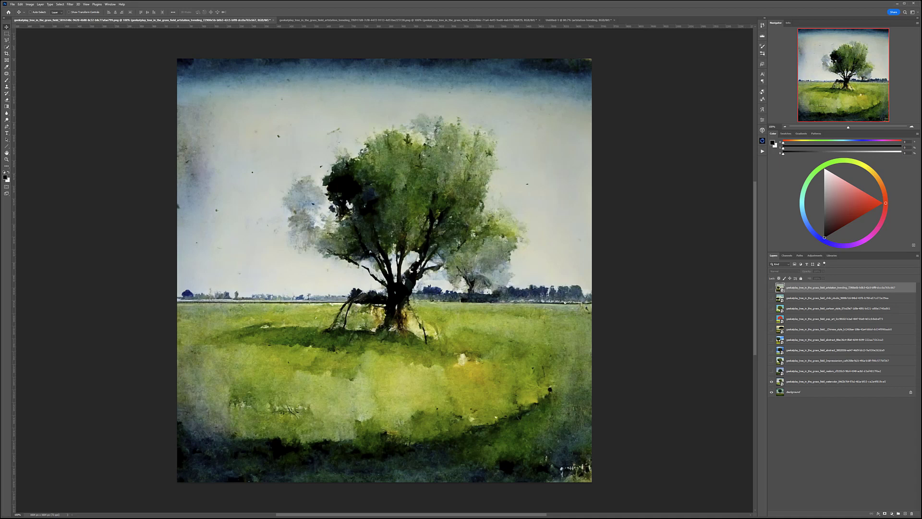
left_click(772, 372)
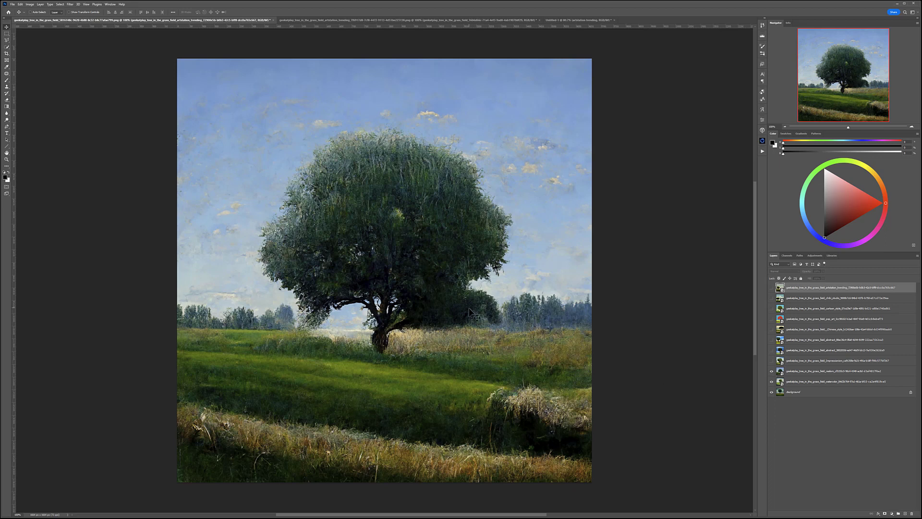
left_click(772, 361)
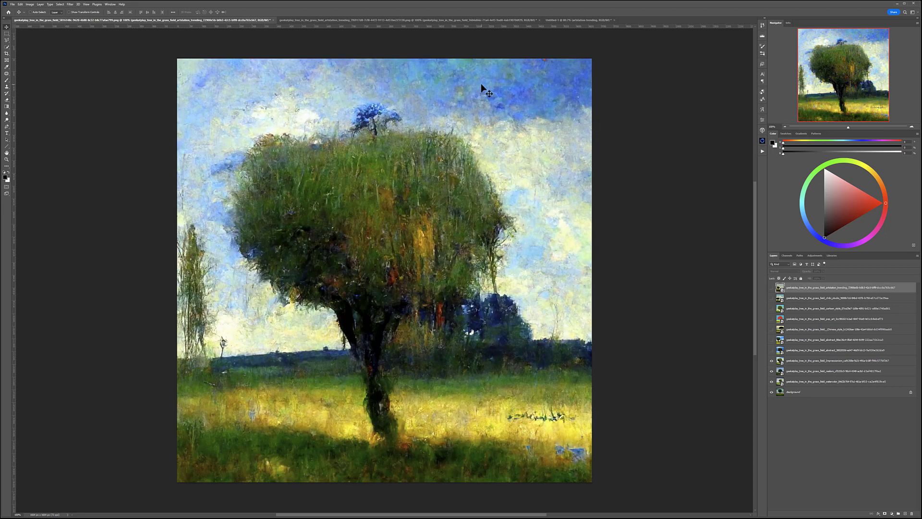
left_click(772, 350)
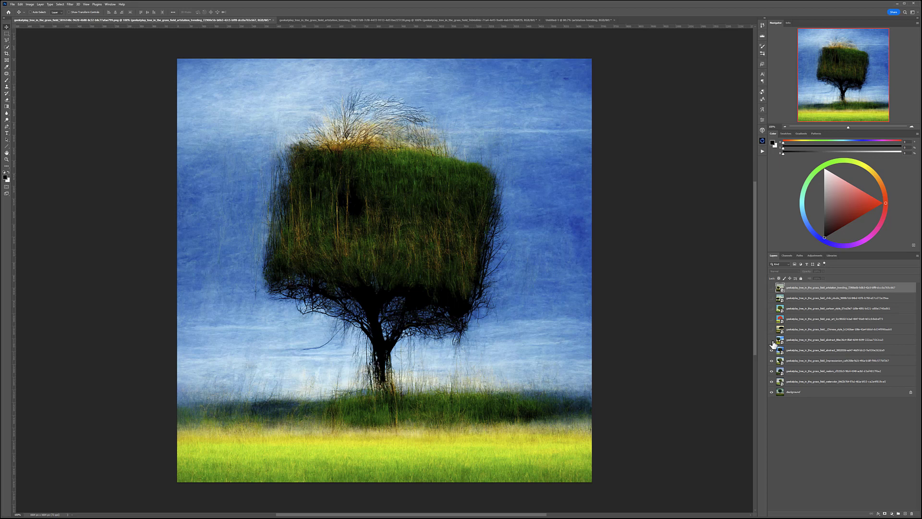
left_click(772, 340)
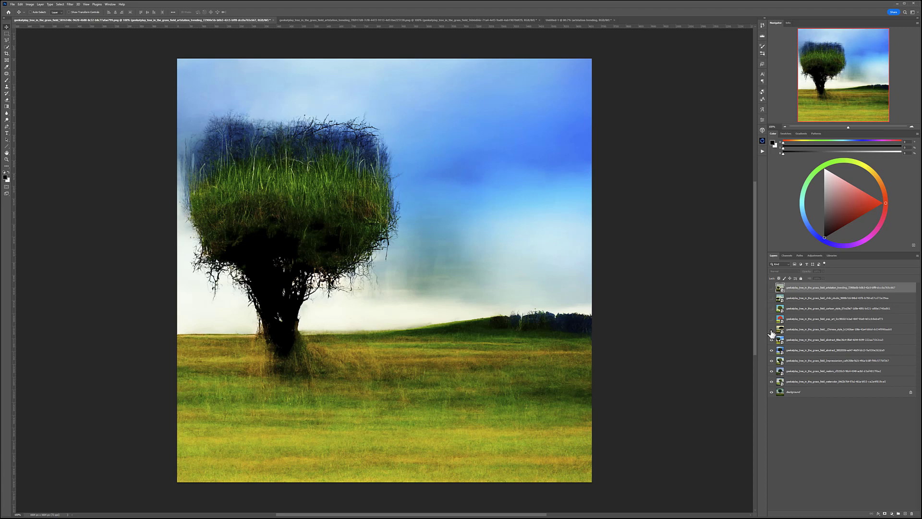
left_click(772, 330)
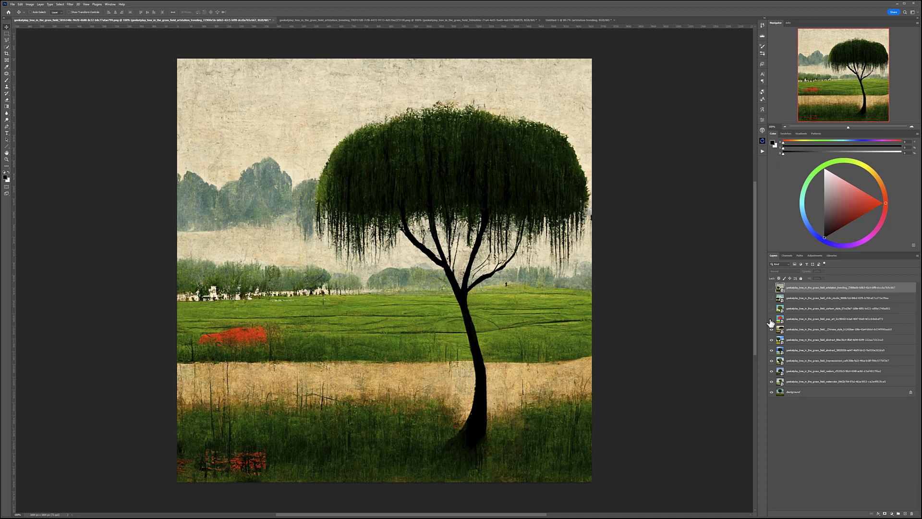
left_click(771, 320)
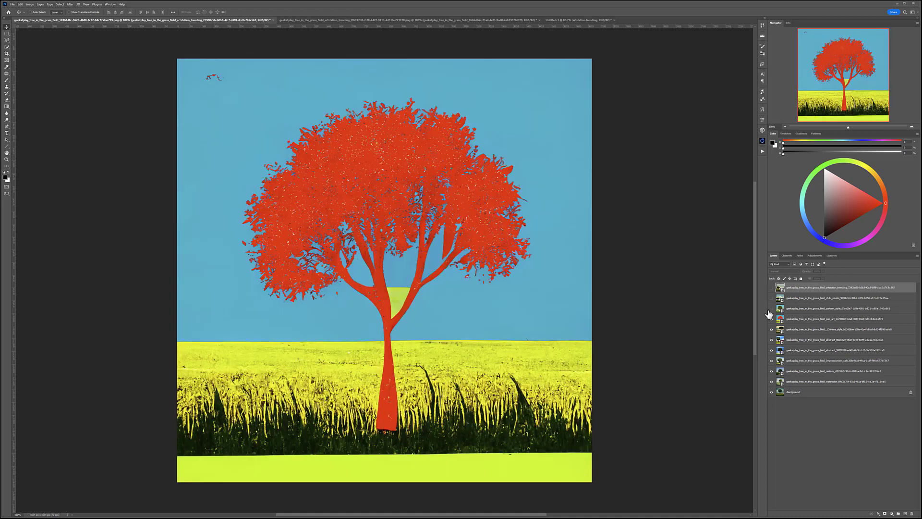
left_click(771, 310)
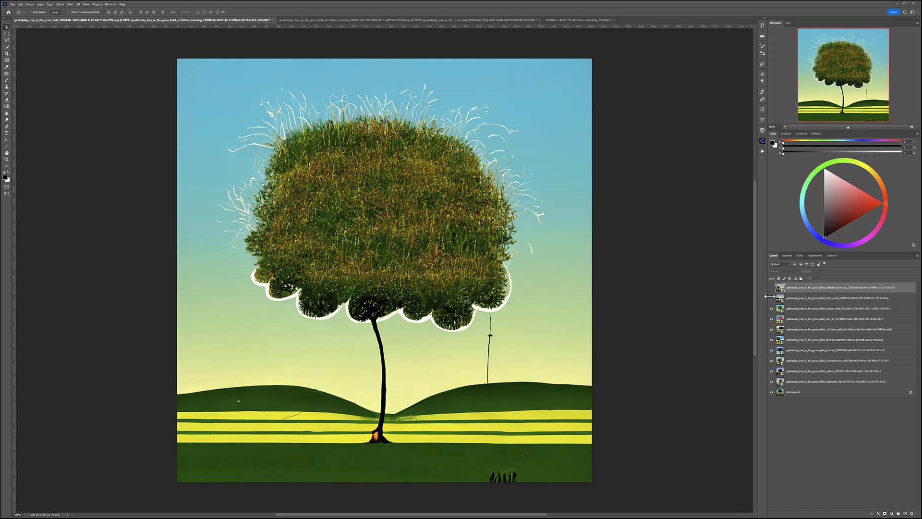
left_click(771, 298)
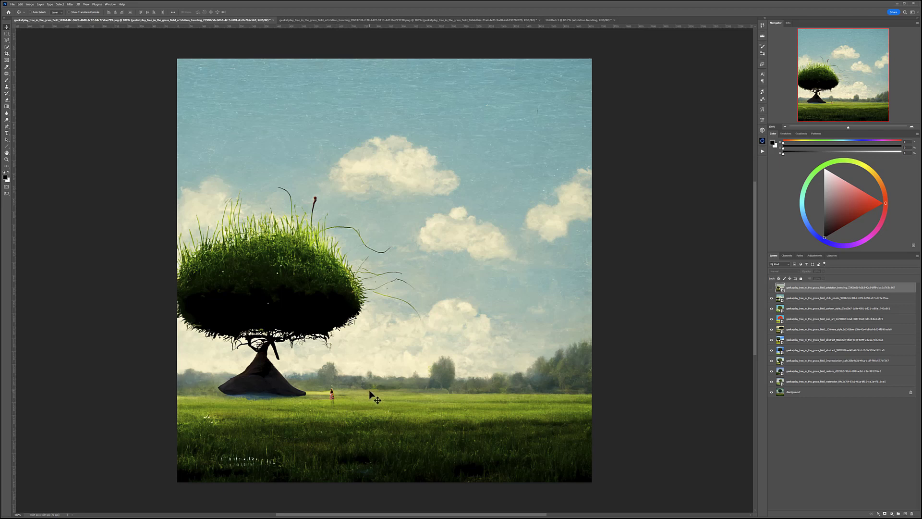
left_click(772, 288)
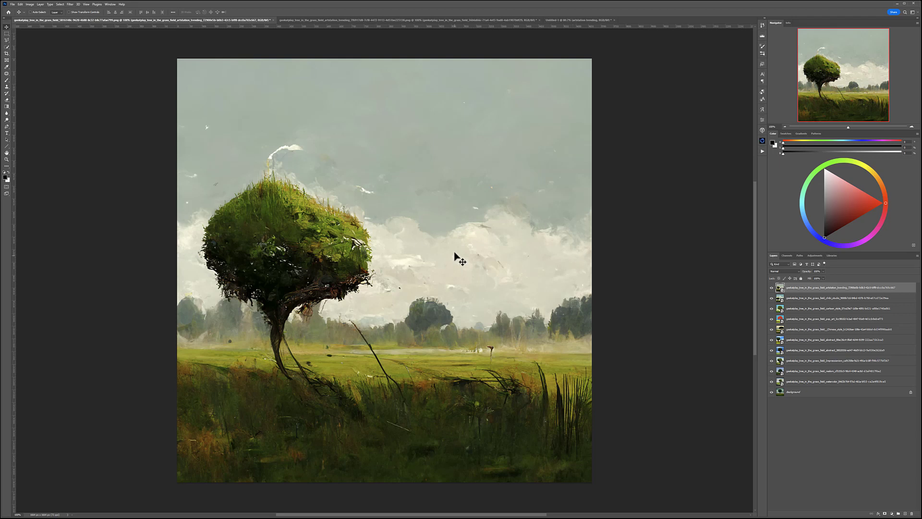
Step: In the four-image grid document, show the nine layers above the background one by one, from cartoon style up to the topmost
left_click(319, 20)
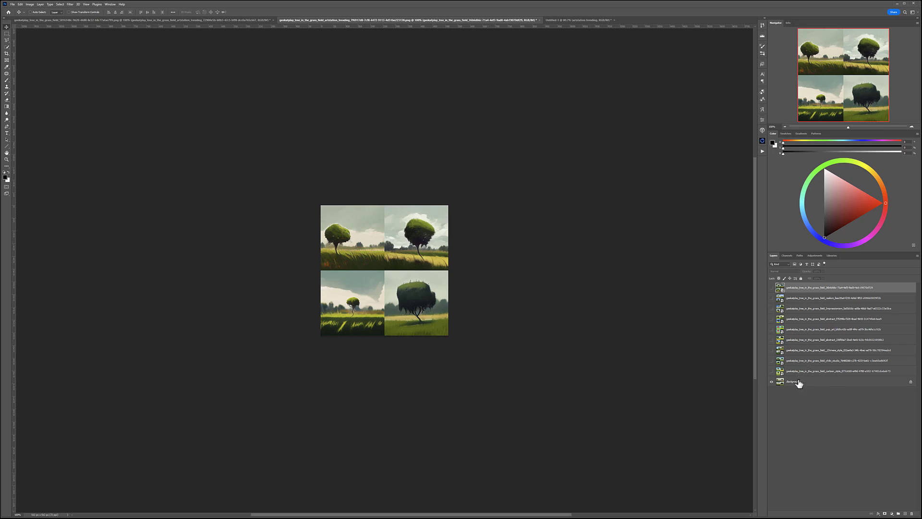
left_click(772, 371)
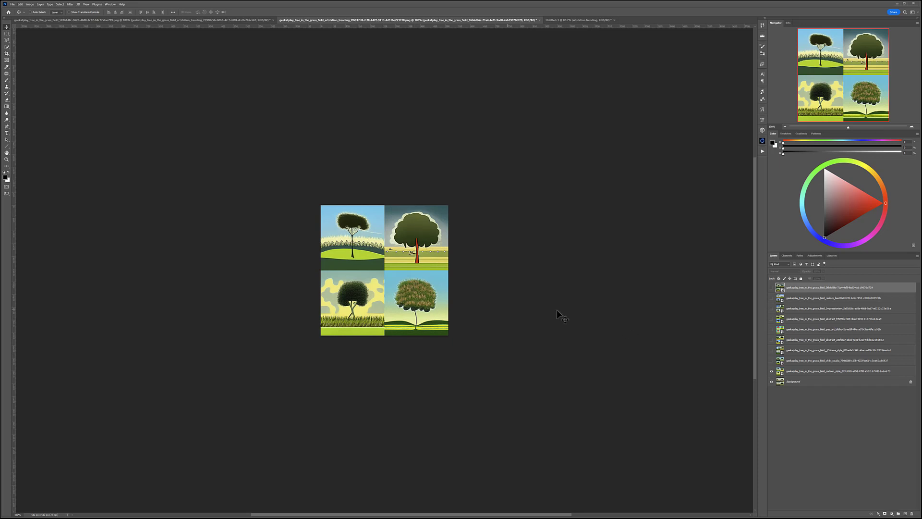
left_click(772, 362)
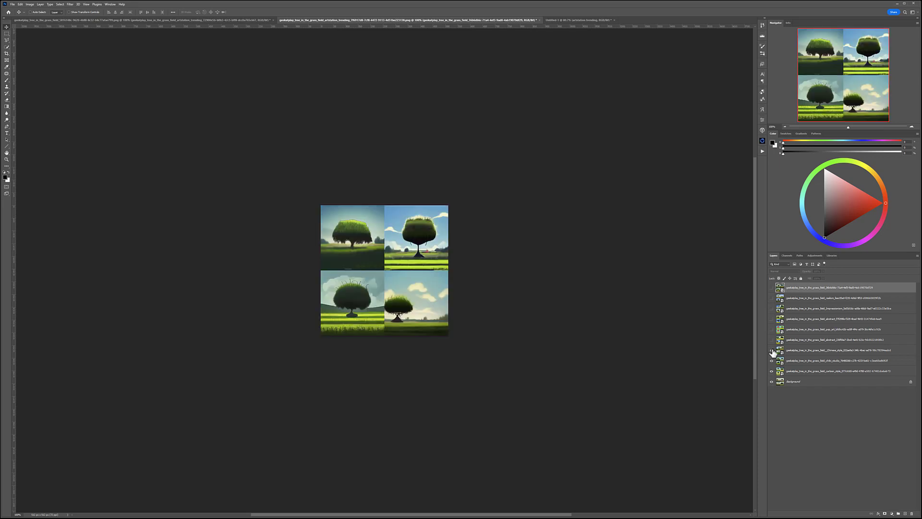
left_click(772, 350)
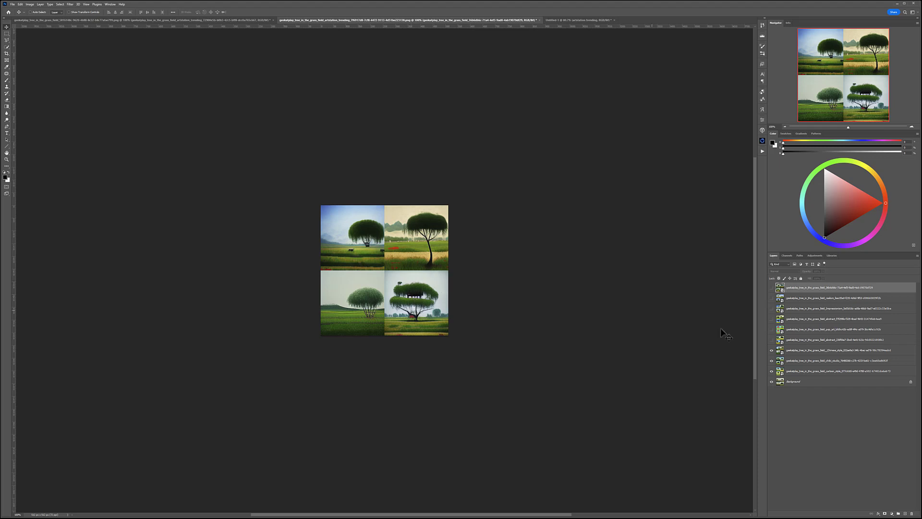
left_click(772, 340)
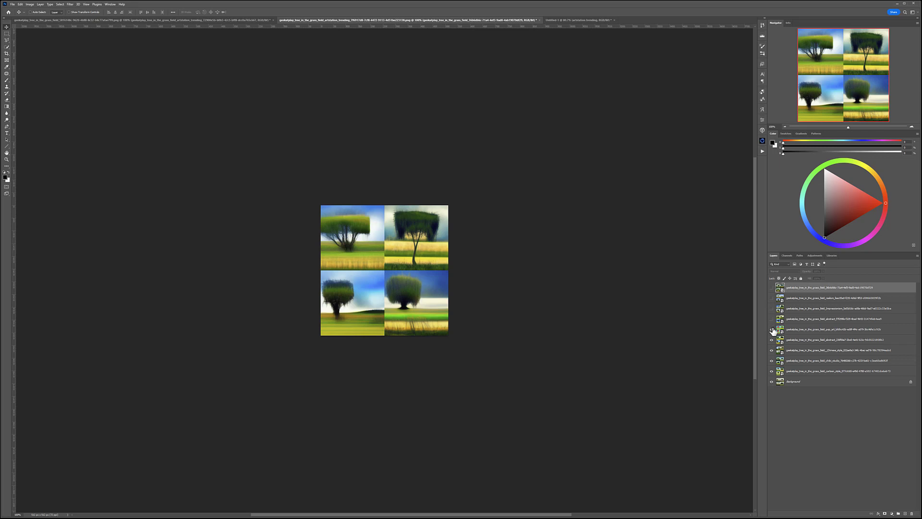
left_click(772, 330)
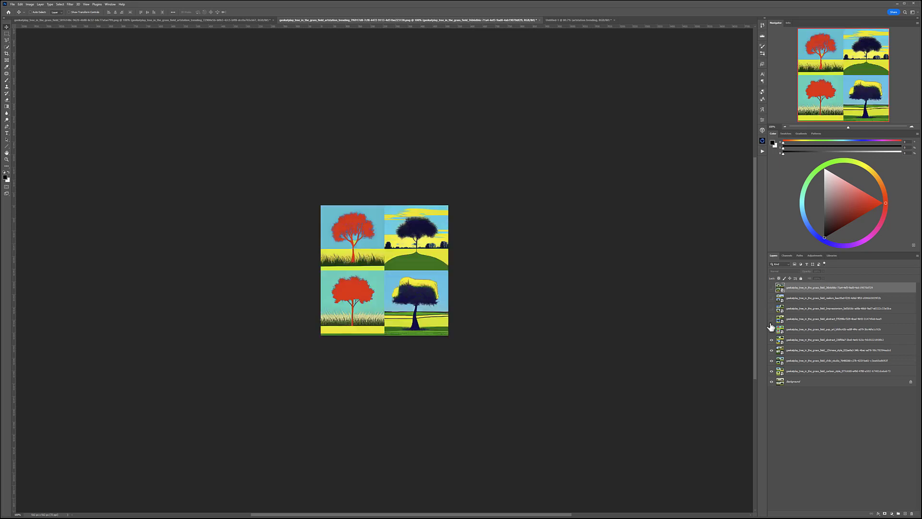
left_click(772, 319)
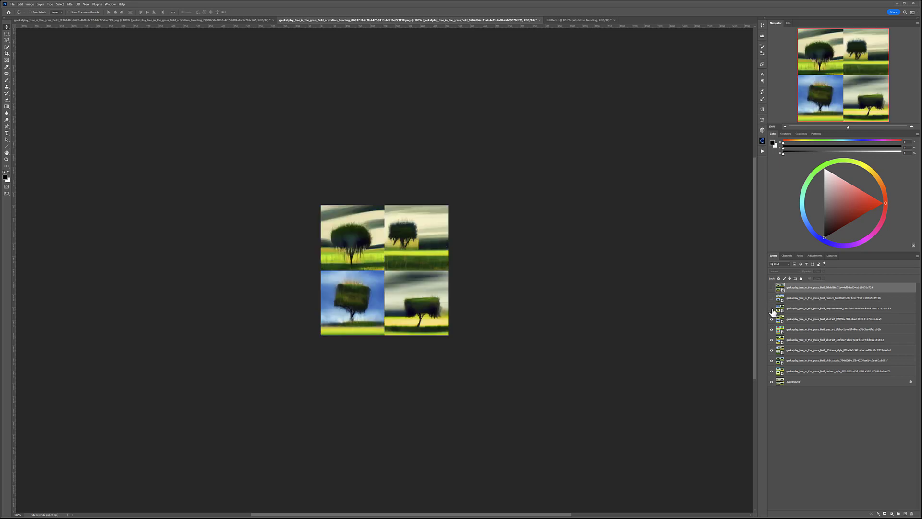
left_click(772, 309)
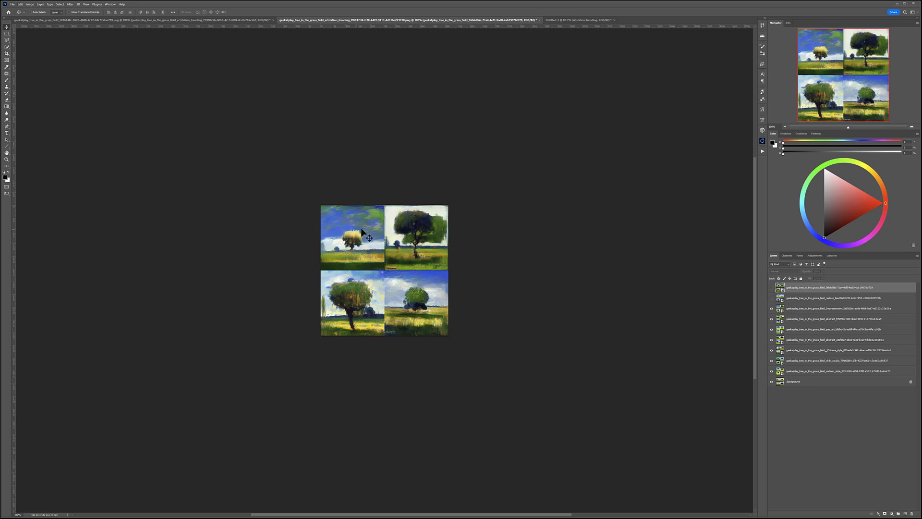
left_click(772, 299)
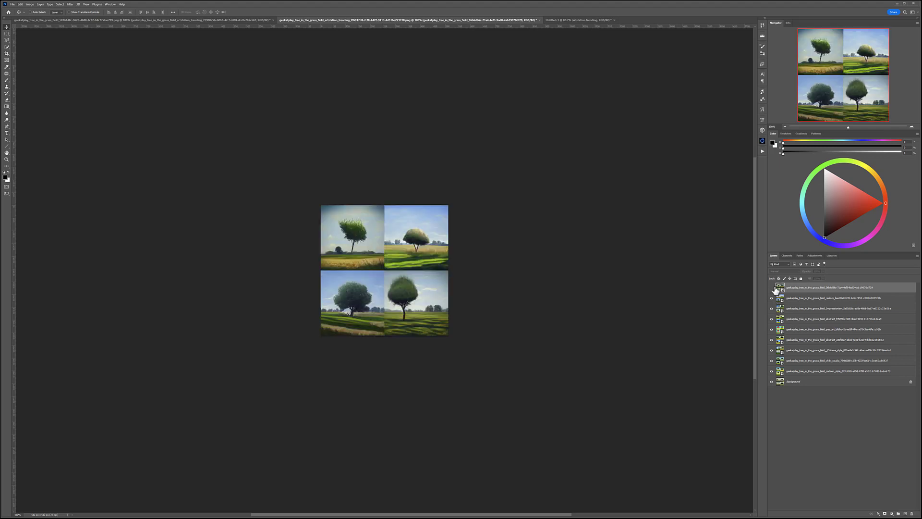
left_click(772, 287)
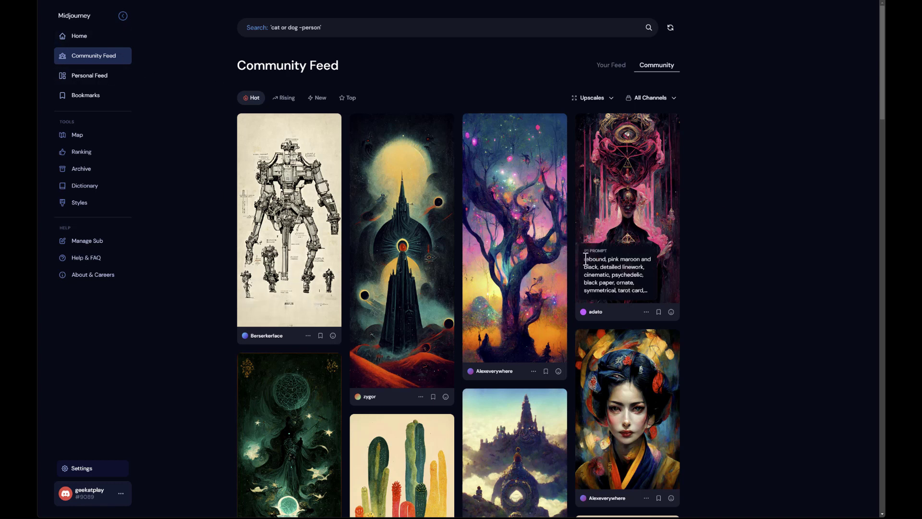
Step: Browse the Midjourney community feed of hot upscaled images for an artwork whose prompt is worth studying
scroll(575, 324, "down", 7)
scroll(575, 324, "down", 7)
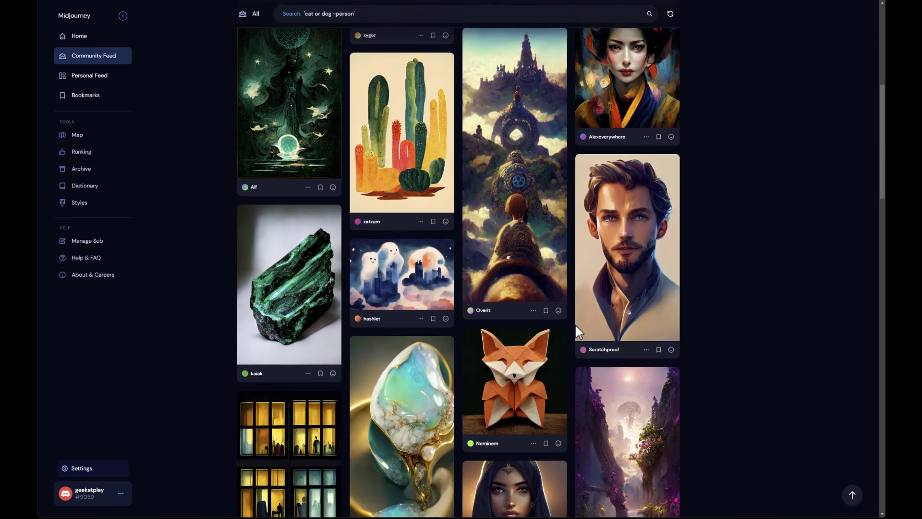
scroll(575, 323, "down", 8)
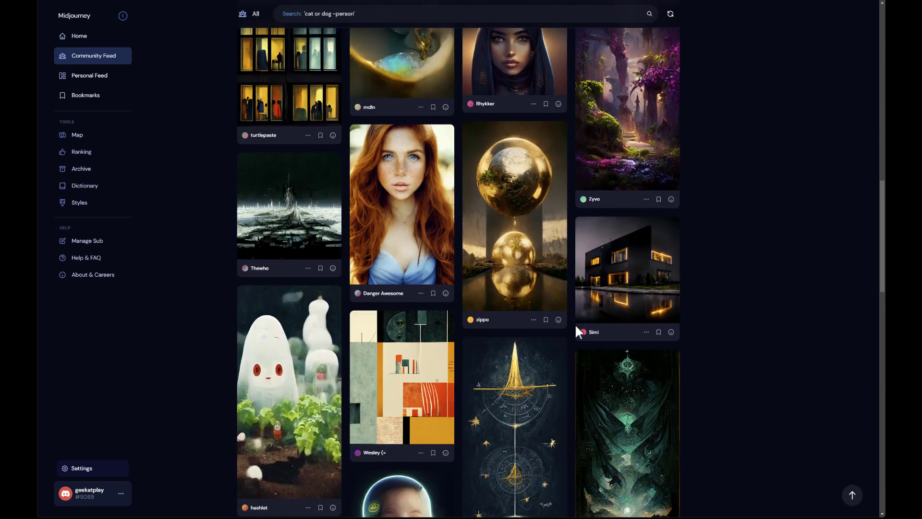
scroll(576, 327, "down", 4)
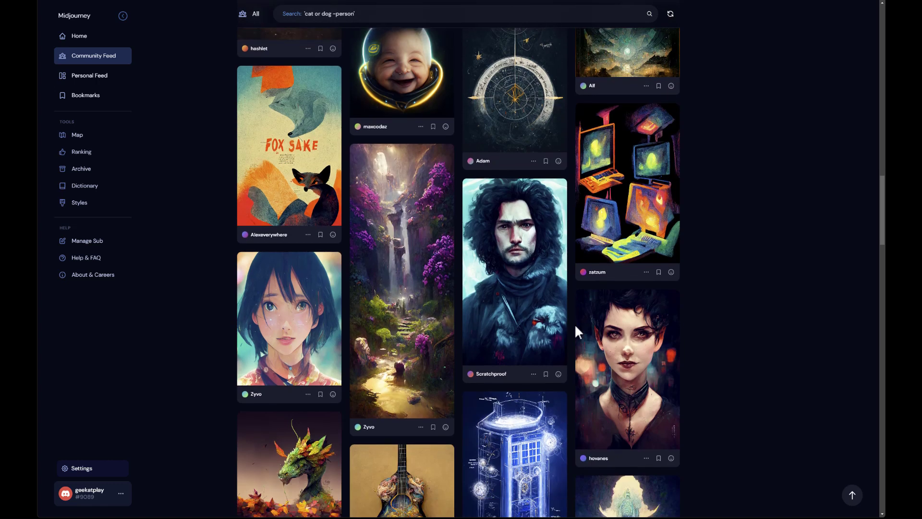
mouse_move(583, 302)
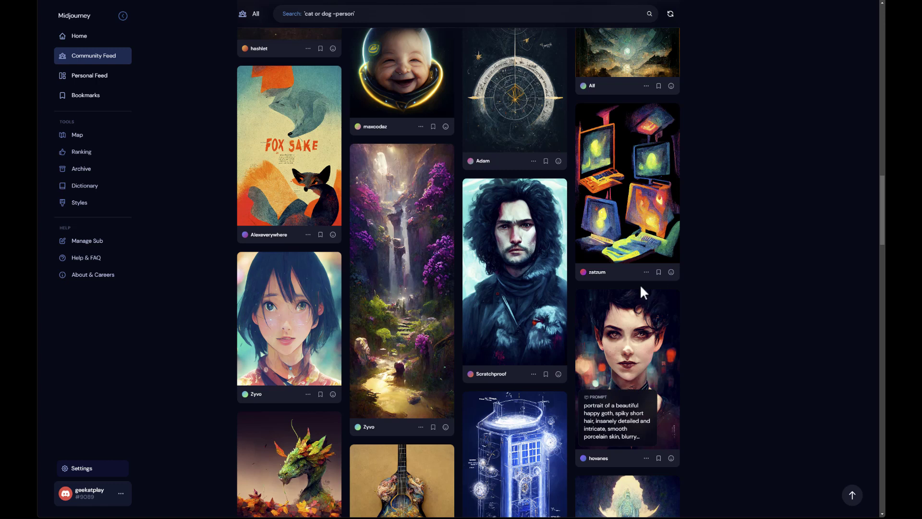
scroll(566, 294, "down", 2)
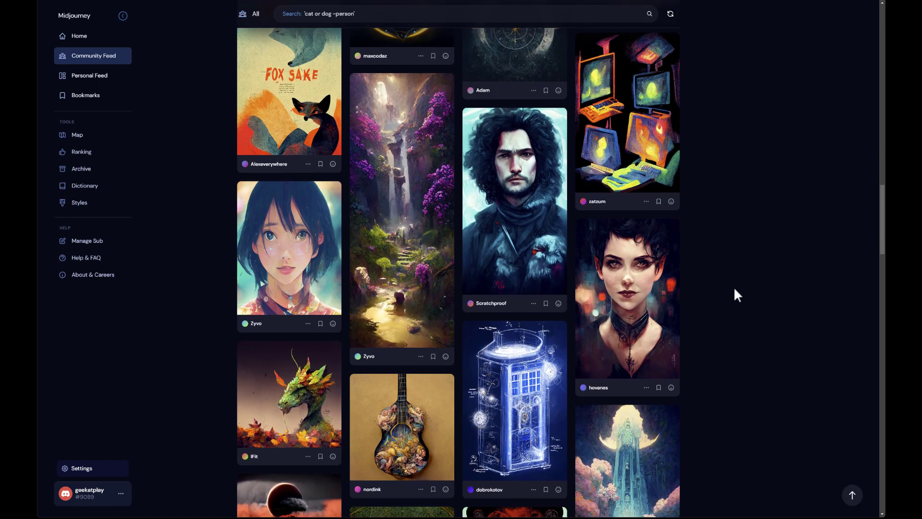
scroll(719, 283, "down", 2)
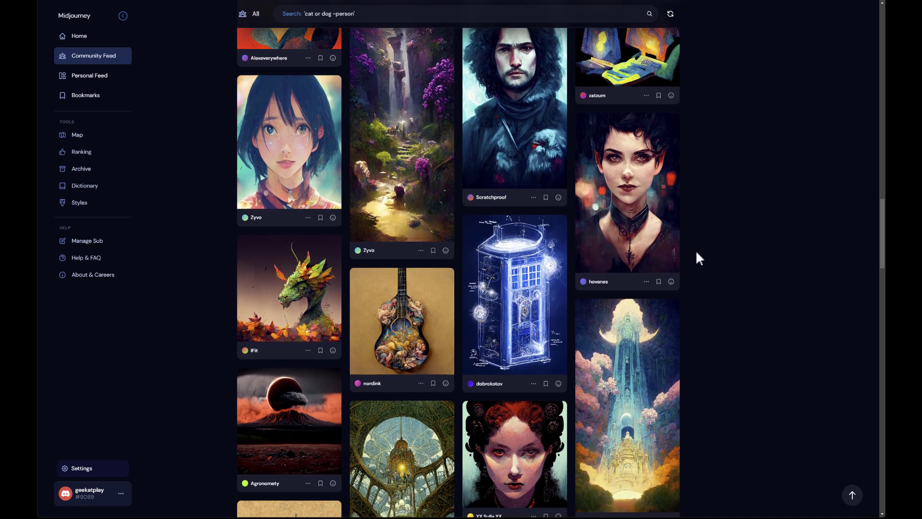
scroll(696, 252, "down", 3)
scroll(695, 251, "up", 5)
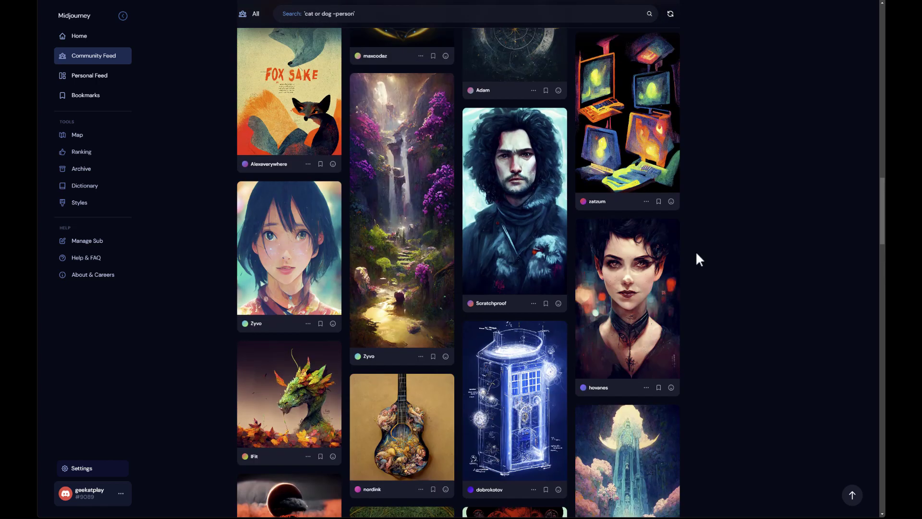
Step: Open the waterfall image with purple flowers, examine its prompt wording including "Studio Ghibli", and bookmark the image
left_click(403, 229)
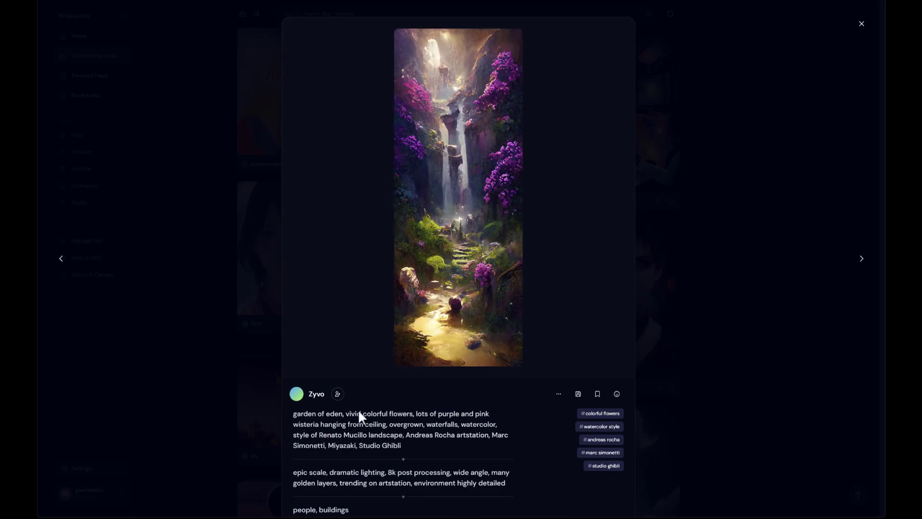
left_click_drag(413, 445, 291, 412)
left_click(378, 444)
left_click_drag(359, 444, 403, 447)
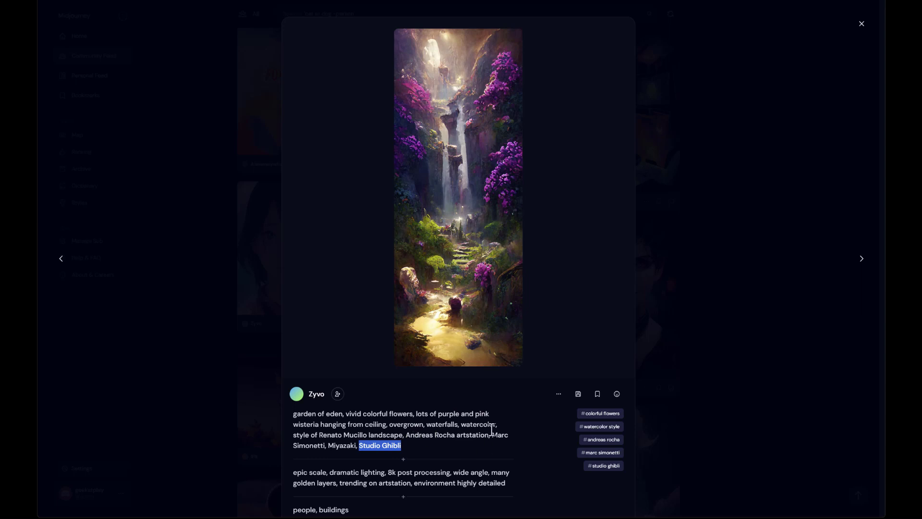
left_click(326, 444)
left_click_drag(416, 414, 422, 435)
left_click(420, 448)
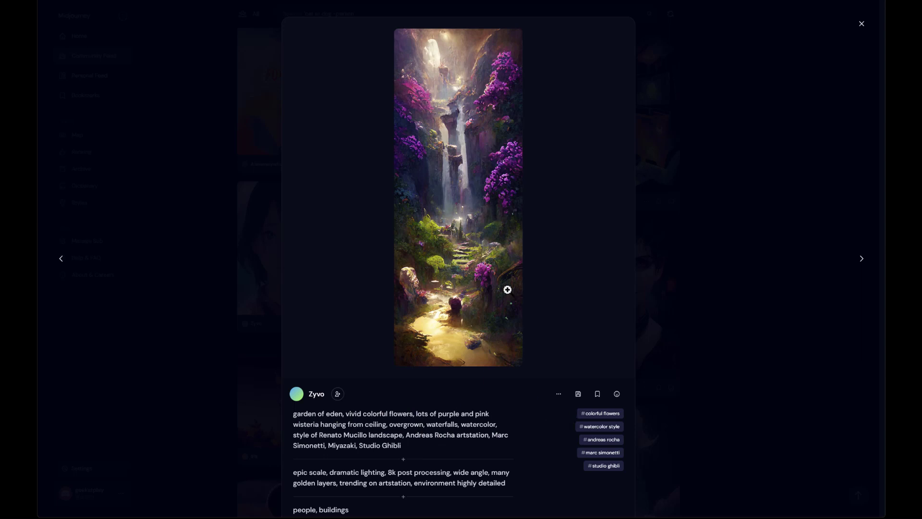
left_click(596, 394)
Step: Examine the bookmarked waterfall image's remaining prompt sections, parent and related images, and return to the image itself
scroll(568, 329, "down", 3)
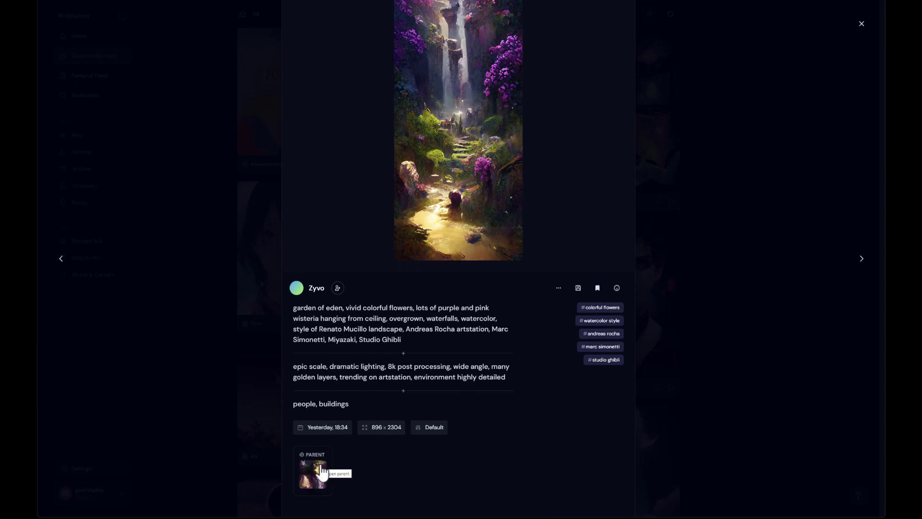
scroll(322, 473, "down", 6)
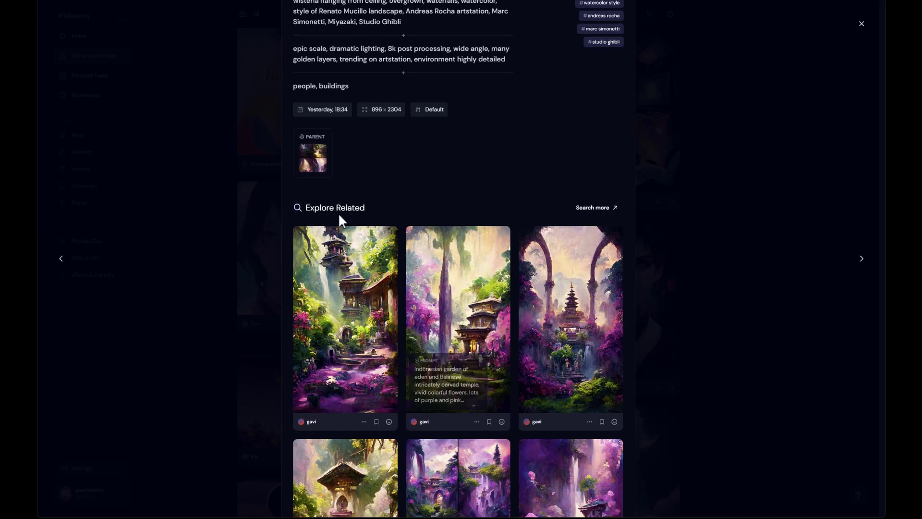
scroll(576, 299, "down", 4)
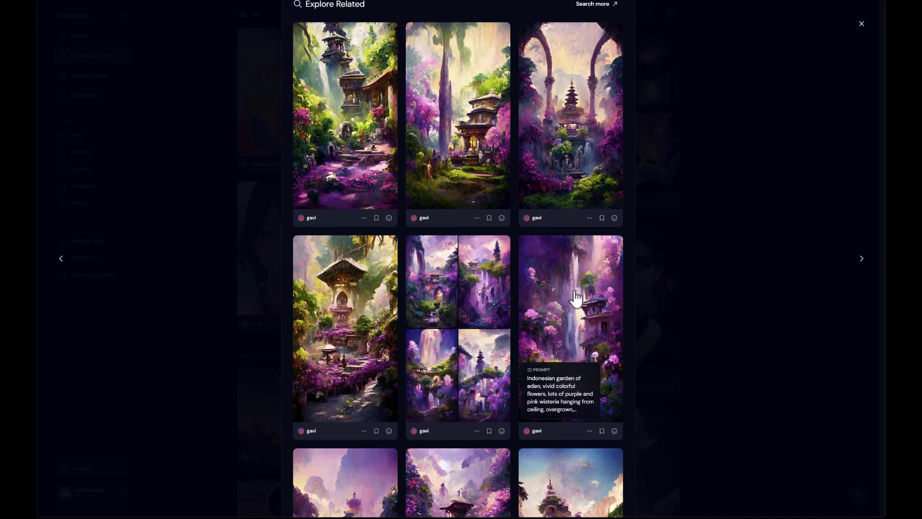
scroll(576, 298, "down", 6)
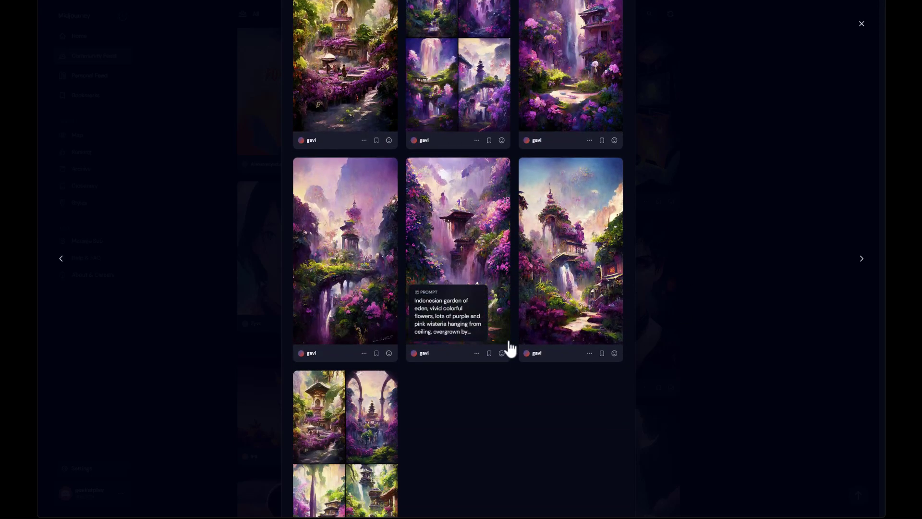
scroll(511, 347, "up", 2)
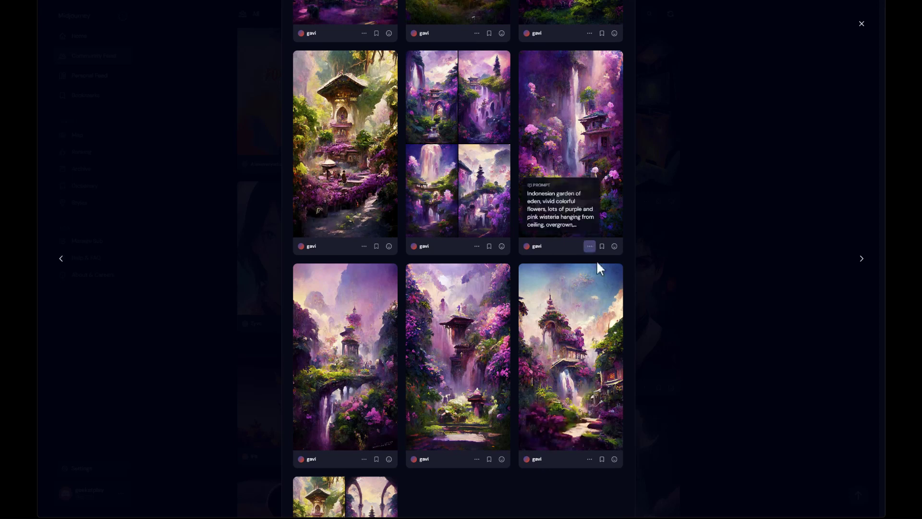
scroll(601, 268, "up", 5)
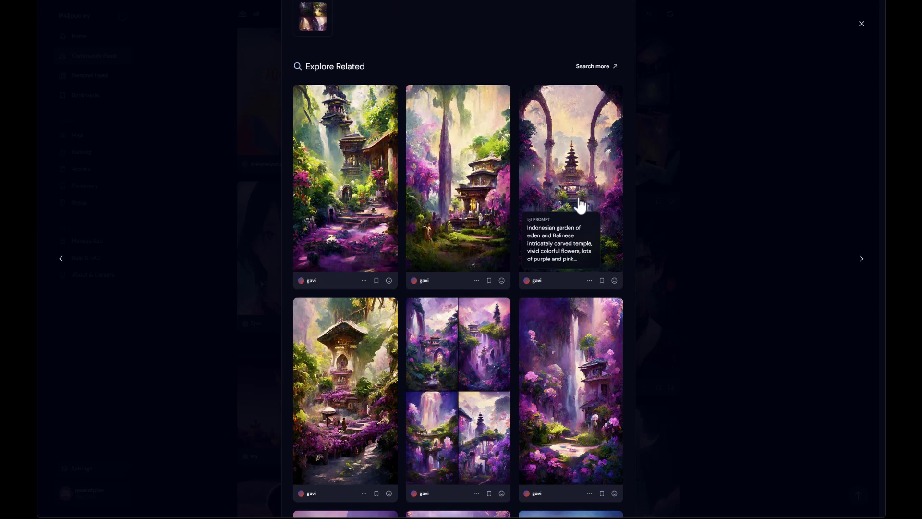
scroll(576, 207, "up", 2)
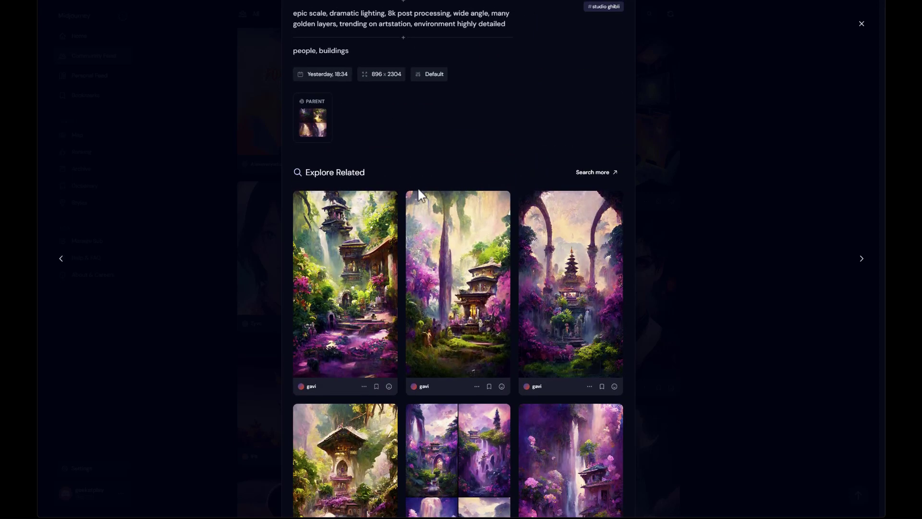
scroll(308, 245, "up", 2)
scroll(407, 215, "up", 2)
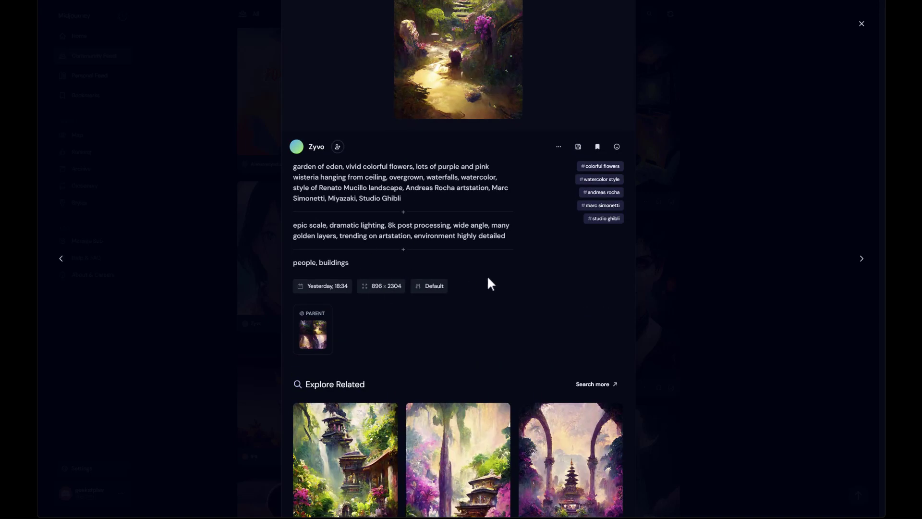
scroll(487, 278, "up", 2)
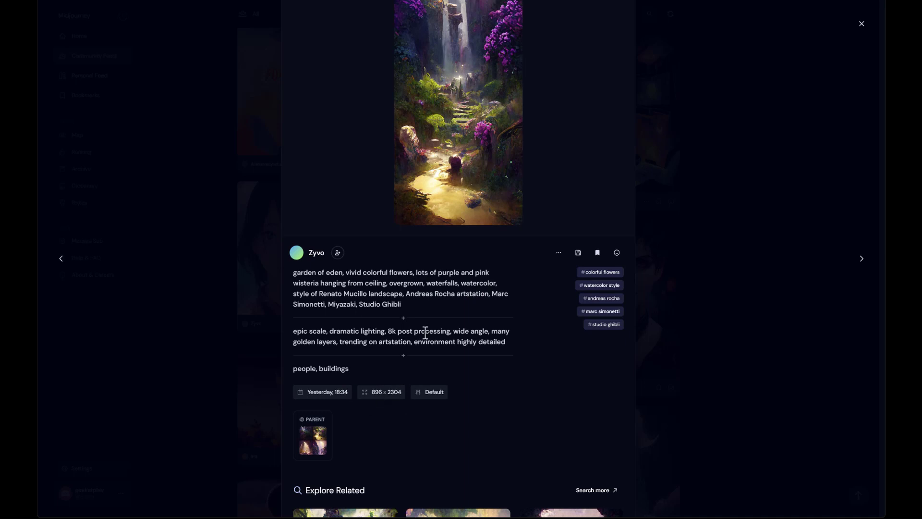
scroll(535, 324, "up", 1)
scroll(538, 329, "up", 2)
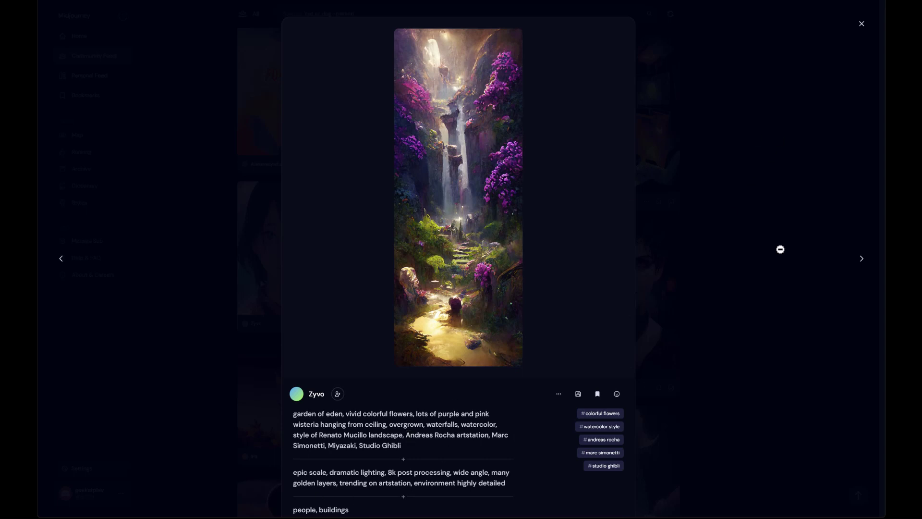
Step: Close the waterfall image and check the prompts of the neighbouring feed images, including the dark-haired man and glowing monitors
left_click(749, 255)
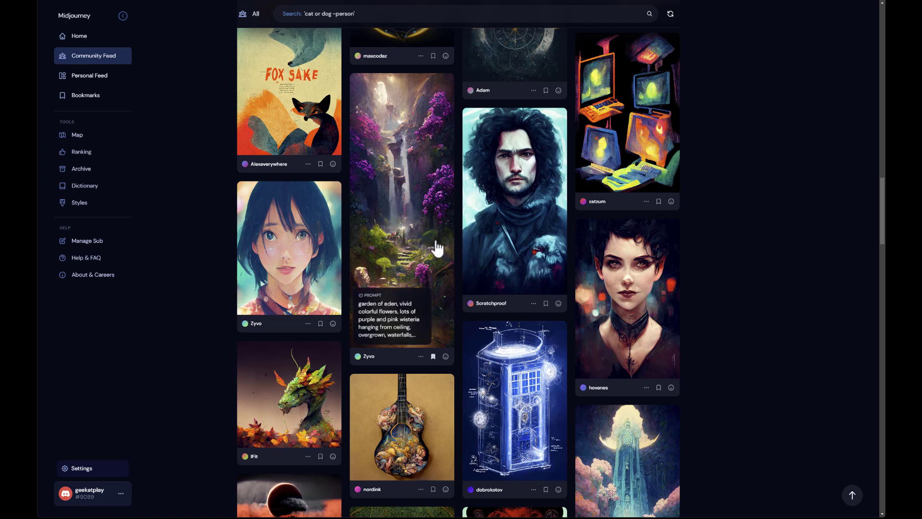
mouse_move(673, 313)
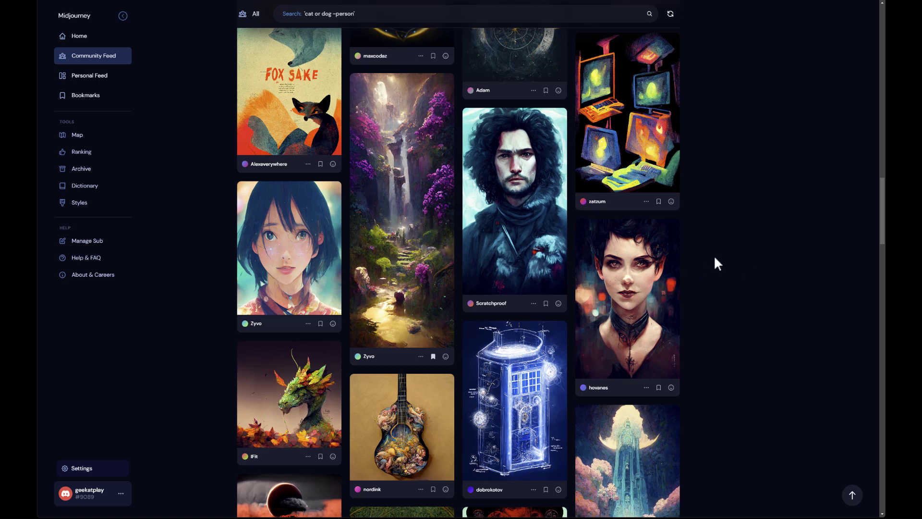
mouse_move(610, 267)
scroll(447, 192, "up", 1)
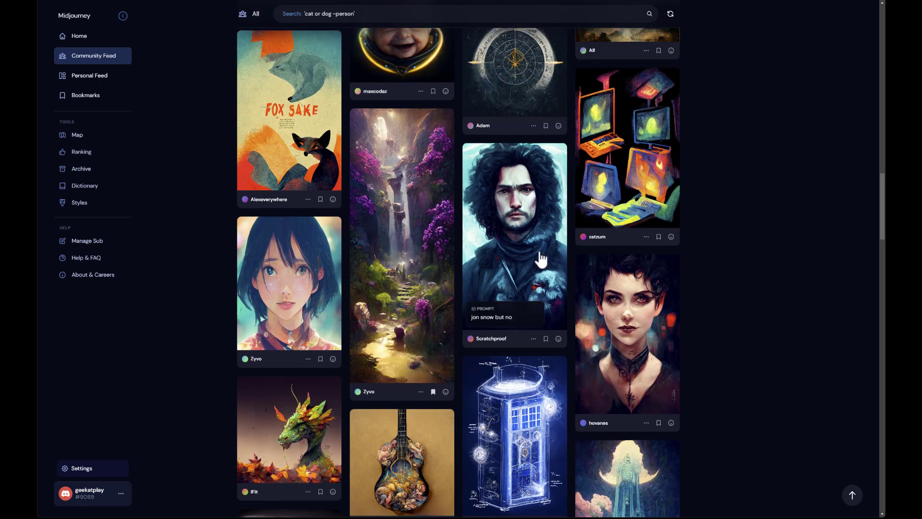
scroll(542, 259, "up", 2)
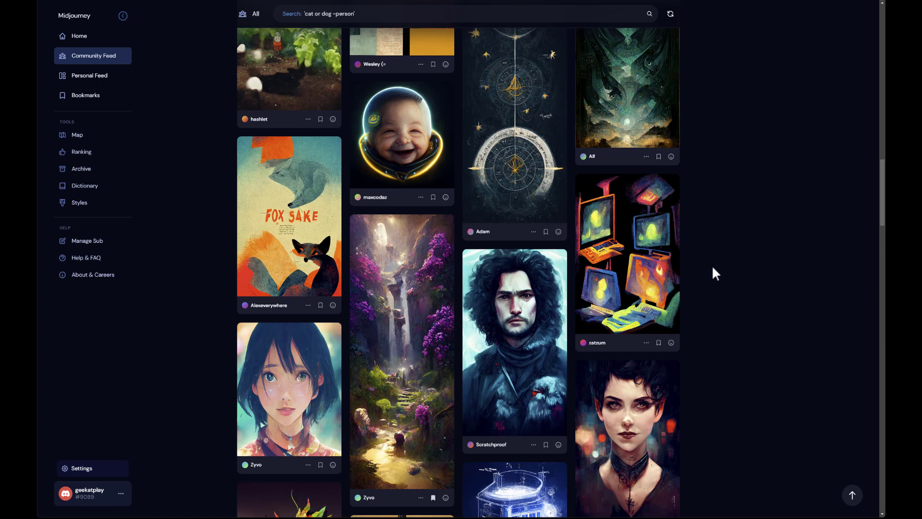
mouse_move(666, 257)
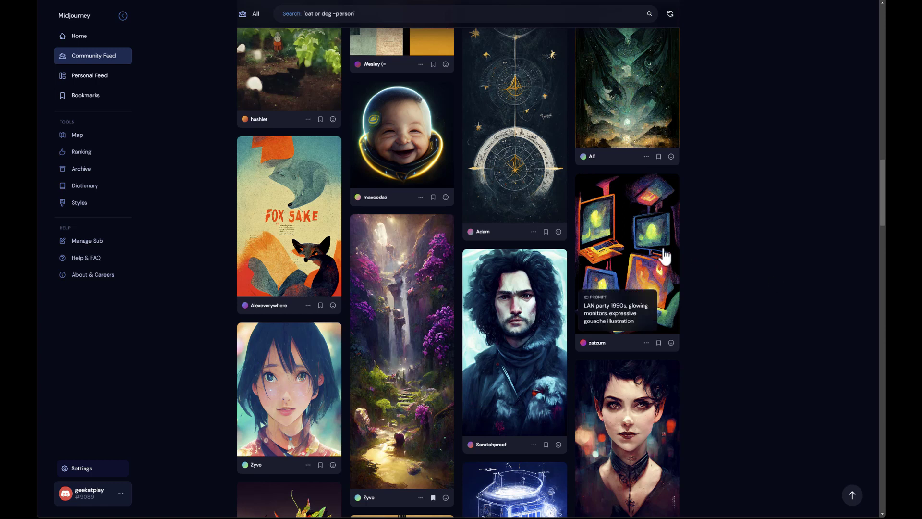
Step: Open the account's own home gallery and look through its generated images and their prompts, from cloud titans to alien forests
left_click(85, 41)
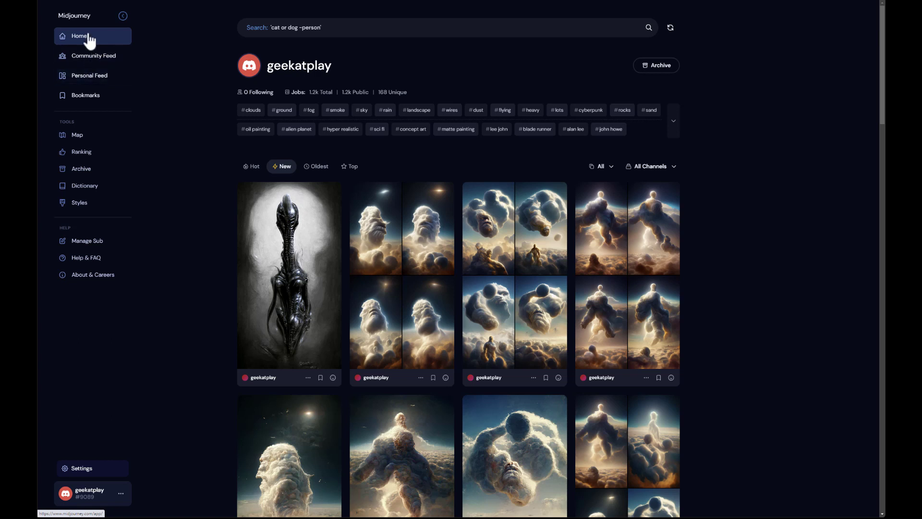
mouse_move(543, 271)
scroll(553, 274, "down", 3)
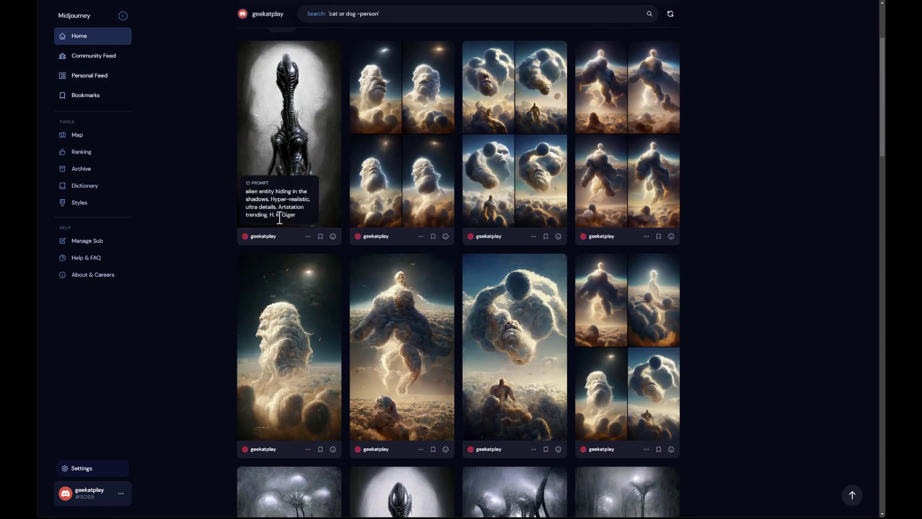
scroll(696, 238, "down", 4)
mouse_move(547, 235)
scroll(548, 236, "down", 2)
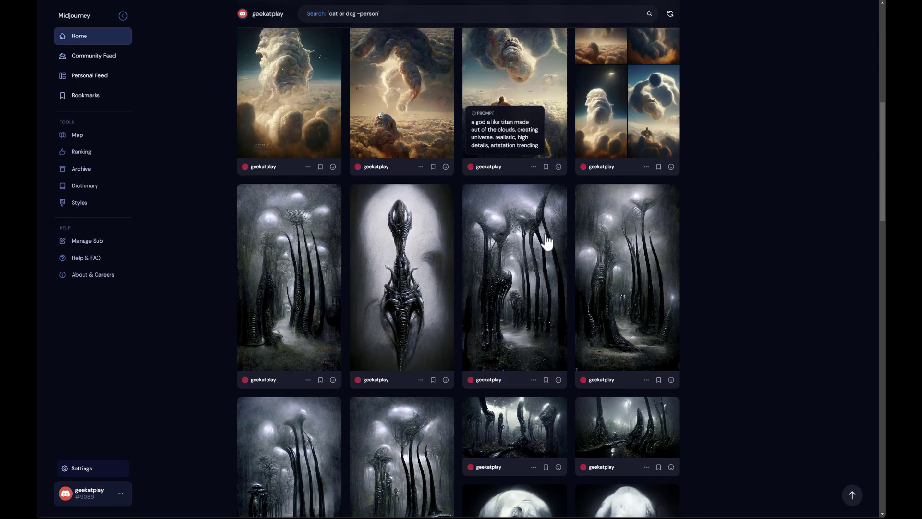
scroll(714, 312, "down", 2)
scroll(687, 291, "down", 14)
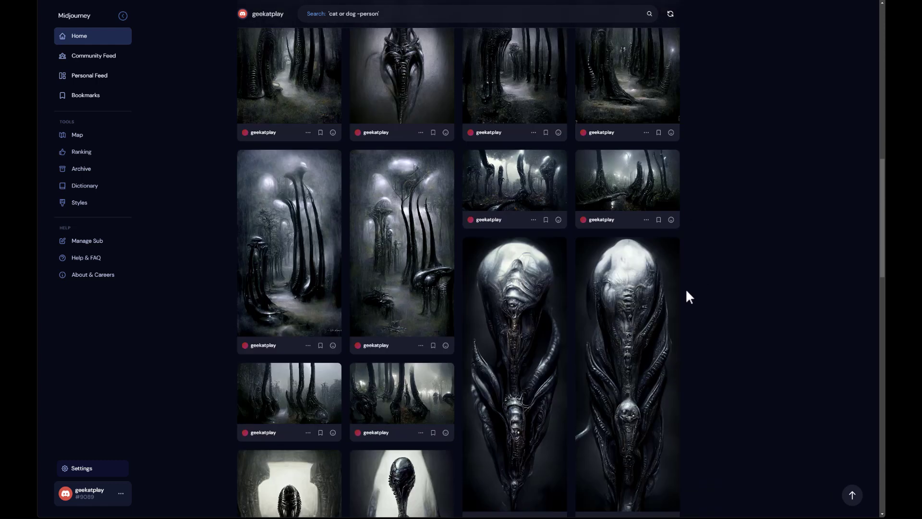
scroll(687, 291, "down", 12)
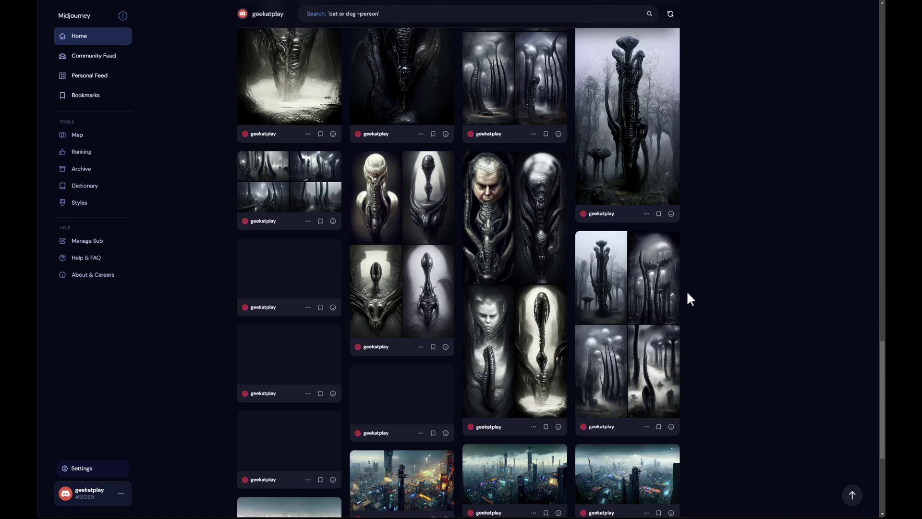
scroll(687, 291, "up", 14)
scroll(688, 294, "up", 10)
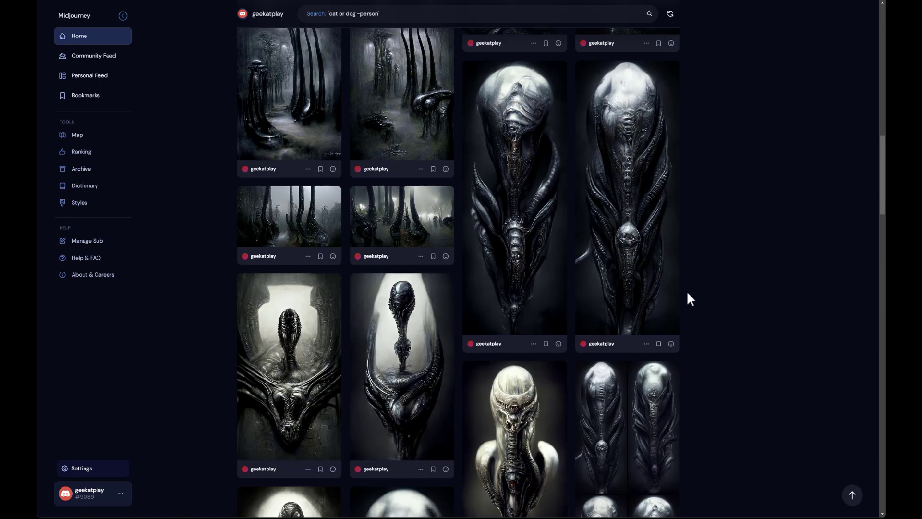
scroll(691, 281, "up", 5)
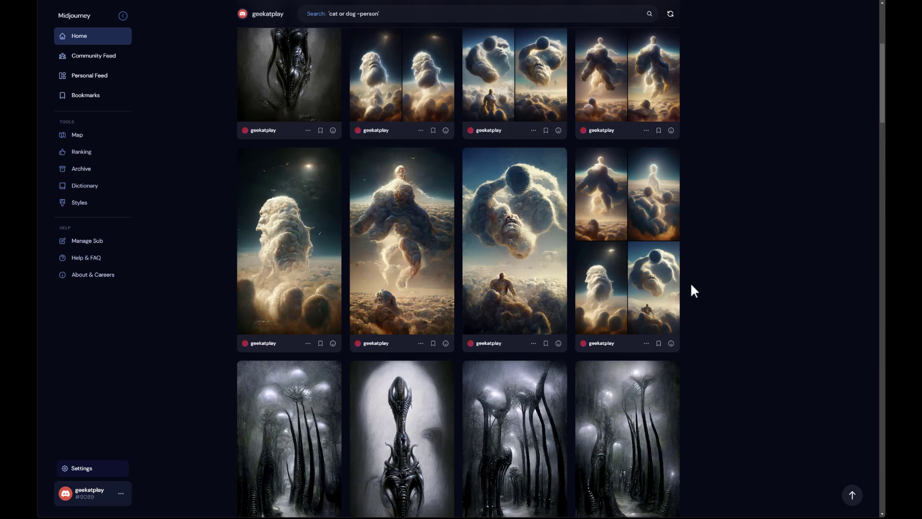
scroll(690, 282, "down", 2)
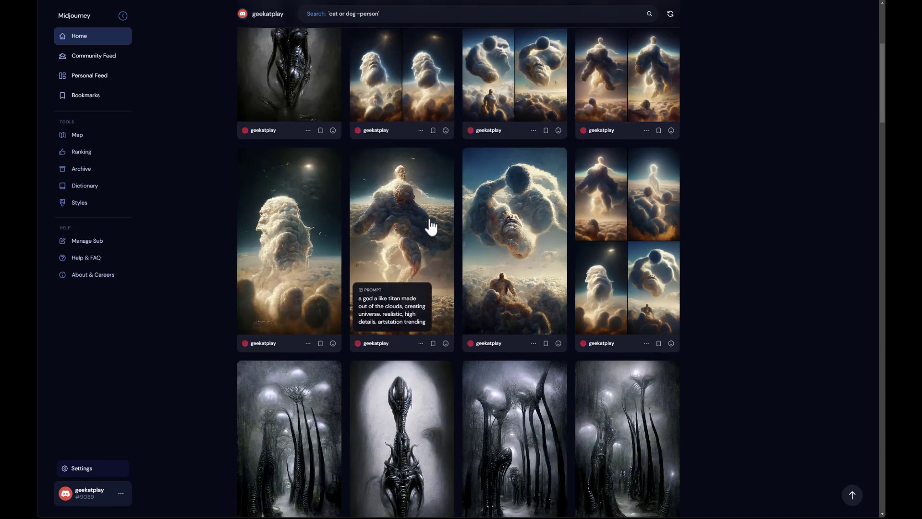
Step: Open the striding cloud titan image, save it as a PNG, and close the image view and download notice
left_click(429, 222)
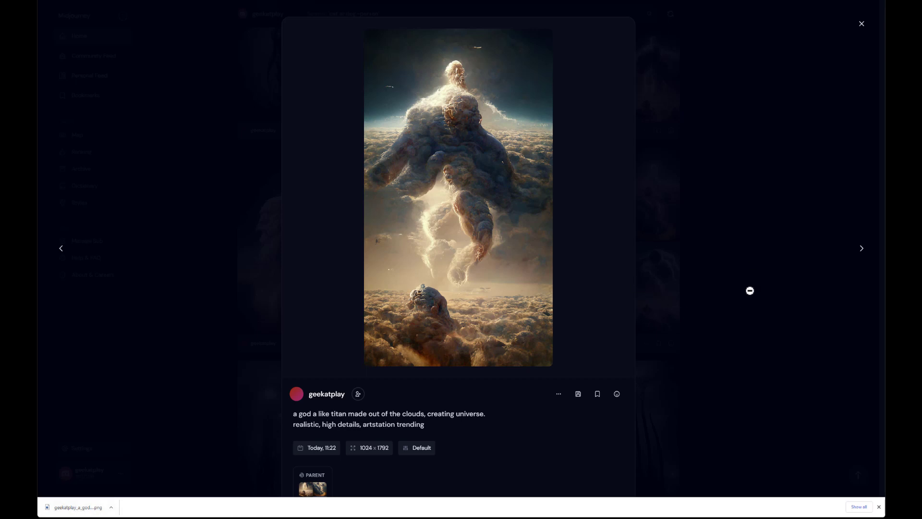
left_click(750, 291)
left_click(879, 507)
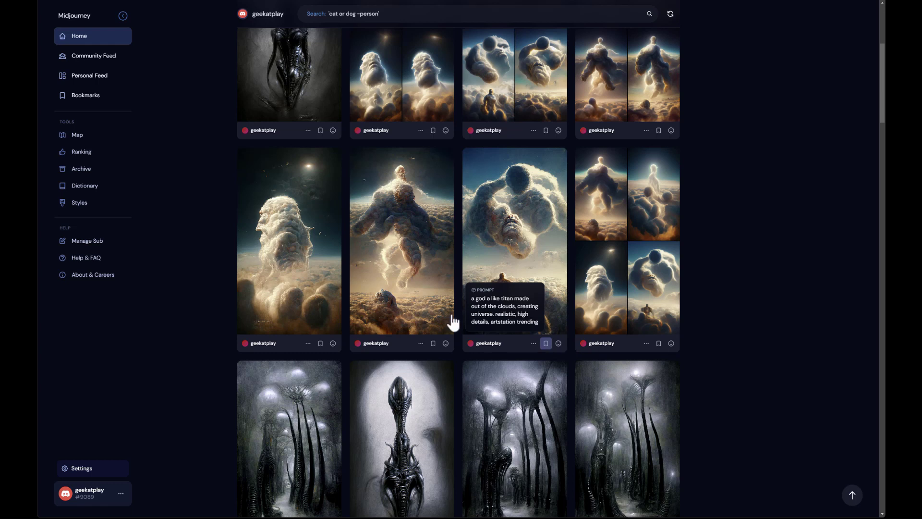
Step: Look over the cloud titan images with their prompts and rank options, and return to the start of the home gallery
mouse_move(312, 169)
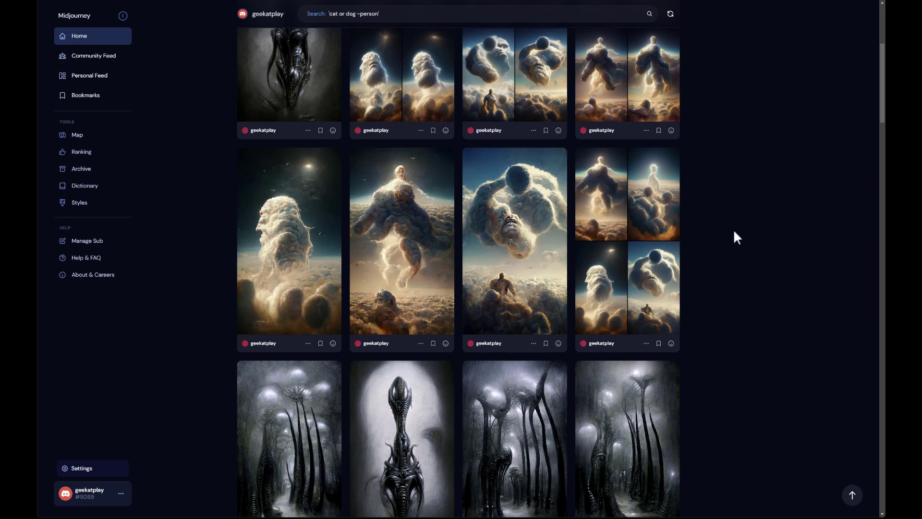
scroll(734, 231, "down", 3)
scroll(734, 231, "up", 3)
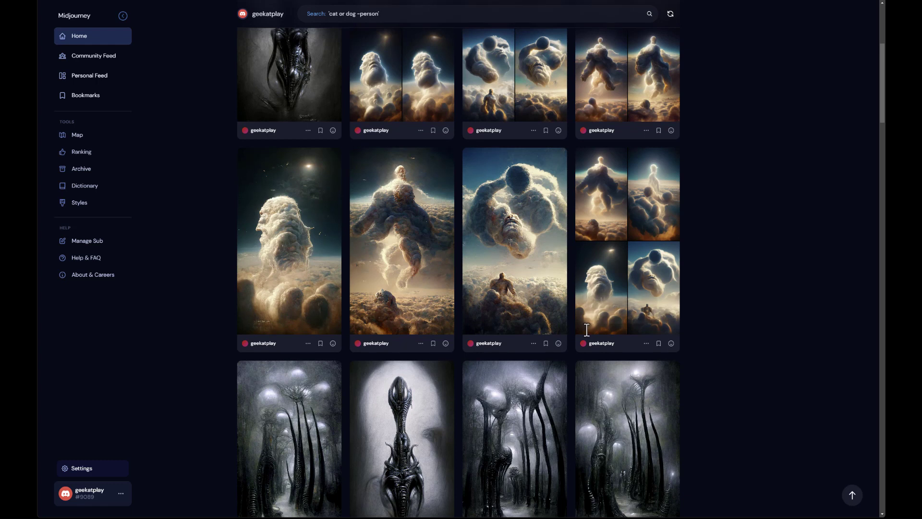
mouse_move(556, 350)
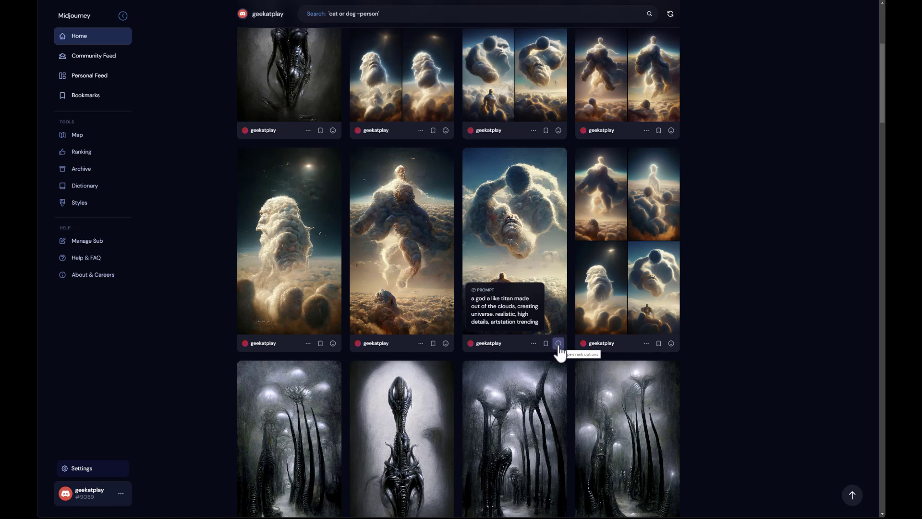
scroll(709, 331, "up", 5)
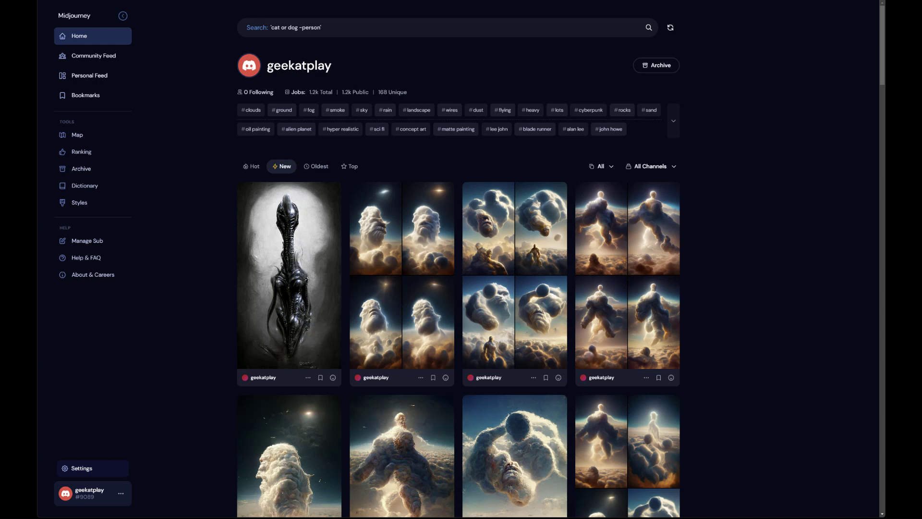
Step: Switch to Discord, open the Midjourney server's general-5 channel, and look through the posted images and their prompts
key("ctrl+Tab")
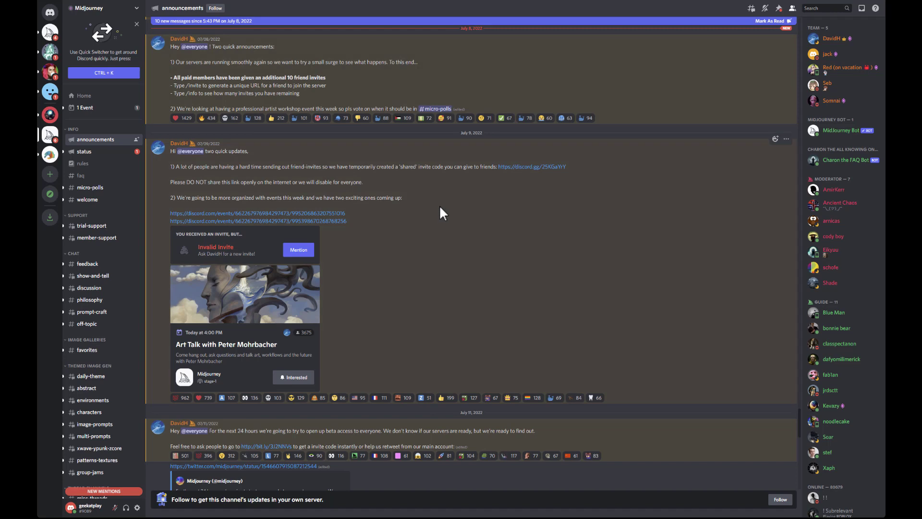
scroll(126, 293, "down", 5)
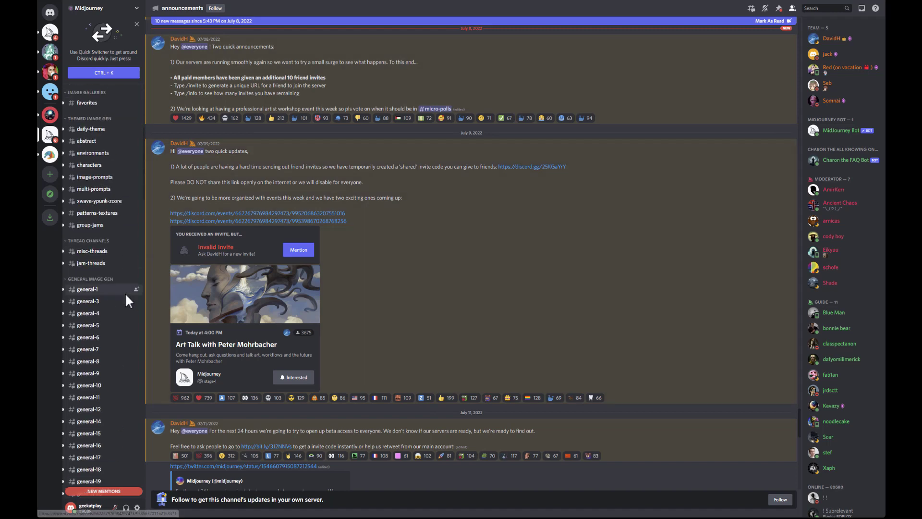
left_click(111, 325)
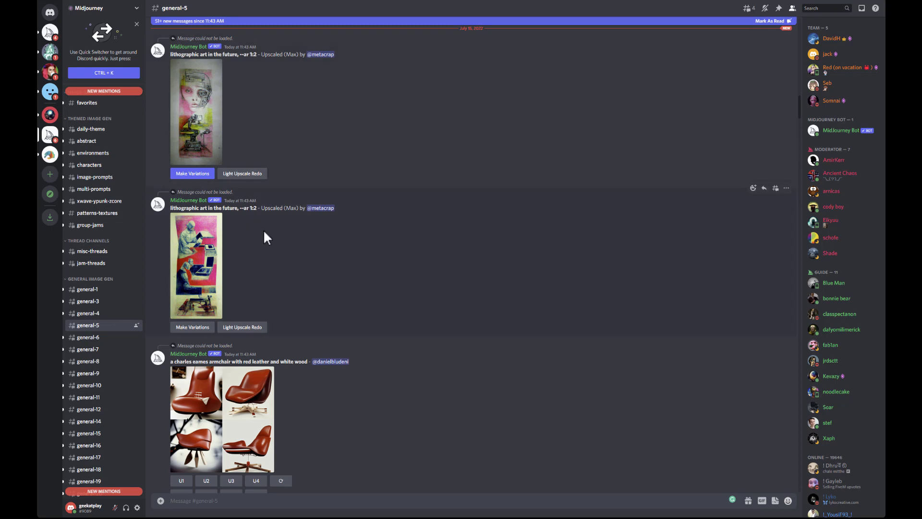
scroll(384, 344, "down", 15)
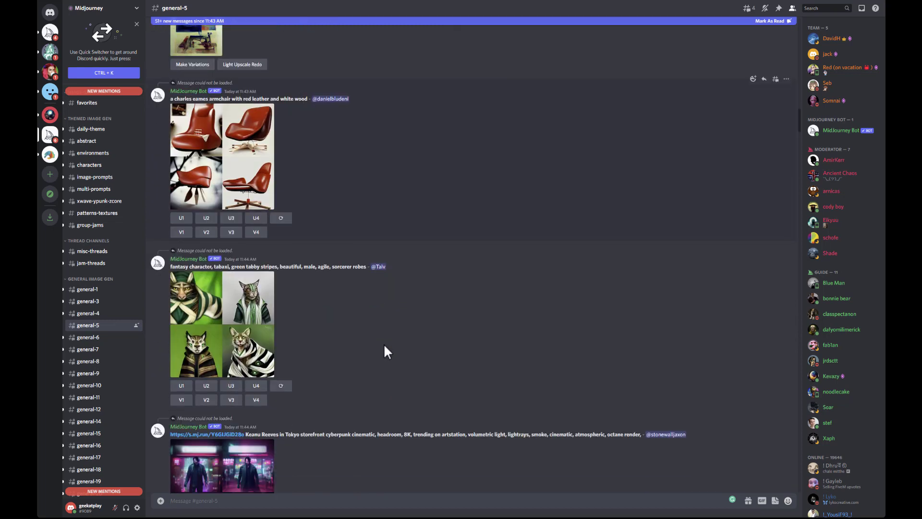
scroll(385, 344, "down", 10)
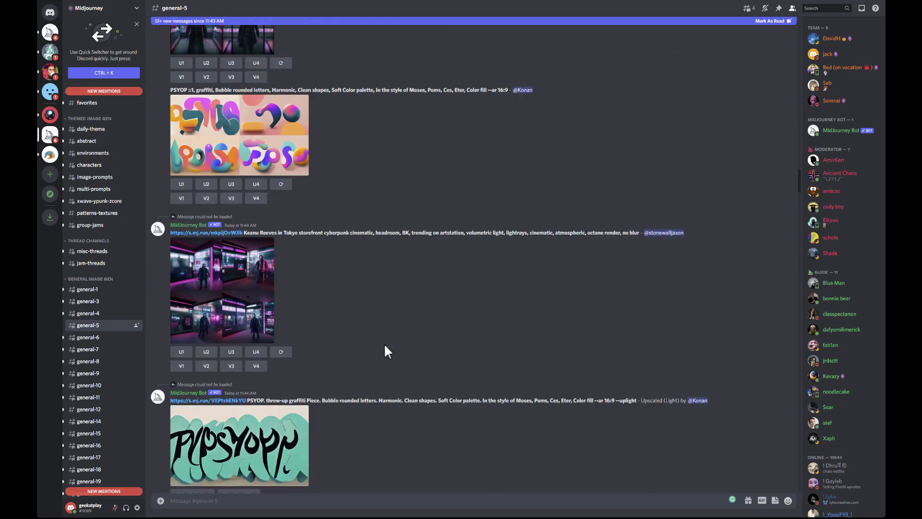
scroll(385, 346, "down", 5)
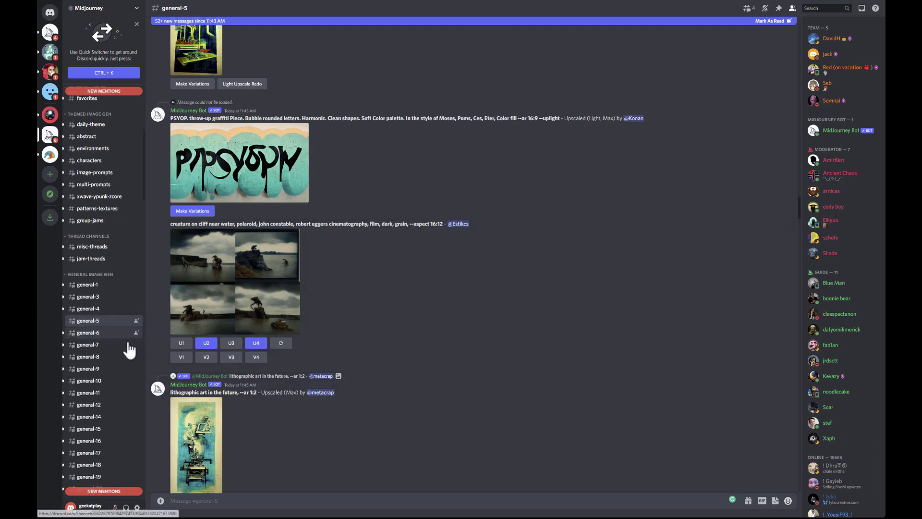
Step: Look over the general and newcomer channel list and highlight the long prompt of the dystopian Japan gate image to examine it
scroll(101, 347, "down", 4)
scroll(368, 270, "down", 5)
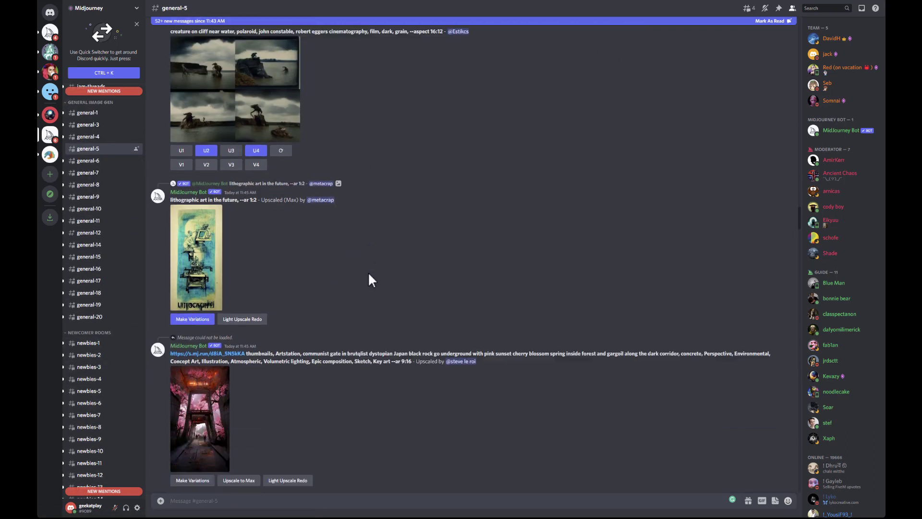
left_click_drag(248, 299, 412, 304)
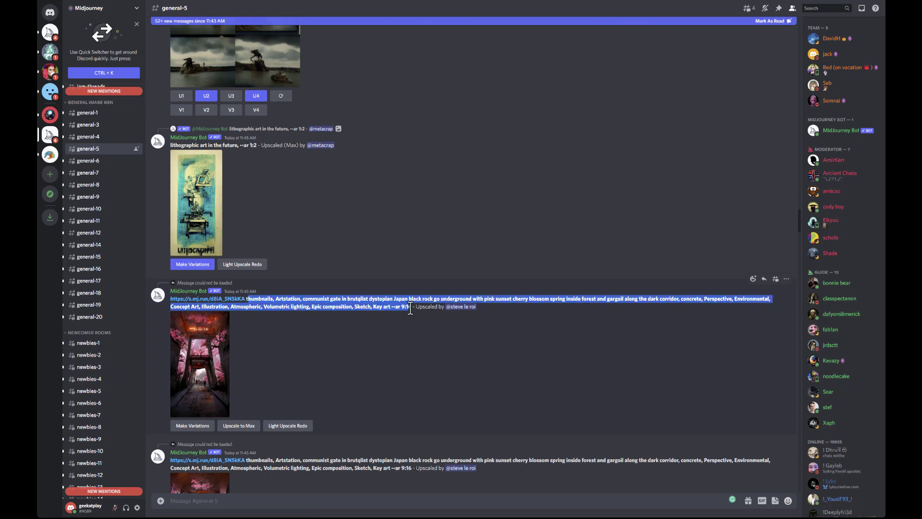
left_click(414, 387)
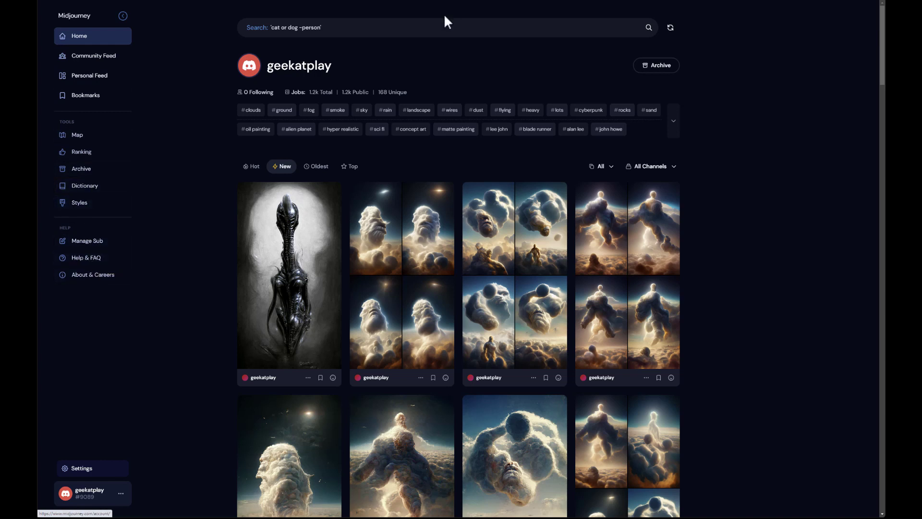
Step: Switch back to the Midjourney website, look through the Dictionary's word thumbnails, and open the Styles page
left_click(413, 1)
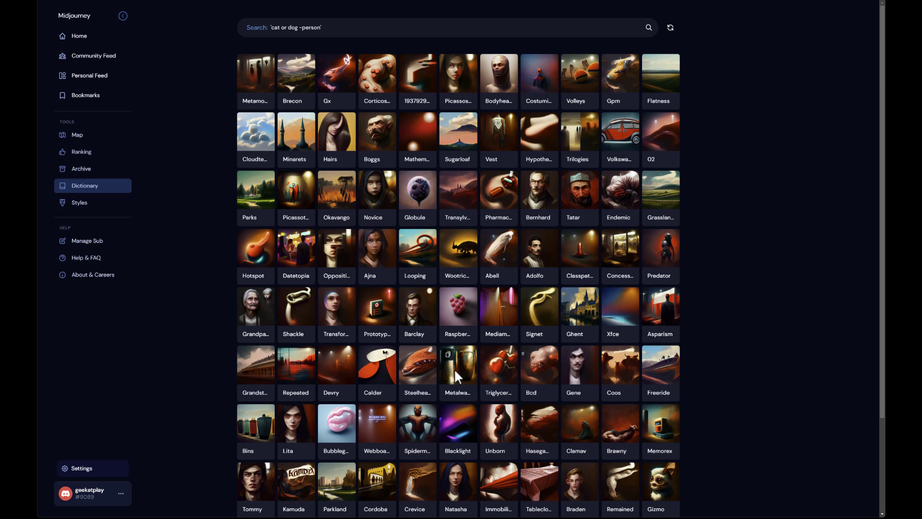
scroll(460, 234, "down", 2)
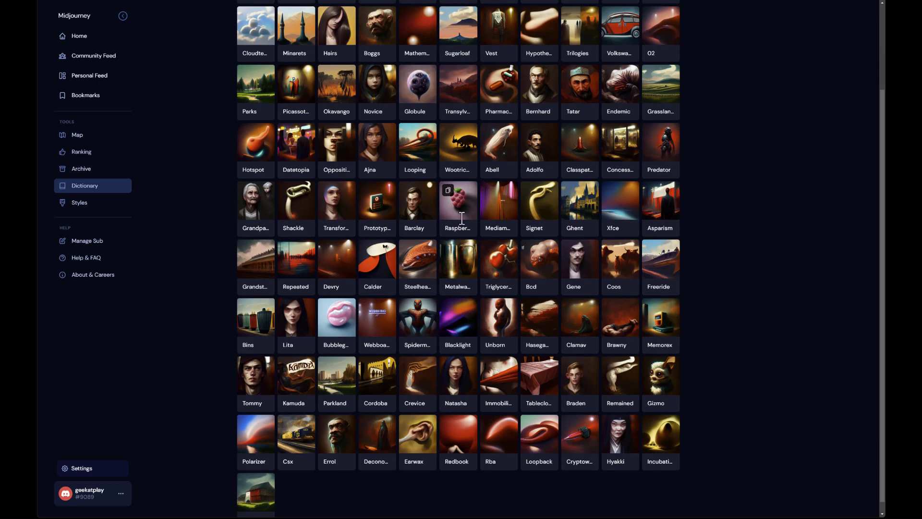
left_click(79, 203)
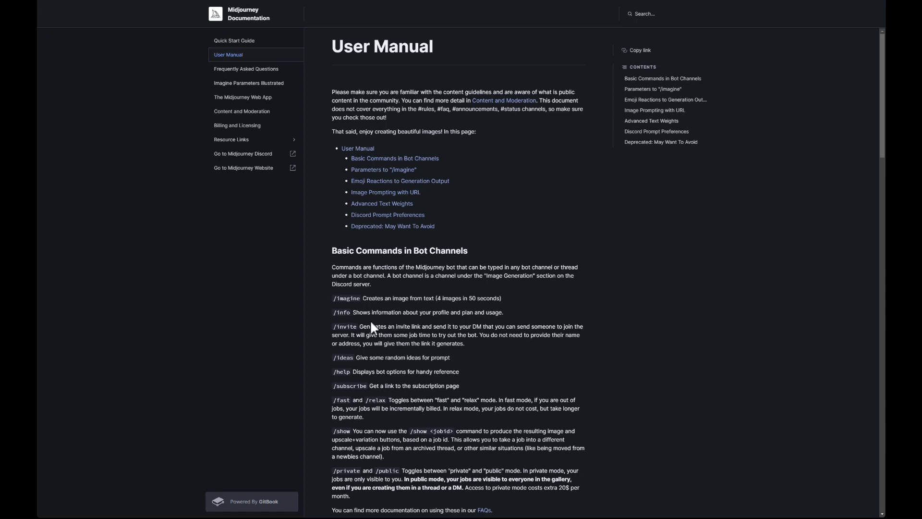
Step: Read the basic bot commands in the Midjourney documentation's User Manual and highlight the /info command
scroll(334, 269, "down", 2)
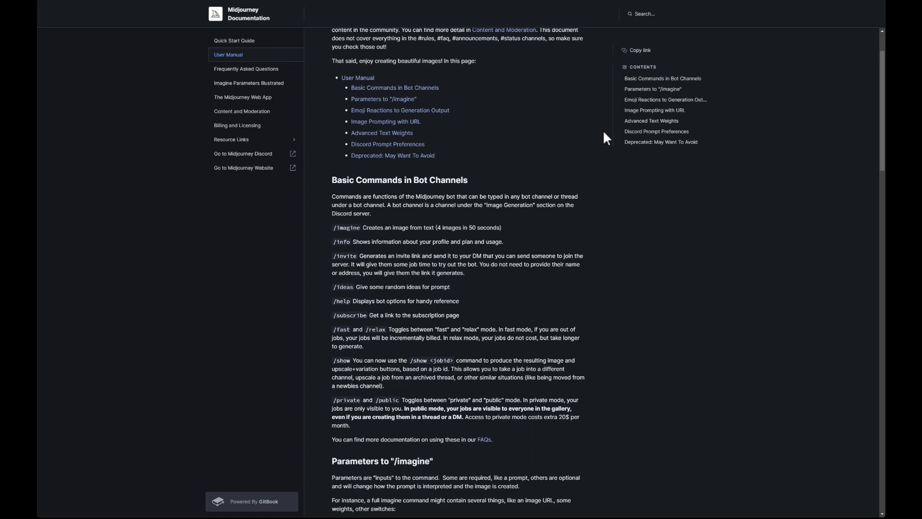
scroll(465, 215, "down", 1)
scroll(515, 224, "down", 3)
scroll(515, 230, "up", 3)
left_click_drag(369, 195, 311, 206)
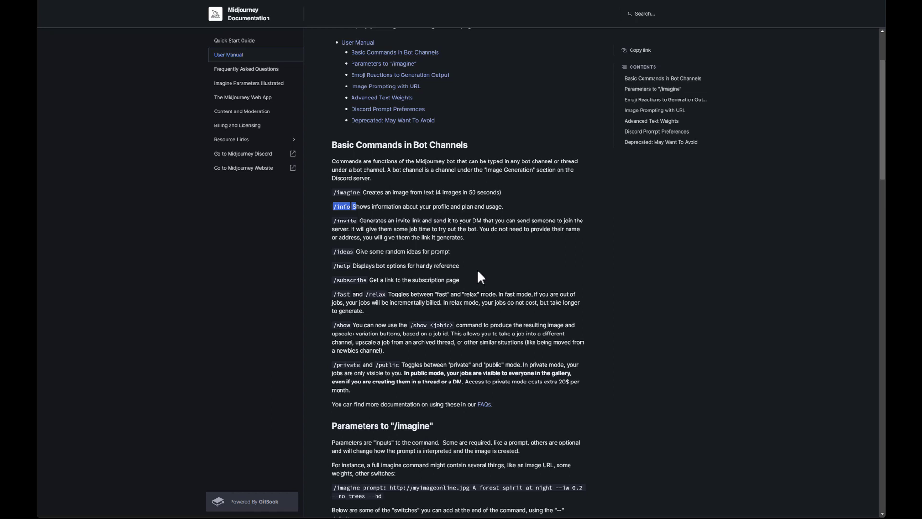
Step: Study the User Manual's parameters to "/imagine", from width and height through the size shortcuts, returning to the --seed entry
scroll(478, 272, "down", 5)
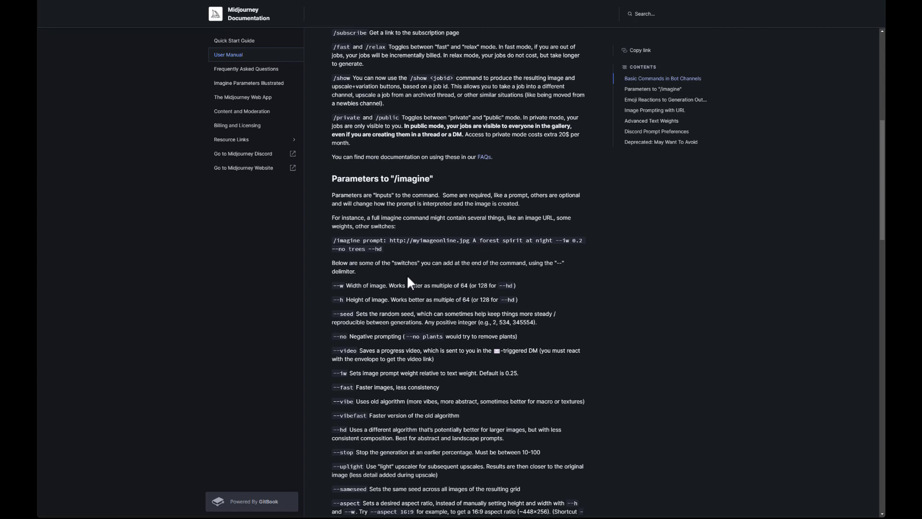
scroll(407, 280, "down", 1)
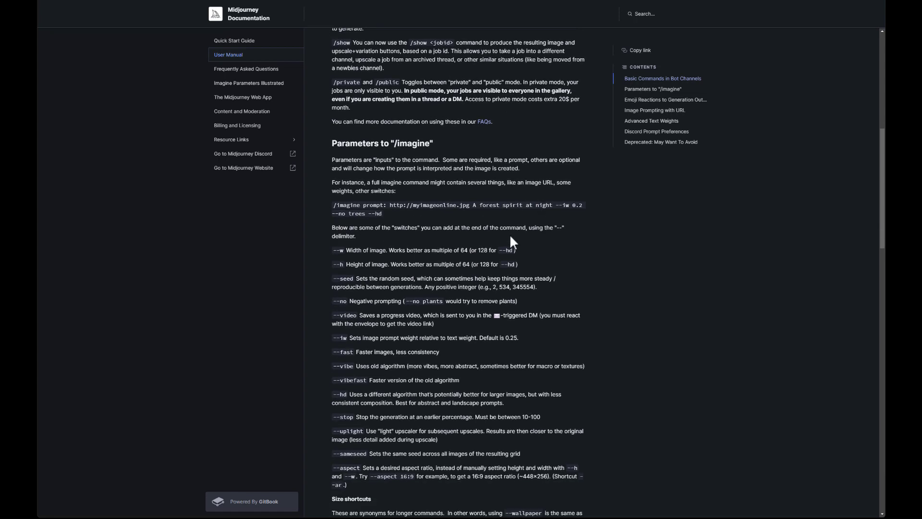
scroll(387, 249, "down", 2)
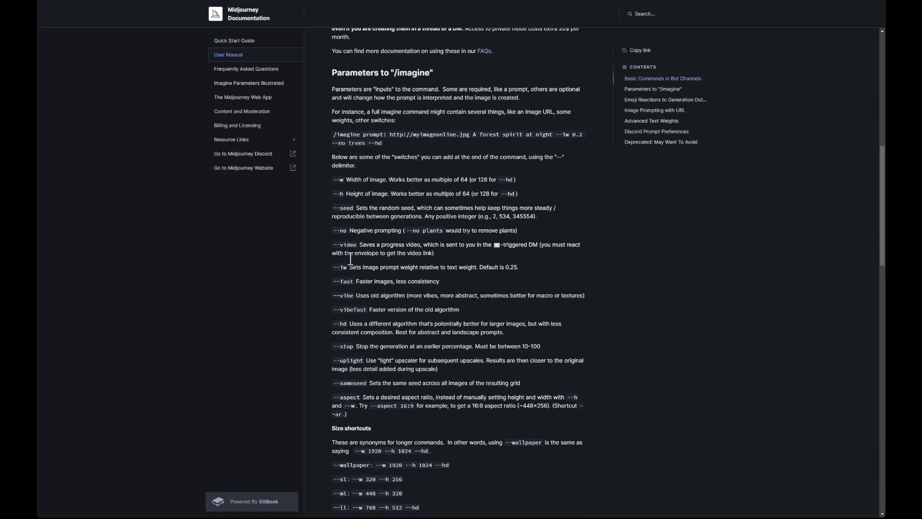
scroll(349, 291, "down", 2)
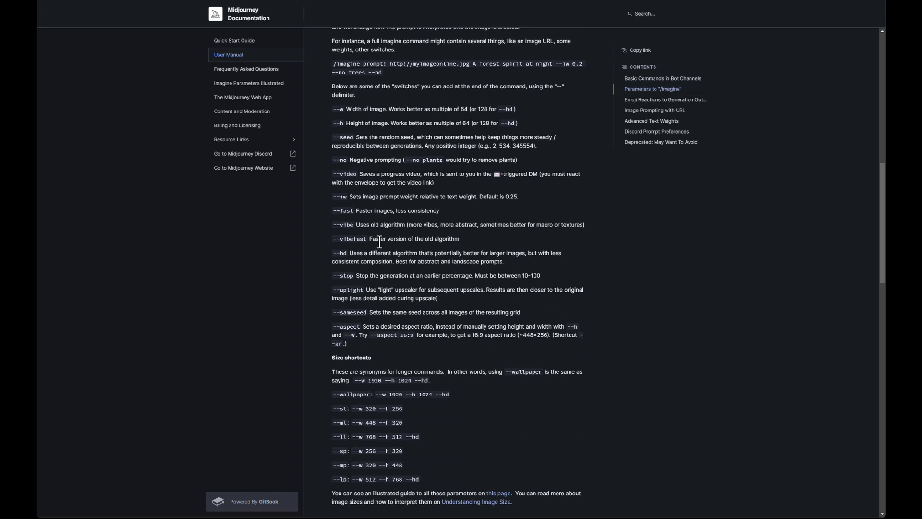
scroll(425, 243, "down", 2)
scroll(440, 255, "up", 4)
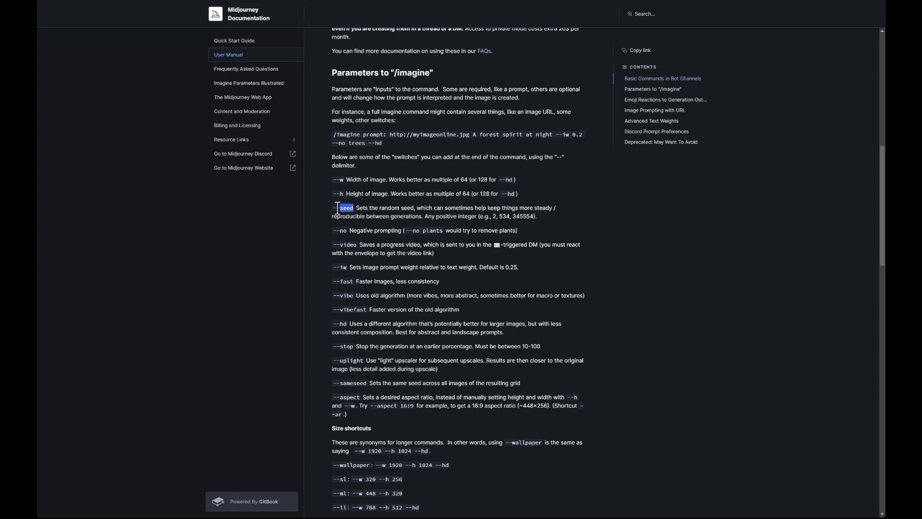
left_click(381, 211)
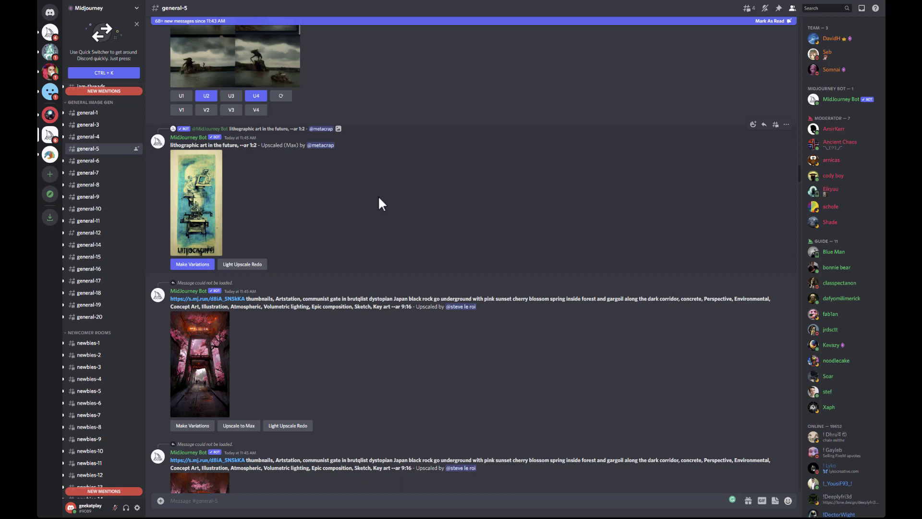
Step: Open Discord's newbies-4 channel and, from its member list, open a direct message conversation with MidJourney Bot
left_click(90, 379)
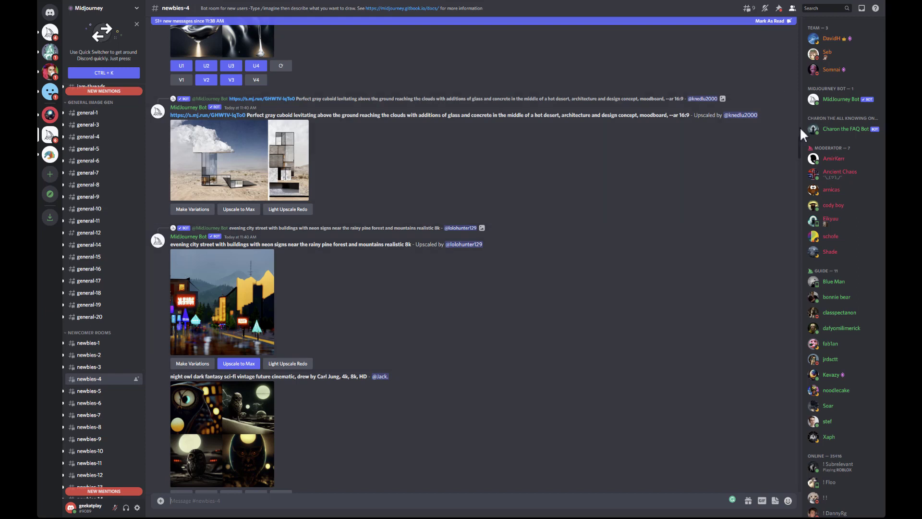
left_click(840, 101)
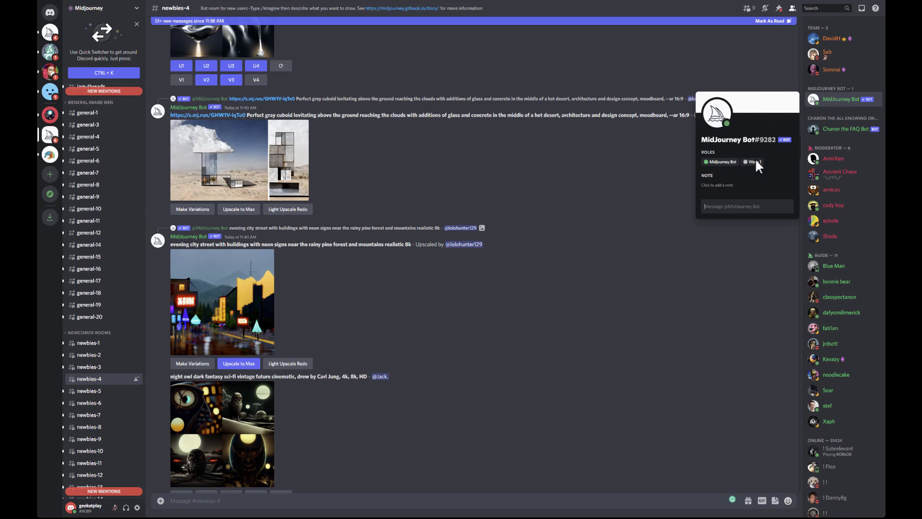
right_click(829, 97)
left_click(704, 63)
right_click(834, 102)
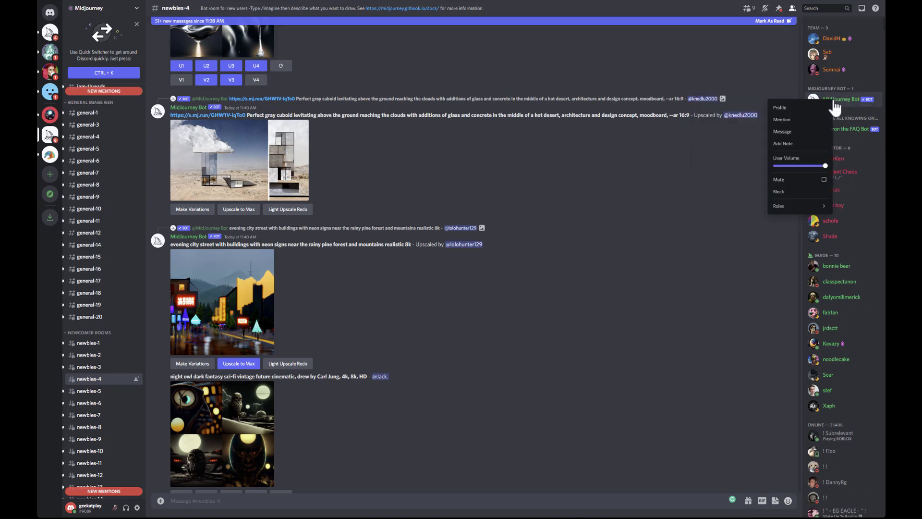
left_click(812, 132)
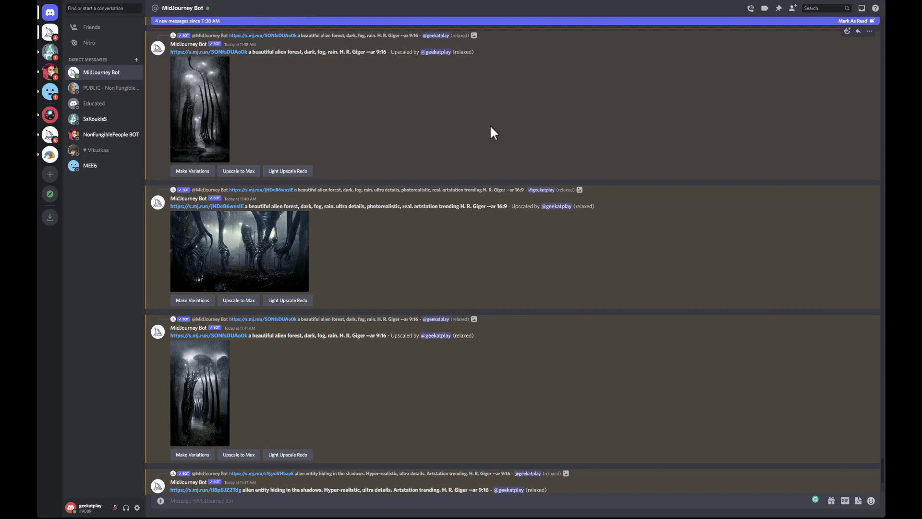
Step: Look through the alien forest results and their prompts in the bot conversation, highlighting the end of a 9:16 prompt
scroll(493, 316, "down", 3)
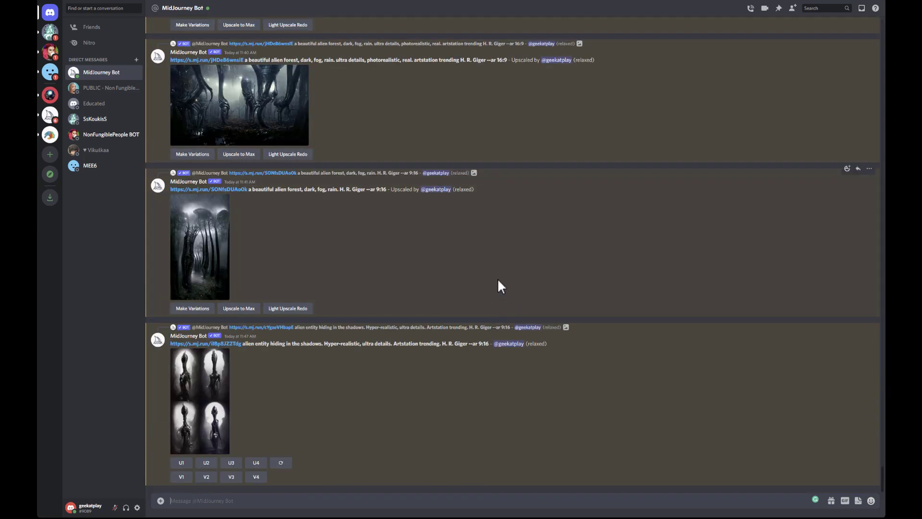
scroll(514, 230, "up", 5)
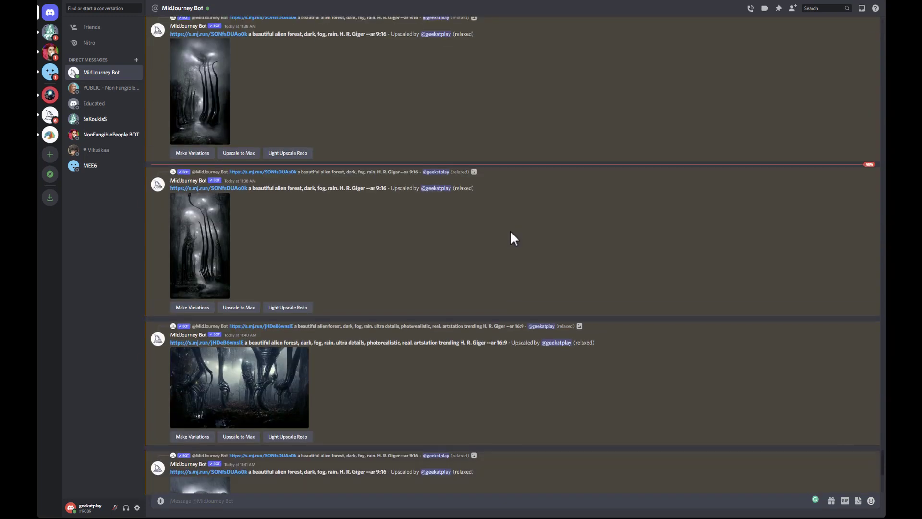
scroll(511, 235, "up", 5)
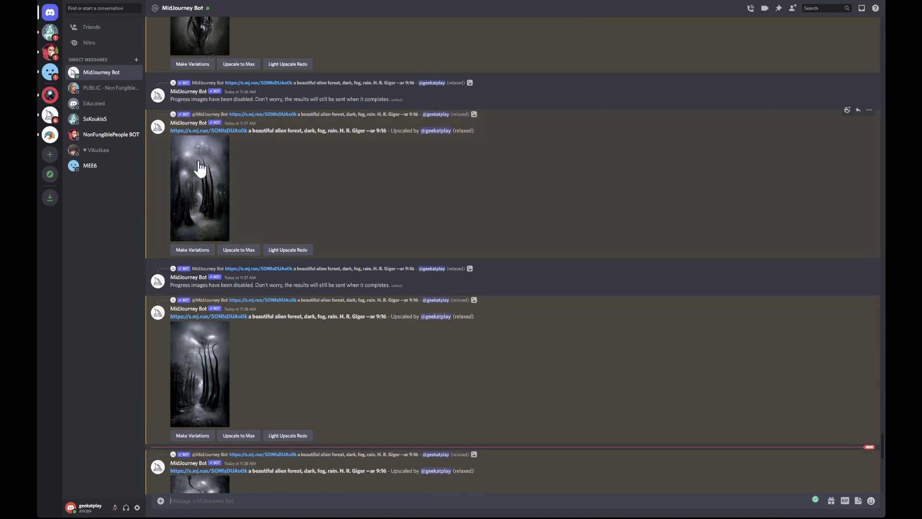
scroll(205, 266, "down", 6)
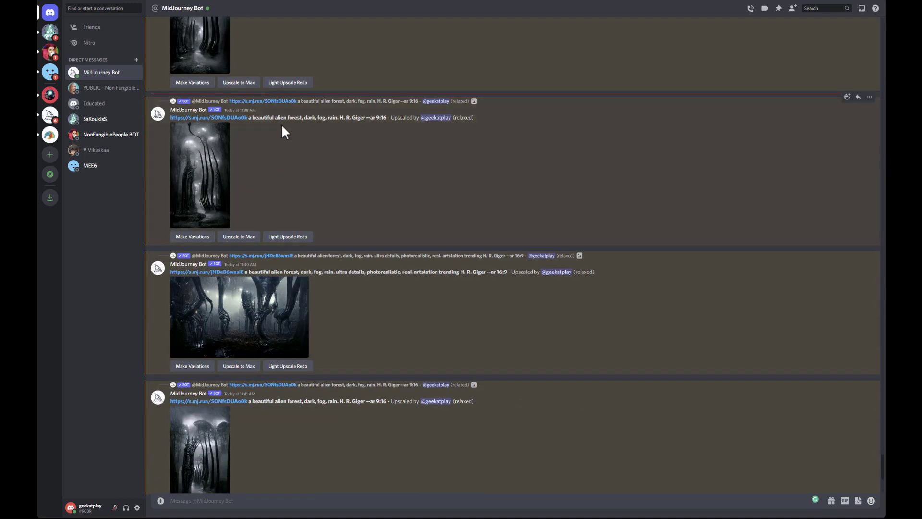
left_click_drag(338, 119, 368, 118)
Step: View the wide 16:9 alien forest image enlarged, close it, and enlarge the four-image alien entity grid
scroll(375, 206, "down", 3)
left_click(244, 145)
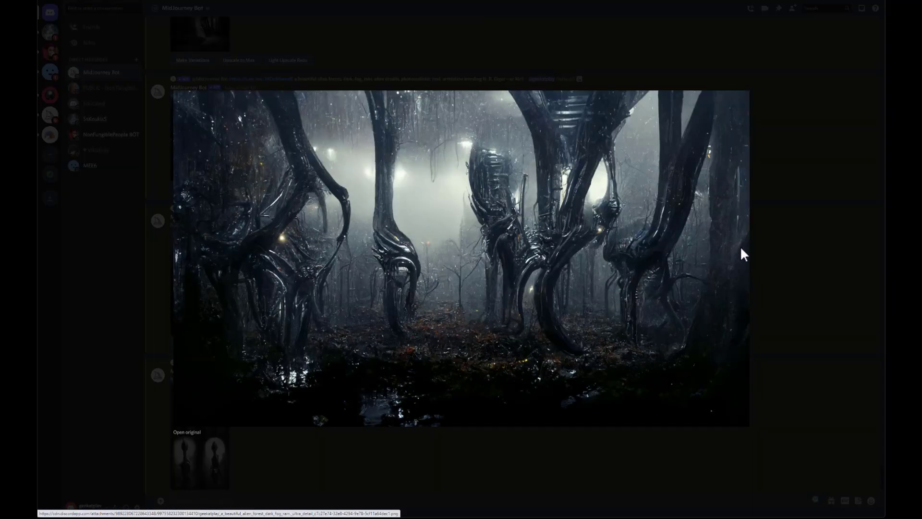
left_click(812, 246)
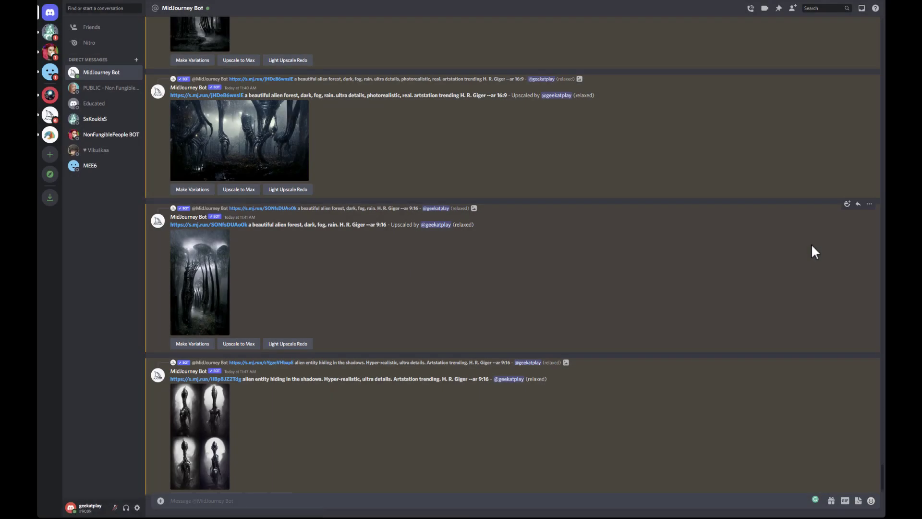
scroll(462, 317, "down", 1)
left_click(199, 401)
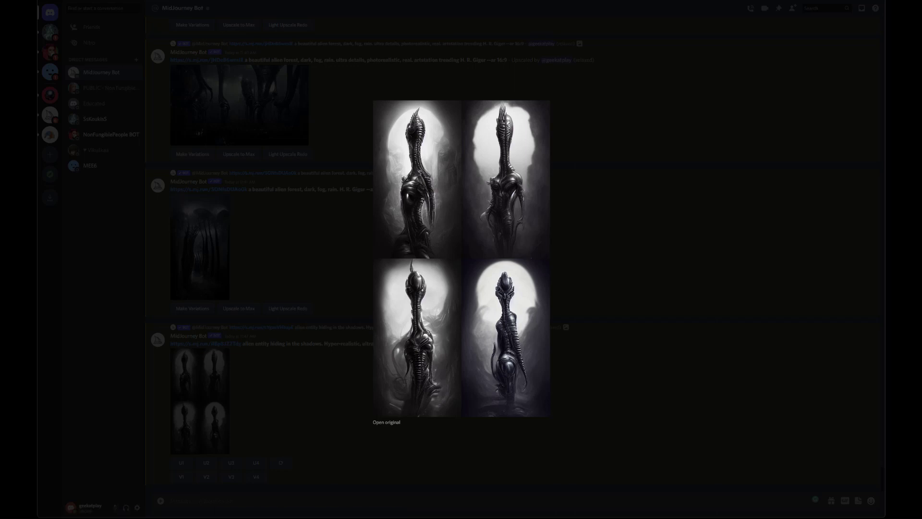
Step: Close the enlarged alien entity grid and reopen the direct message conversation with MidJourney Bot from the newbies-4 channel's member list
left_click(630, 257)
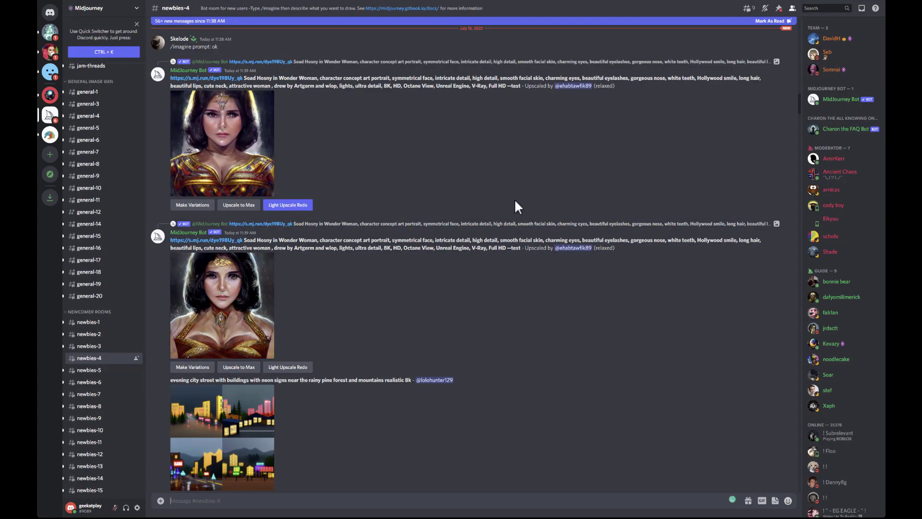
right_click(836, 103)
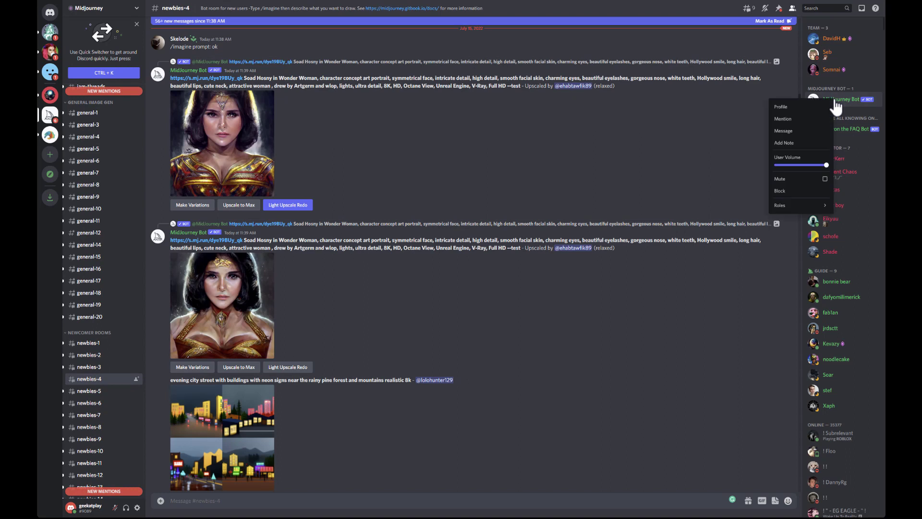
left_click(802, 131)
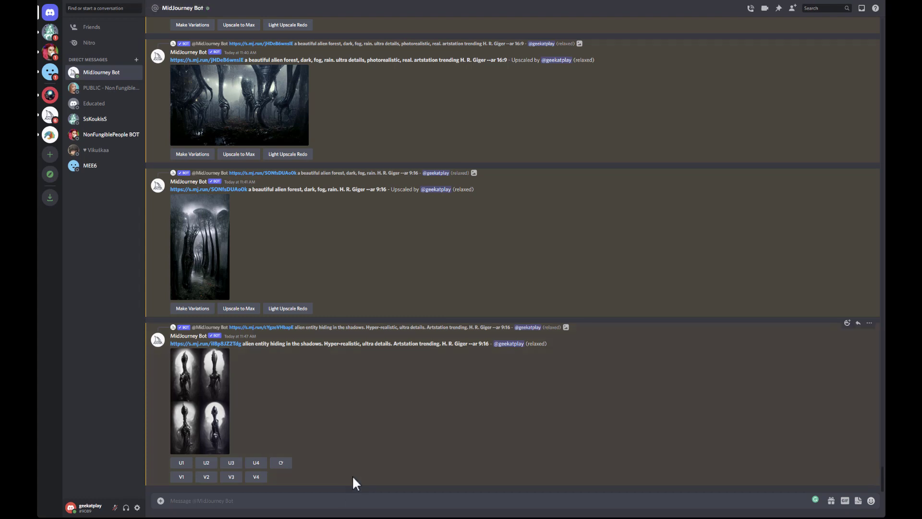
Step: Request the account's profile information from the bot with the /info command
left_click(323, 505)
type("/info")
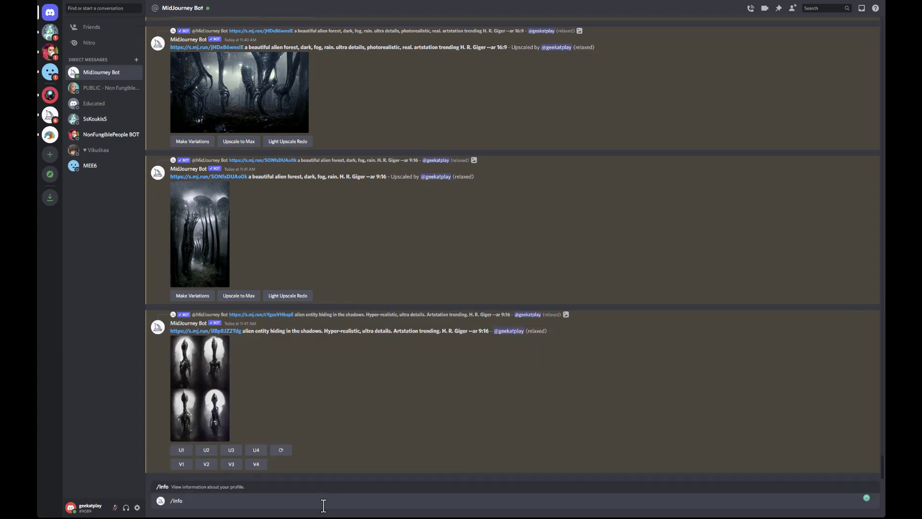
key("Return")
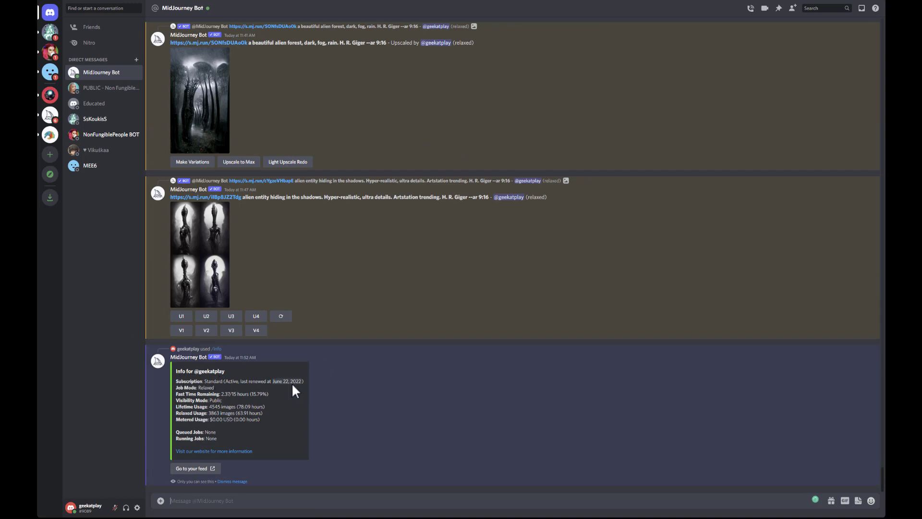
Step: Examine the info card's subscription renewal date, fast time remaining, lifetime usage and relaxed usage, highlighting the values
double_click(225, 394)
left_click(264, 382)
mouse_move(290, 383)
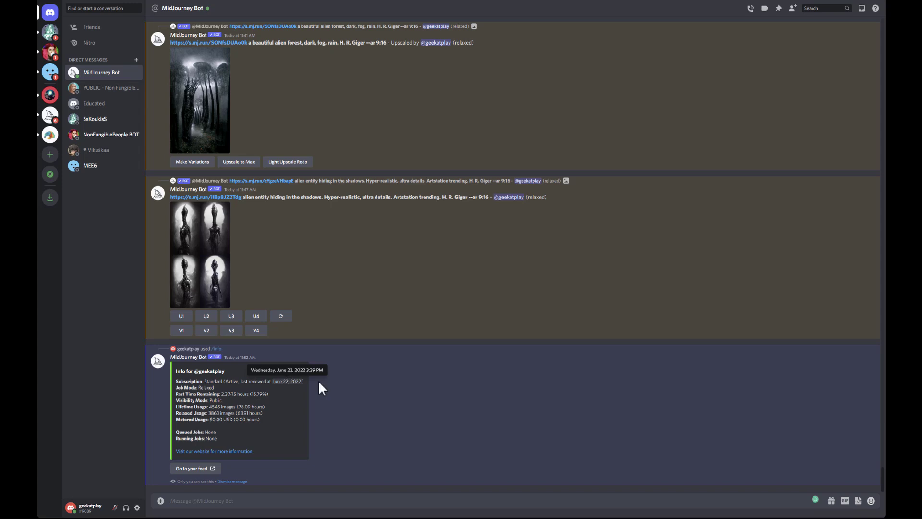
left_click_drag(270, 395, 217, 395)
left_click(265, 398)
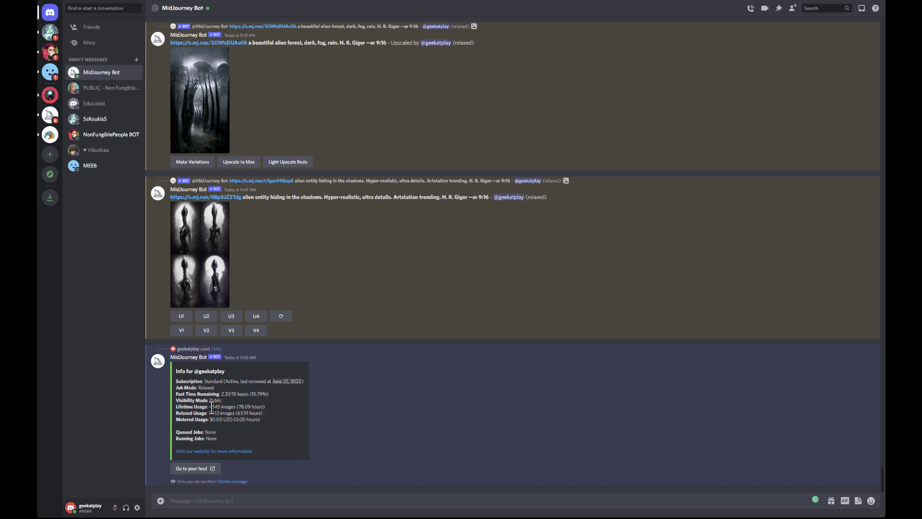
left_click_drag(208, 407, 222, 407)
left_click_drag(208, 414, 220, 413)
Step: Start an /imagine command with the prompt "landscape forest, winter, falling snow"
left_click(290, 497)
type("/")
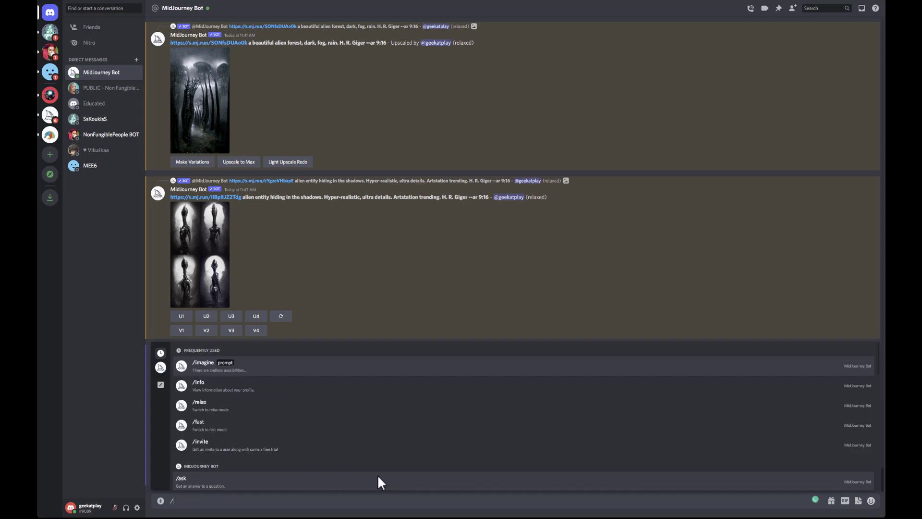
type("i")
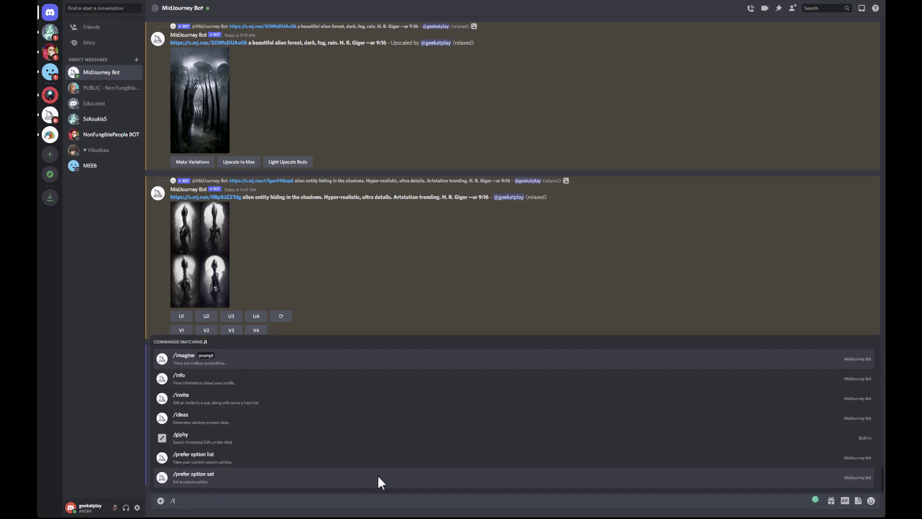
left_click(183, 365)
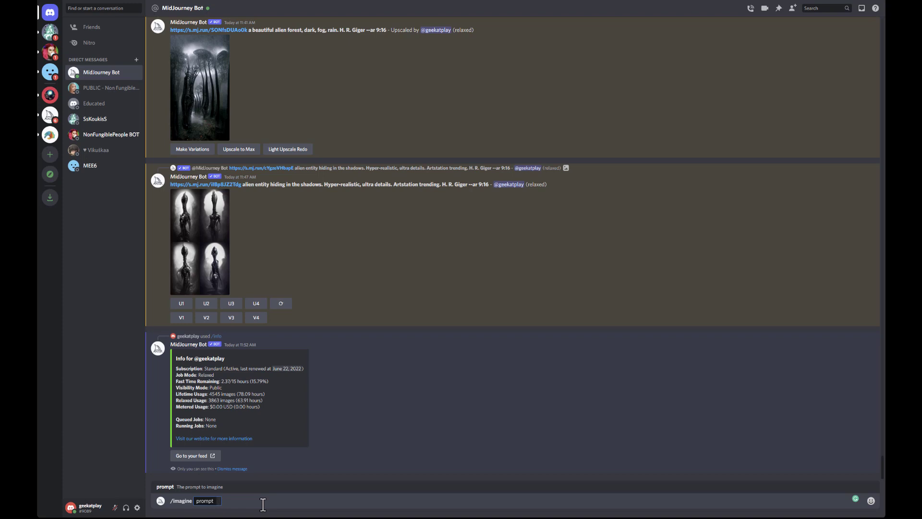
type("landscape forest, winter, falling snow")
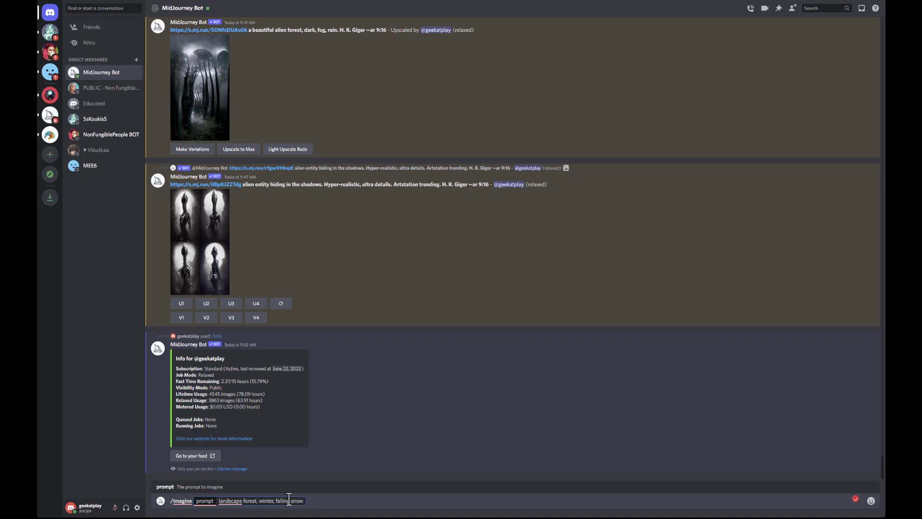
double_click(283, 502)
mouse_move(232, 504)
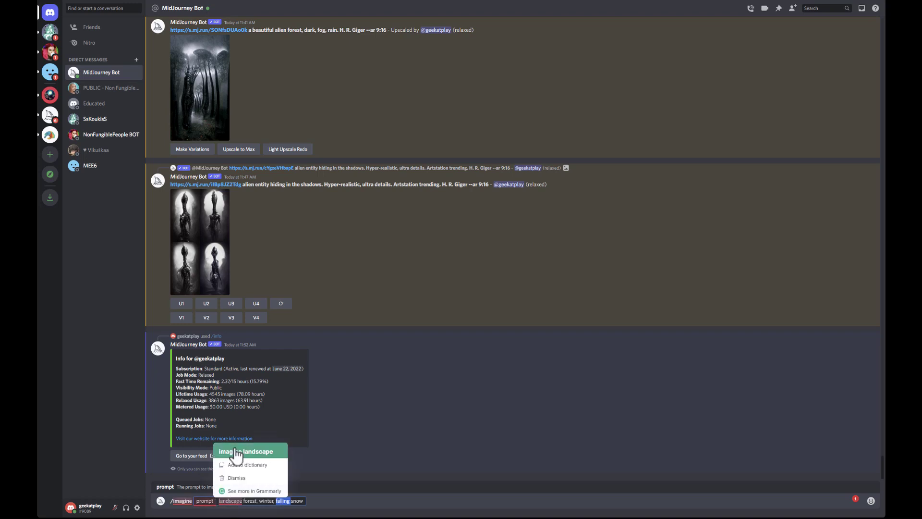
left_click(352, 501)
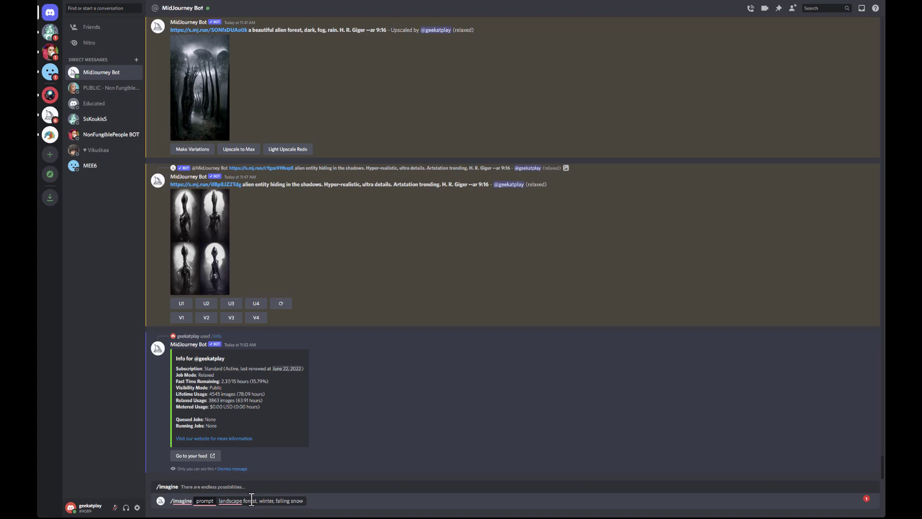
mouse_move(233, 502)
key("Left")
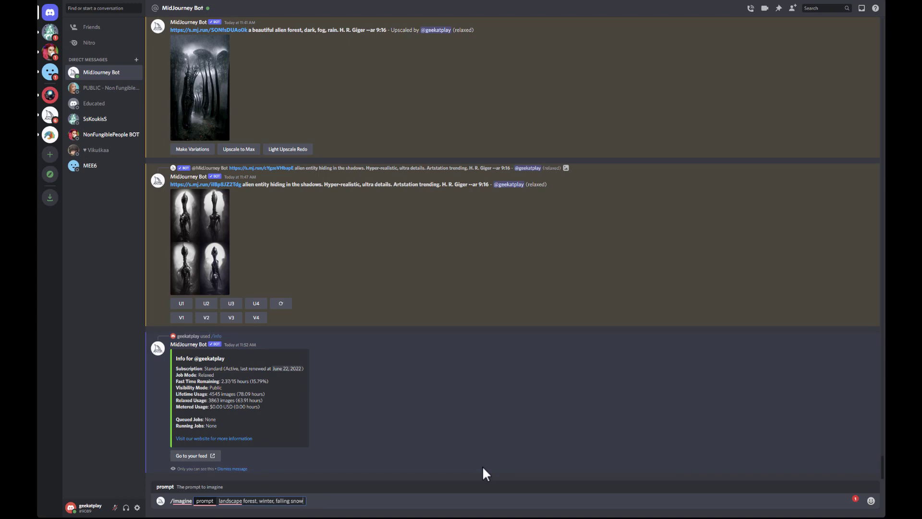
Step: Extend the prompt with haze, high details, photorealistic and cinematic, ending it with the parameter --ar 16:9
type(", haze")
type(", ")
type("high")
type(" details")
type(",")
type("photor")
type("ealis")
type("tic")
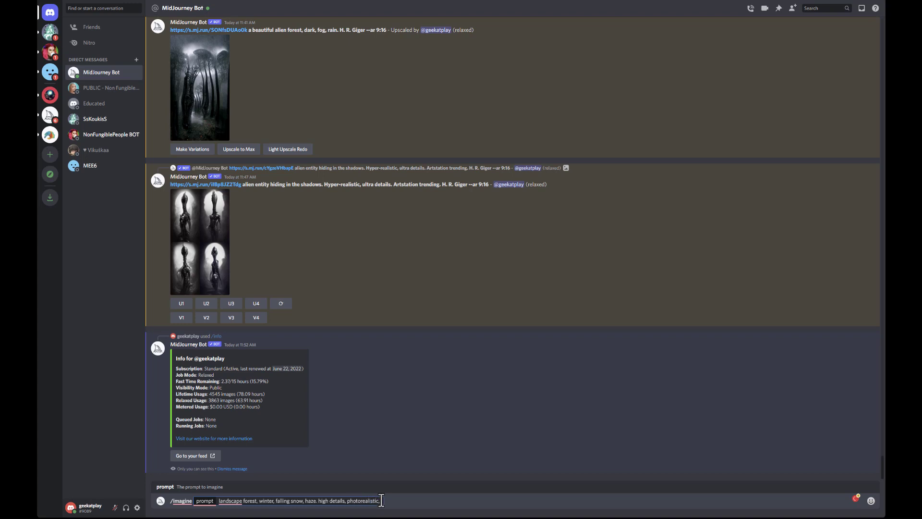
type(", cinematic")
key("BackSpace")
type("--ar 16:9")
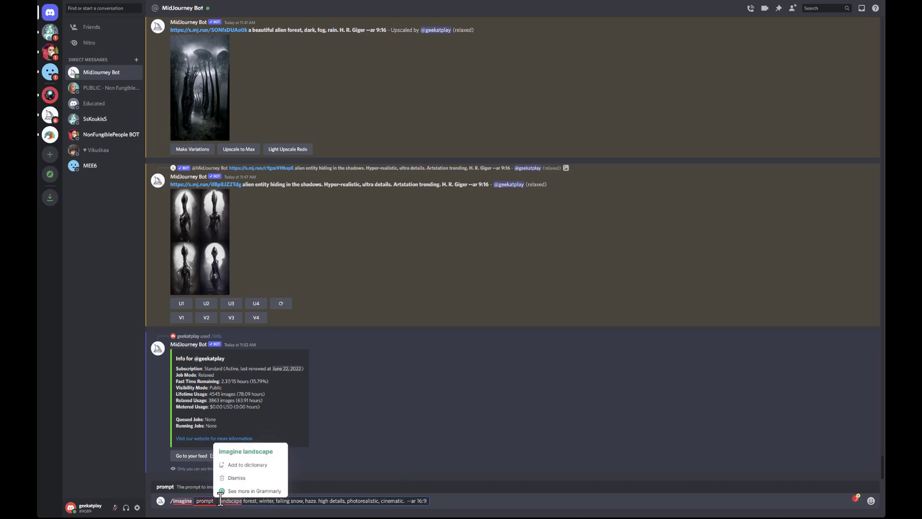
Step: Copy the winter forest prompt text for reuse and submit the /imagine command
left_click_drag(219, 500, 430, 503)
key("ctrl+c")
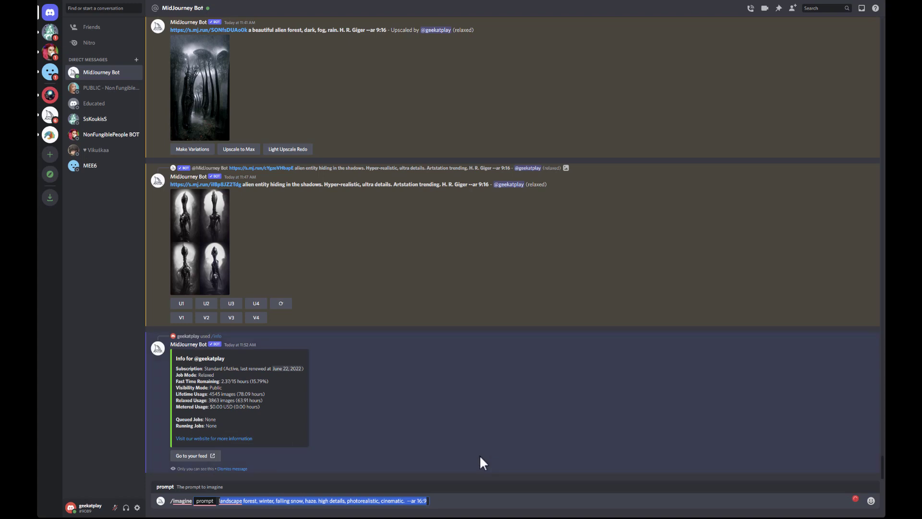
left_click(431, 502)
key("Return")
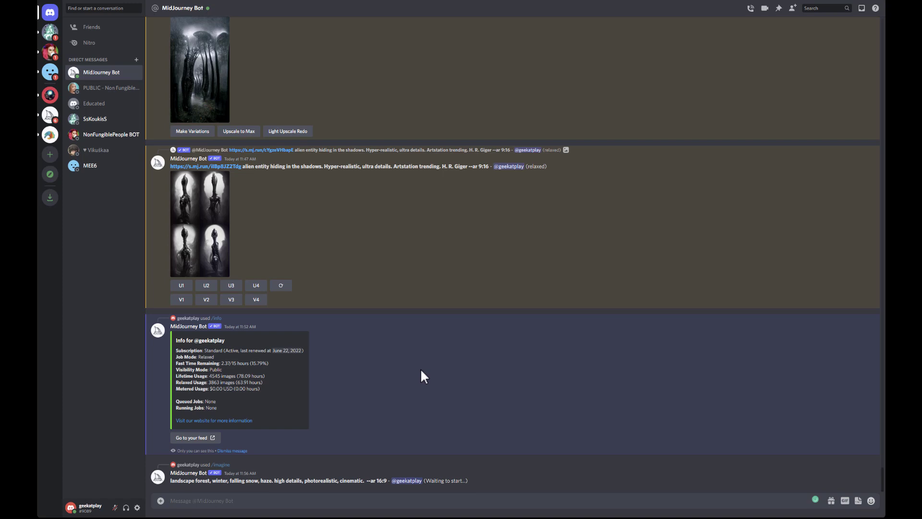
Step: Try to submit the copied prompt as a plain message with "artstation trending" inserted before --ar 16:9
key("ctrl+v")
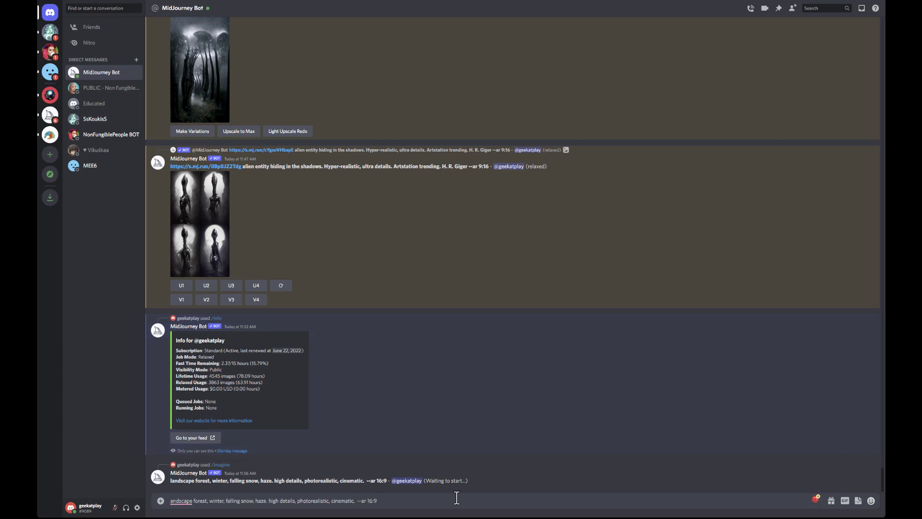
type("artstation trending")
left_click(449, 502)
key("Return")
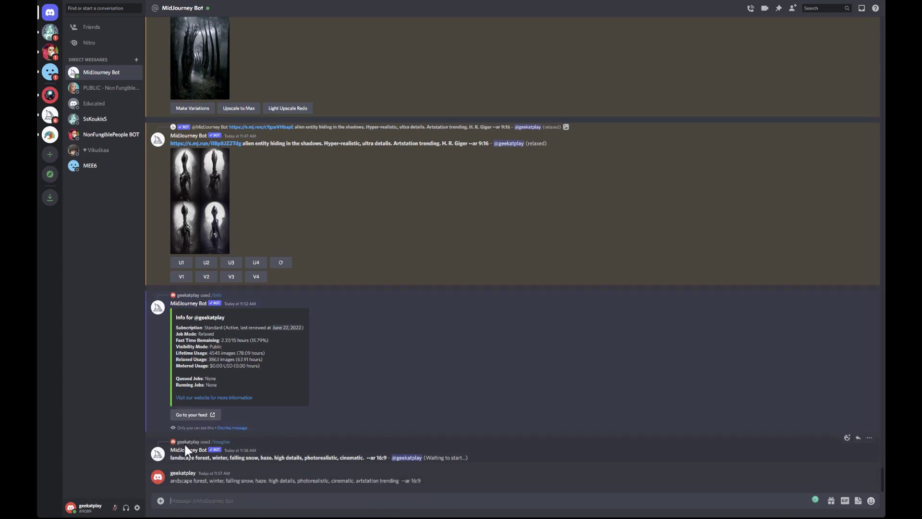
Step: Submit an /imagine command with the copied prompt, restoring the missing "l" in landscape and adding "artstation trending" before --ar 16:9
type("/im")
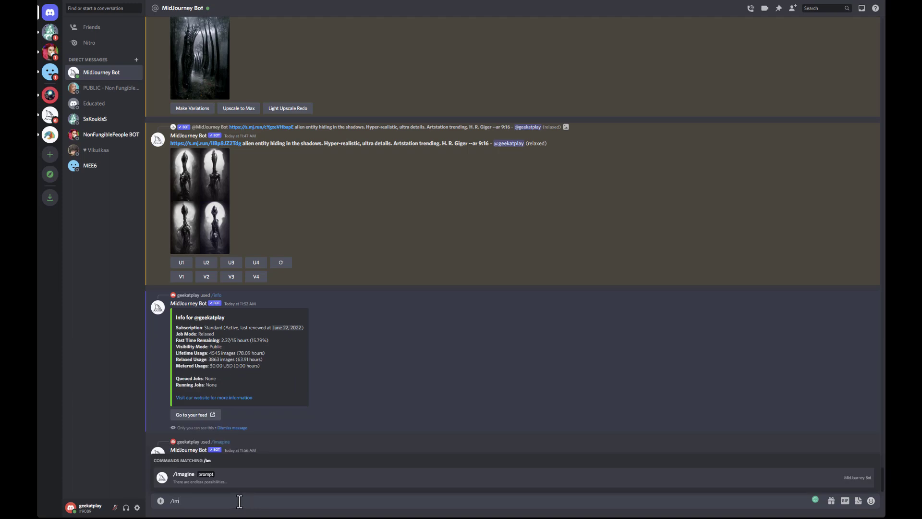
left_click(192, 478)
key("ctrl+v")
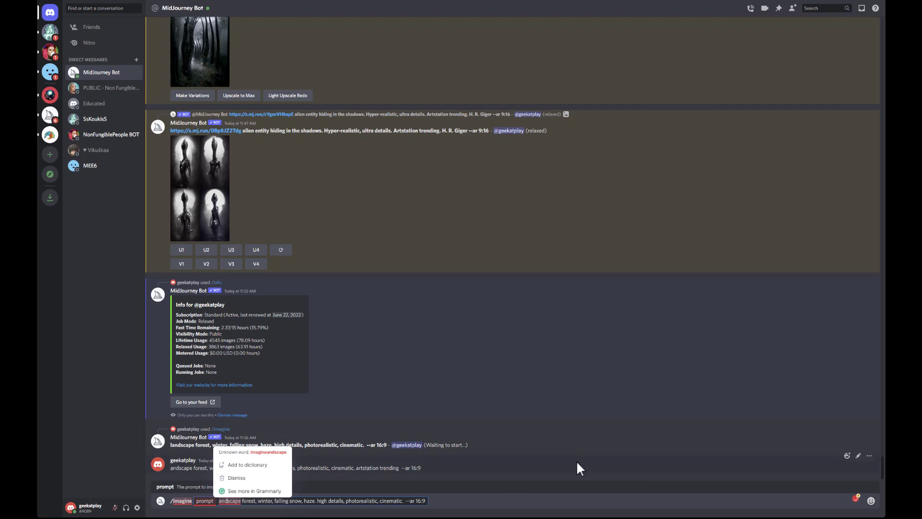
key("Left")
type("l")
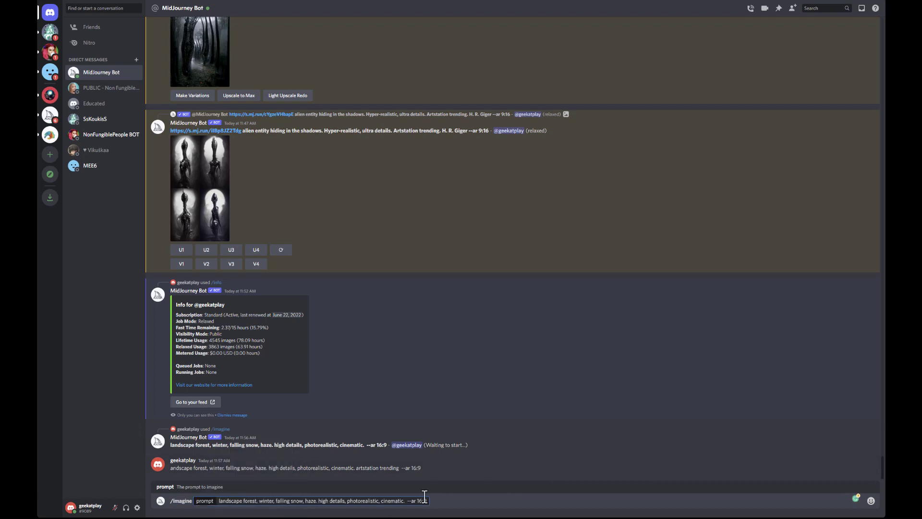
left_click(405, 501)
type("artstation trending")
key("Return")
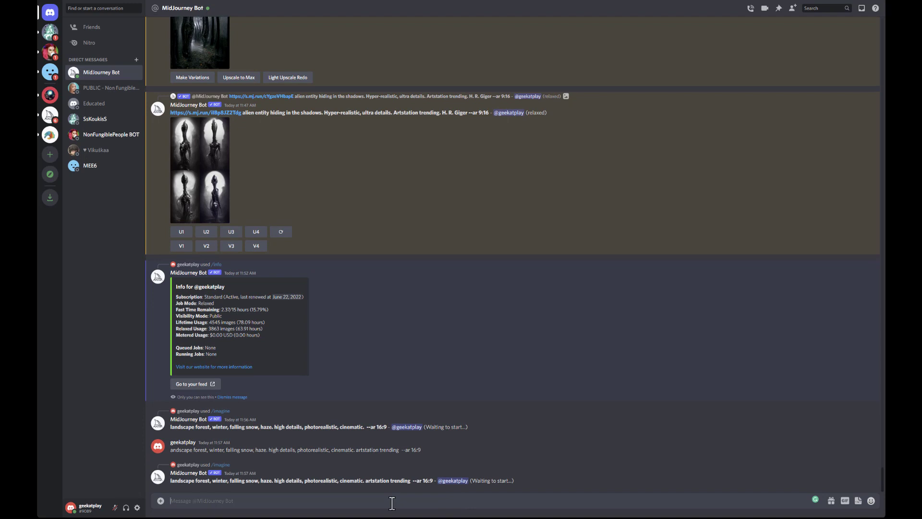
Step: Submit another /imagine command with the copied prompt, correcting "landscape" and adding "H.R. Giger" before --ar 16:9
type("/im")
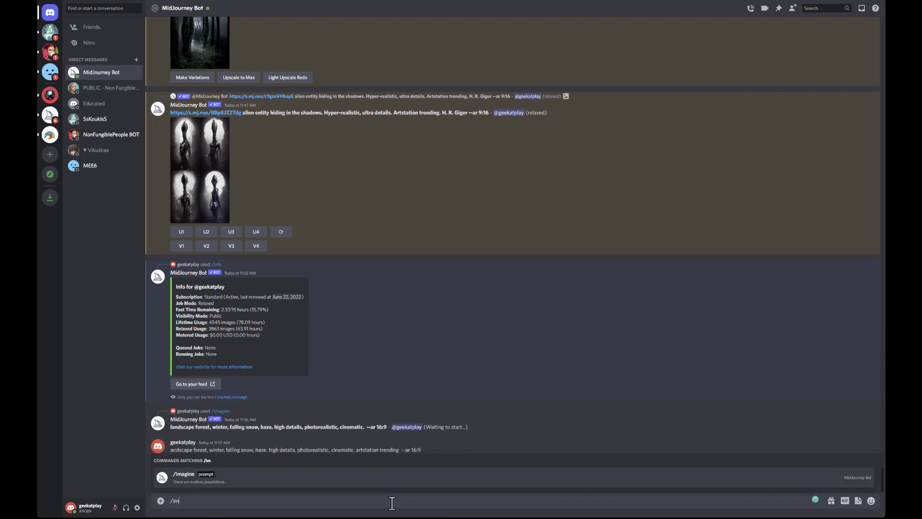
left_click(182, 476)
key("ctrl+v")
mouse_move(232, 502)
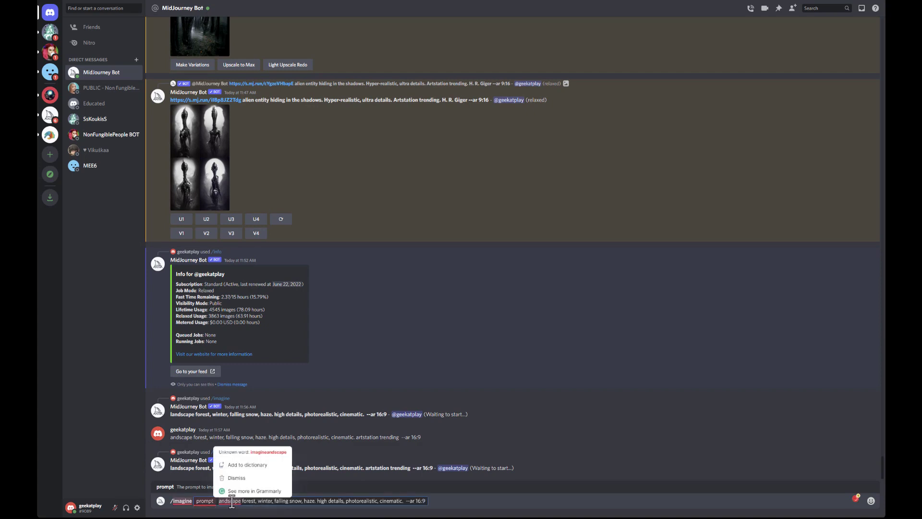
key("Home")
type("l")
left_click(407, 501)
type("H.R.")
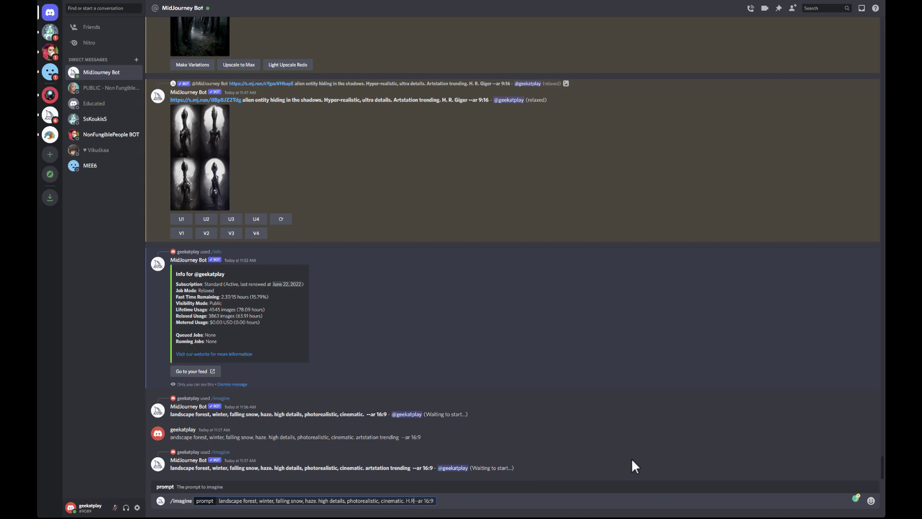
type(" Giger")
left_click(449, 501)
key("Return")
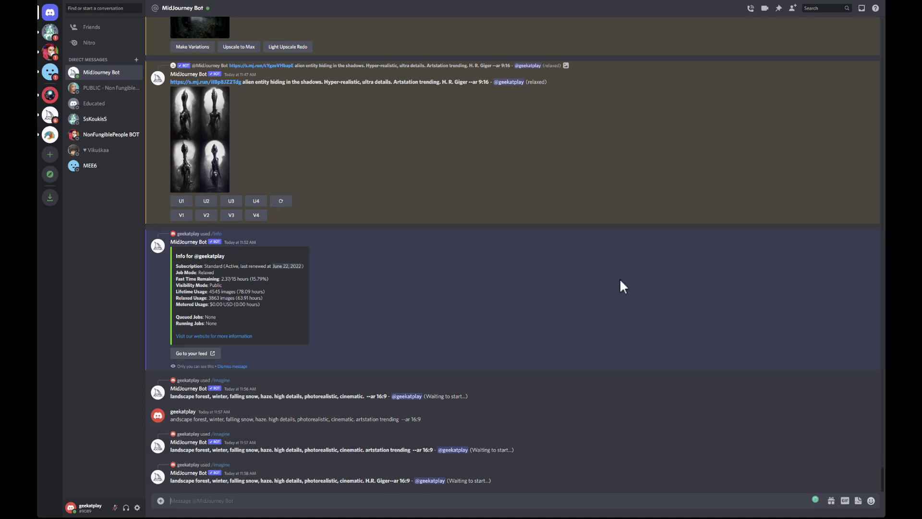
Step: Submit a further /imagine command with the copied prompt, correcting "landscape" and adding "watercolor" before --ar 16:9
type("/im")
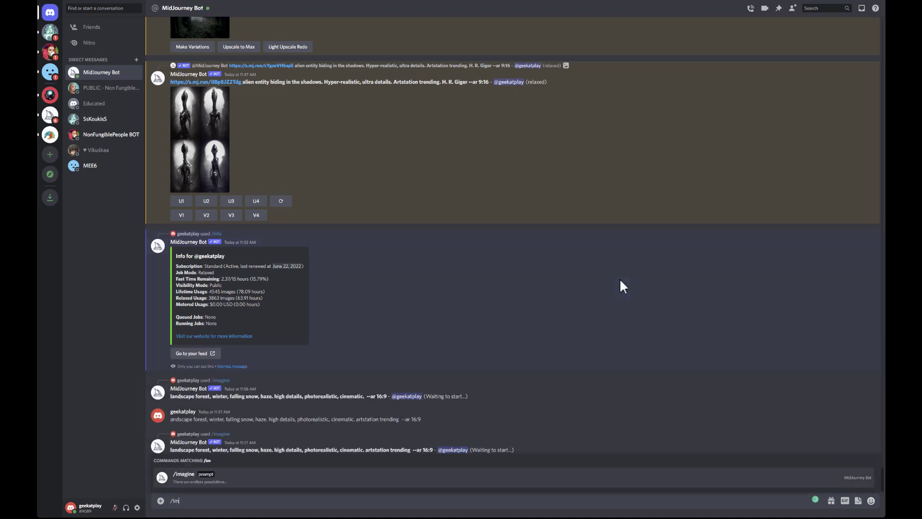
key("Tab")
key("ctrl+v")
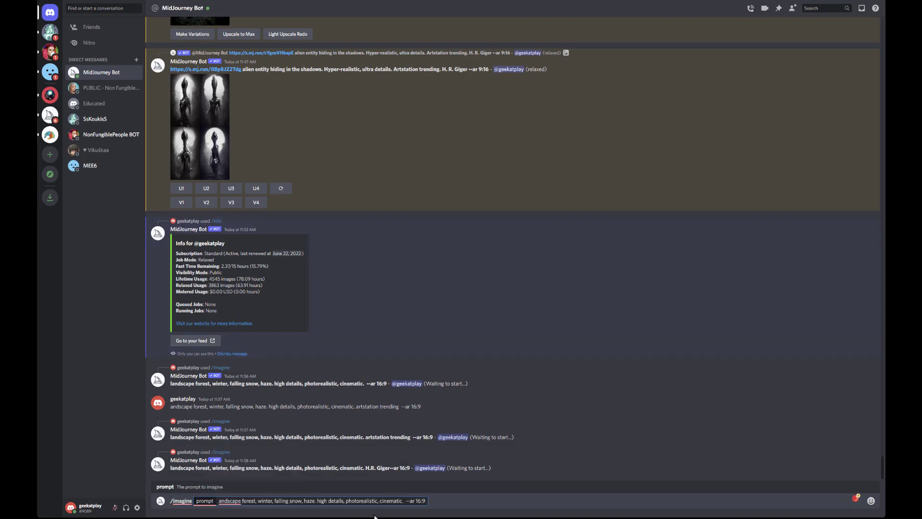
type("l")
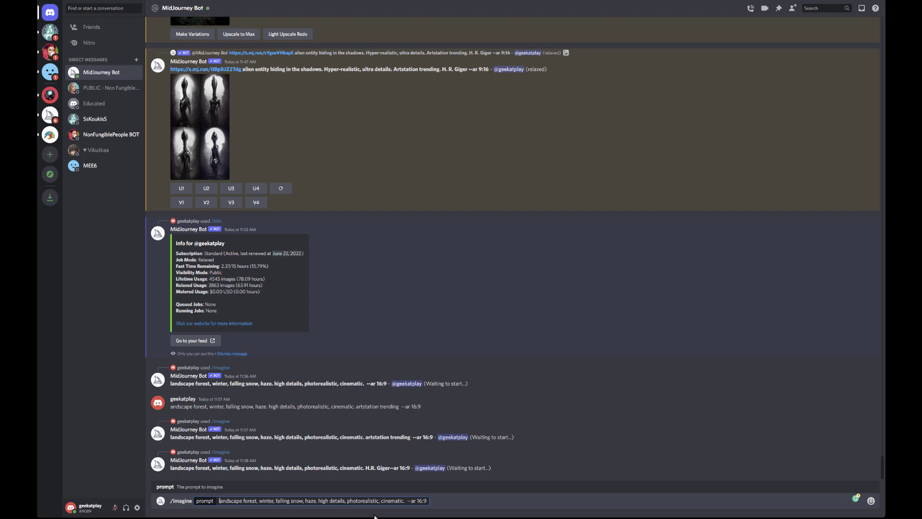
left_click(408, 501)
type("watercolor")
key("Return")
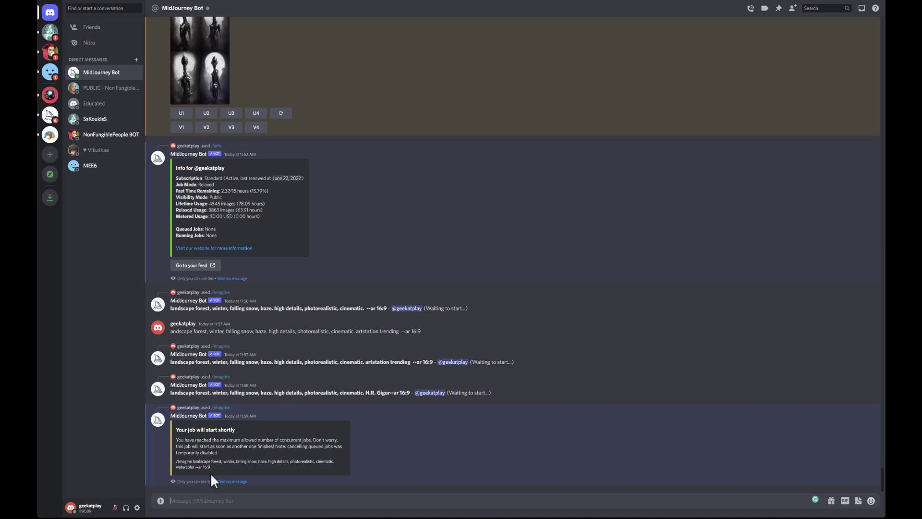
Step: Run /info again to check the account's queued and running jobs
type("/")
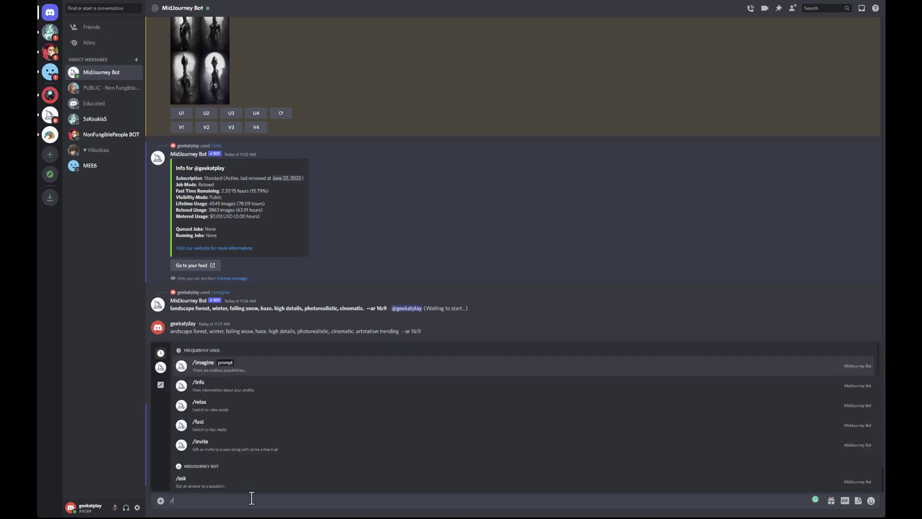
type("info")
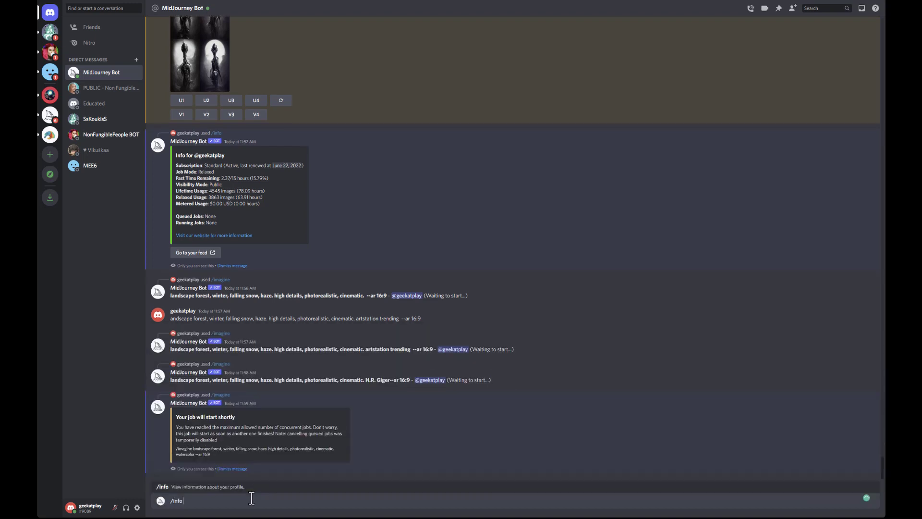
key("Return")
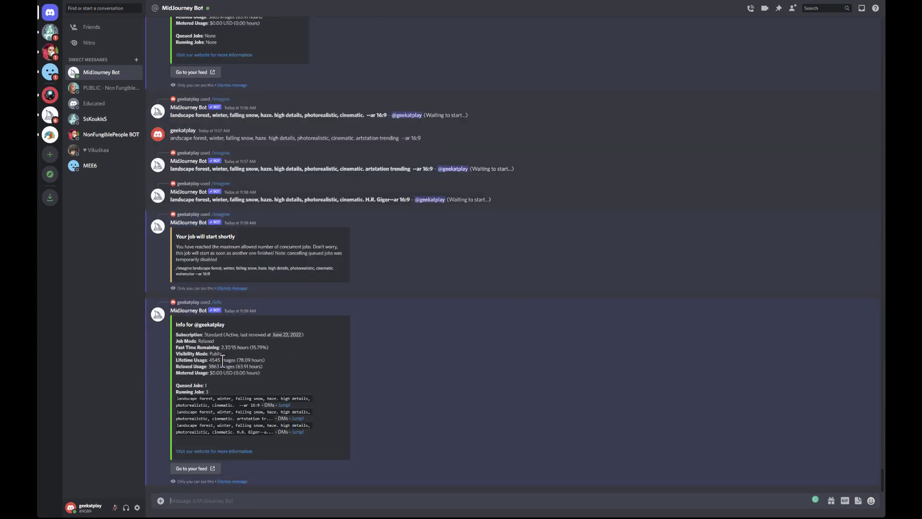
Step: Check the queued and running jobs and the job mode in the latest account info message
left_click_drag(209, 385, 171, 386)
left_click(316, 375)
left_click_drag(220, 340, 175, 341)
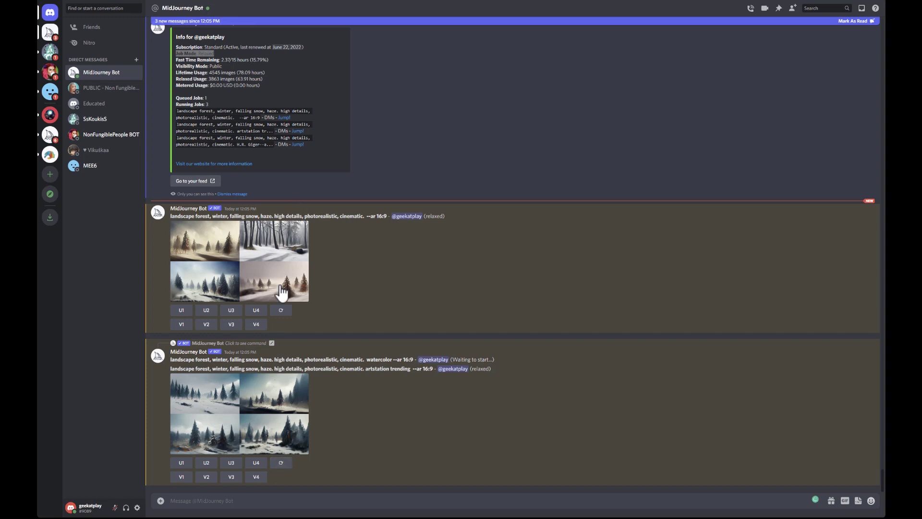
Step: View the enlarged image grid generated from the base winter forest prompt, and close it after inspecting the four variants
left_click(268, 265)
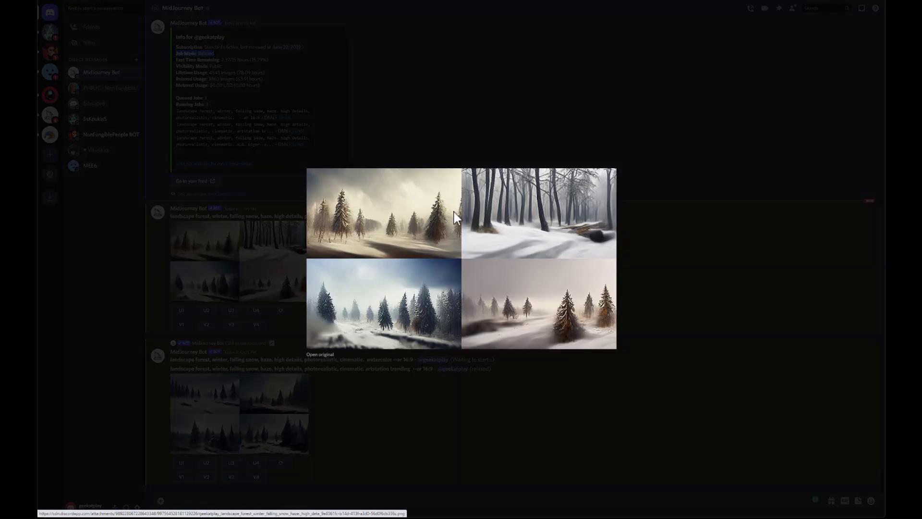
left_click(683, 241)
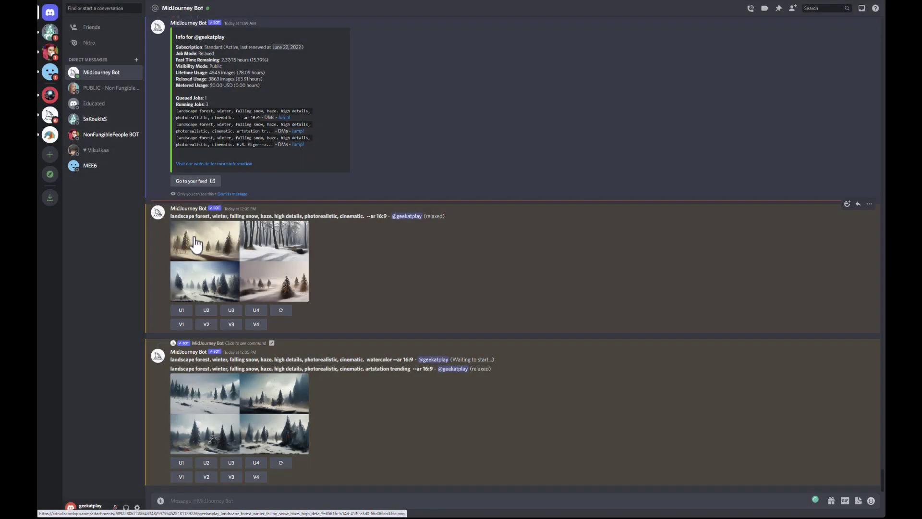
left_click(265, 256)
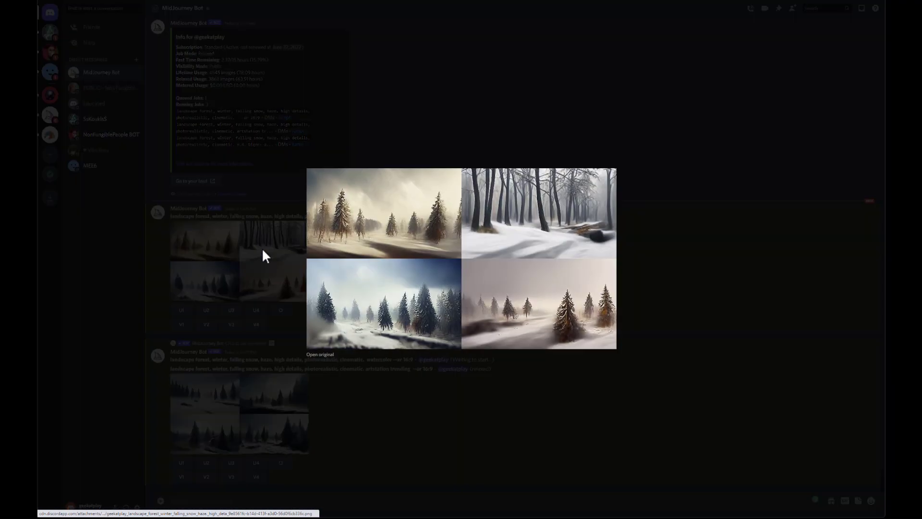
left_click(653, 259)
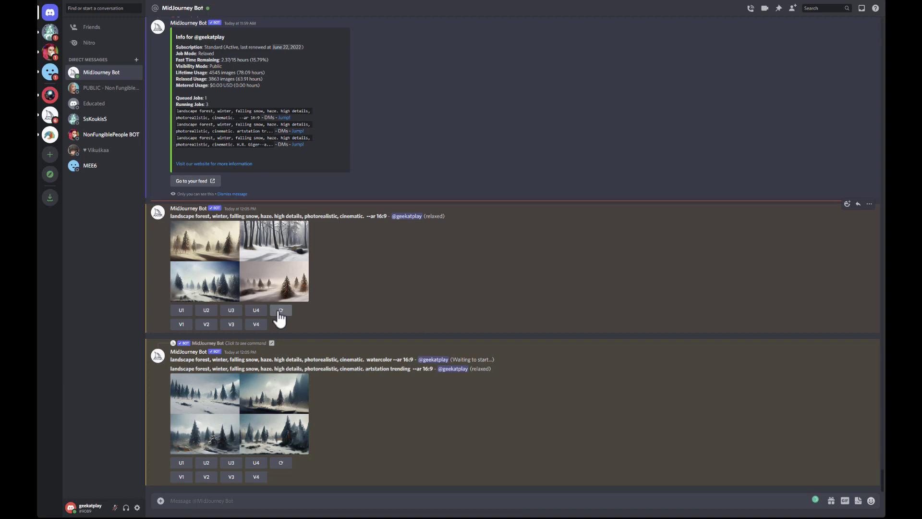
Step: Request an upscale of image 1, variations of image 1, and a reroll for the base winter forest prompt
left_click(181, 311)
left_click(182, 294)
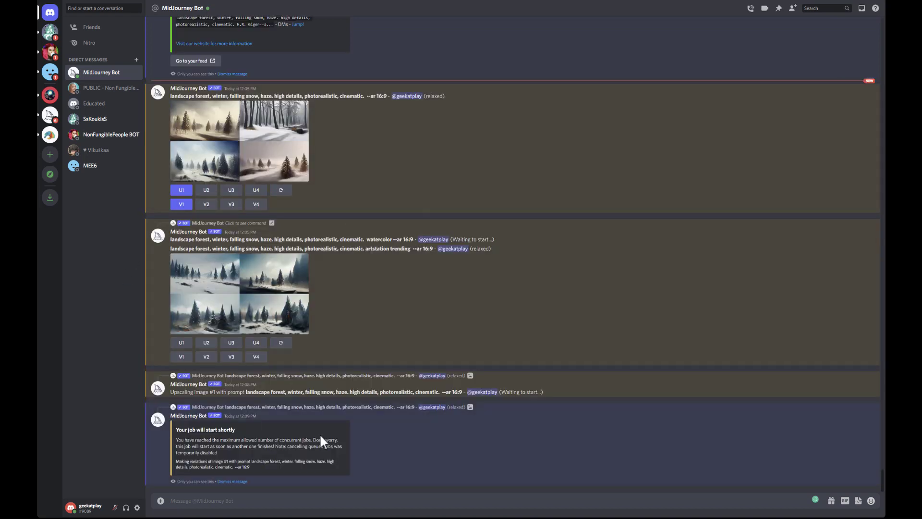
left_click(283, 190)
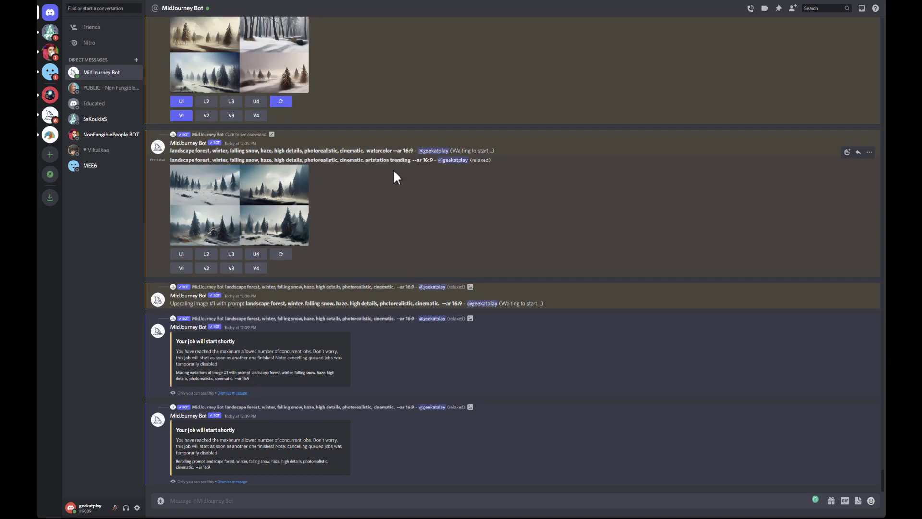
Step: Inspect the enlarged "artstation trending" grid and request an upscale of its image 3
left_click(268, 216)
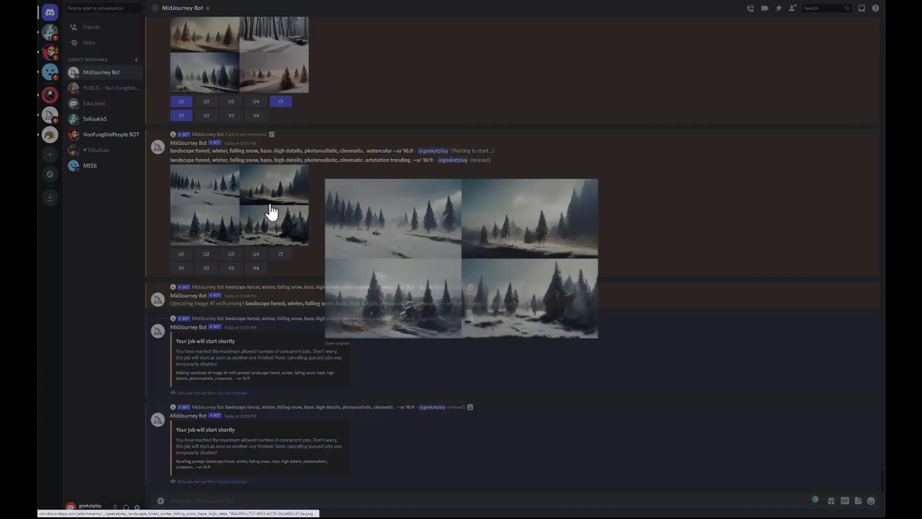
left_click(759, 229)
left_click(232, 255)
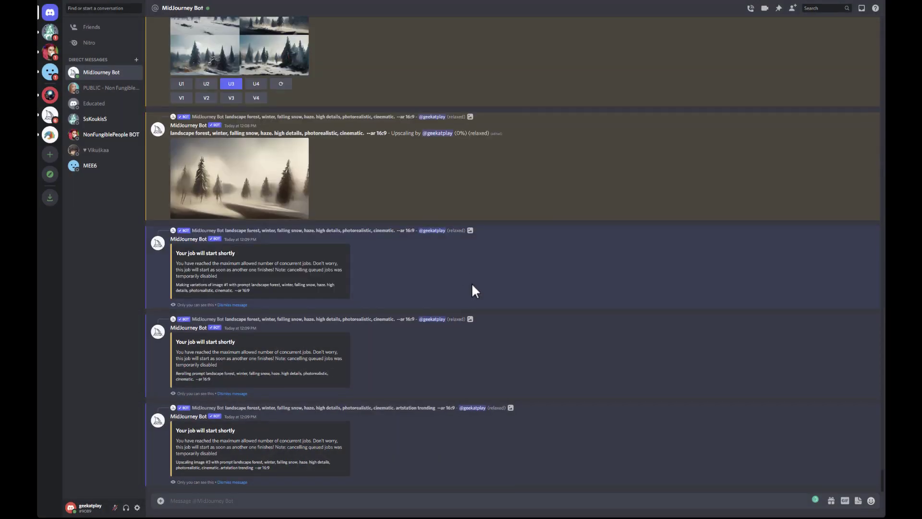
Step: Review the conversation's finished grids and job messages, from the earlier account info to the "artstation trending" result
scroll(472, 283, "up", 5)
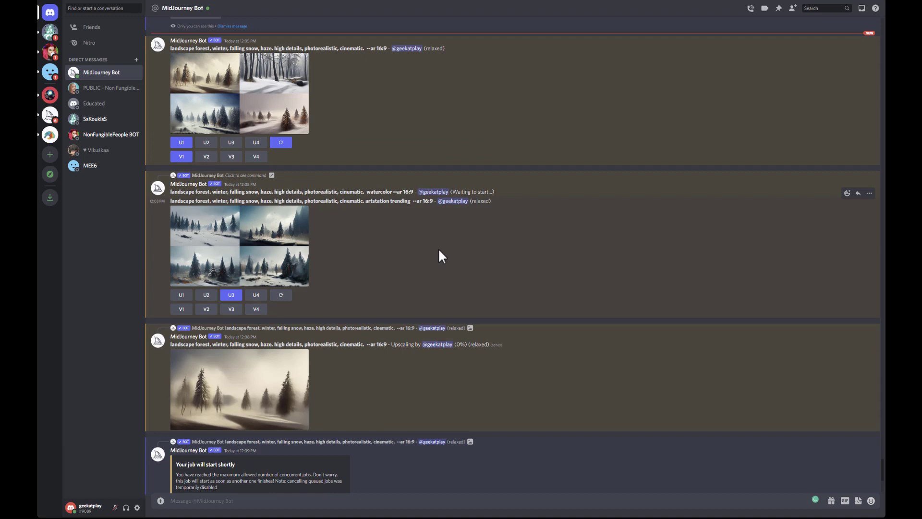
scroll(438, 250, "down", 1)
scroll(439, 250, "up", 2)
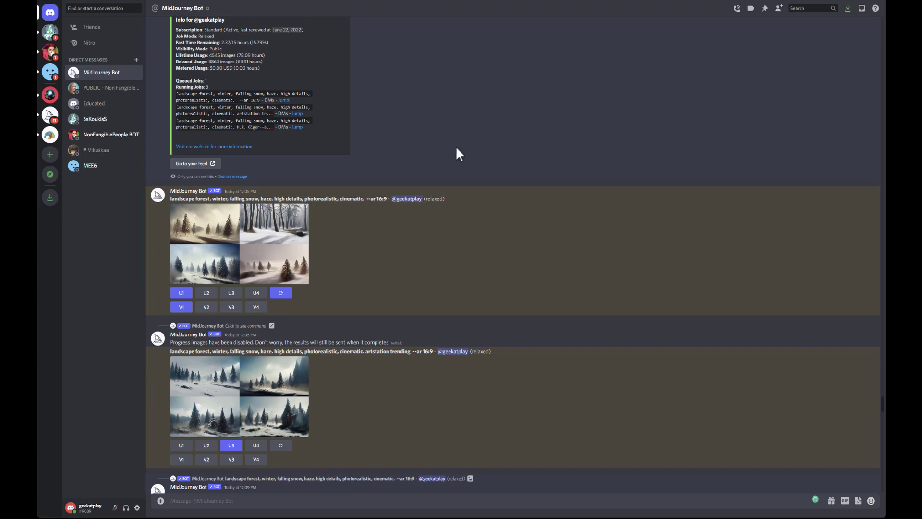
scroll(500, 306, "down", 4)
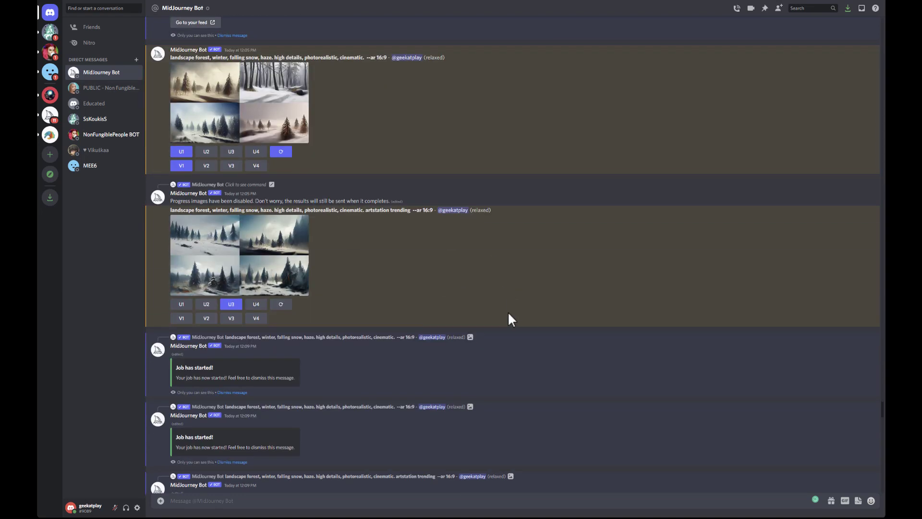
scroll(514, 277, "up", 5)
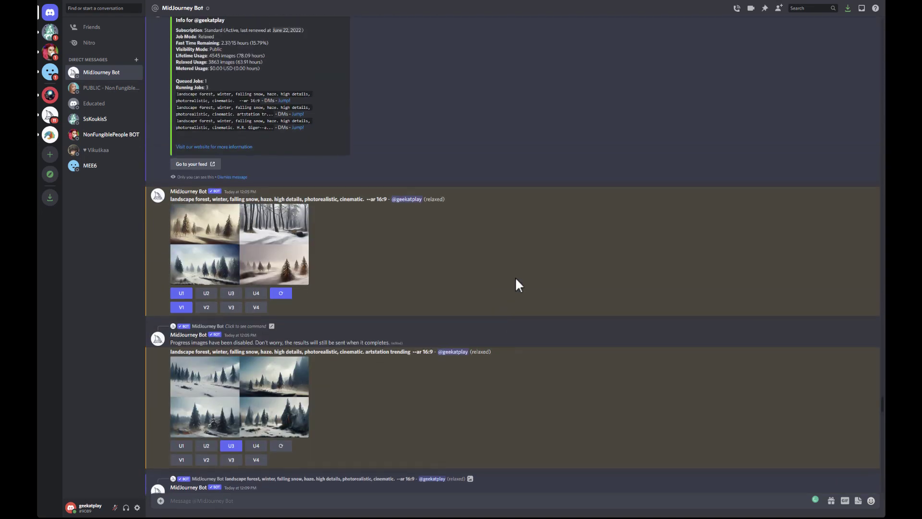
scroll(516, 277, "up", 8)
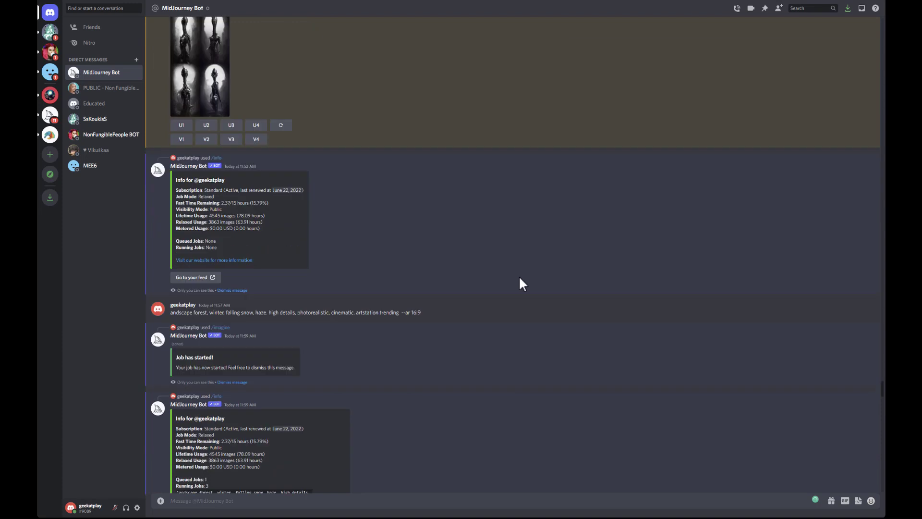
scroll(516, 279, "down", 6)
scroll(513, 280, "down", 7)
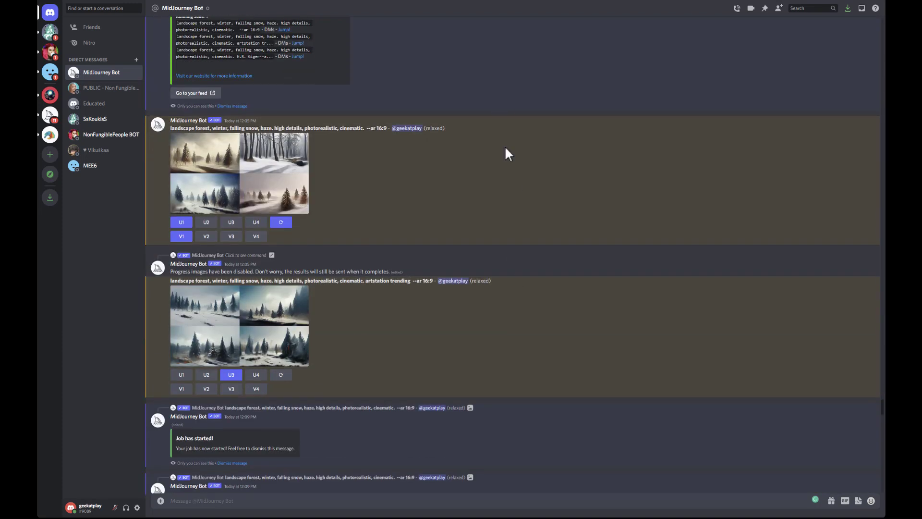
scroll(507, 155, "down", 3)
scroll(506, 155, "up", 2)
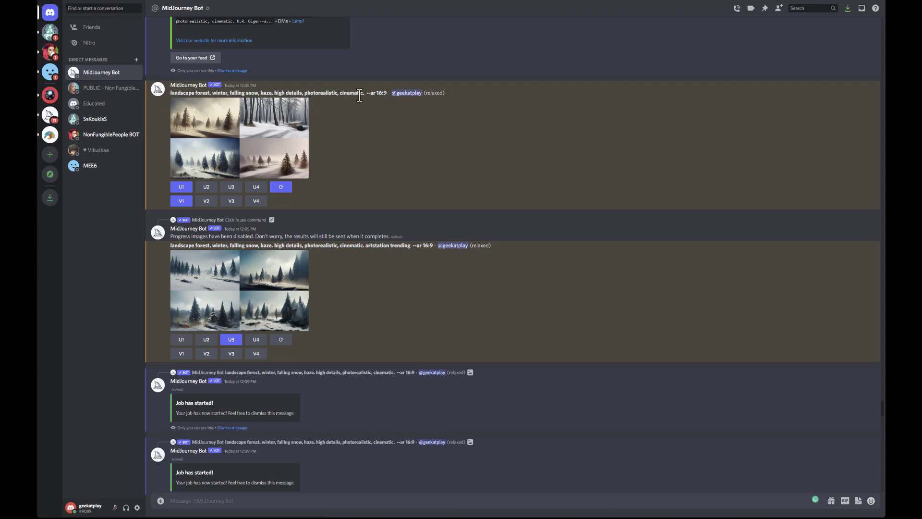
Step: Compare the base prompt's grid with the "artstation trending" grid by viewing each one enlarged
left_click(278, 132)
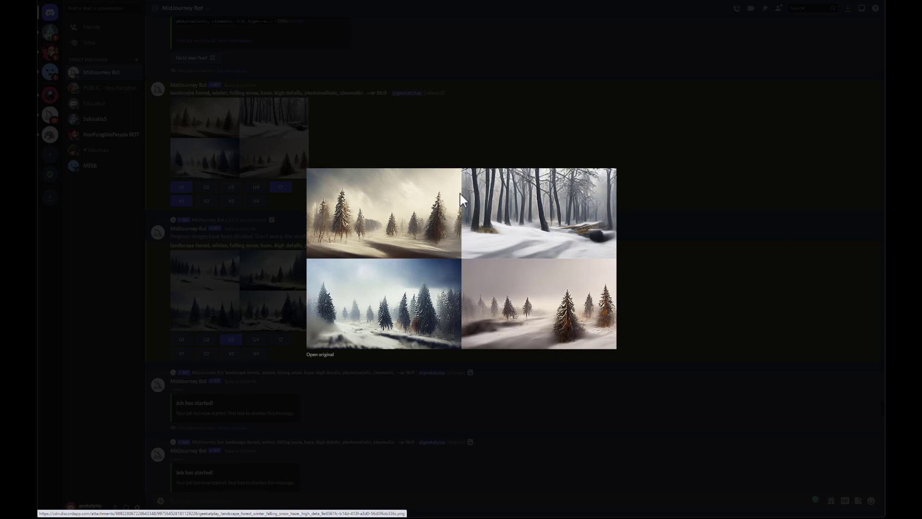
left_click(702, 212)
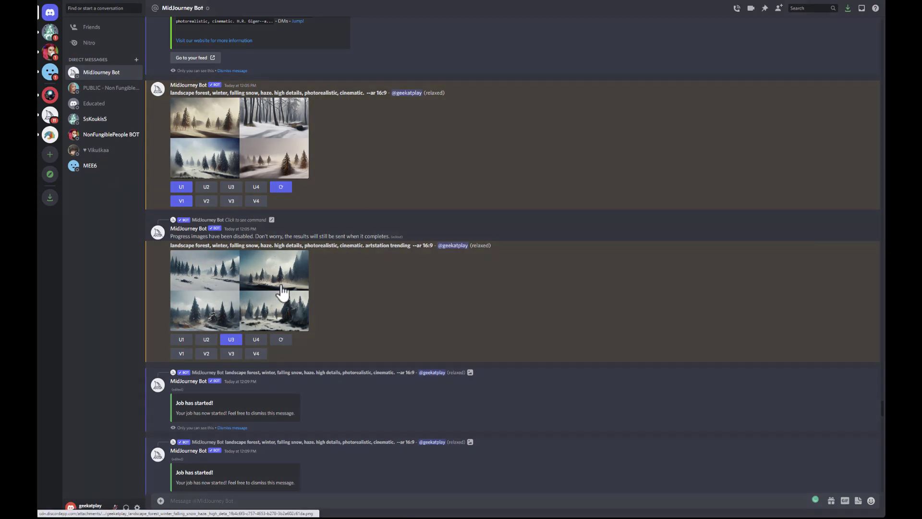
left_click(303, 281)
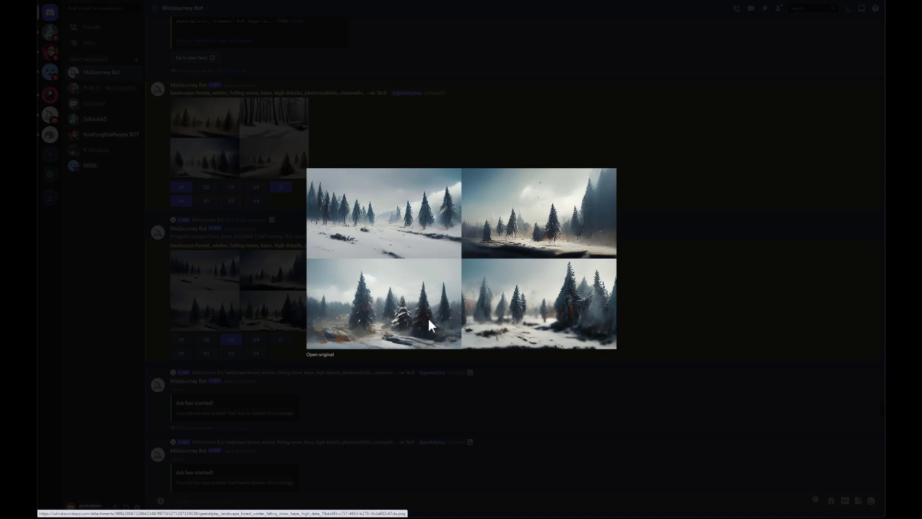
left_click(683, 278)
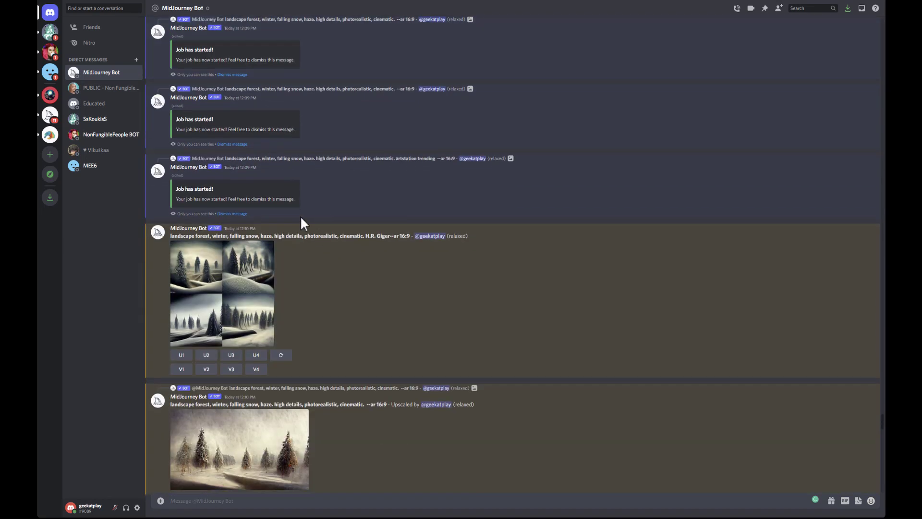
Step: Examine the H.R. Giger result, highlighting the "H.R. Giger--ar 16:9" part of its prompt
left_click_drag(389, 236, 397, 237)
left_click(392, 236)
left_click_drag(412, 236, 361, 236)
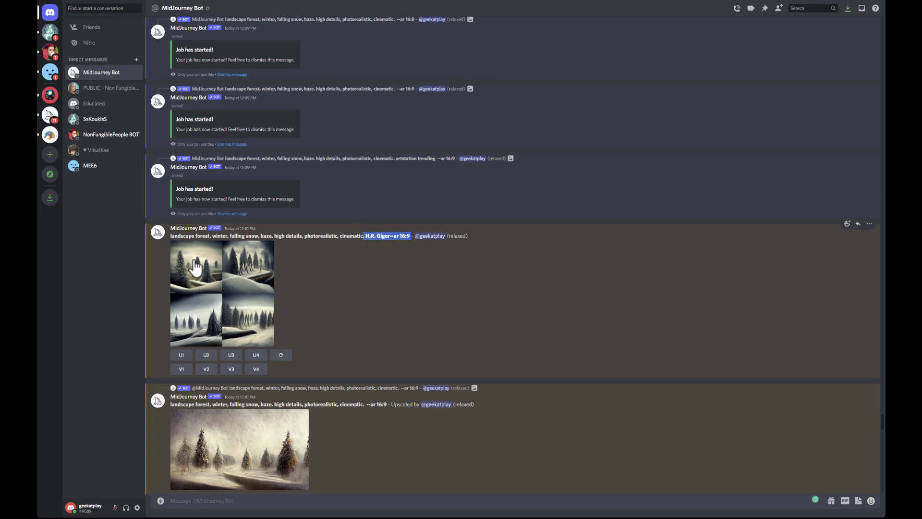
left_click(349, 299)
Step: Compare the base prompt's original grid with the upscaled version of its image 1, viewing the upscale enlarged
scroll(445, 261, "down", 4)
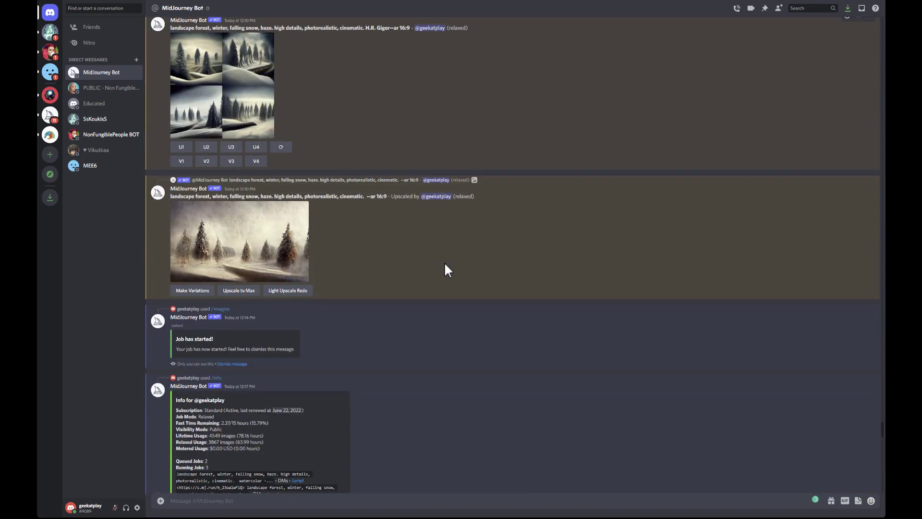
scroll(388, 293, "up", 8)
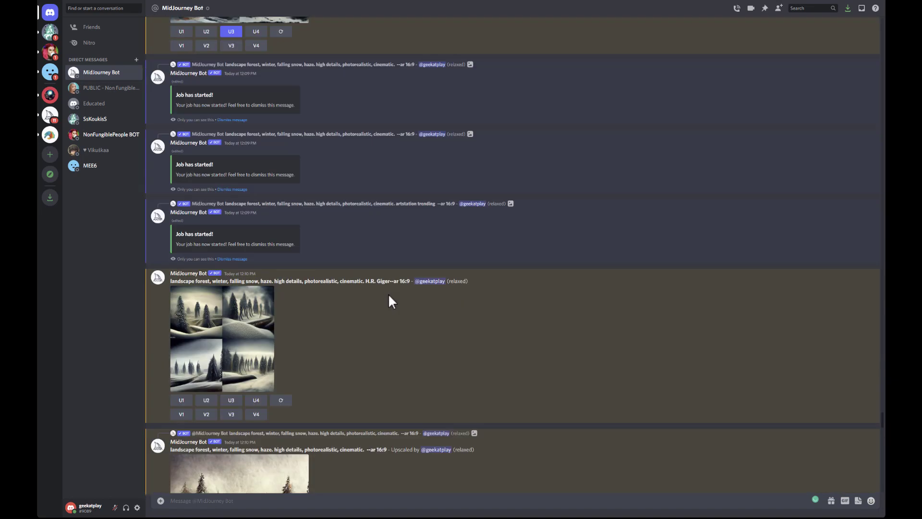
scroll(483, 145, "up", 5)
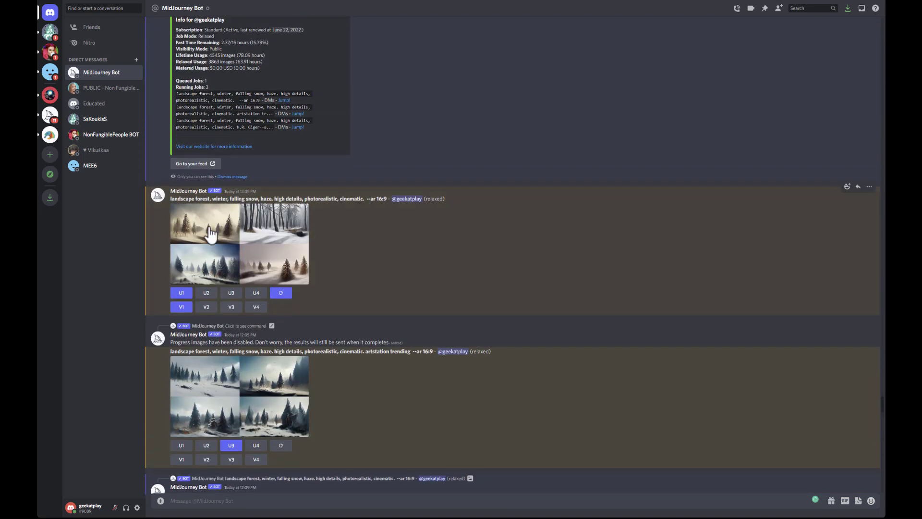
scroll(478, 362, "down", 12)
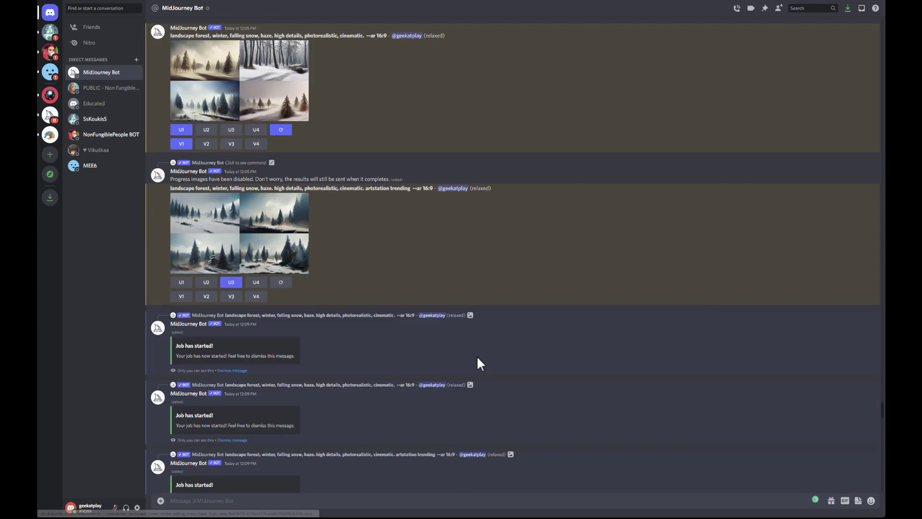
scroll(399, 309, "down", 2)
left_click(241, 240)
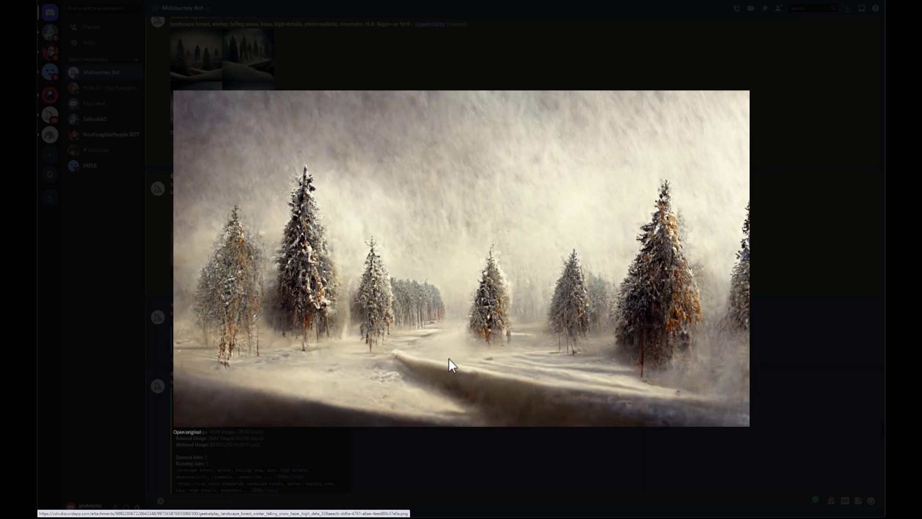
left_click(765, 248)
Step: Find the watercolor prompt's result and inspect its image grid enlarged
scroll(339, 227, "down", 4)
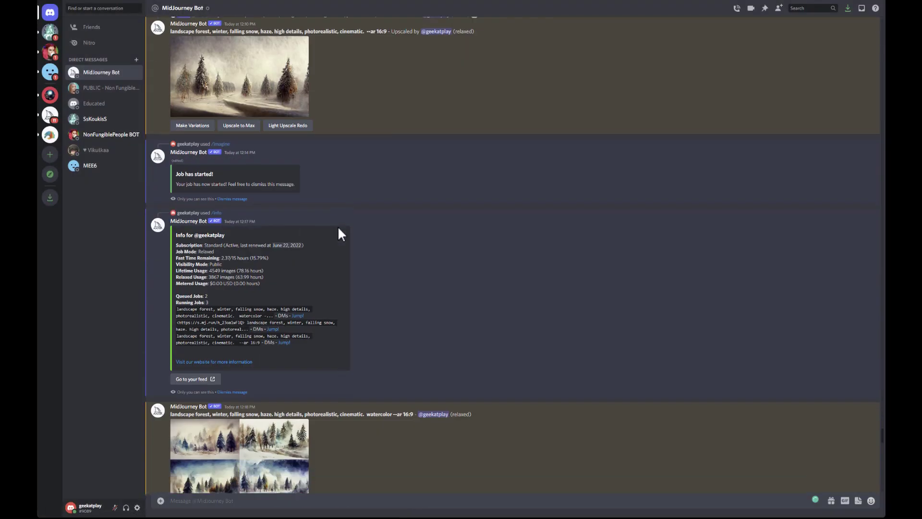
scroll(373, 317, "down", 5)
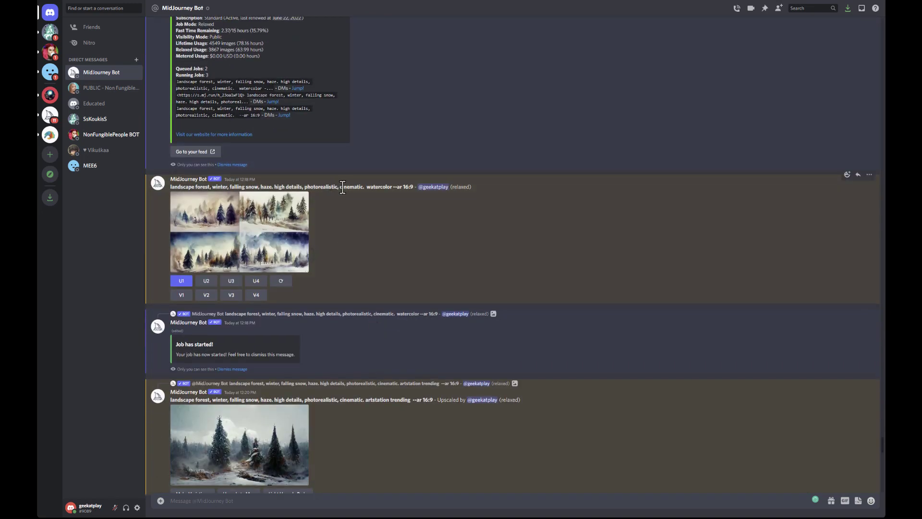
left_click(223, 244)
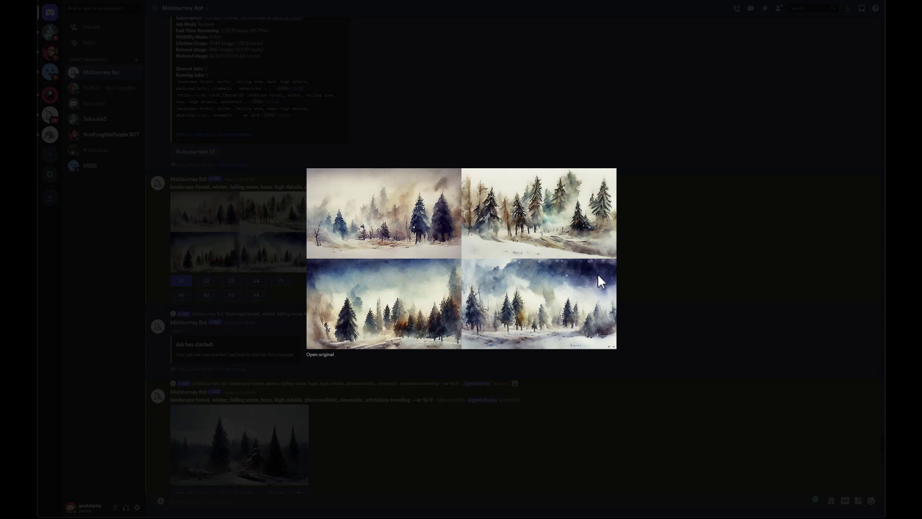
left_click(673, 231)
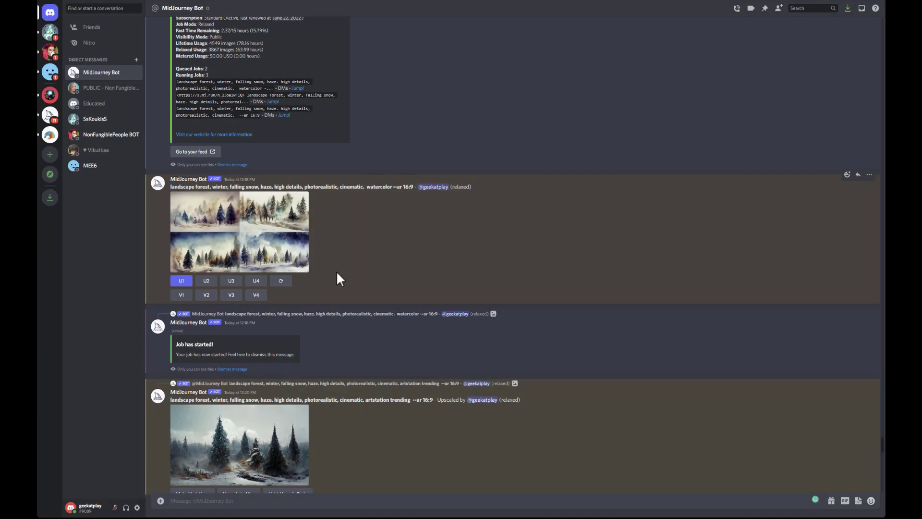
Step: Inspect the upscaled "artstation trending" image enlarged
scroll(336, 270, "down", 6)
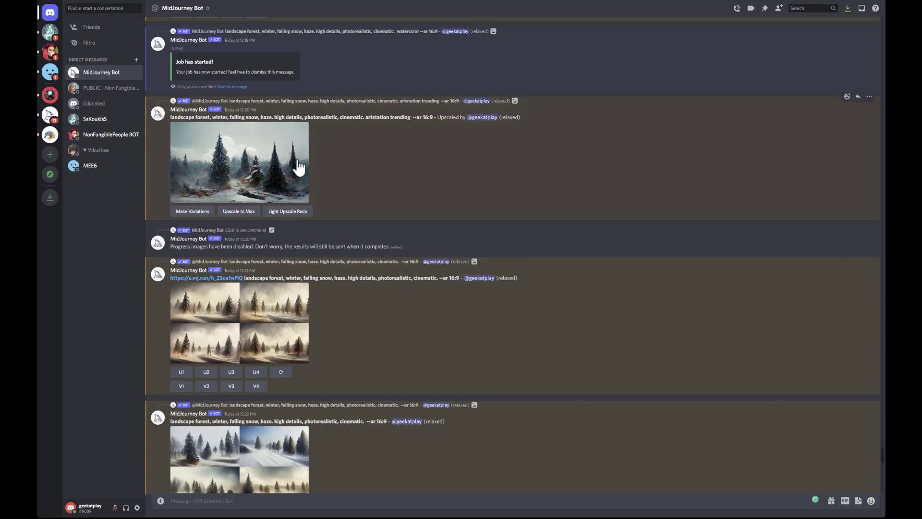
left_click(241, 181)
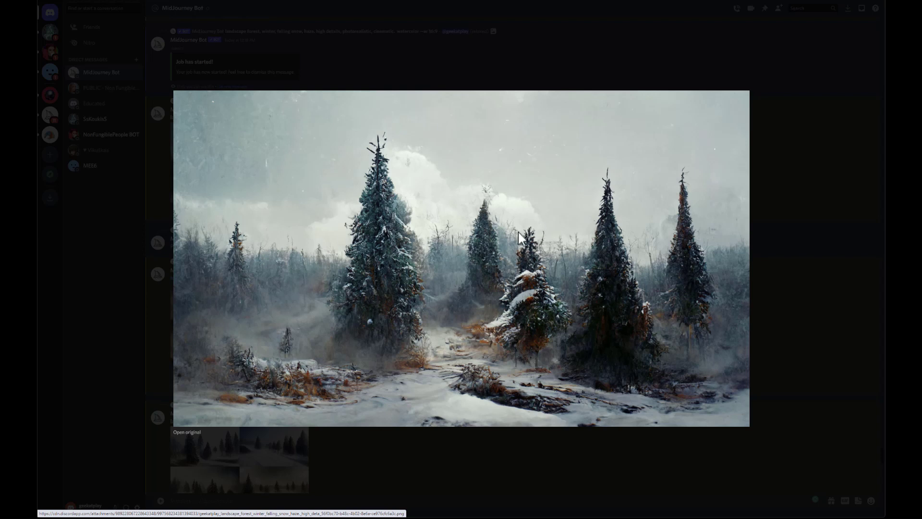
left_click(781, 224)
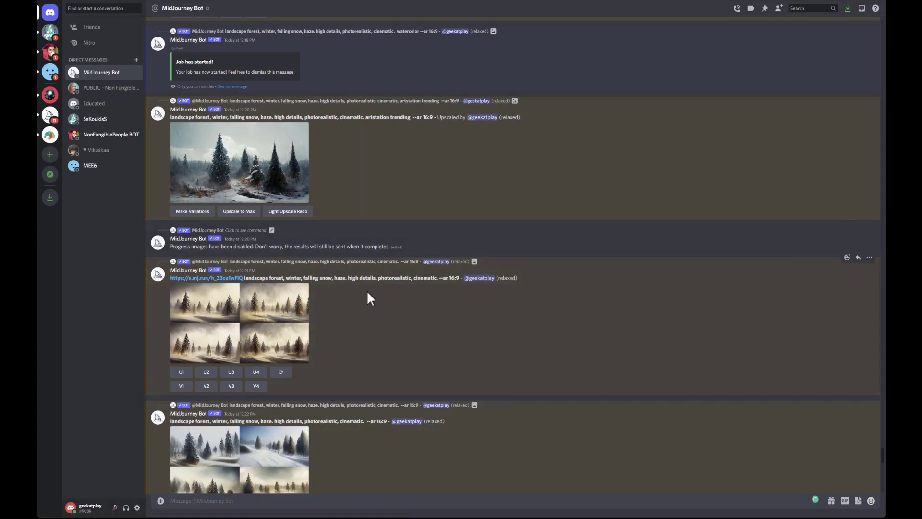
Step: Look over the variation and reroll results, and return to the original base and "artstation trending" grids
scroll(324, 296, "down", 2)
scroll(422, 196, "up", 5)
scroll(433, 200, "up", 15)
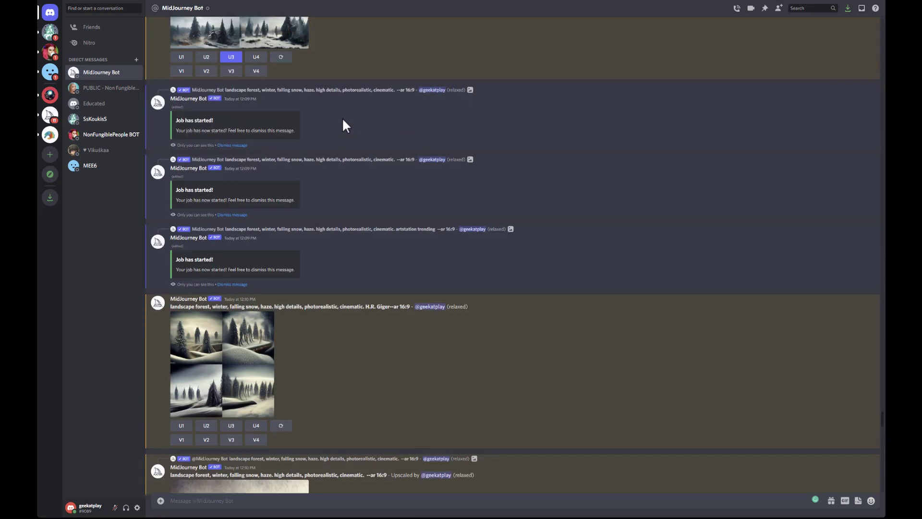
scroll(367, 120, "up", 8)
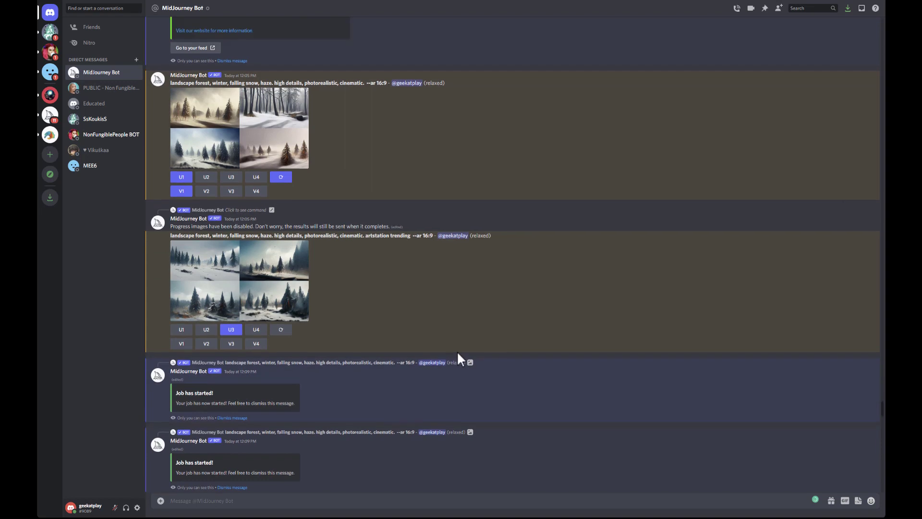
Step: Inspect the base winter forest prompt's original image grid enlarged
scroll(456, 351, "down", 15)
scroll(451, 339, "up", 15)
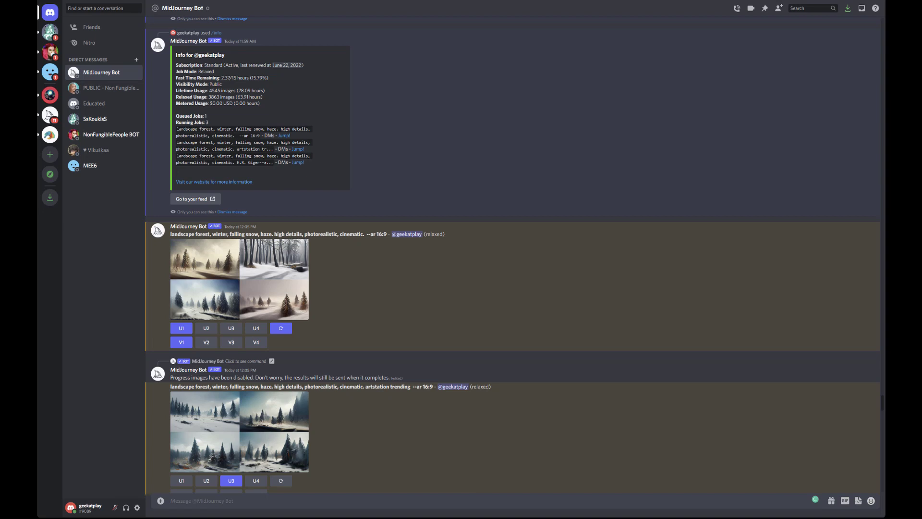
left_click(233, 267)
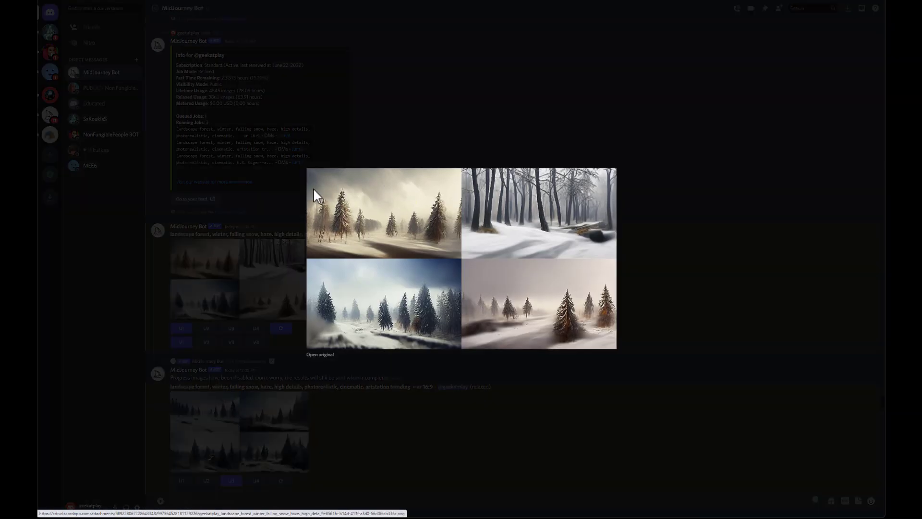
left_click(685, 312)
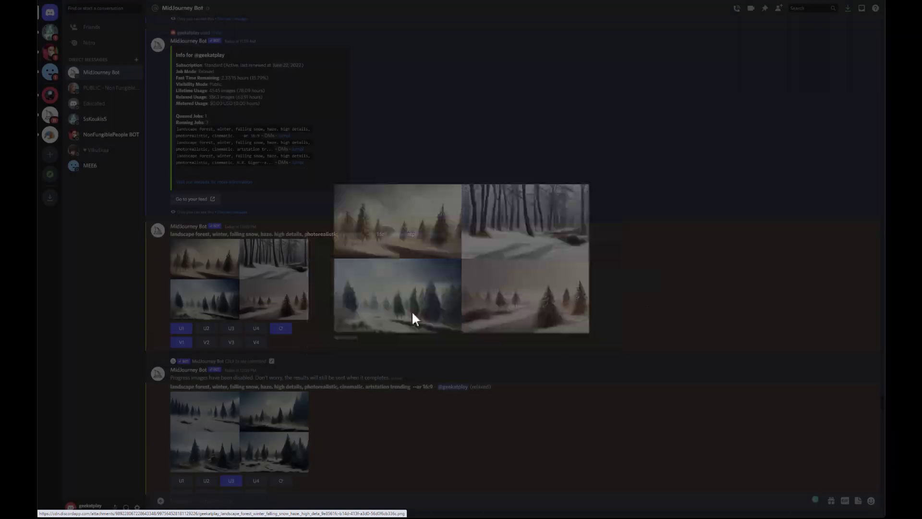
Step: Inspect the base prompt's variation grid and its reroll grid enlarged, one after the other
scroll(356, 302, "down", 10)
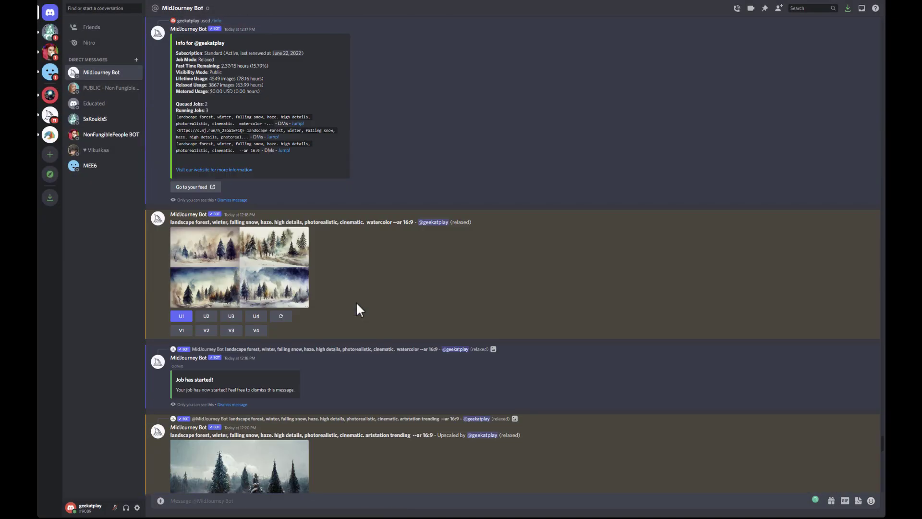
scroll(356, 301, "down", 10)
left_click(257, 247)
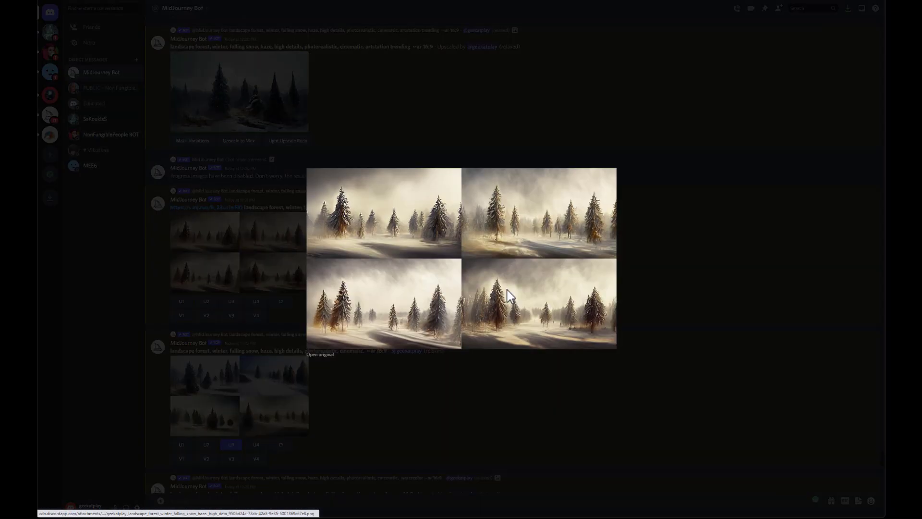
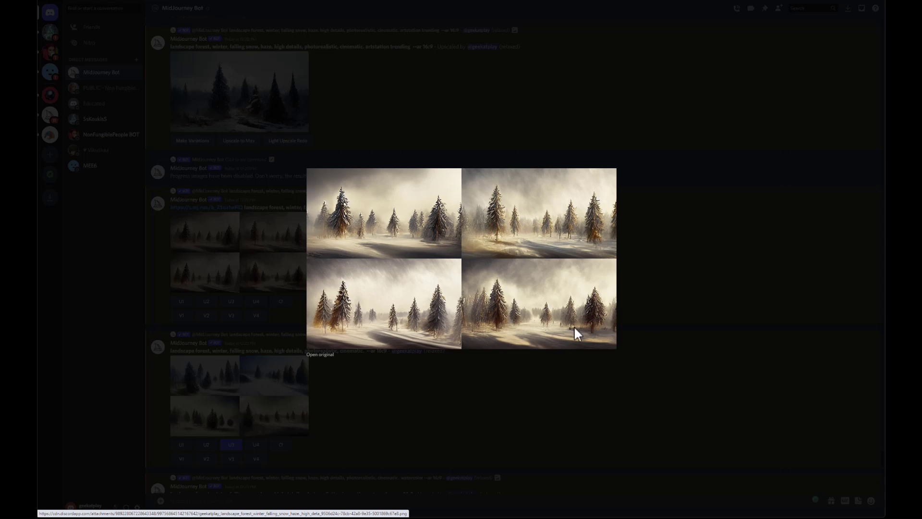
left_click(652, 329)
scroll(375, 255, "down", 3)
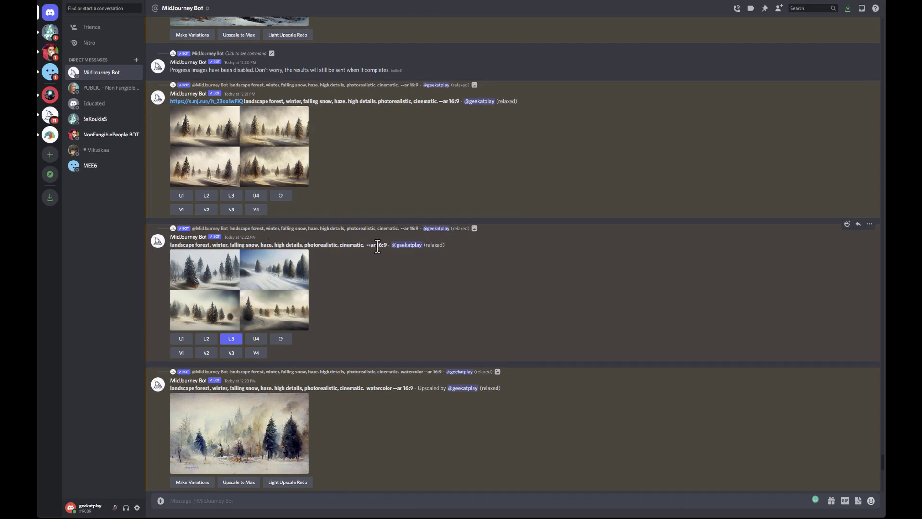
left_click(279, 295)
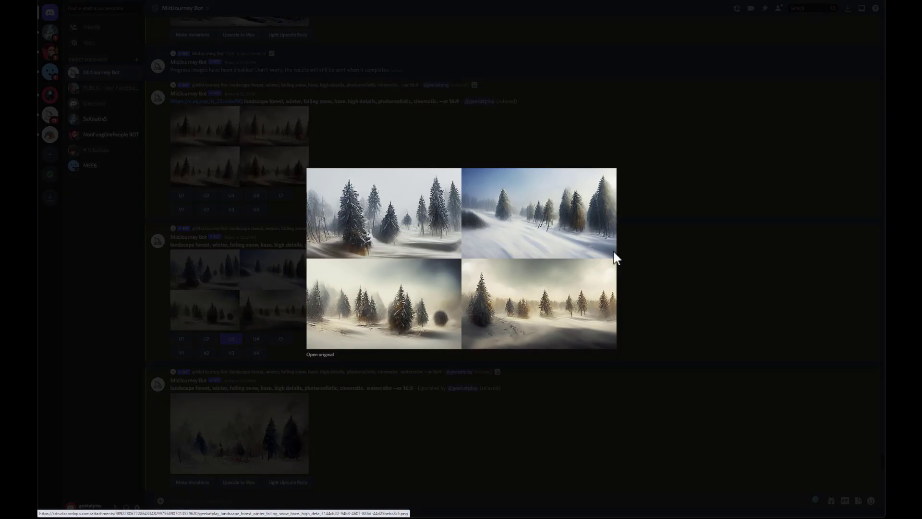
left_click(685, 285)
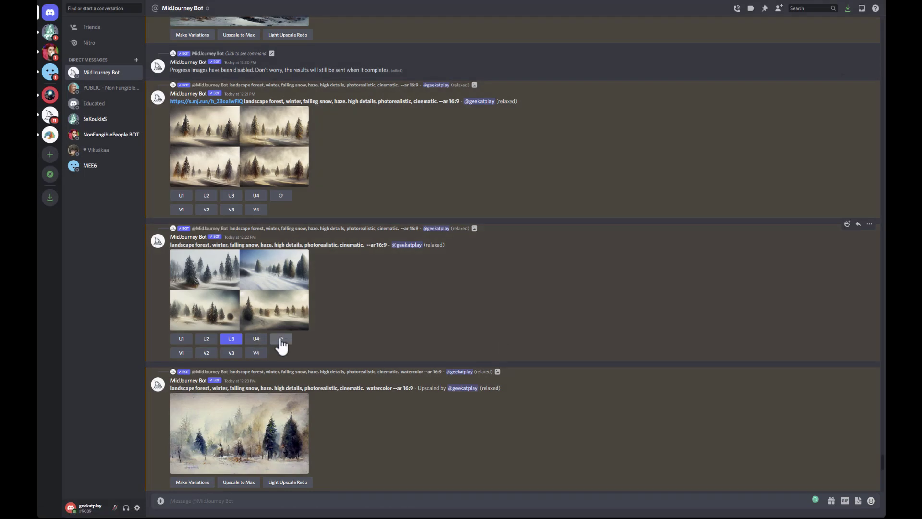
Step: Inspect the upscaled watercolor image and the upscaled image from the base prompt's reroll enlarged
scroll(452, 272, "down", 5)
left_click(223, 250)
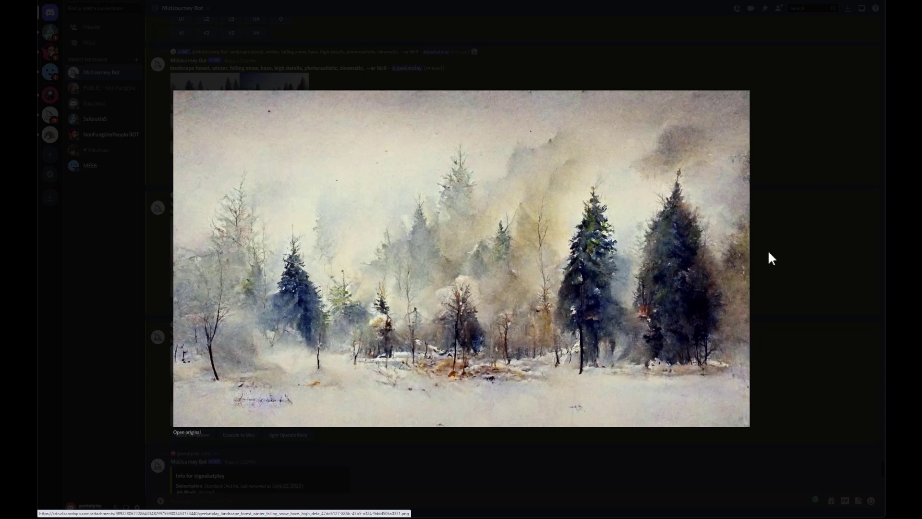
left_click(846, 136)
scroll(317, 252, "down", 5)
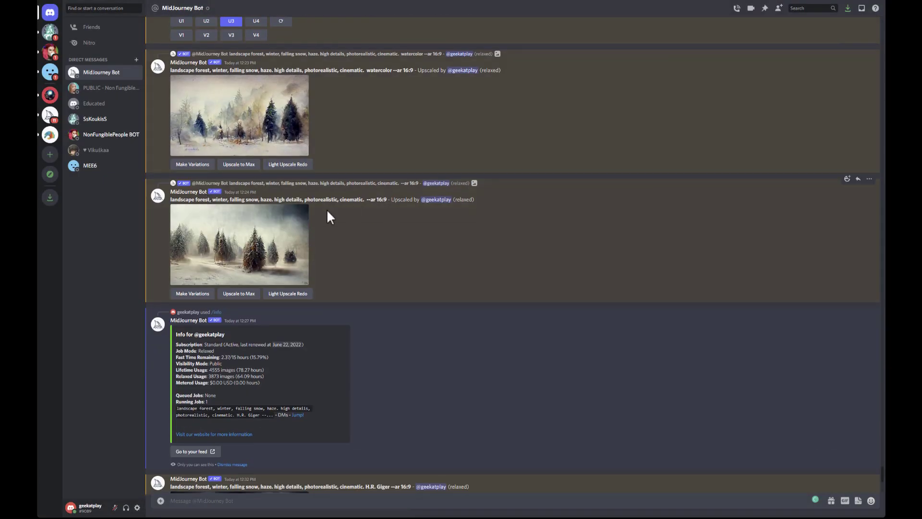
left_click(258, 253)
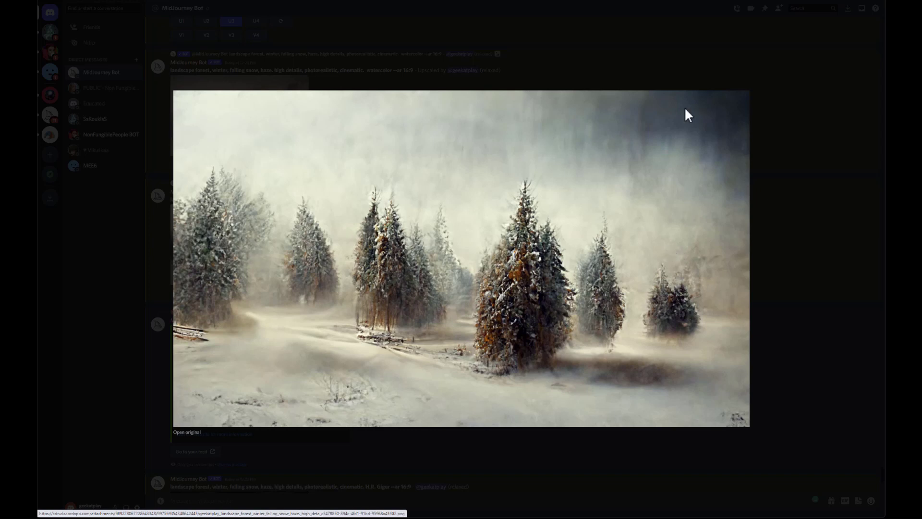
left_click(796, 206)
Step: Go back to the upscaled "artstation trending" image and inspect it enlarged for comparison
scroll(396, 191, "up", 4)
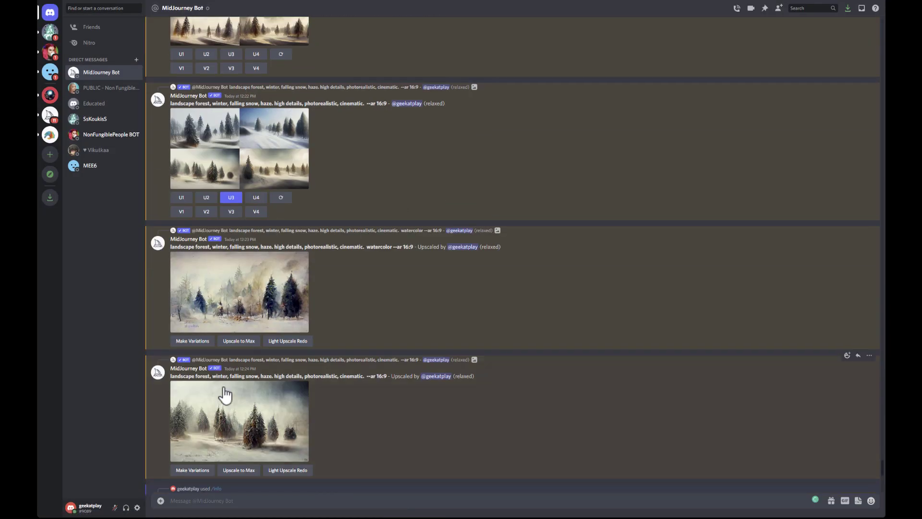
scroll(335, 356, "up", 10)
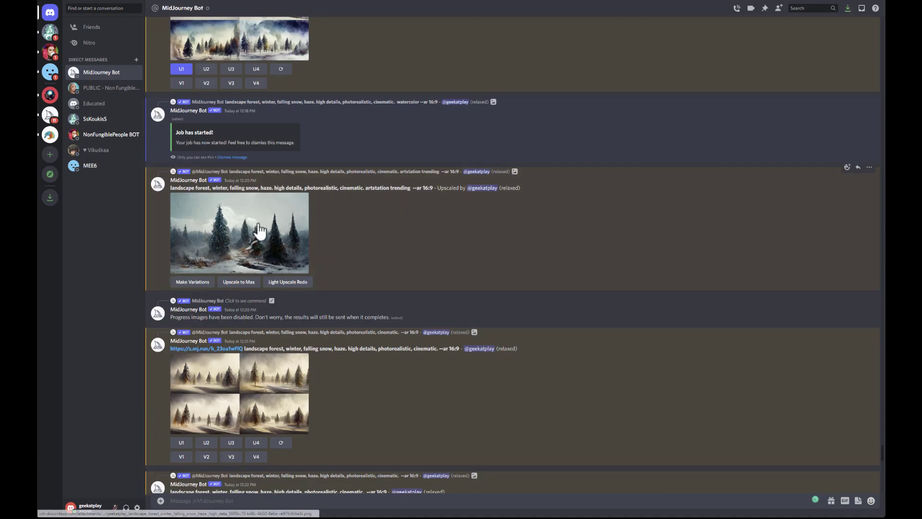
left_click(260, 229)
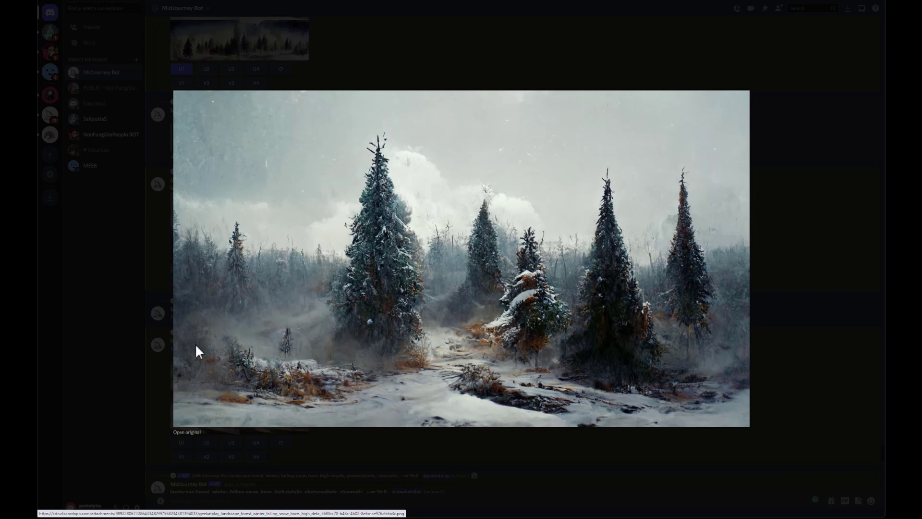
left_click(784, 344)
Step: Find the "H.R. Giger" prompt's results and inspect its image grid and the upscaled version enlarged
scroll(394, 265, "down", 10)
scroll(374, 266, "down", 8)
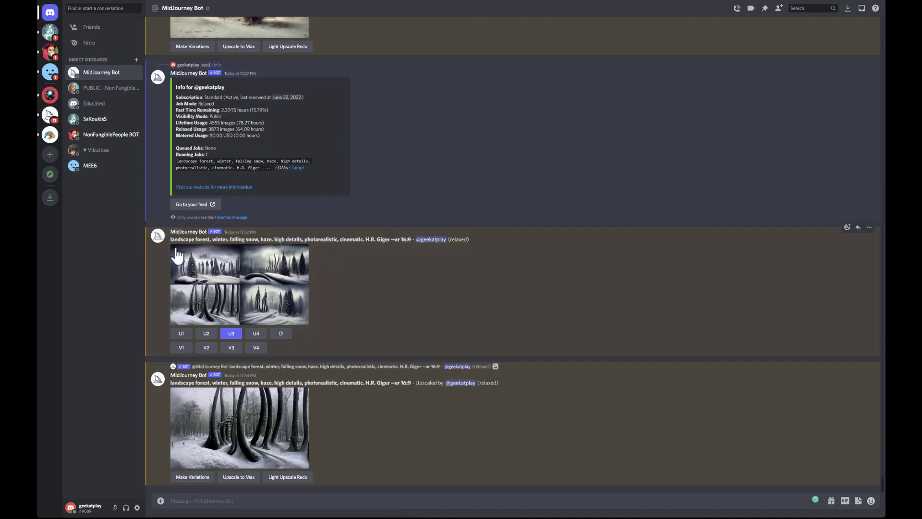
left_click_drag(364, 239, 391, 240)
left_click(374, 243)
left_click(272, 272)
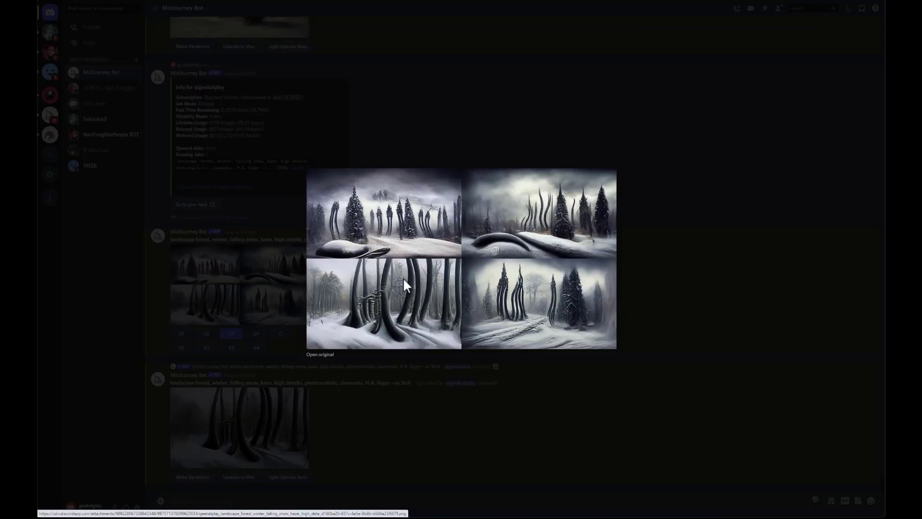
left_click(726, 292)
left_click(244, 443)
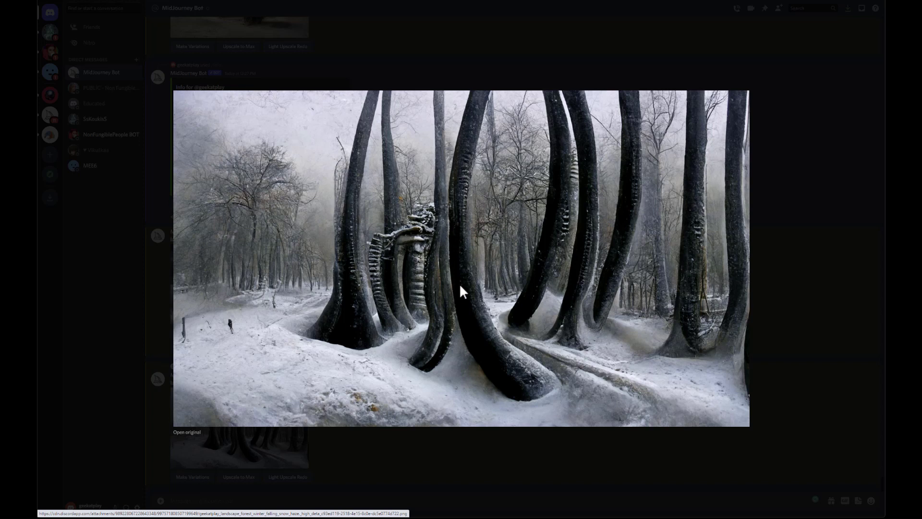
left_click(805, 223)
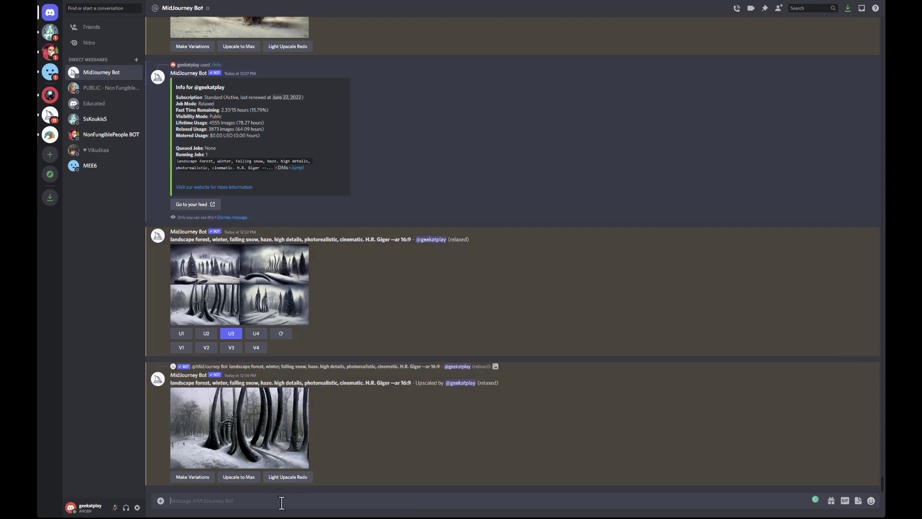
Step: Run the /info command and review the subscription and job mode in the account information
type("/info")
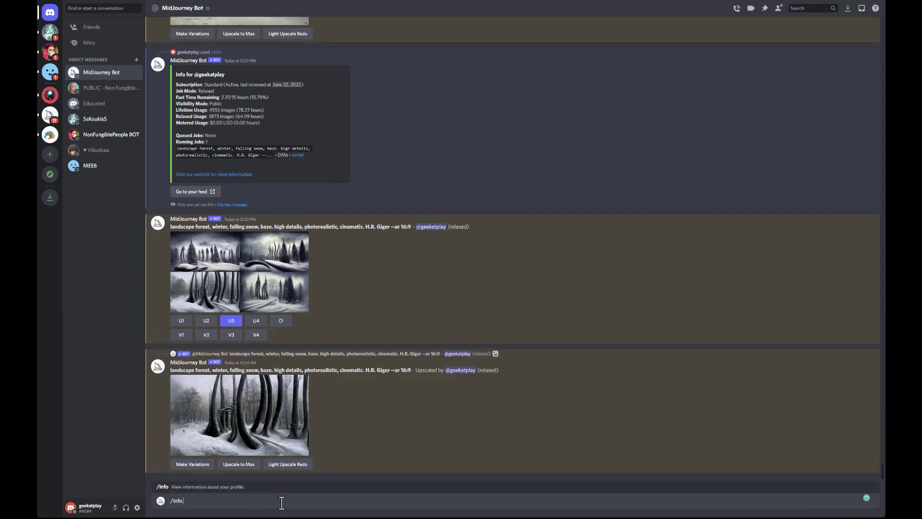
key("Return")
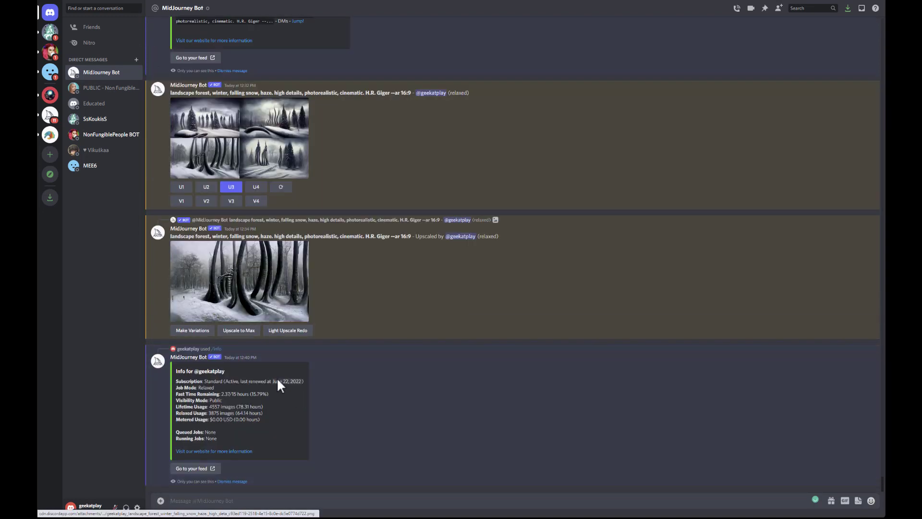
left_click_drag(220, 382, 169, 390)
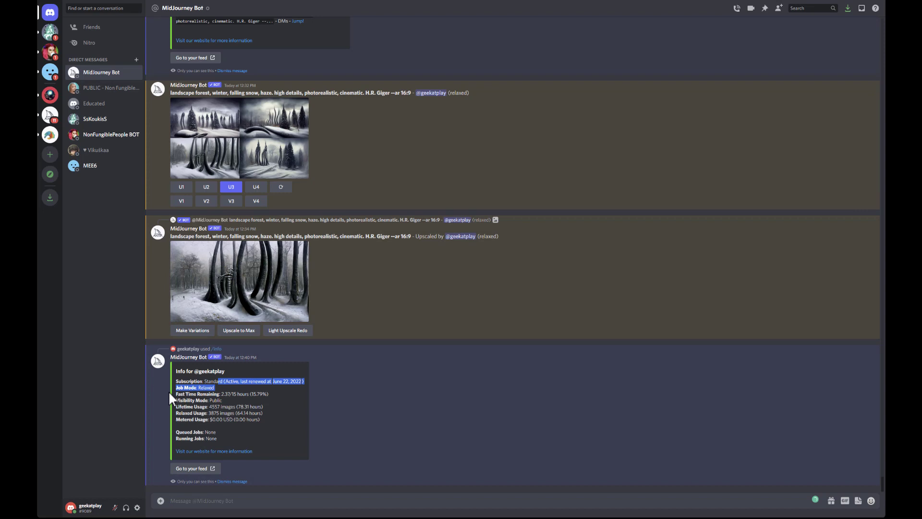
left_click(241, 380)
Step: Switch the bot to fast mode with the /fast command
left_click(250, 502)
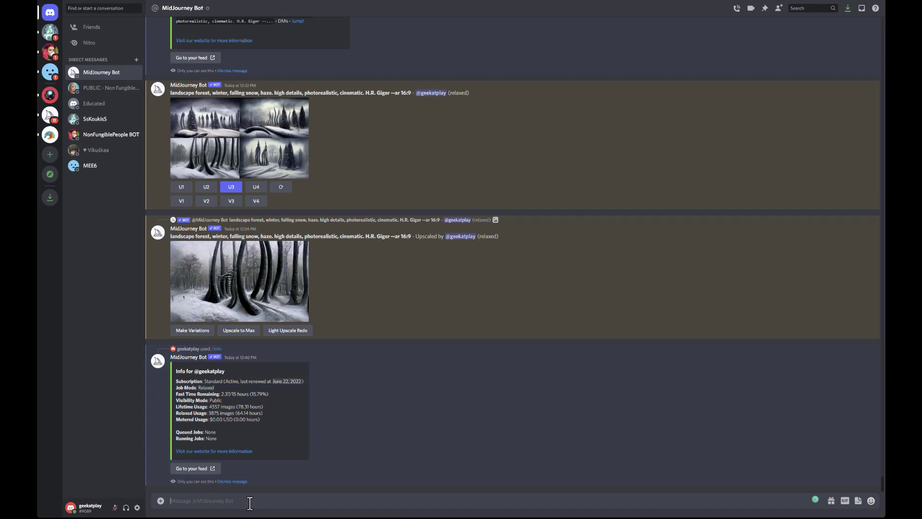
type("/fast")
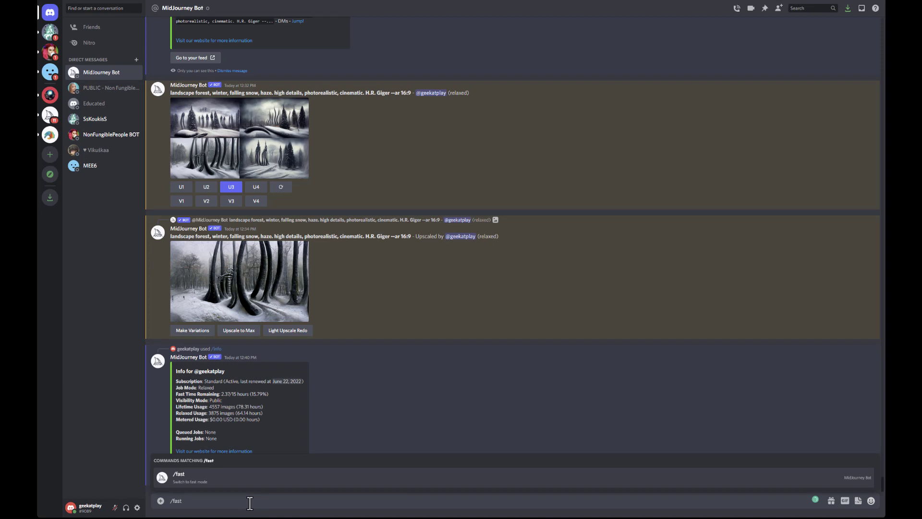
key("Return")
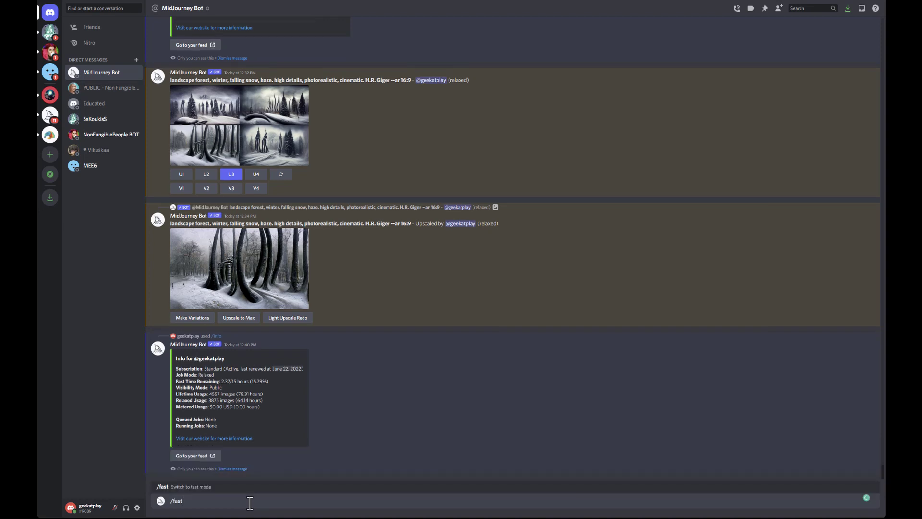
key("Return")
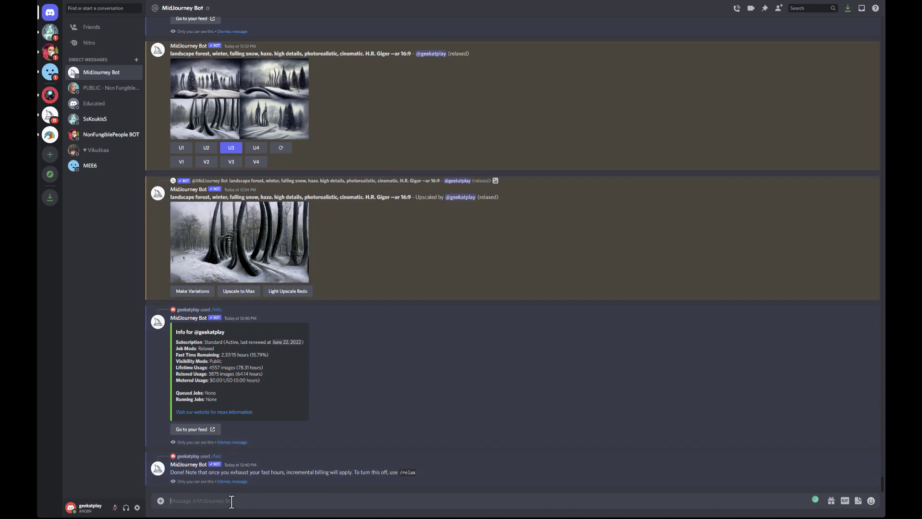
Step: Switch the bot to relaxed mode with /relax and try Upscale to Max on the upscaled "H.R. Giger" image
type("/relax")
key("Return")
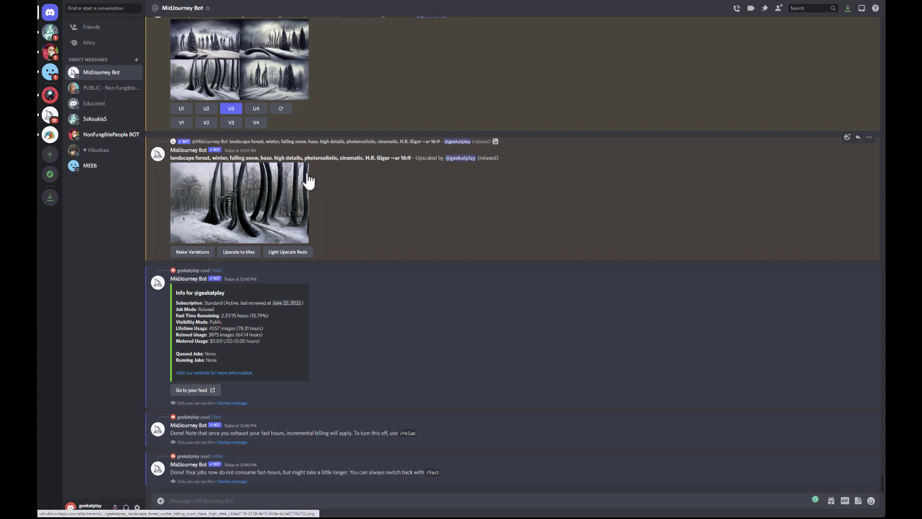
left_click(250, 254)
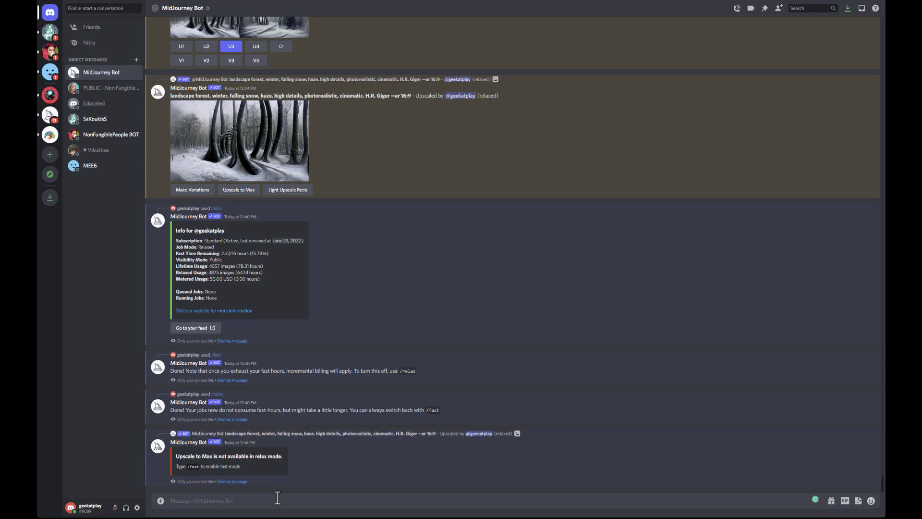
Step: Re-enable fast mode with the /fast command
type("/fasty")
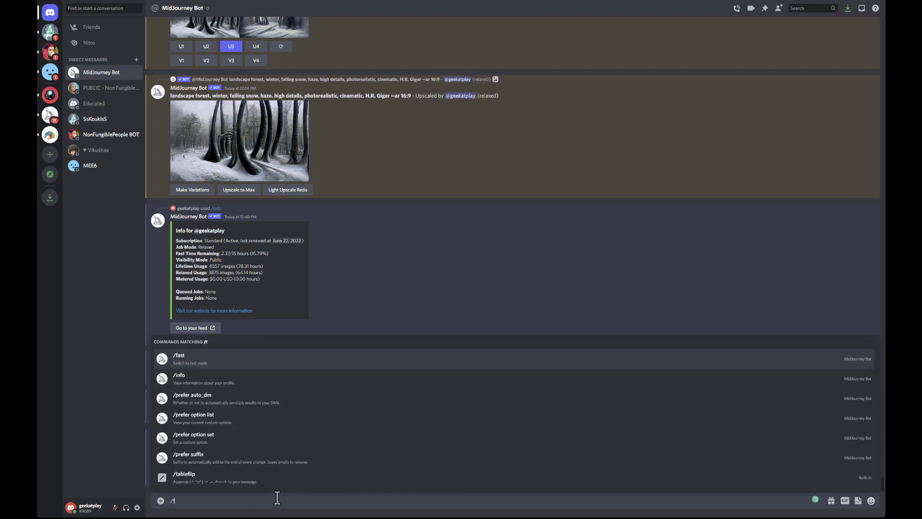
key("BackSpace")
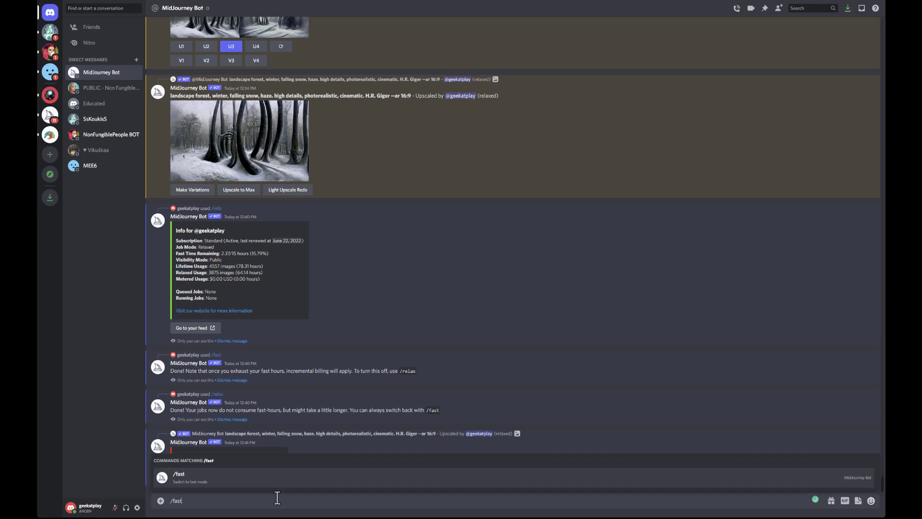
key("Return")
key("Return")
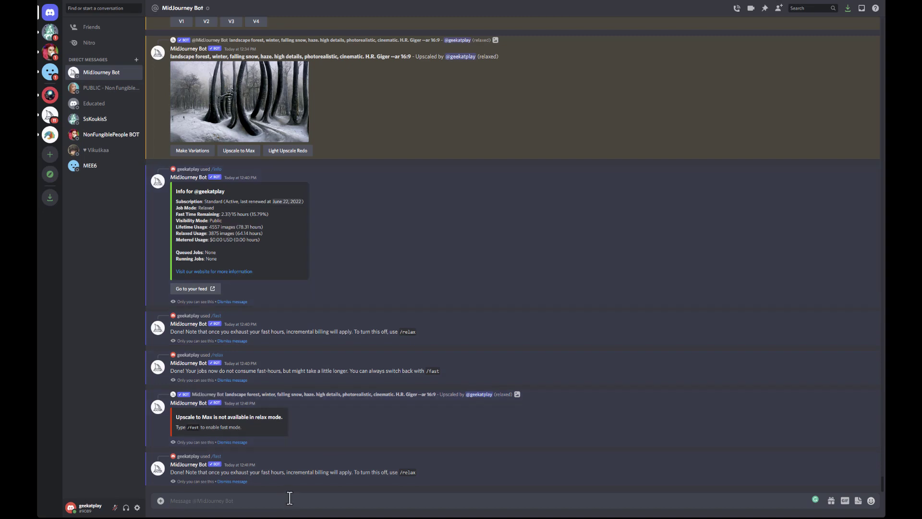
Step: Bring up the bot's command list, and switch to the Midjourney website's Community Feed to open the anime girl illustration's details
type("/")
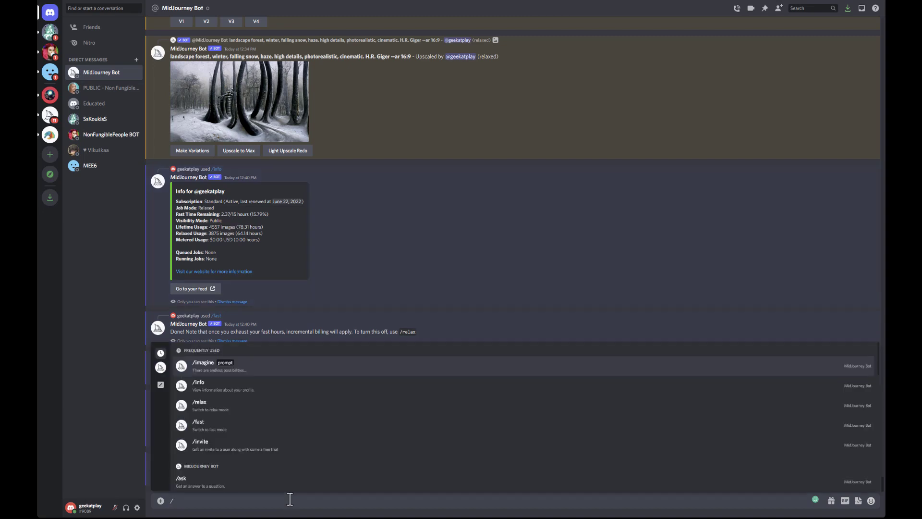
key("Tab")
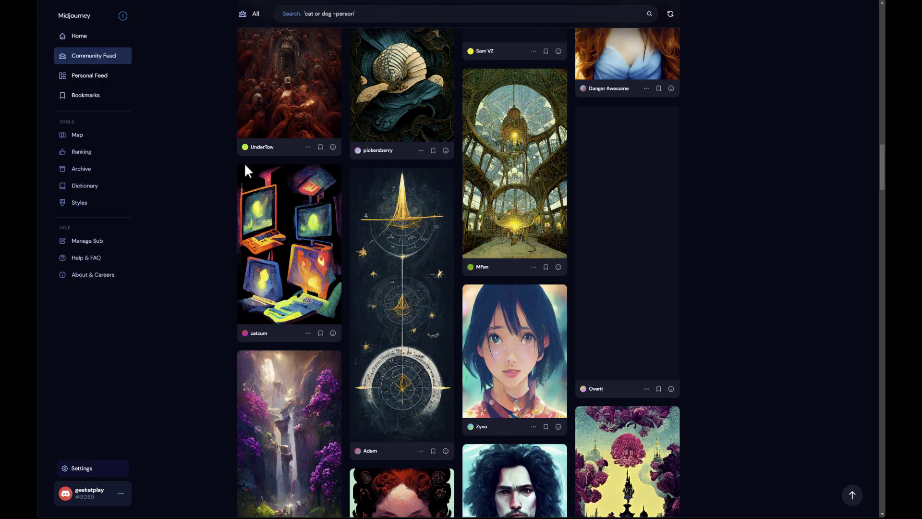
mouse_move(526, 358)
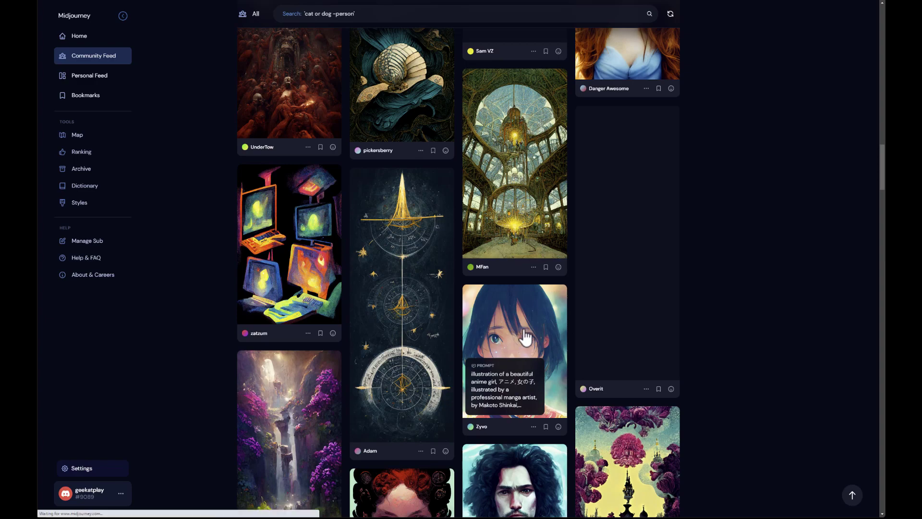
left_click(528, 336)
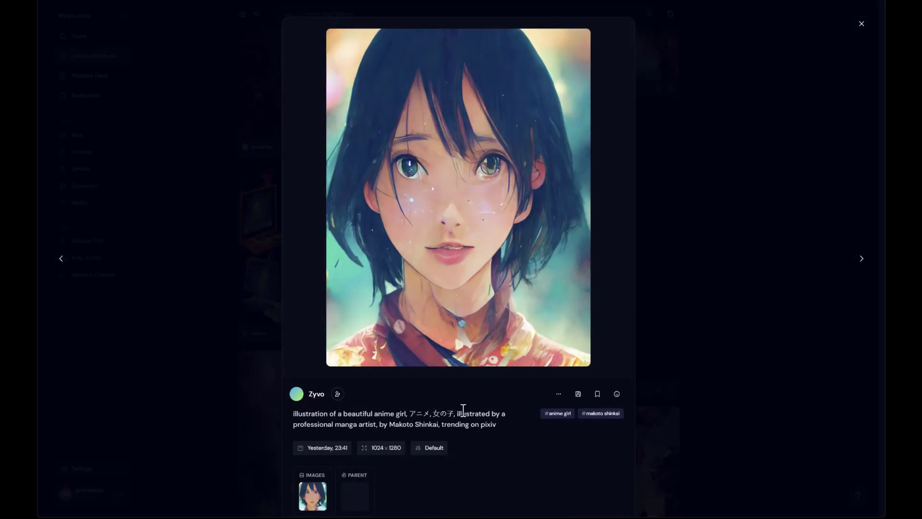
Step: Copy the anime girl illustration's prompt, switch to Discord, and submit it to the bot with /imagine, adding --ar 1:2
left_click(559, 395)
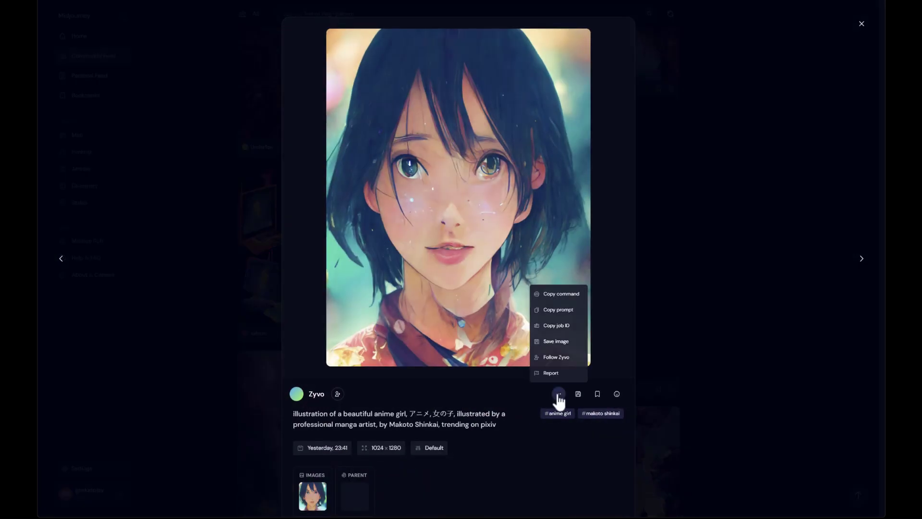
left_click(561, 312)
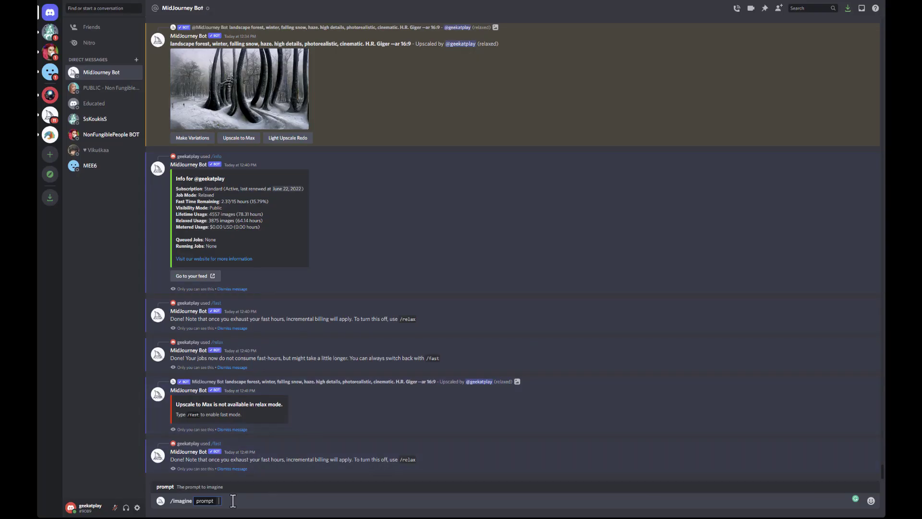
type("illustration of a beautiful anime girl, アニメ, 女の子, illustrated by a professional manga artist, by Makoto Shinkai, trending on pixiv")
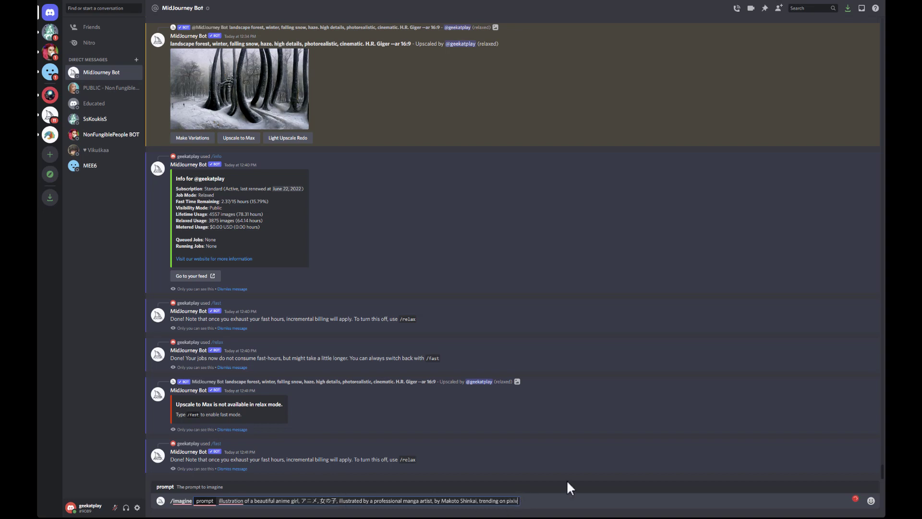
type("--ar 1:2")
key("Return")
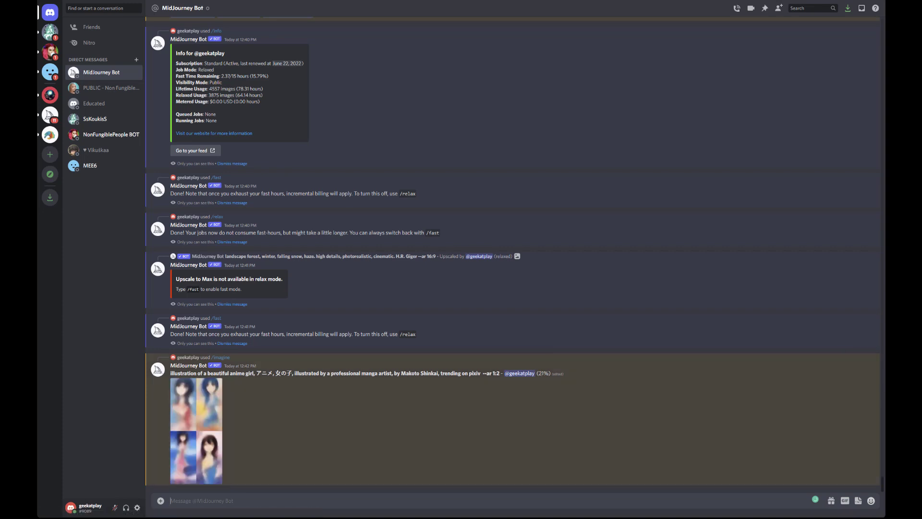
Step: View the anime girl image grid enlarged, and request variations of the fourth image
left_click(188, 385)
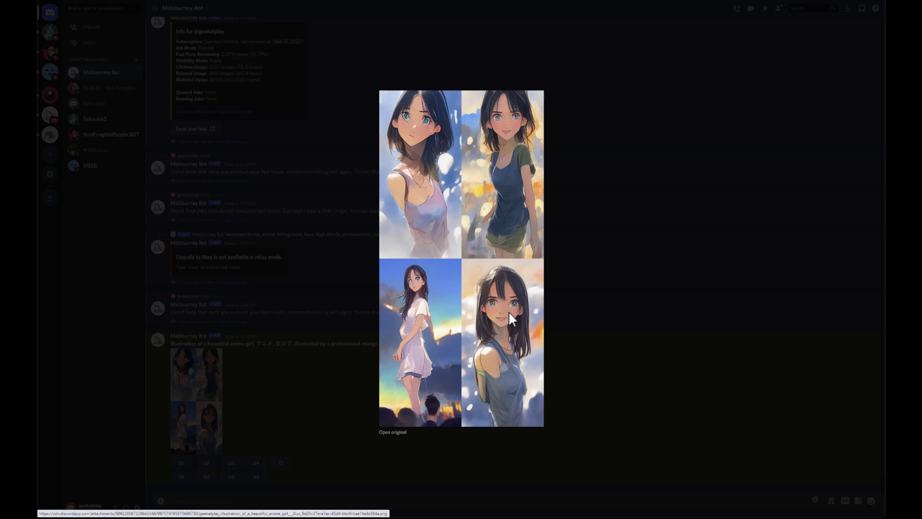
left_click(141, 435)
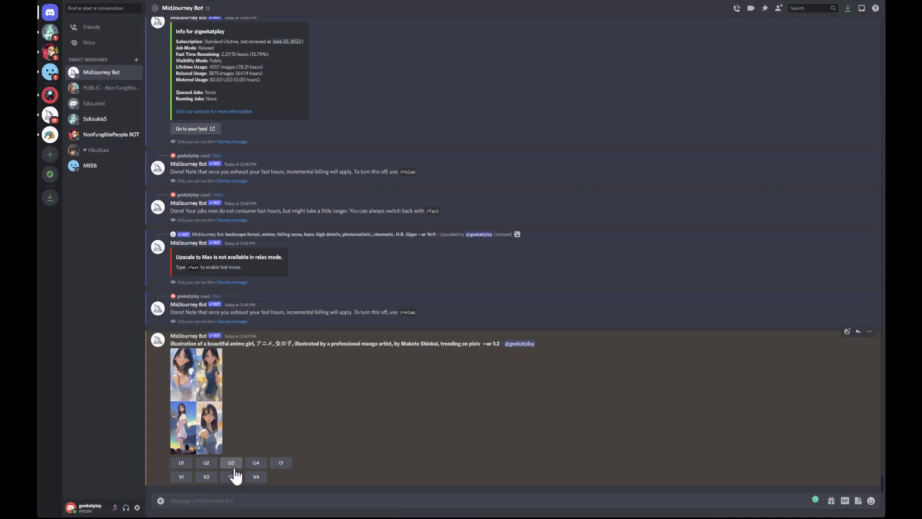
left_click(255, 477)
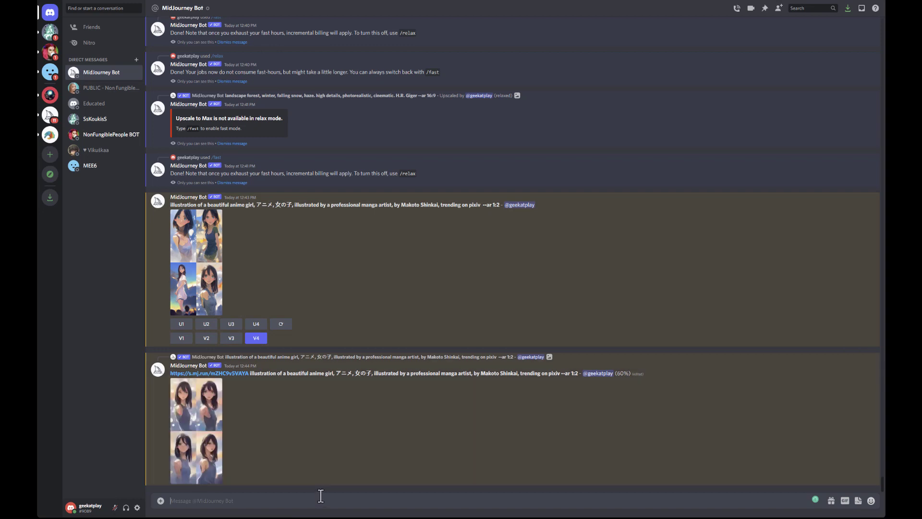
Step: Start an /imagine prompt reading "beautiful portrait of the lady in rococo time. symetrical. high details. ultra realistic."
type("/")
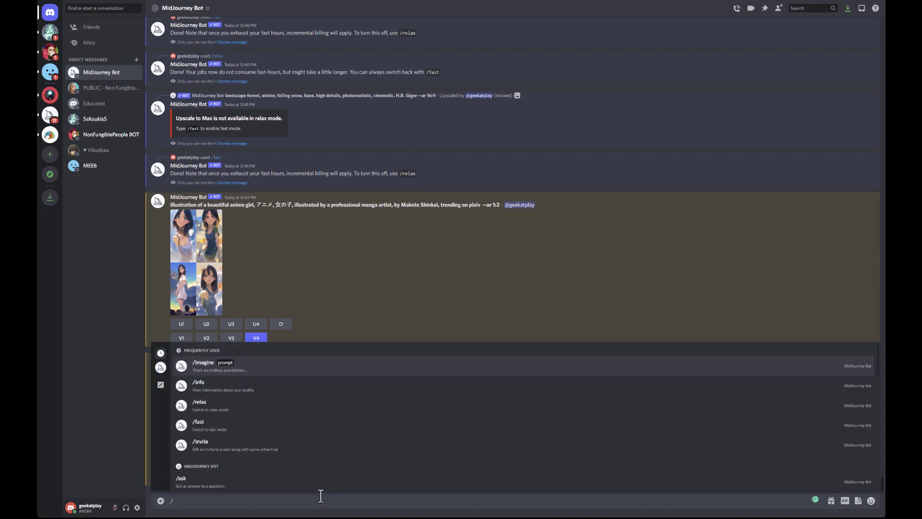
type("ima")
key("Tab")
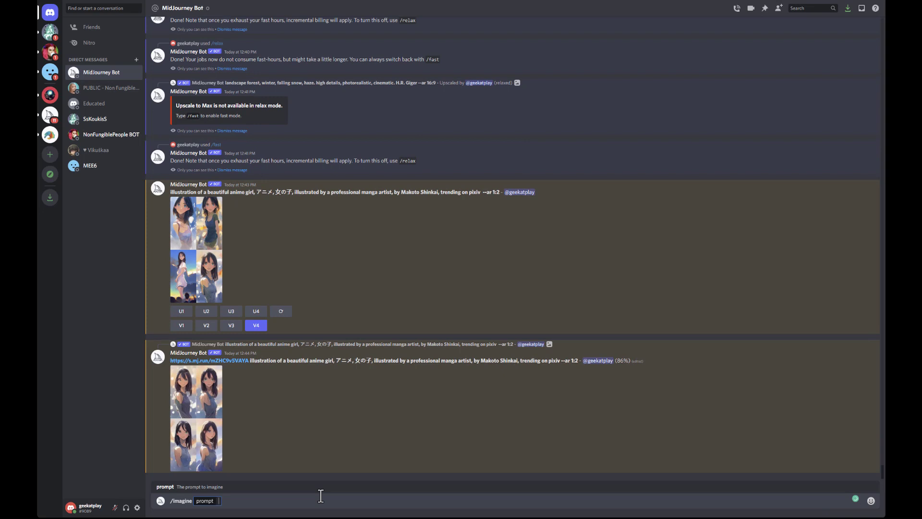
type("beau")
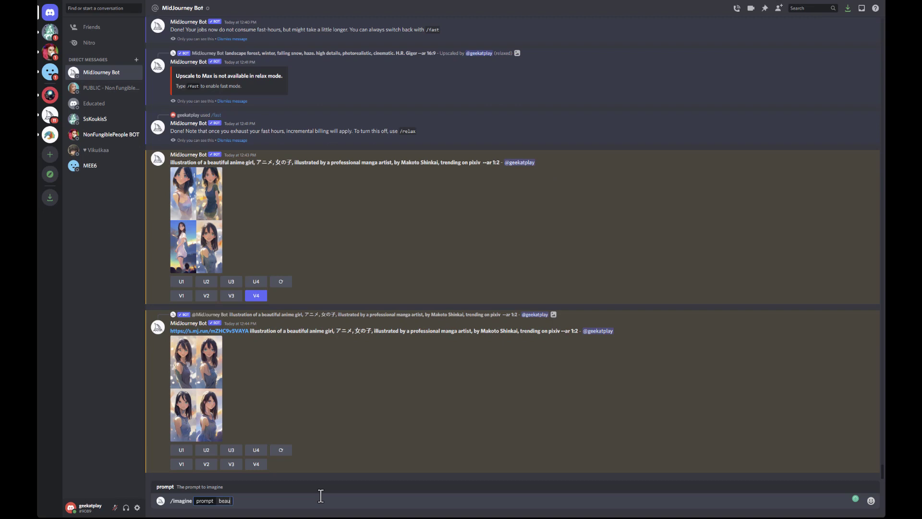
type("tiful")
type("portrait of the lad")
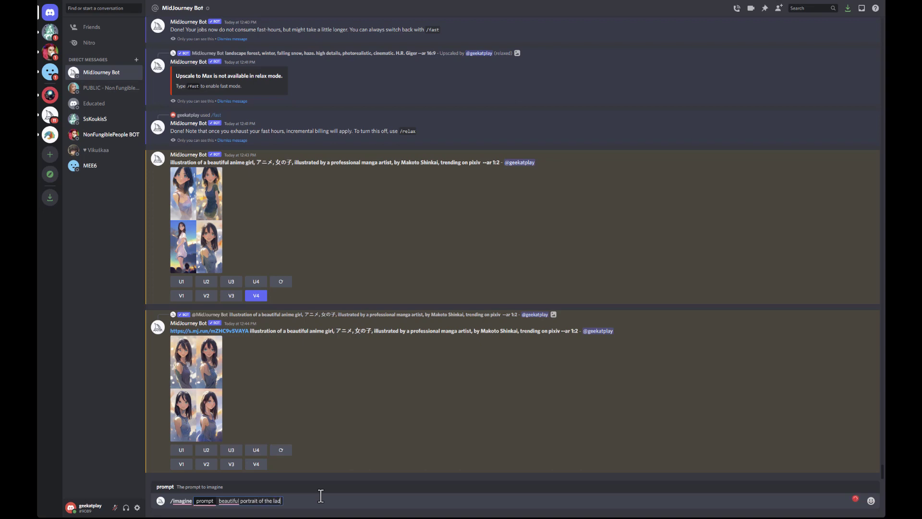
type("y in re")
type("coco time.")
type("symetrical")
type(". high details. ultra realistic.")
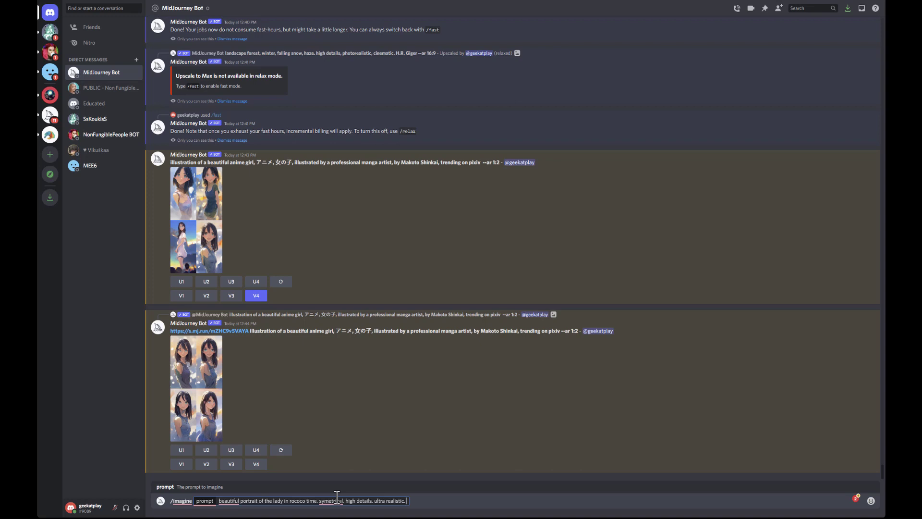
Step: Correct the misspelled word to "symmetrical" and extend the rococo prompt with "trending on pixiv --ar 9:16"
mouse_move(332, 501)
left_click(332, 453)
type("trending on pi")
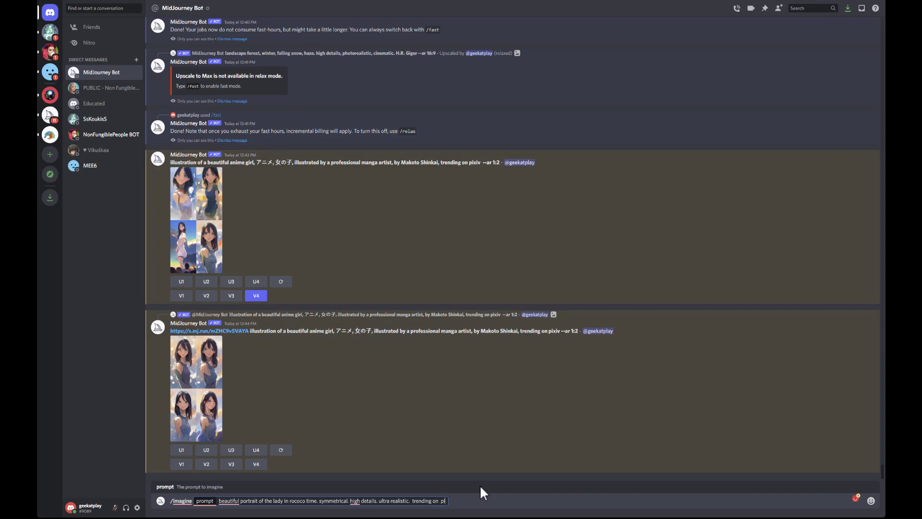
type("xiv --ar 9")
right_click(332, 499)
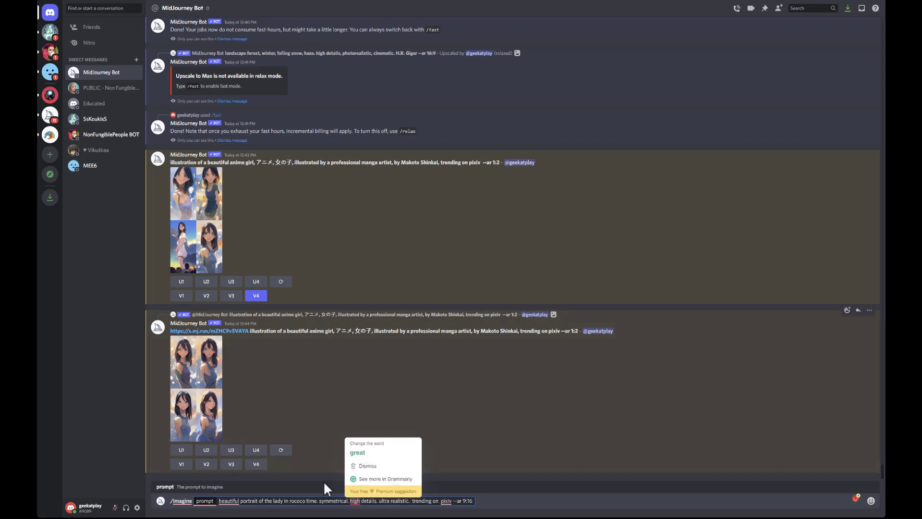
left_click(322, 499)
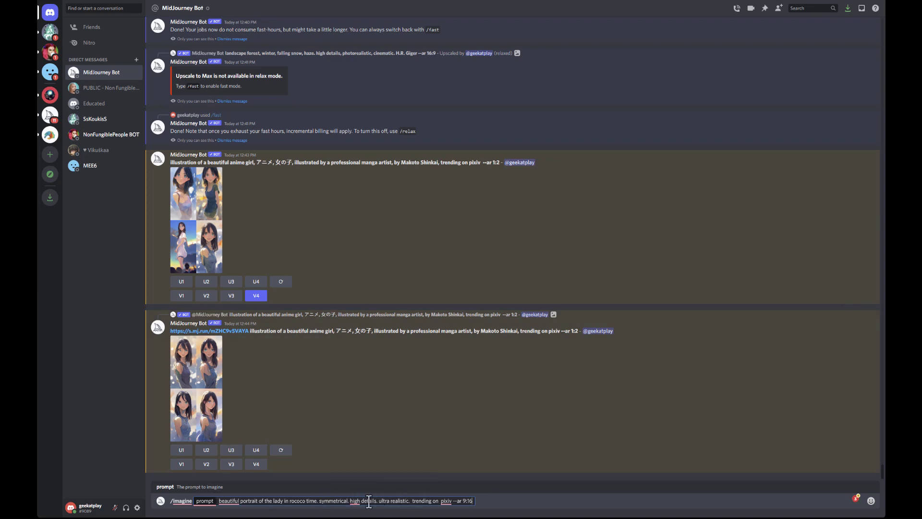
Step: Copy the full rococo portrait prompt text for reuse and submit the prompt
left_click_drag(474, 501, 216, 503)
key("ctrl+c")
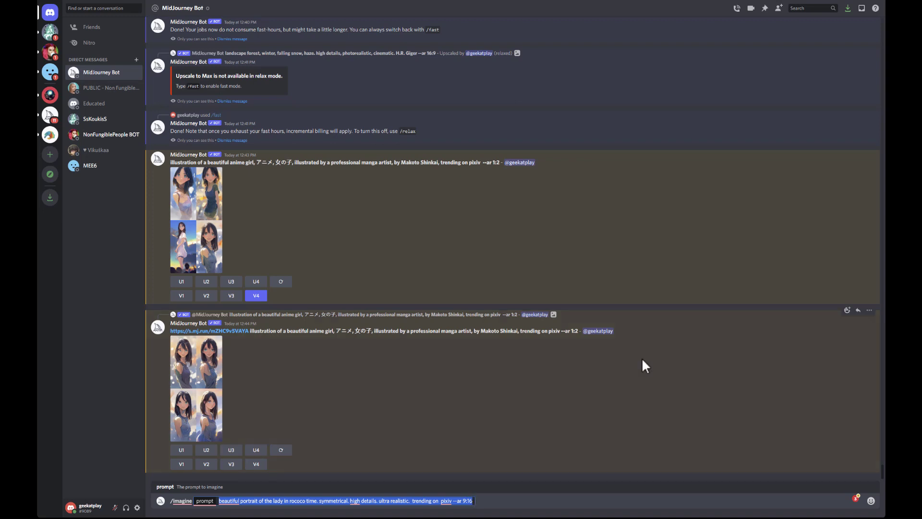
left_click(510, 501)
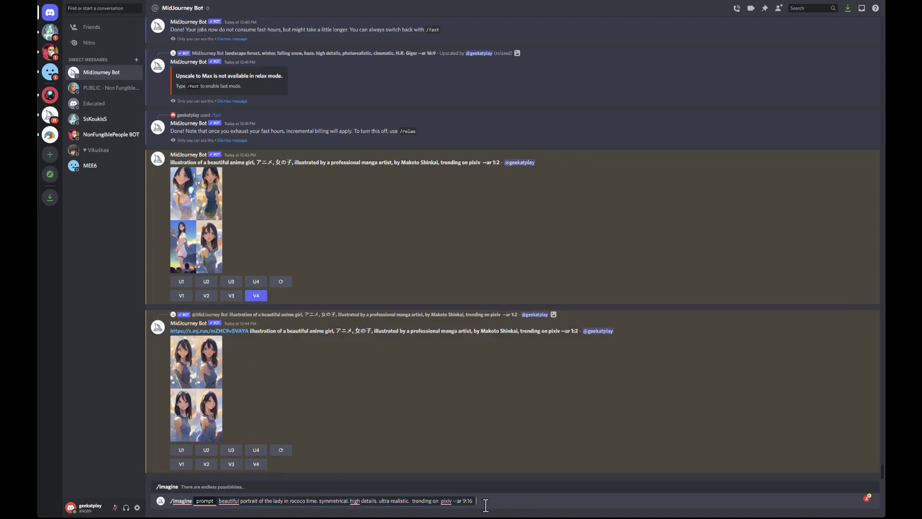
key("Return")
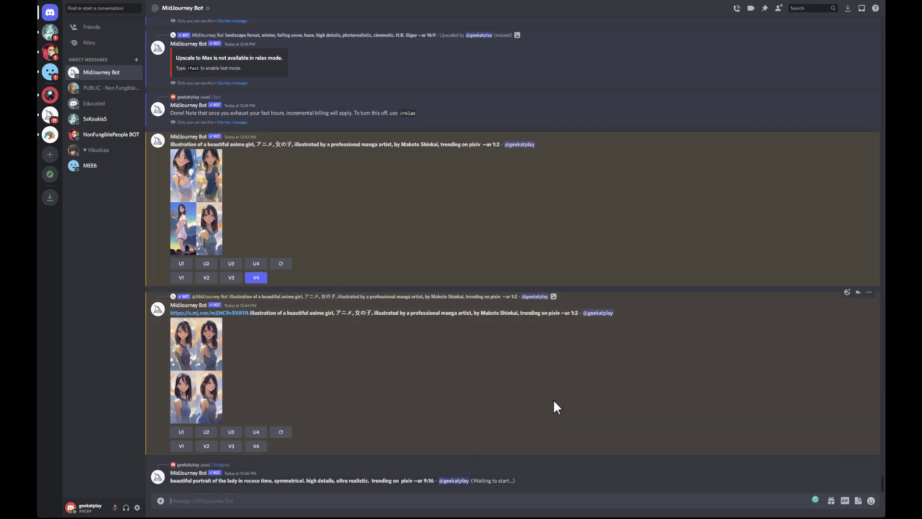
Step: Submit the copied rococo portrait prompt again with /imagine, inserting ", cyberpunk" after "rococo time"
type("/im")
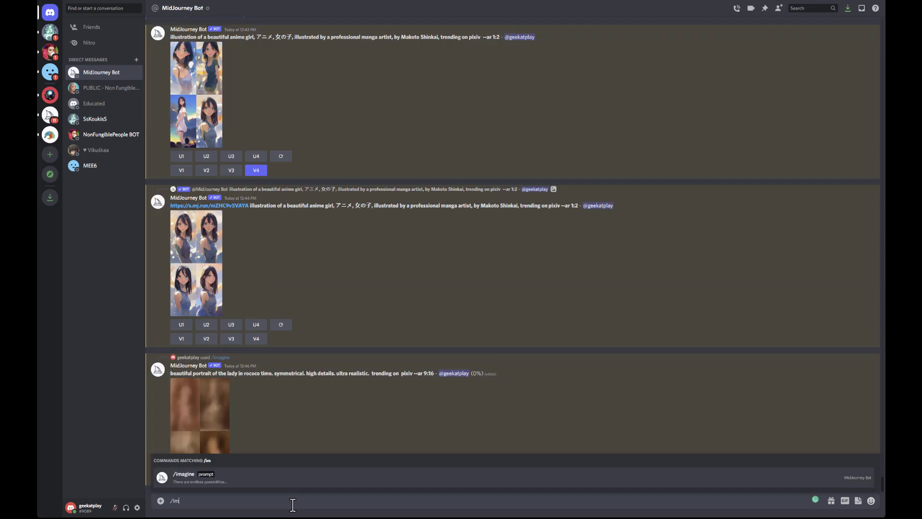
key("Tab")
key("ctrl+v")
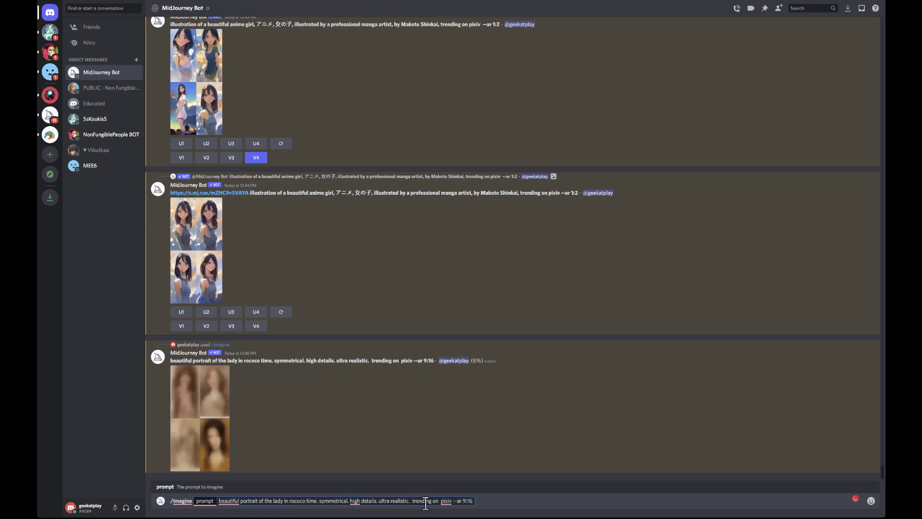
left_click(319, 501)
key("BackSpace")
type(", cyberp")
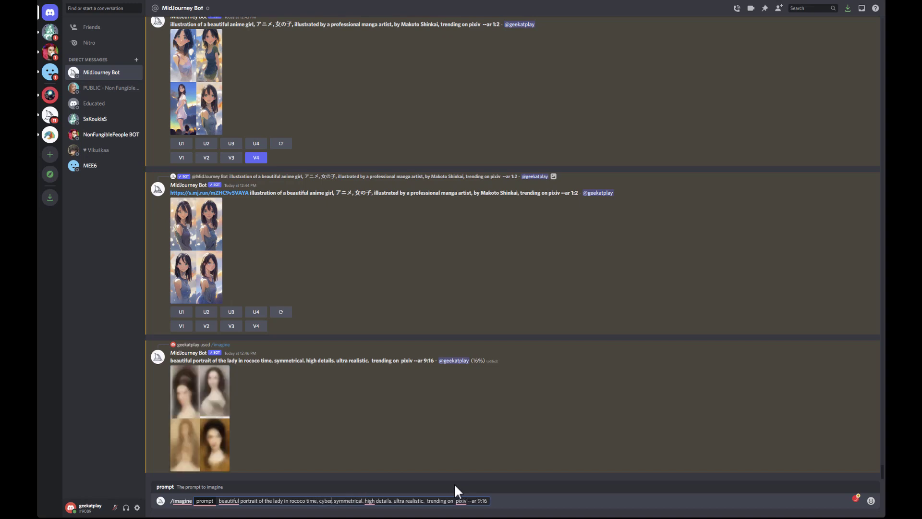
type("unk")
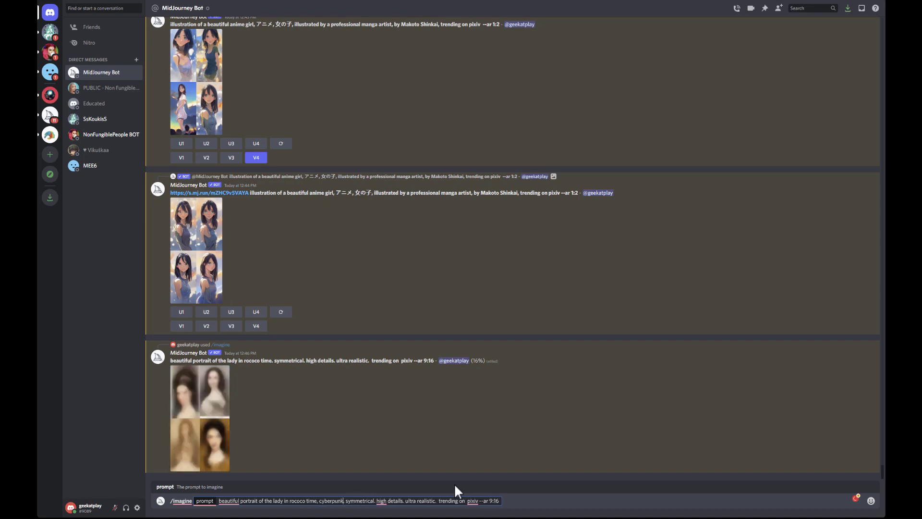
left_click(501, 499)
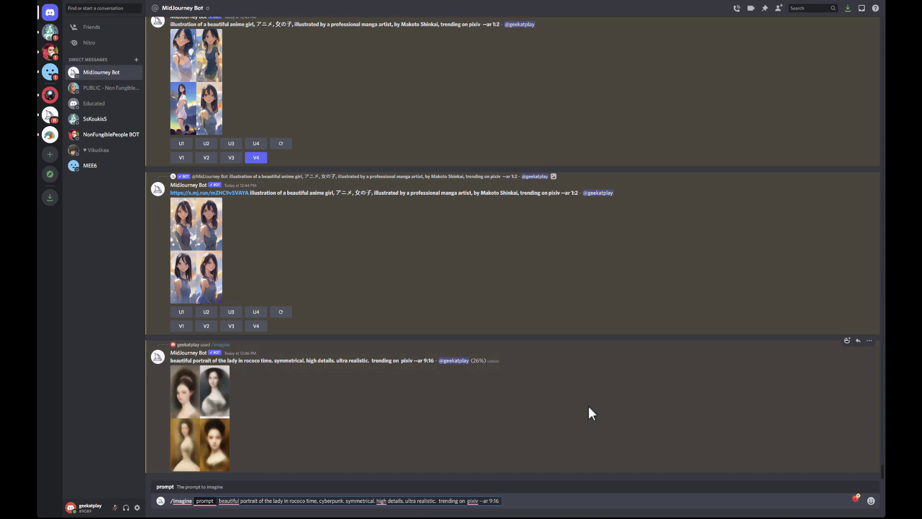
key("Return")
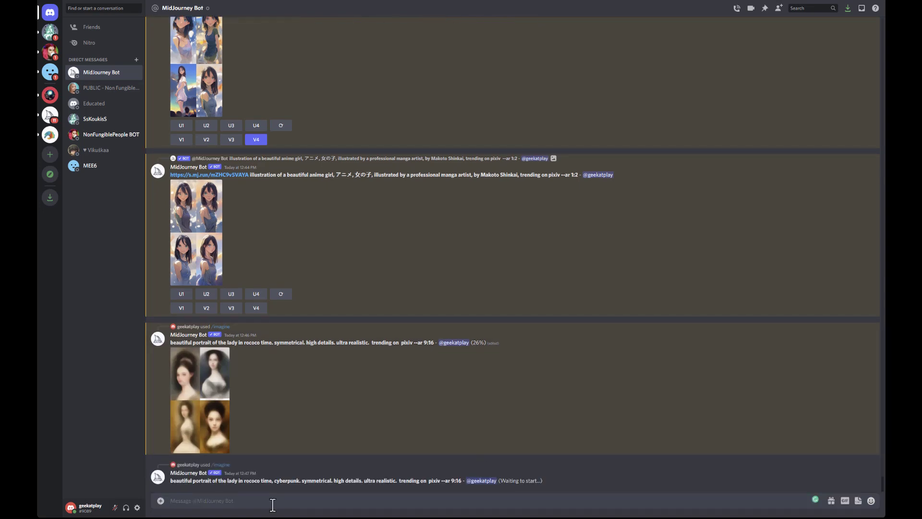
Step: Start a new /imagine prompt reading "furry, fuzzy terminator, with Godzilla head.", accepting the spelling correction for Godzilla
type("/imagin")
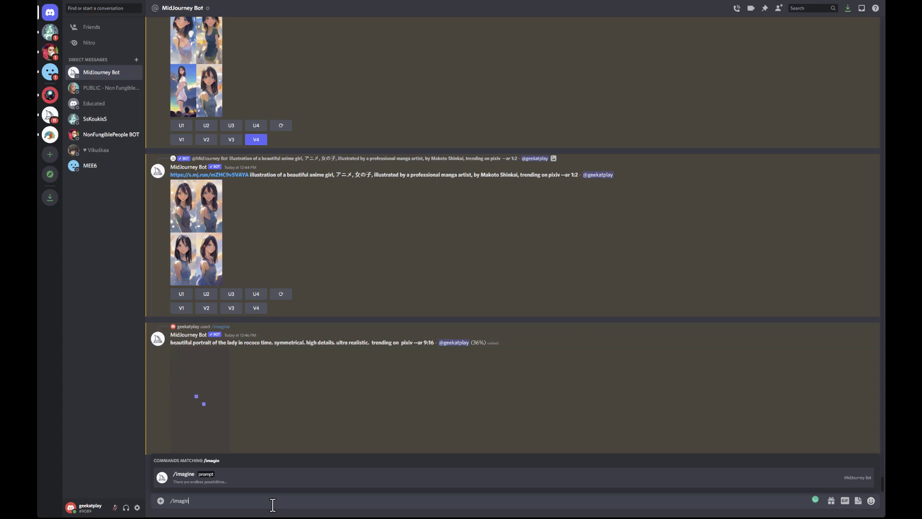
key("Tab")
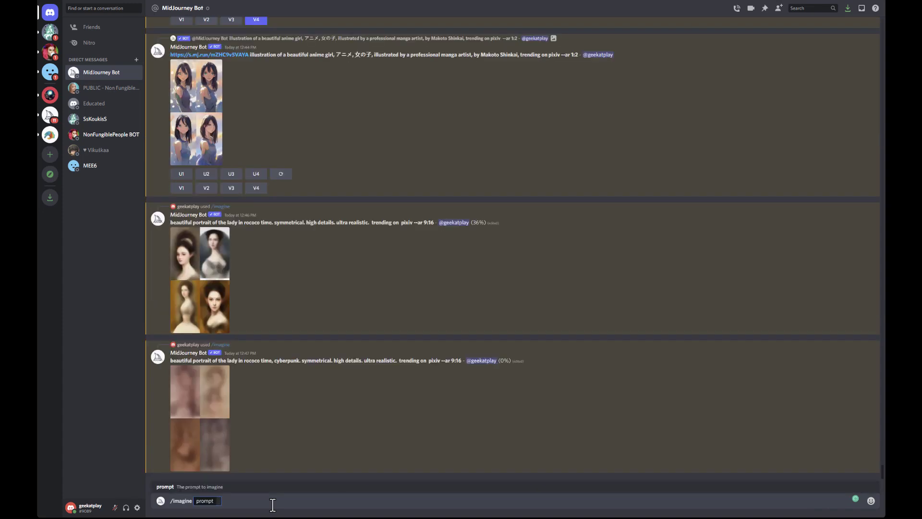
type("fur")
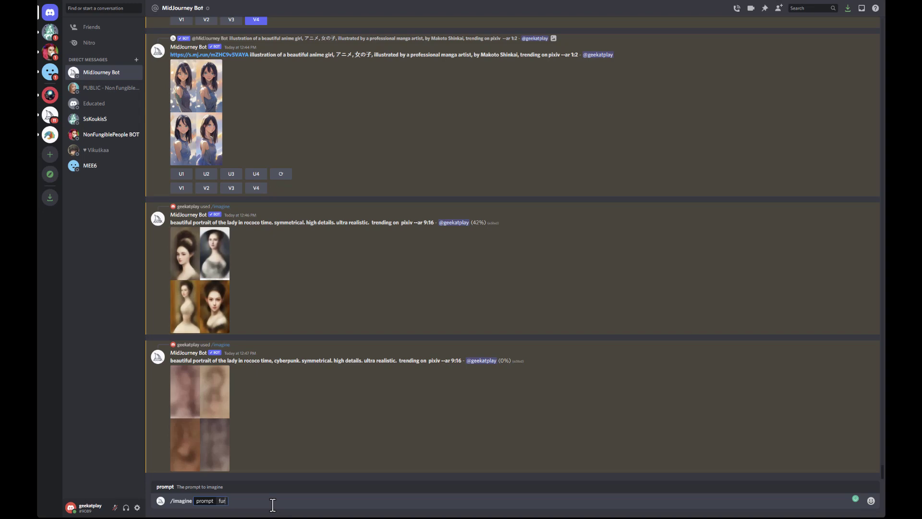
type("ry, fuzzy")
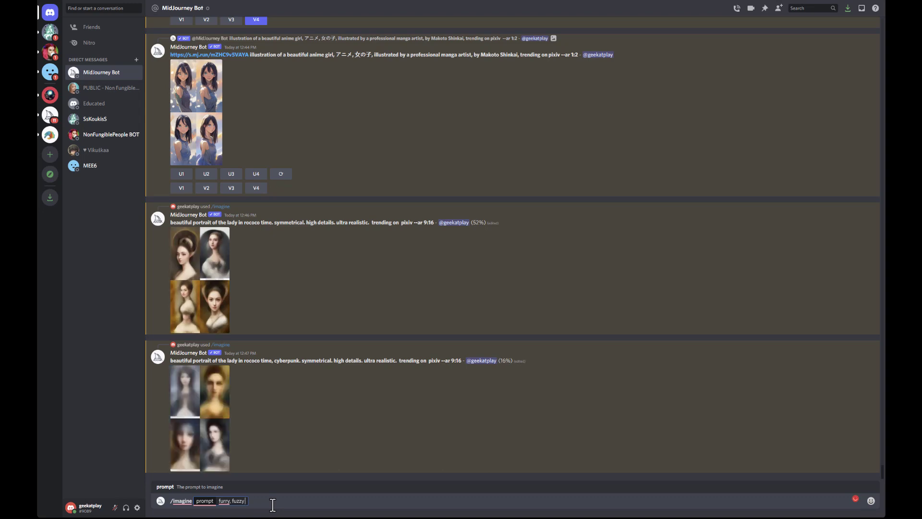
type(" terminator")
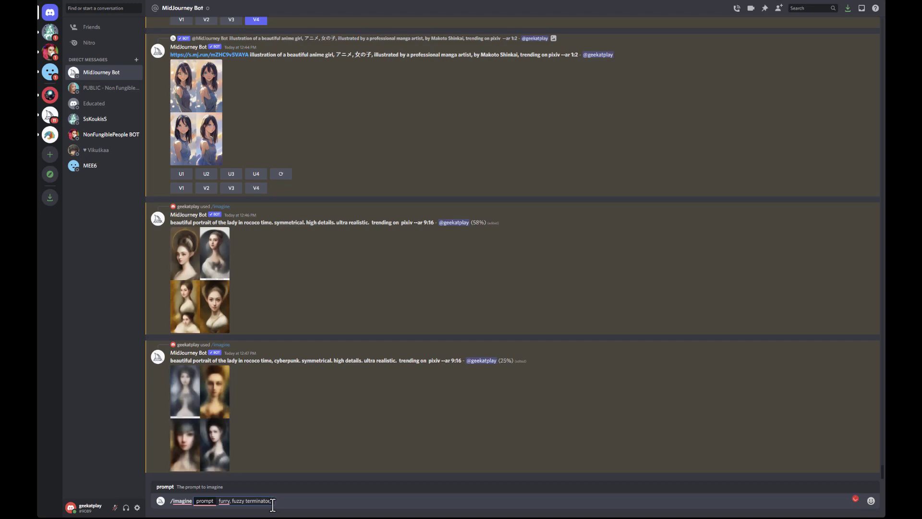
type("with godzila head")
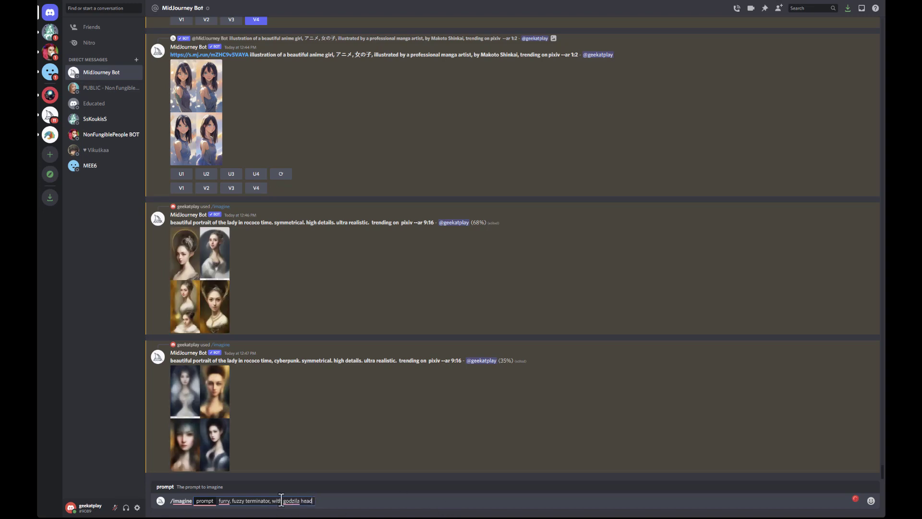
right_click(296, 501)
left_click(310, 438)
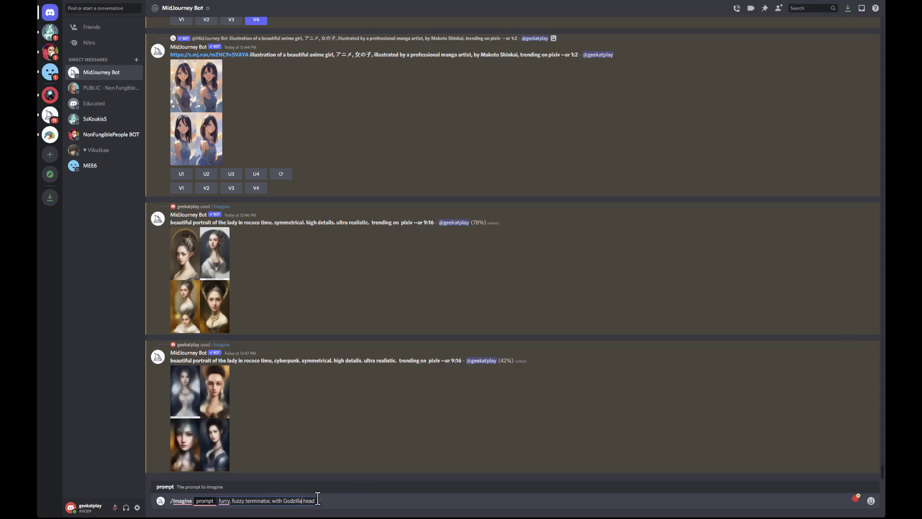
type(".")
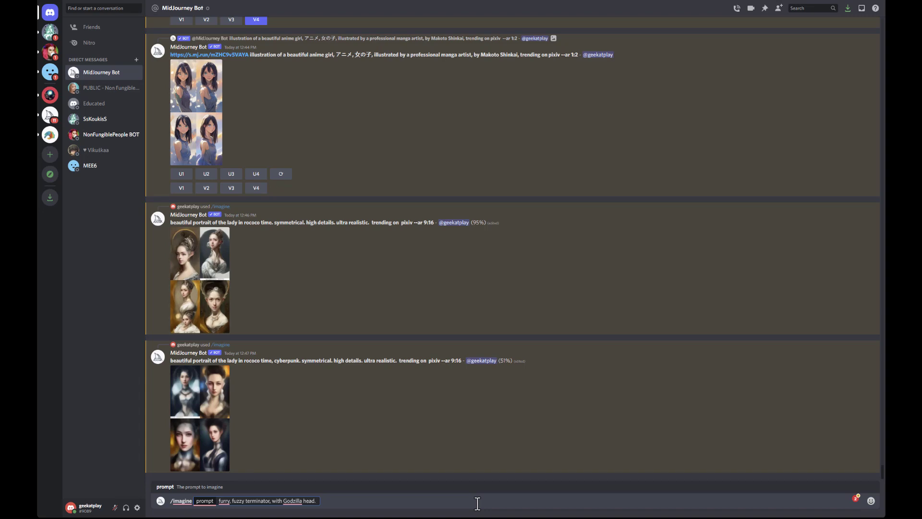
Step: Extend the prompt with "Standing in the middle of destroyed city, with explosion around. Depth of Field" and fix its flagged spelling
type("Standing in the middle of destroyed city")
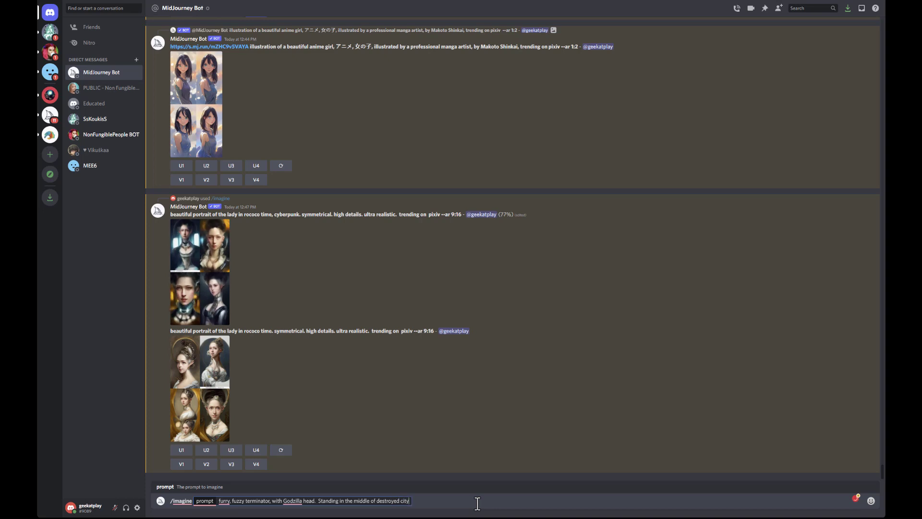
type(", with explotion around")
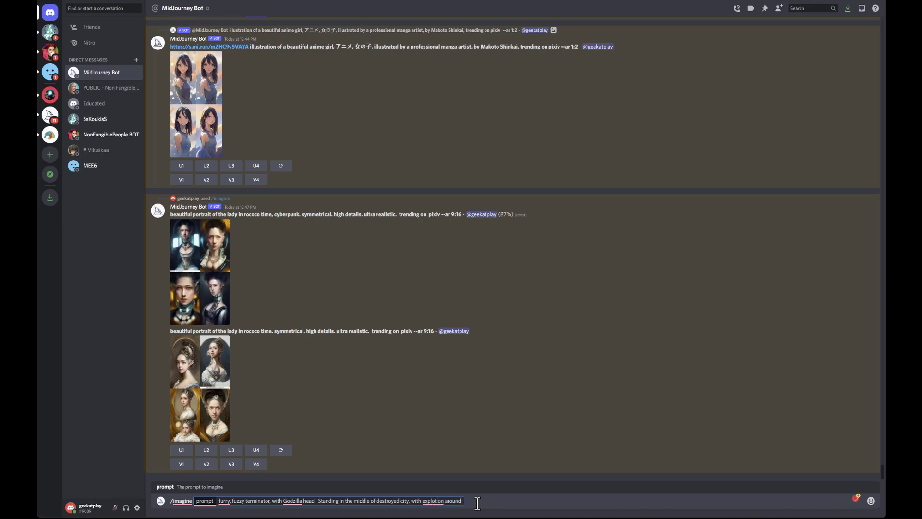
type(". Depth of Field")
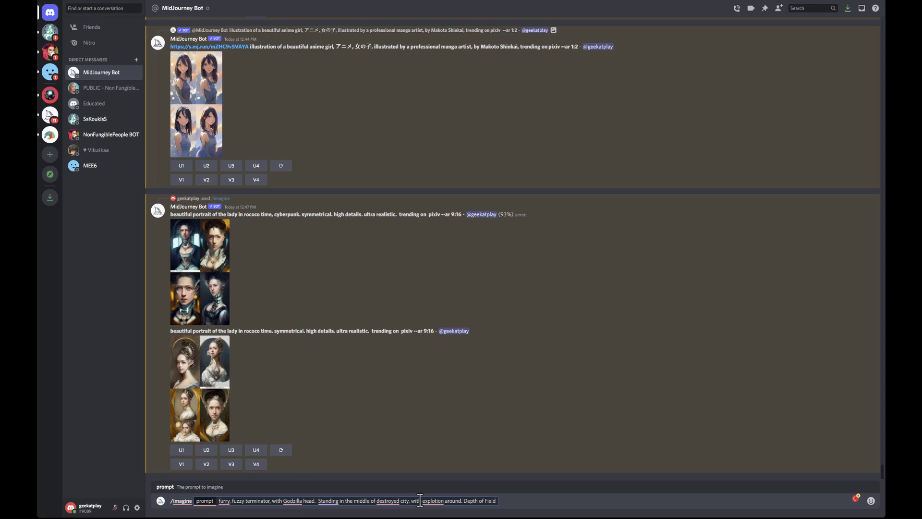
mouse_move(435, 502)
left_click(450, 452)
mouse_move(388, 501)
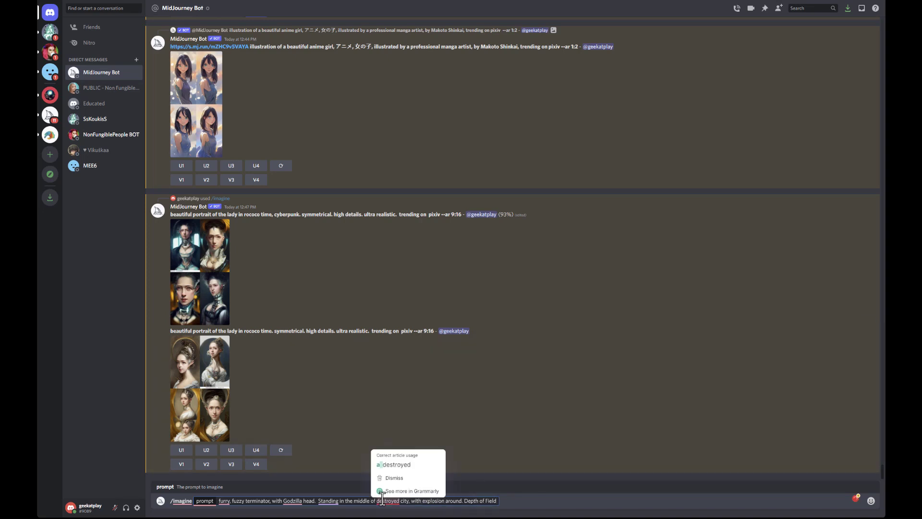
Step: Apply the suggested grammar corrections in the prompt so it reads "a destroyed city, with explosions around"
left_click(401, 454)
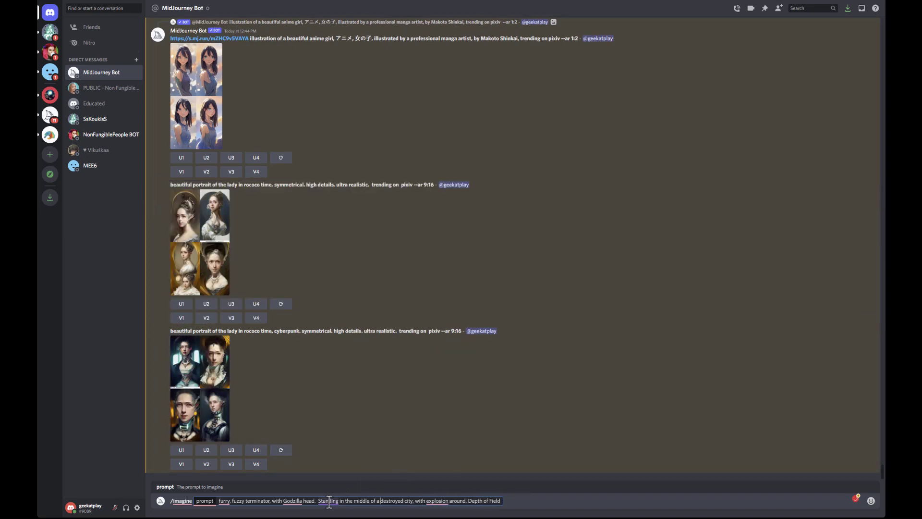
mouse_move(328, 501)
mouse_move(435, 502)
left_click(452, 465)
Step: Append ". ultra details, retro, photoreal --ar 16:9" to the end of the furry terminator prompt
left_click(505, 501)
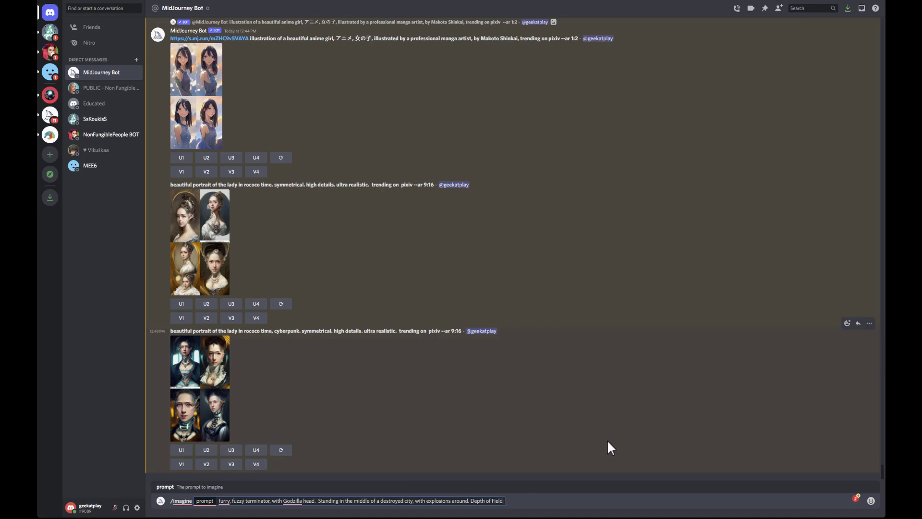
type(". ultra details,")
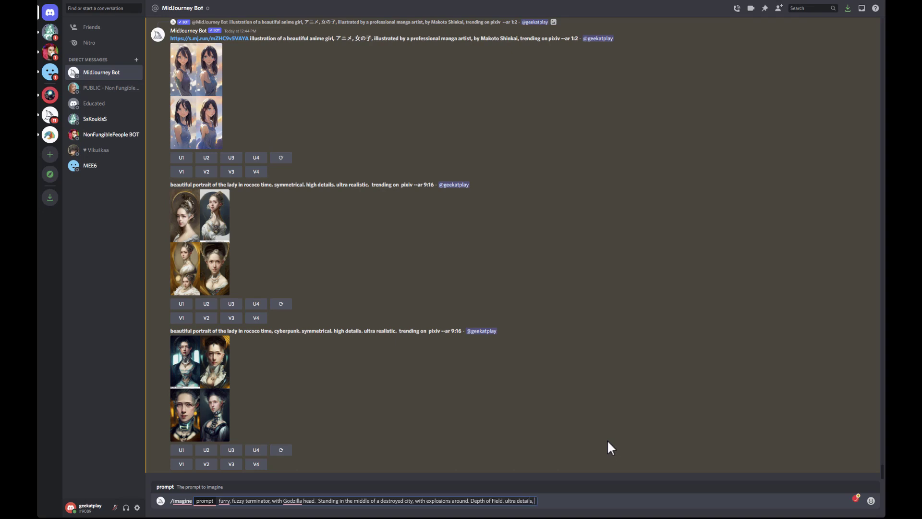
type(" photor")
key("BackSpace")
key("BackSpace")
key("BackSpace")
key("BackSpace")
key("BackSpace")
key("BackSpace")
type("retro")
type(", photoreal --ar 16:9")
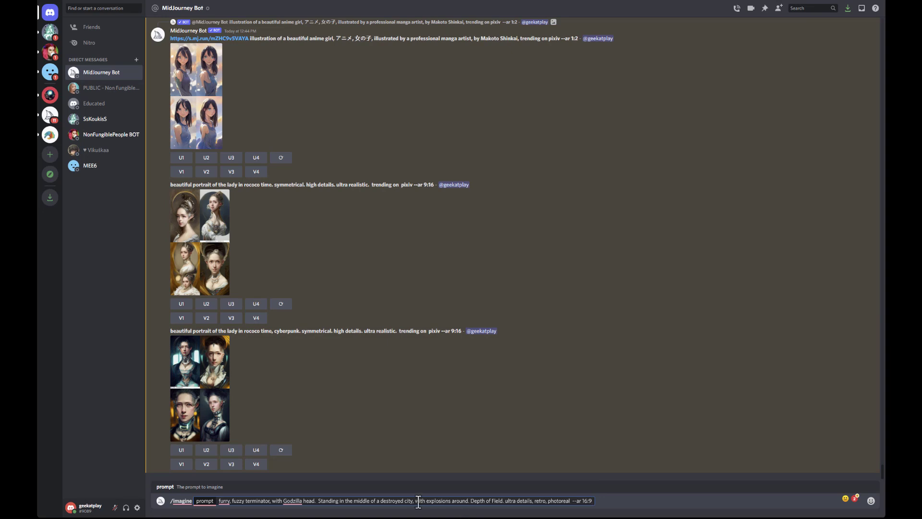
Step: Insert "and sparks, smoke" after "explosions" in the prompt and submit it
left_click(452, 502)
type("and spart")
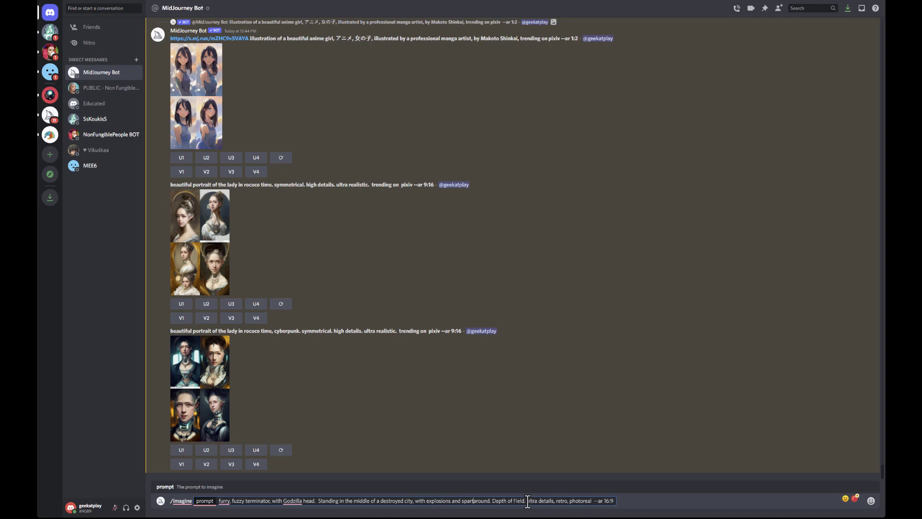
key("BackSpace")
type("ks. smoke")
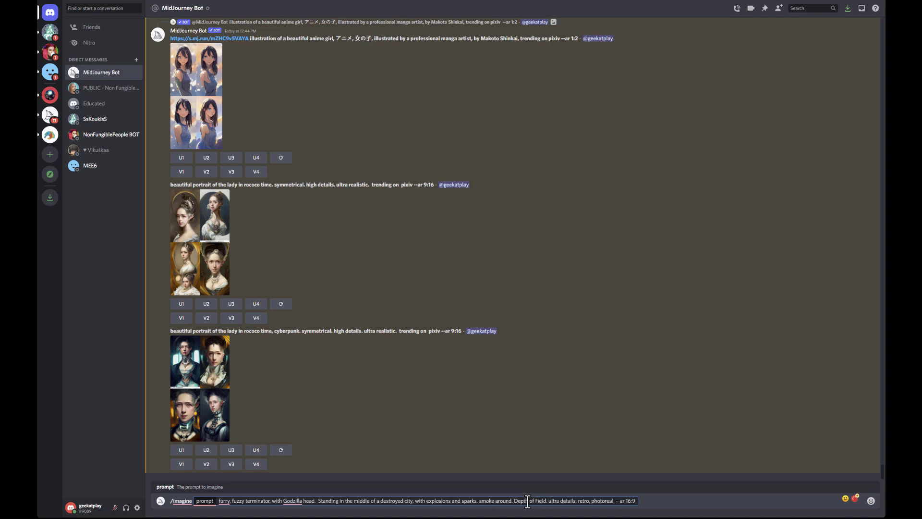
left_click(477, 501)
key("BackSpace")
type(",")
left_click(638, 500)
key("Return")
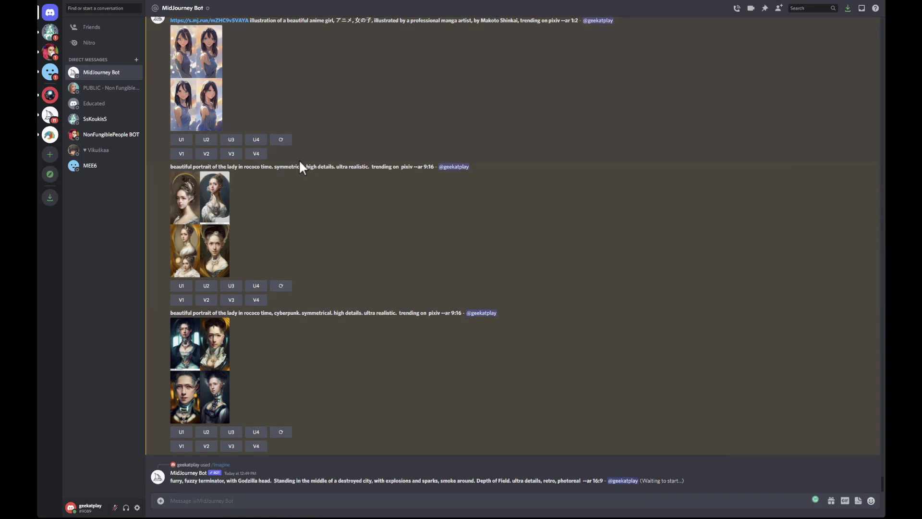
Step: Enlarge the latest anime girl image grid to examine its four variants, then close the preview
scroll(303, 192, "up", 4)
left_click(206, 213)
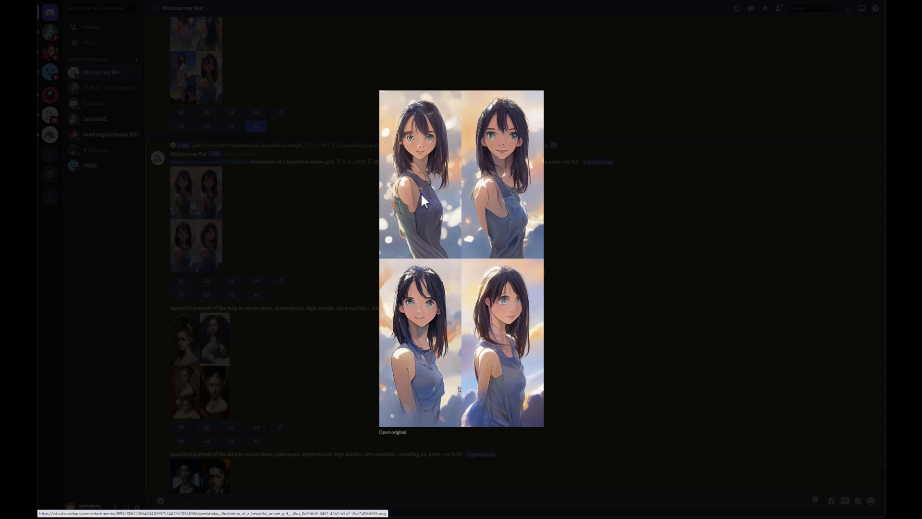
left_click(305, 233)
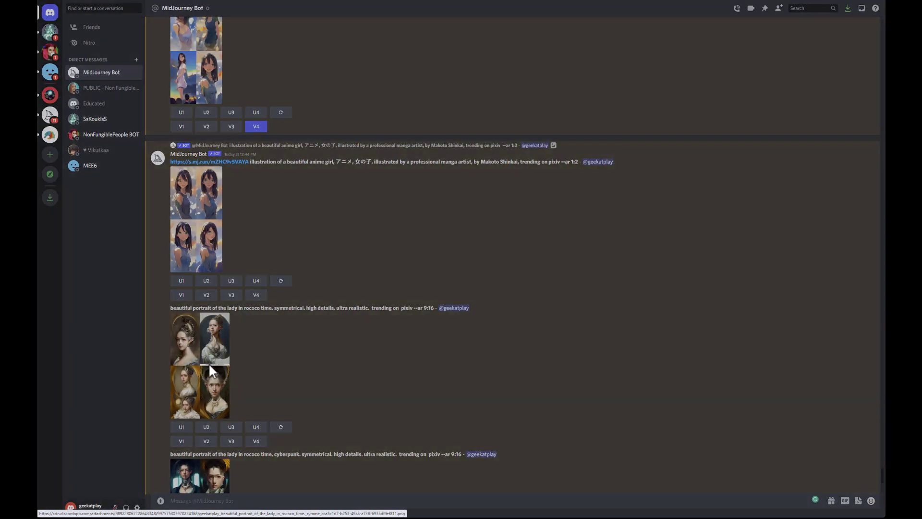
Step: Examine the enlarged rococo lady grid made without the cyberpunk style and upscale its fourth portrait
left_click(208, 363)
left_click(596, 300)
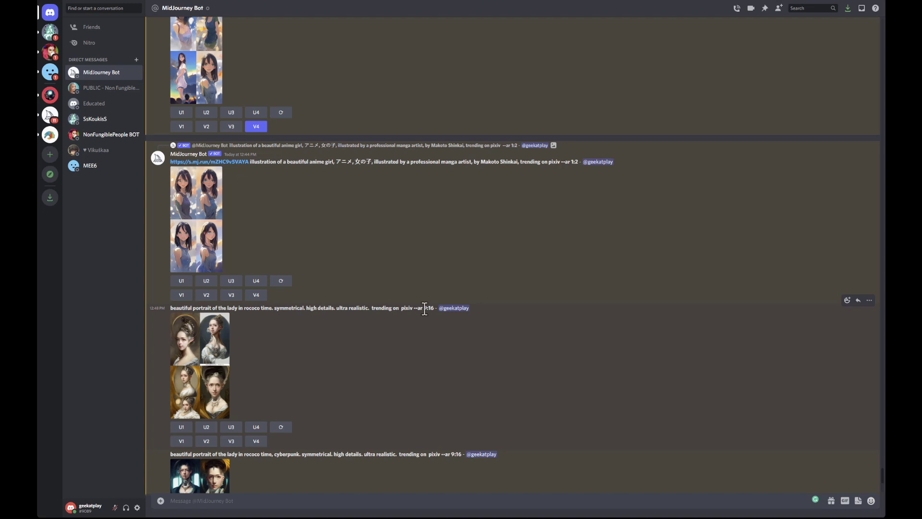
left_click(222, 379)
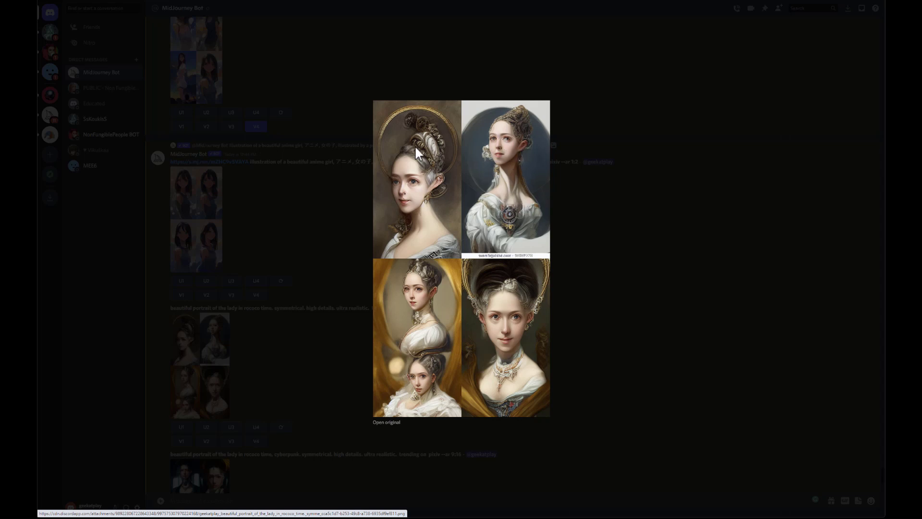
left_click(633, 346)
scroll(278, 389, "down", 1)
left_click(256, 391)
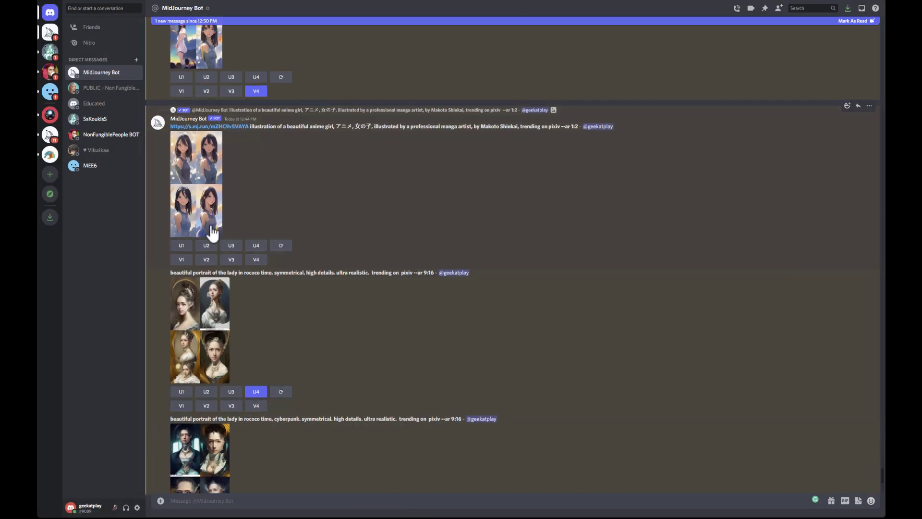
Step: Check the anime girl grid enlarged and upscale its second image
left_click(211, 212)
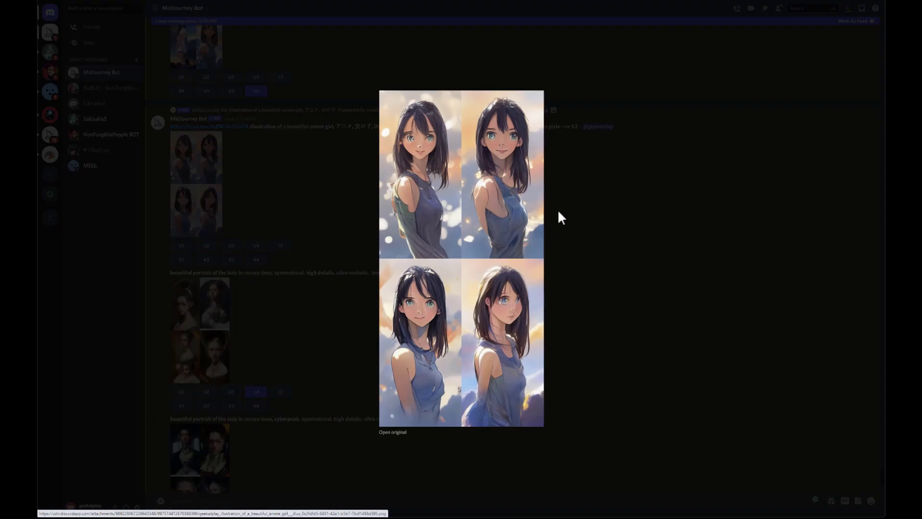
left_click(643, 192)
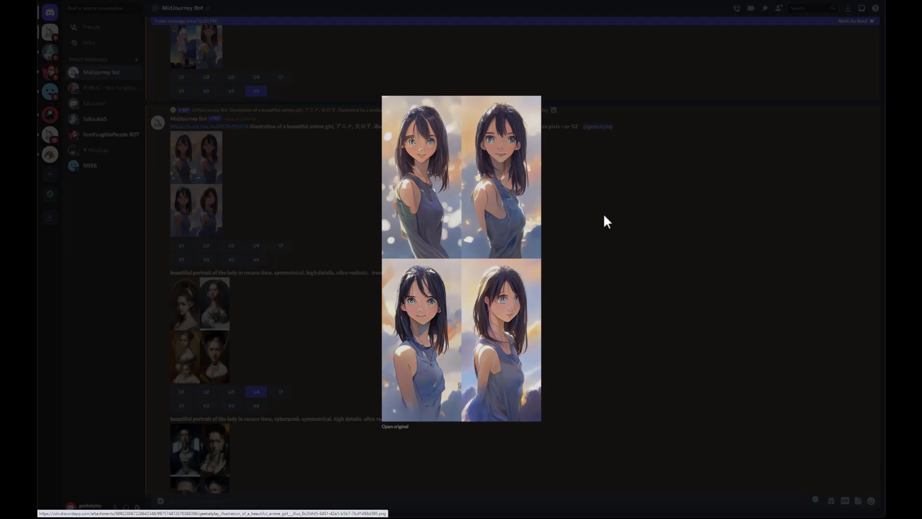
left_click(215, 244)
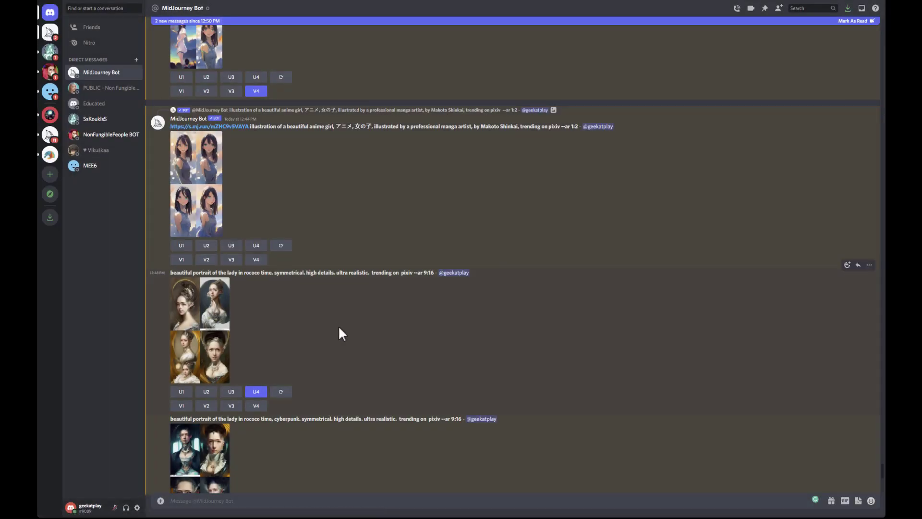
Step: Compare the enlarged cyberpunk and plain rococo portrait grids, and upscale the third cyberpunk portrait
scroll(338, 323, "down", 4)
left_click(203, 267)
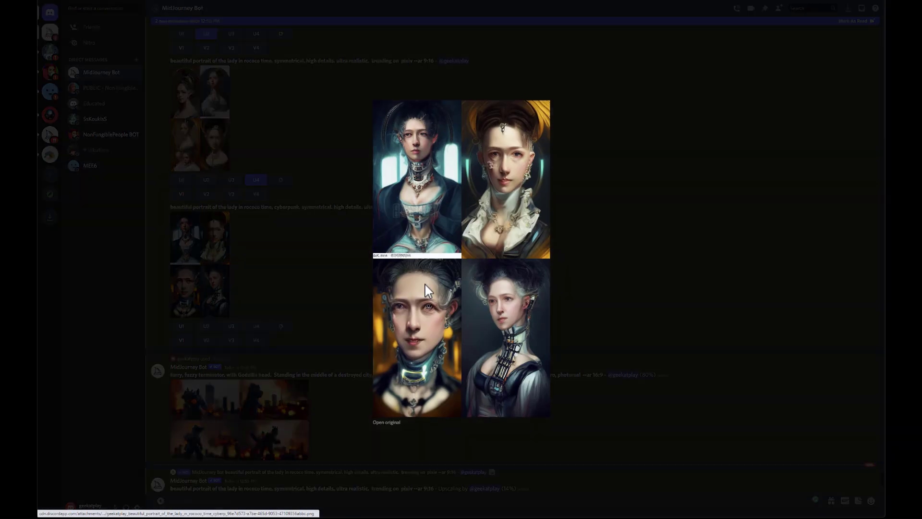
left_click(217, 109)
left_click(217, 109)
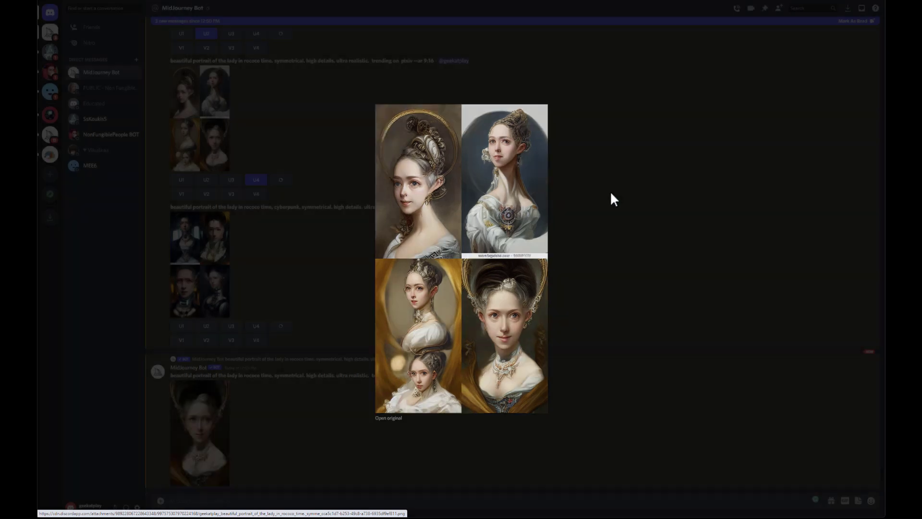
left_click(610, 197)
left_click(202, 260)
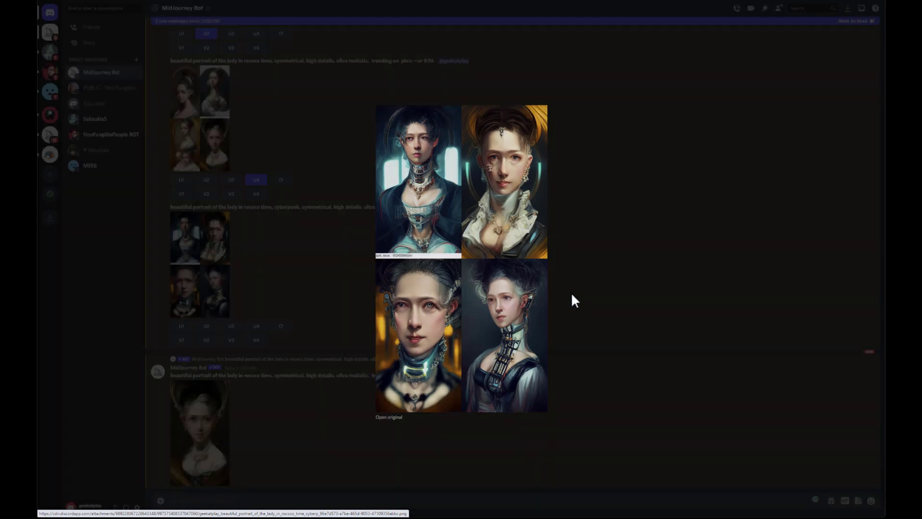
left_click(572, 292)
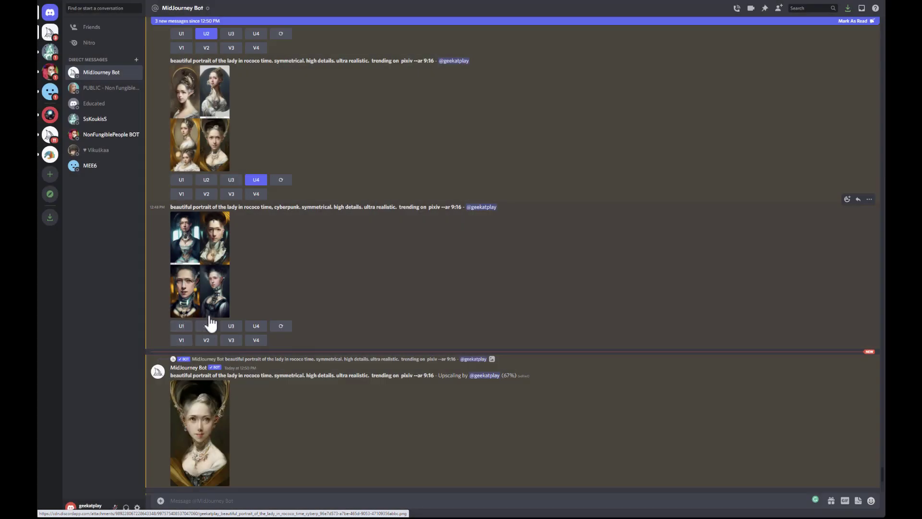
left_click(231, 327)
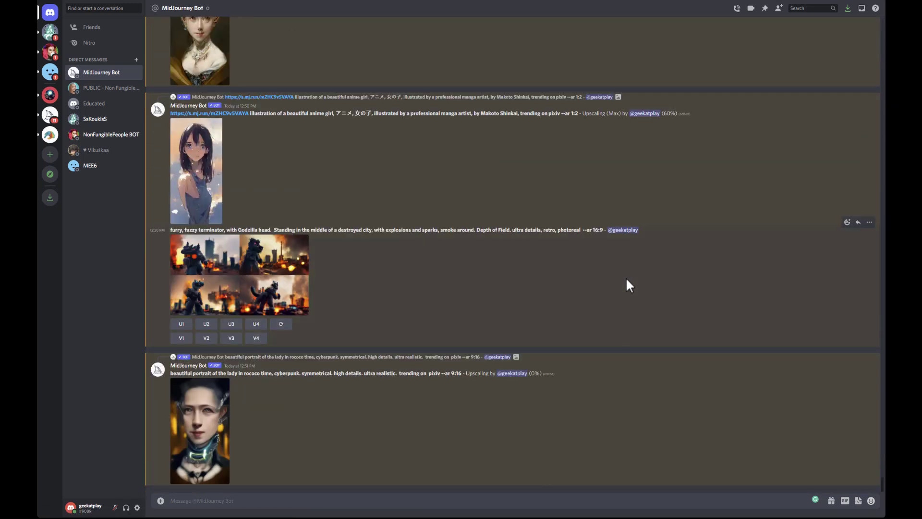
Step: Enlarge the furry terminator with Godzilla head grid to examine its four images, then close it
left_click(257, 282)
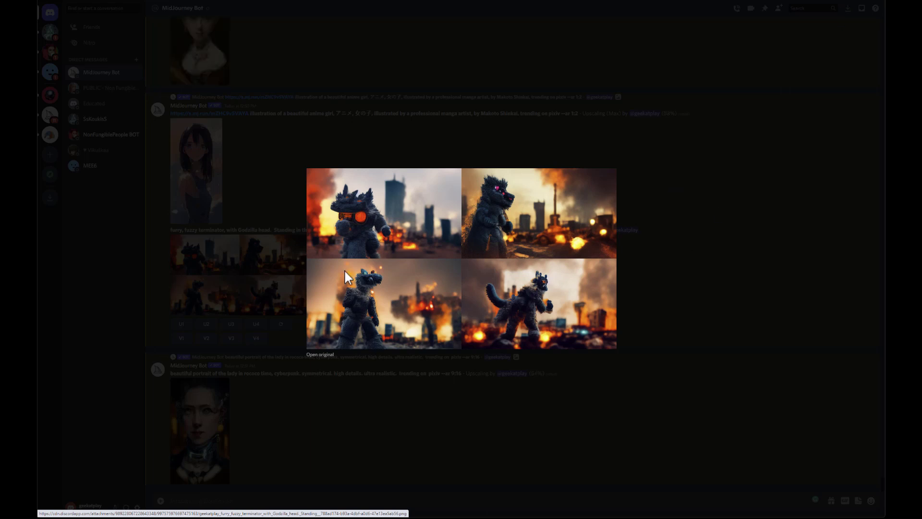
left_click(766, 289)
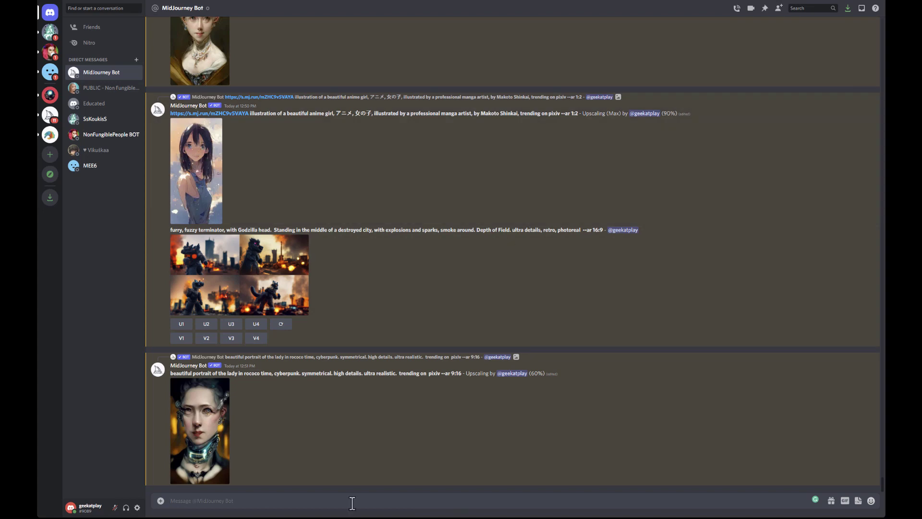
Step: Start a new /imagine command with the prompt "godzzila destroying futurist city"
type("/imagine")
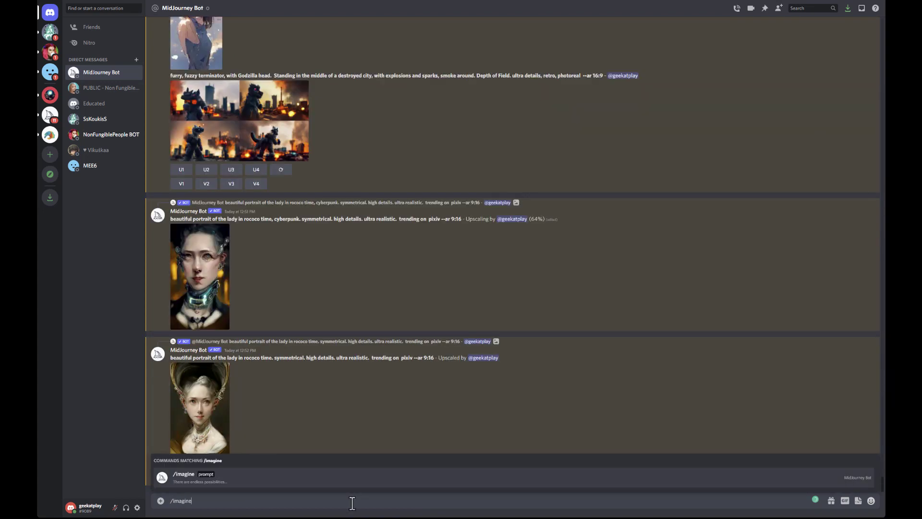
key("Tab")
type("godzi")
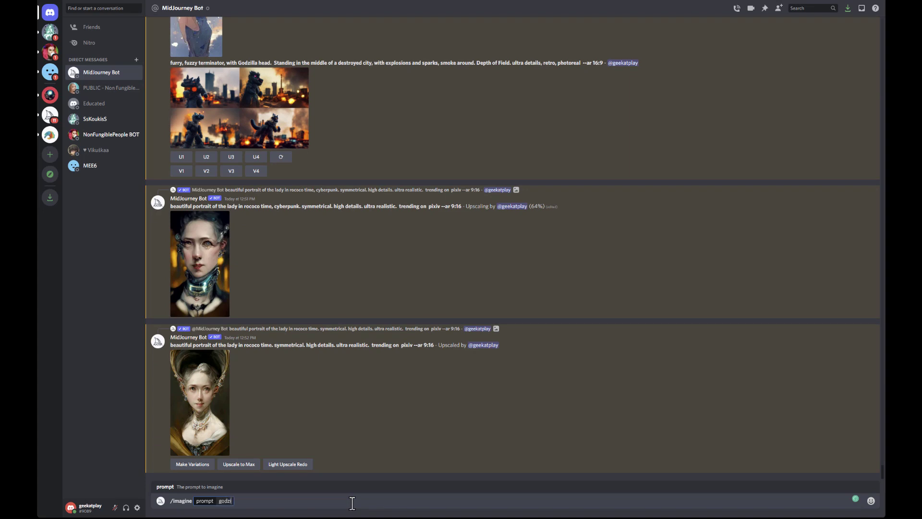
key("BackSpace")
type("zila destroying fu")
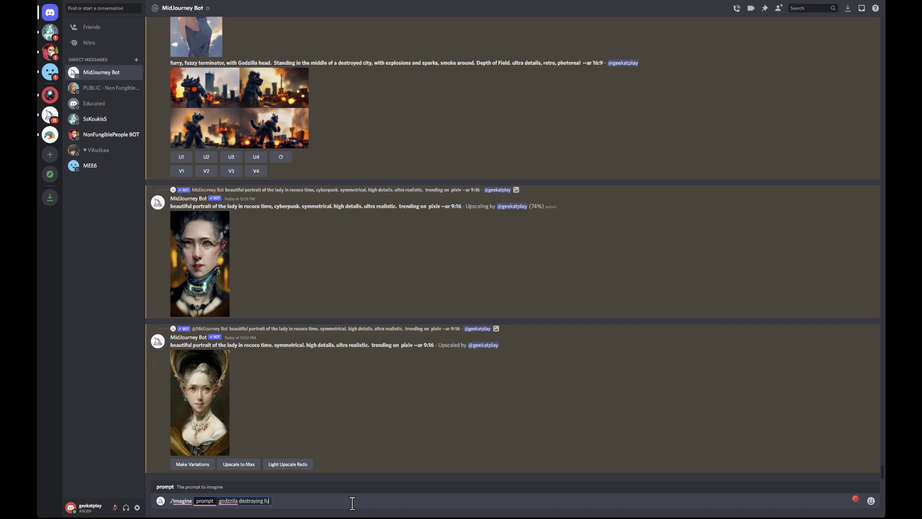
type("turist city")
Step: Correct the wording and spelling of the prompt to "godzilla destroying the futurist city"
mouse_move(229, 500)
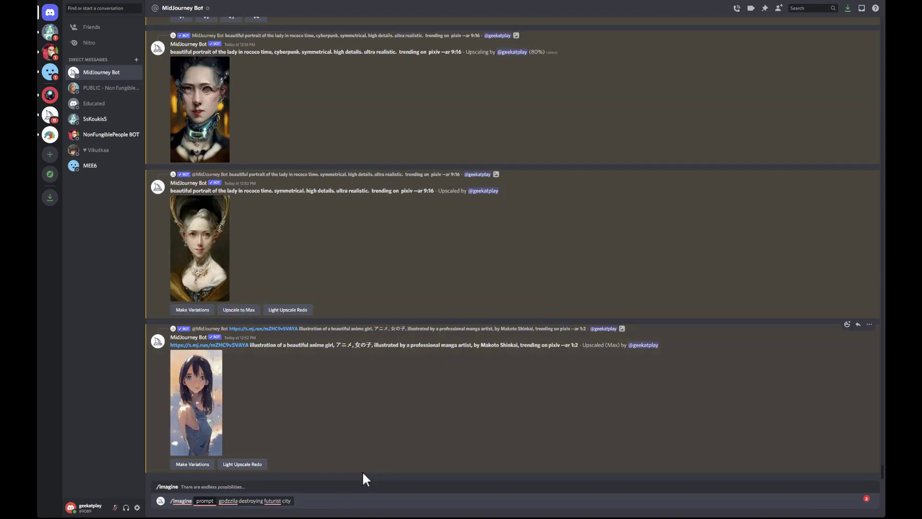
mouse_move(273, 500)
left_click(295, 449)
scroll(350, 474, "up", 5)
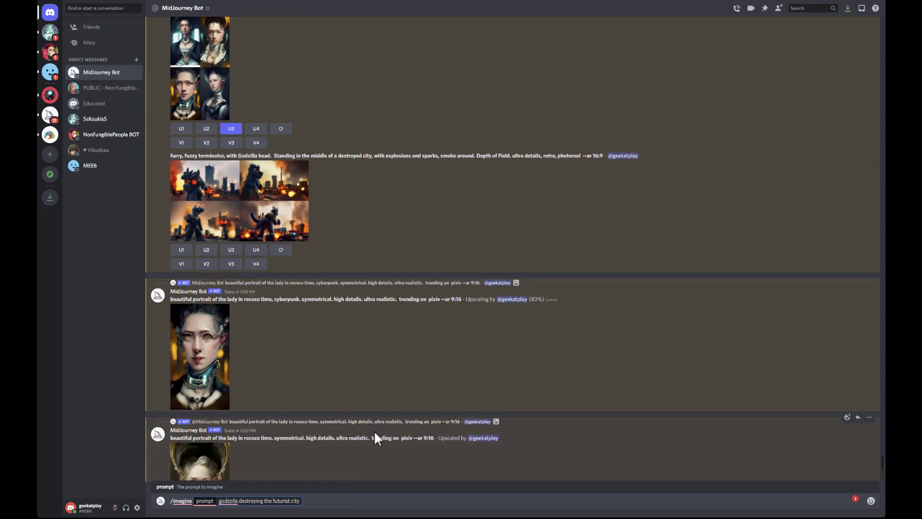
scroll(384, 397, "down", 5)
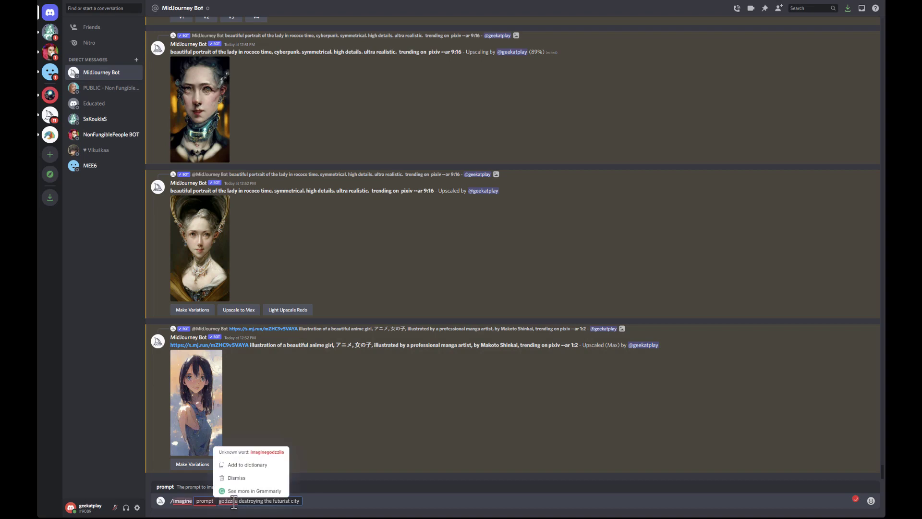
key("BackSpace")
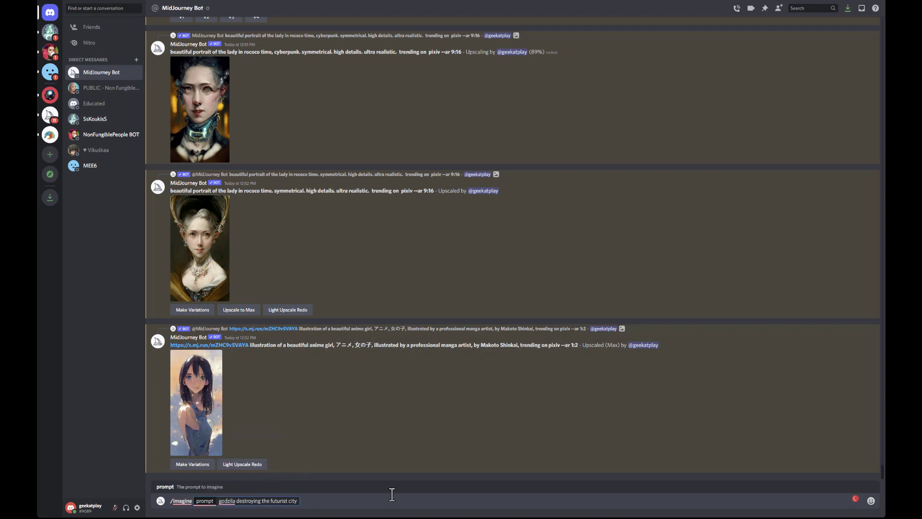
type("l")
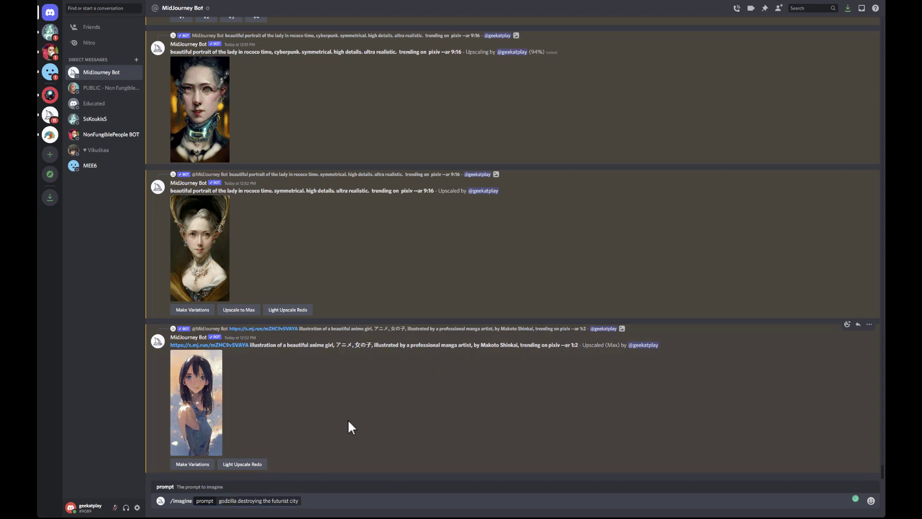
Step: Extend the Godzilla prompt with "depth of field." after the futurist city wording
scroll(348, 418, "up", 5)
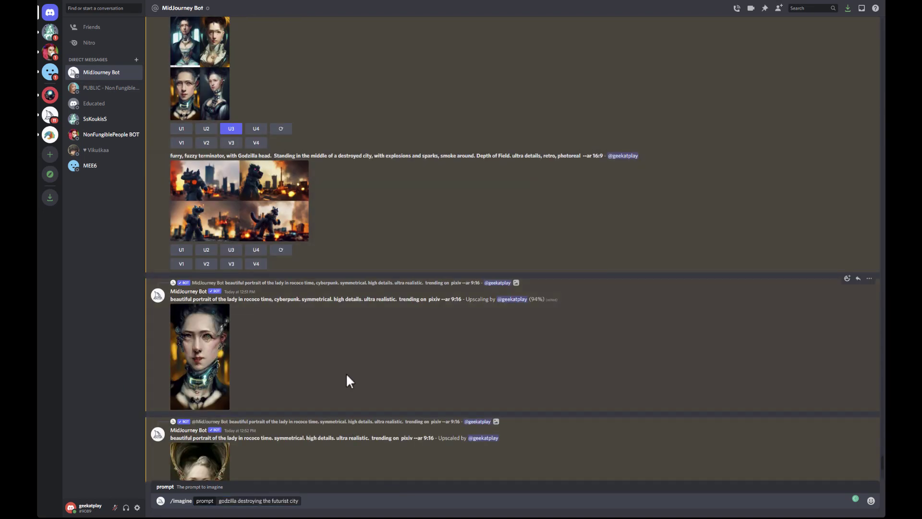
scroll(346, 375, "down", 5)
left_click(301, 502)
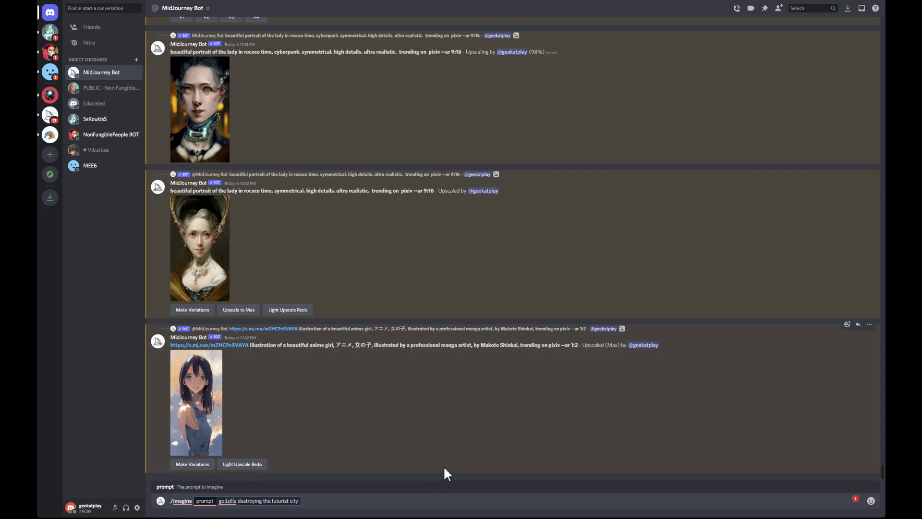
type("depth of field")
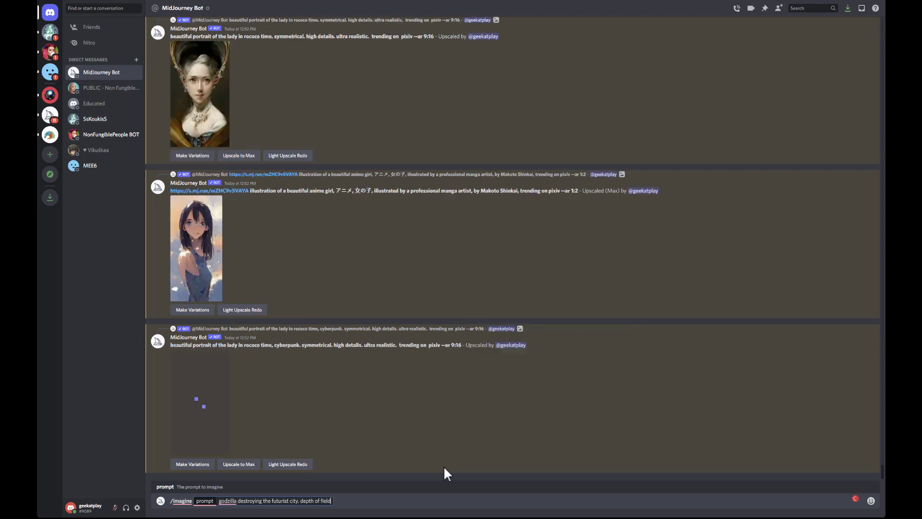
type(".")
key("alt+f")
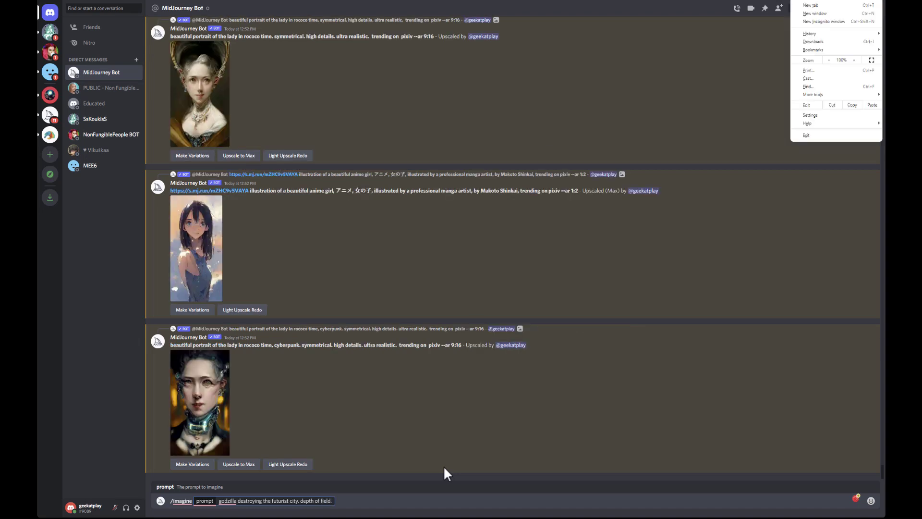
key("Escape")
Step: Finish the prompt with "high details. photorealistic. artstation trending --ar 16:9" and submit it
left_click(333, 503)
type("high d")
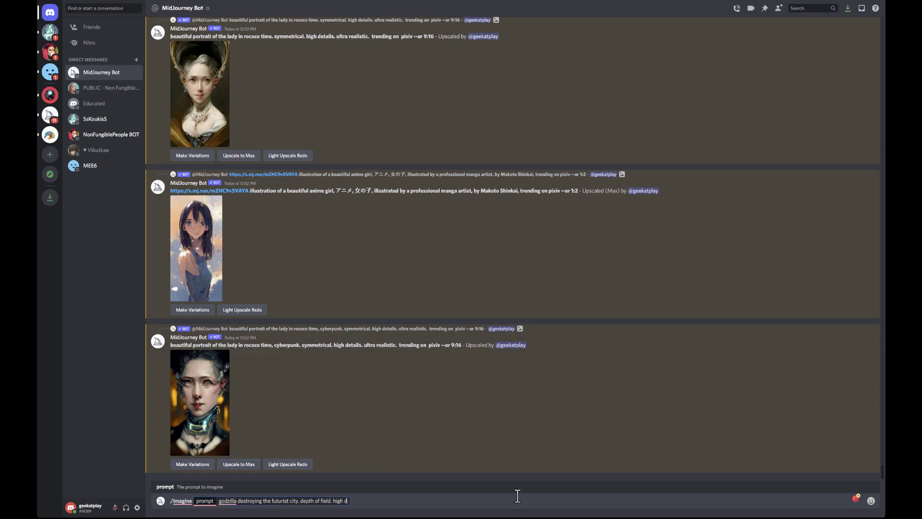
type("etails. photore")
type("alistic")
type(".")
type(" t")
type("rtstat")
type("ion trendin")
type("g")
type(" --ar 1")
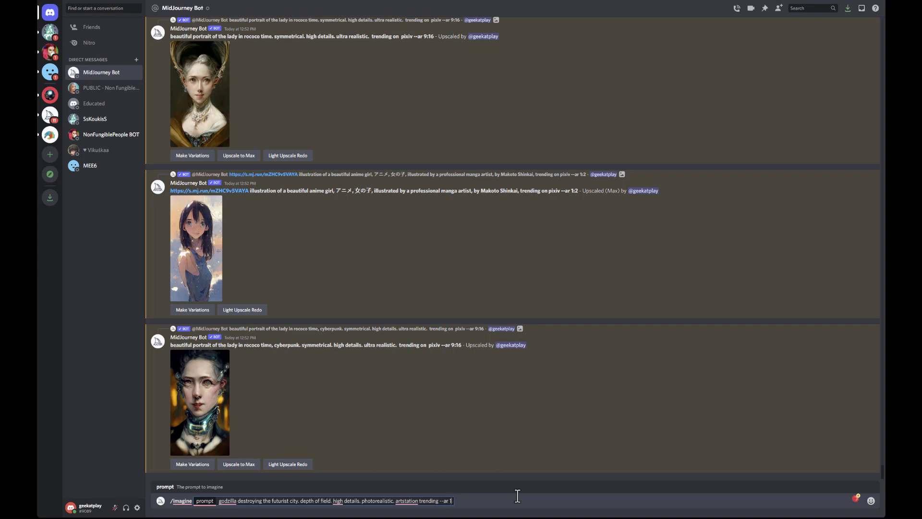
type("6:9")
key("Return")
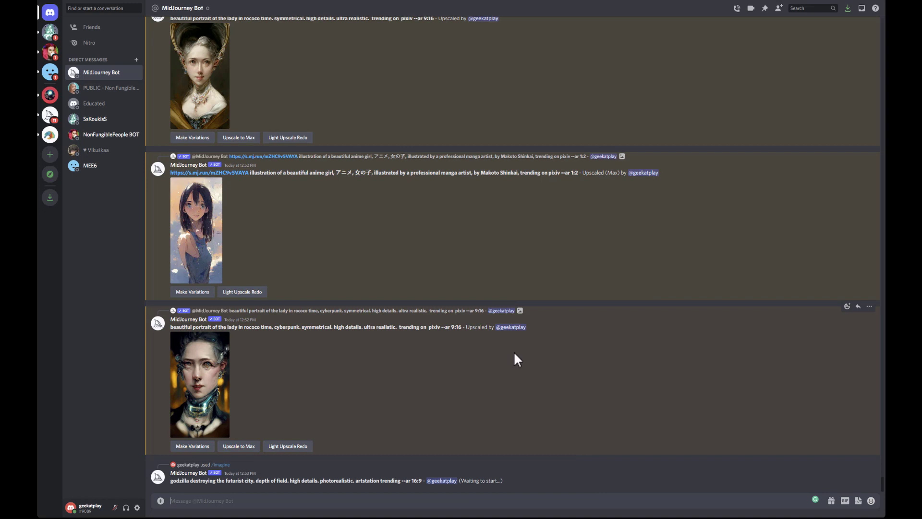
Step: Enlarge the upscaled plain rococo lady portrait to examine its details, then close it
scroll(264, 189, "up", 3)
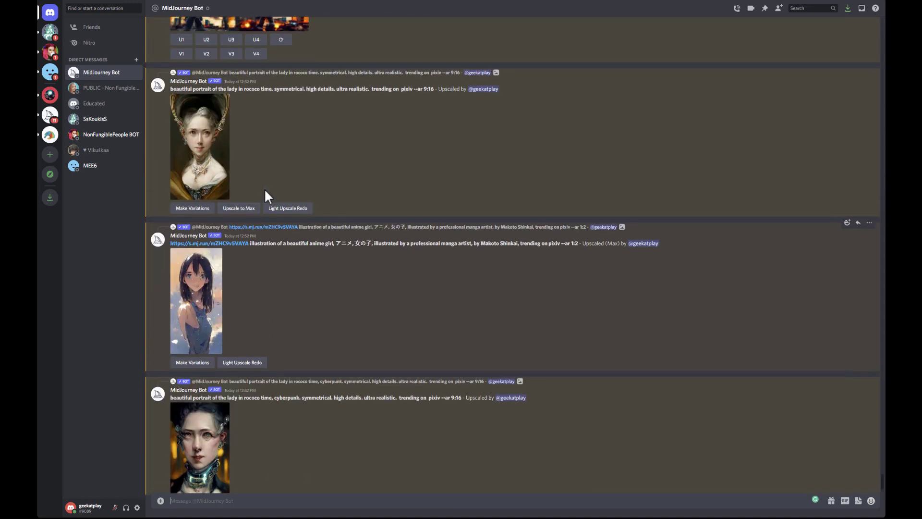
scroll(264, 195, "up", 5)
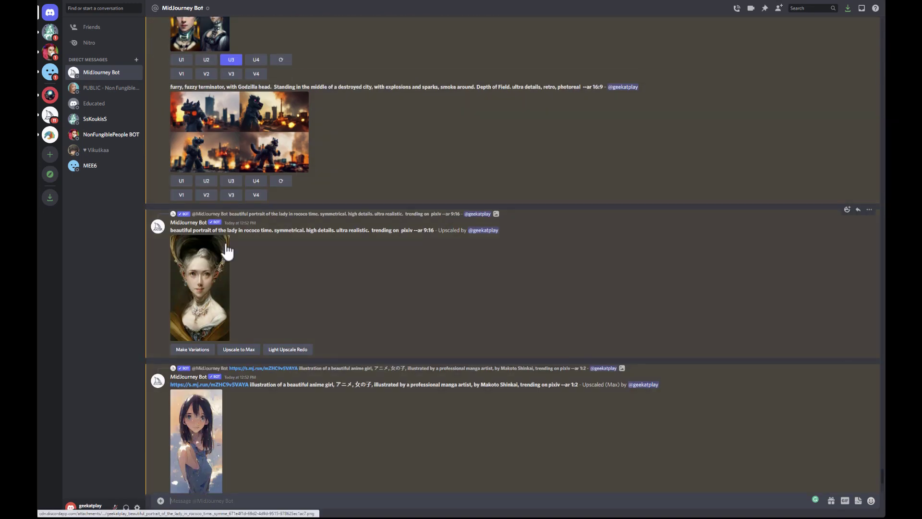
scroll(226, 247, "up", 4)
scroll(251, 297, "down", 4)
left_click(211, 274)
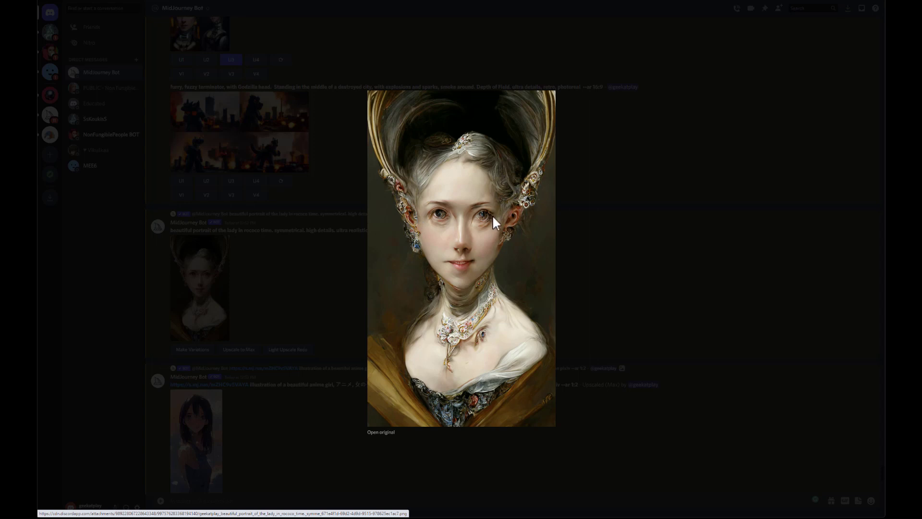
left_click(603, 254)
Step: Examine enlarged views of the max-upscaled anime girl and the upscaled cyberpunk rococo portrait
scroll(248, 249, "down", 4)
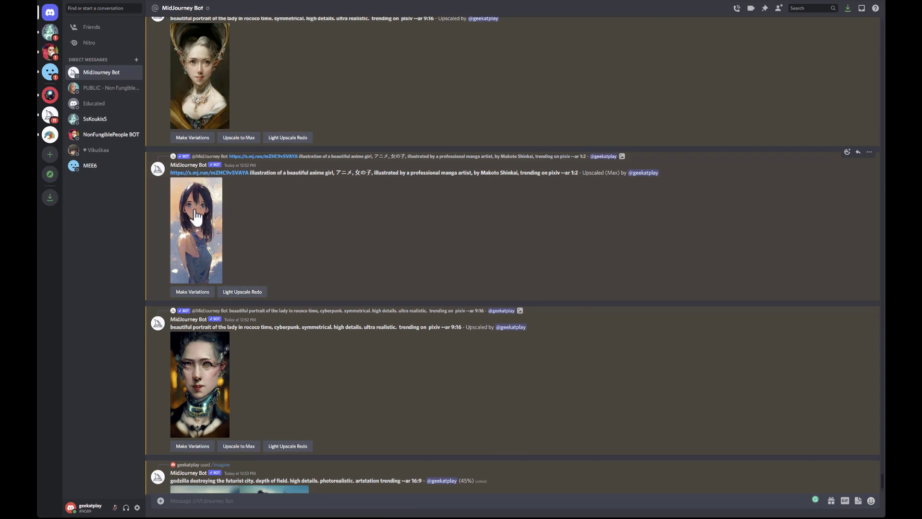
left_click(196, 235)
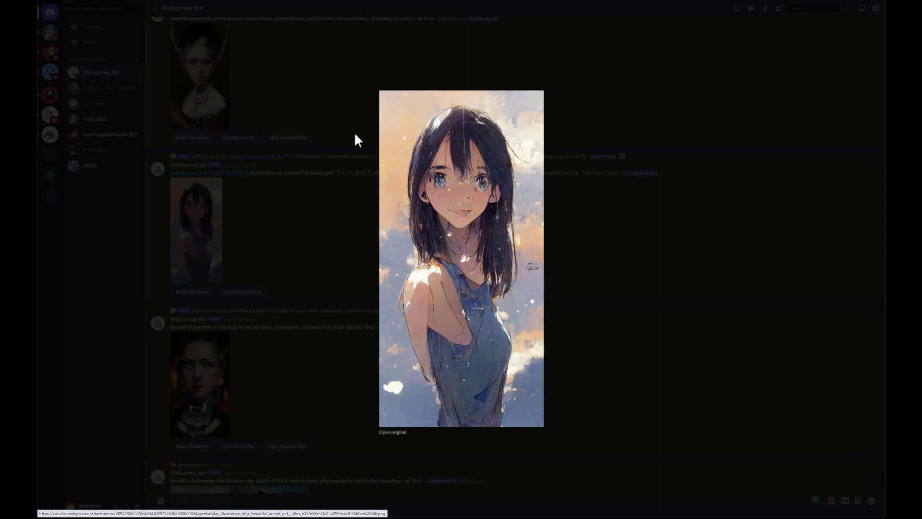
left_click(655, 244)
left_click(206, 388)
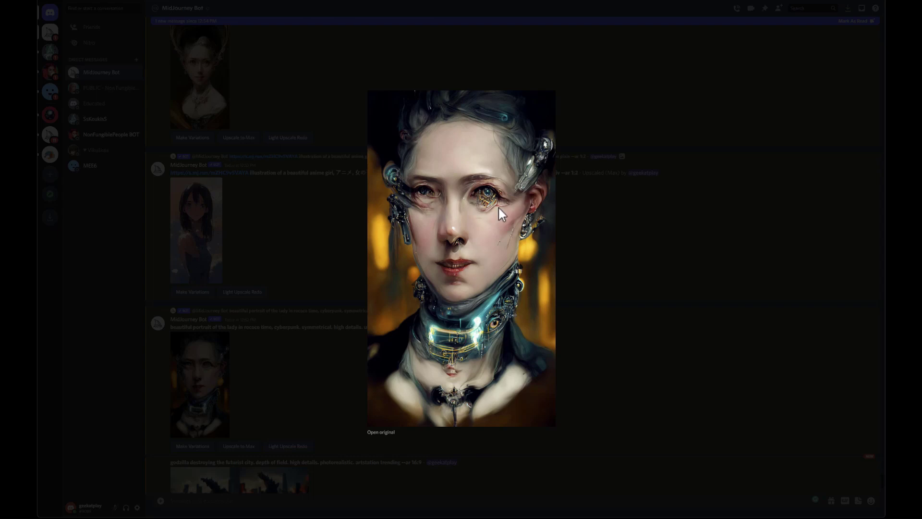
left_click(596, 266)
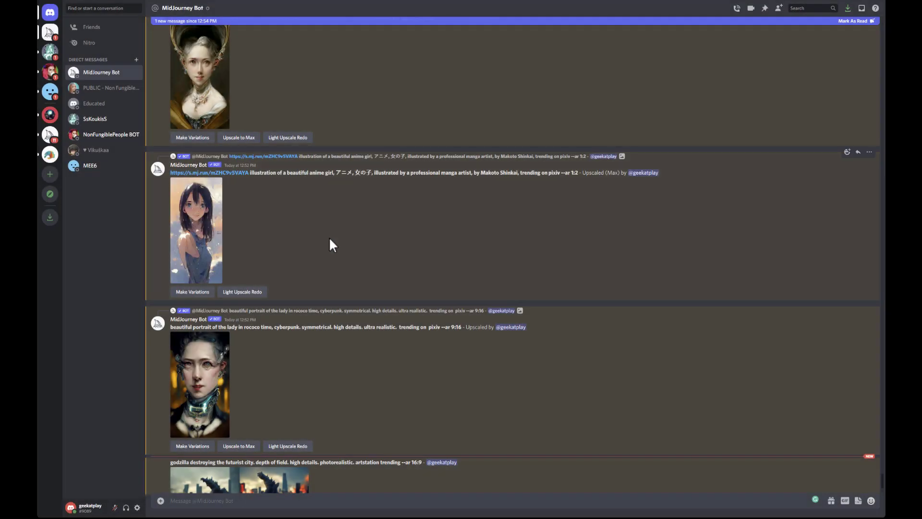
Step: Inspect the enlarged grid of Godzilla destroying the futurist city, and upscale its second image
scroll(360, 237, "down", 2)
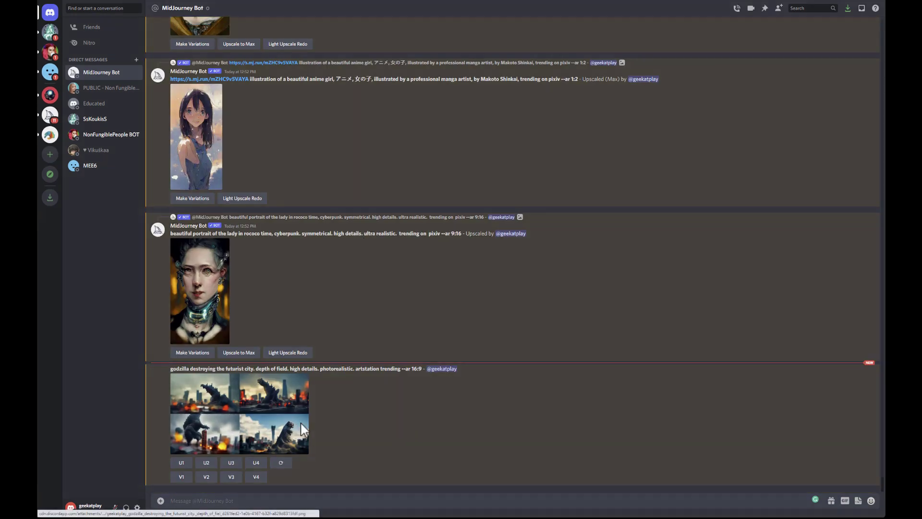
left_click(301, 423)
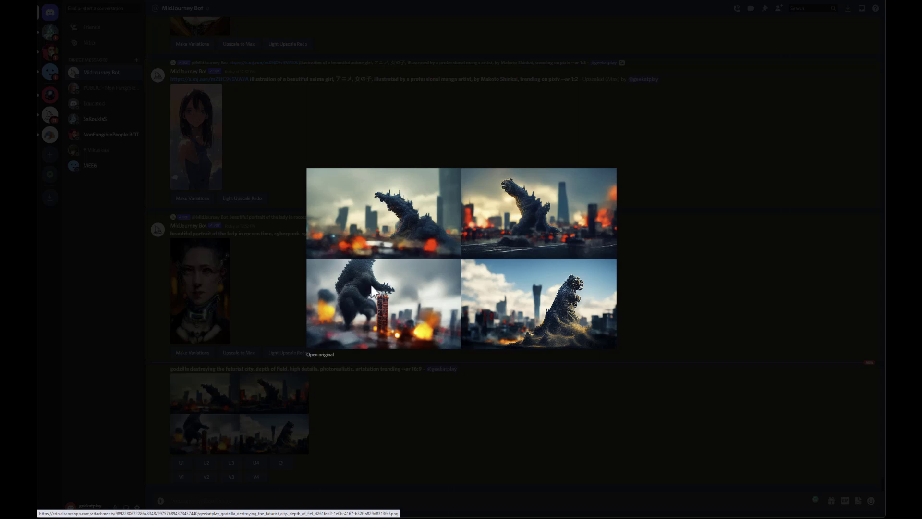
left_click(659, 317)
left_click(207, 462)
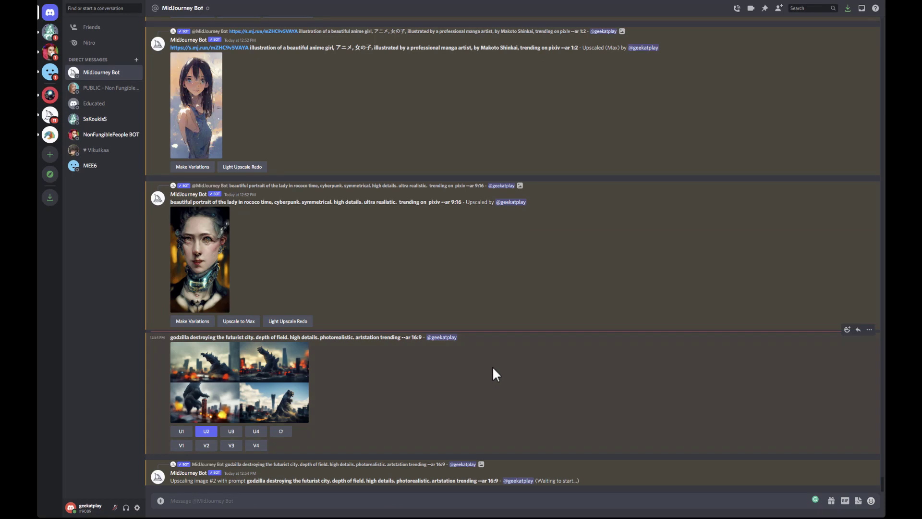
Step: Look back through the conversation at the fast time remaining in the earlier account info and the earlier image grids
scroll(379, 314, "up", 8)
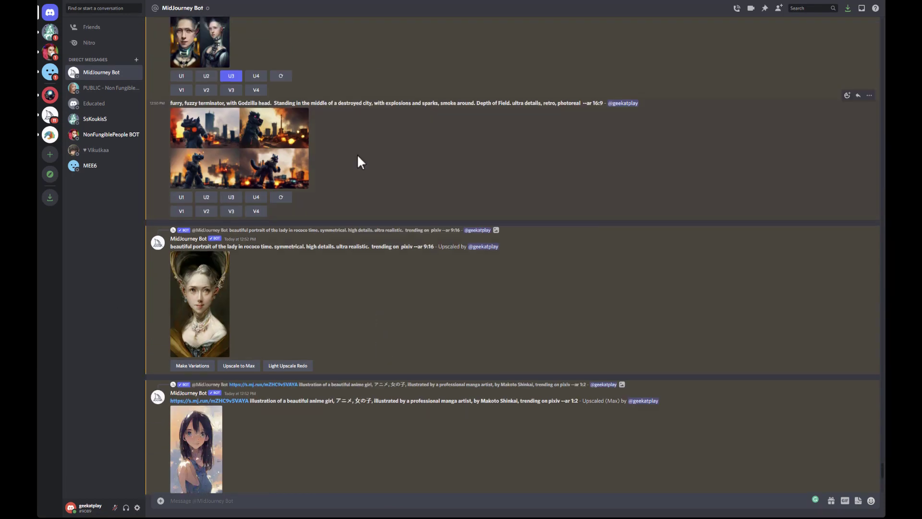
scroll(360, 161, "up", 20)
scroll(426, 228, "up", 6)
scroll(426, 228, "down", 6)
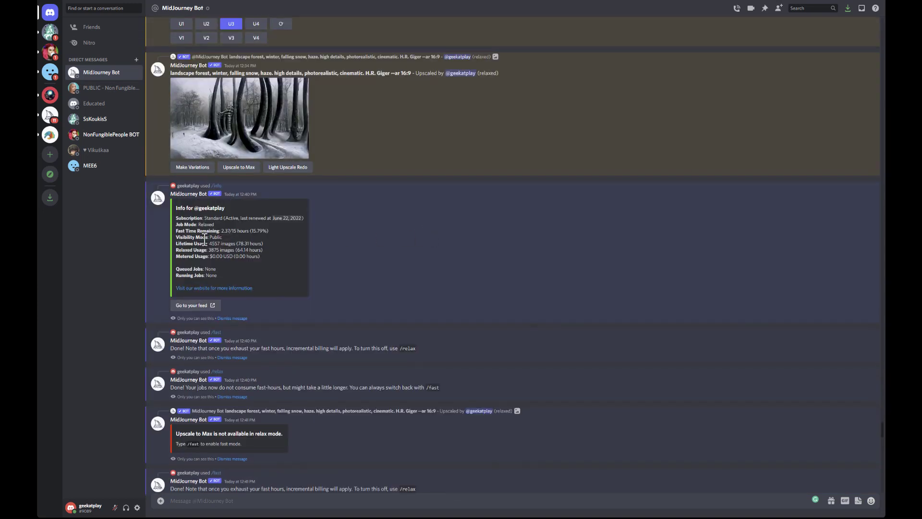
left_click_drag(220, 231, 230, 231)
scroll(440, 377, "down", 20)
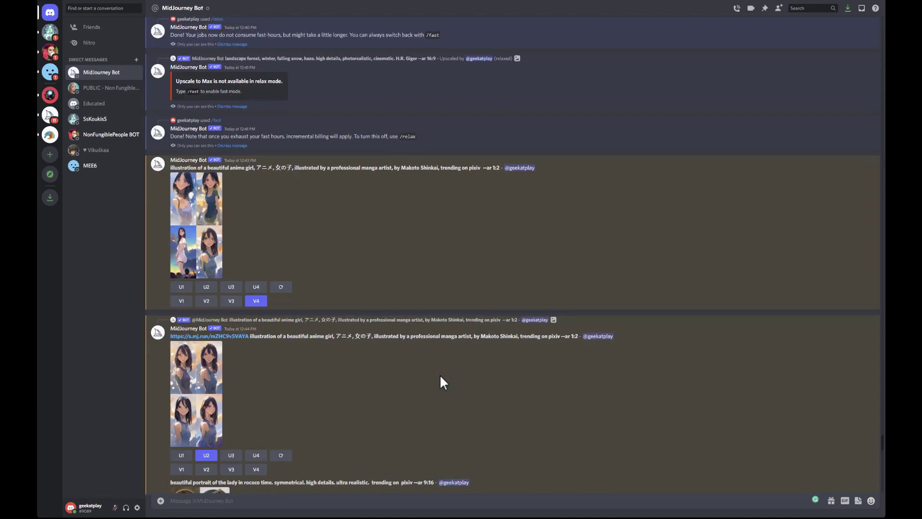
scroll(439, 373, "down", 2)
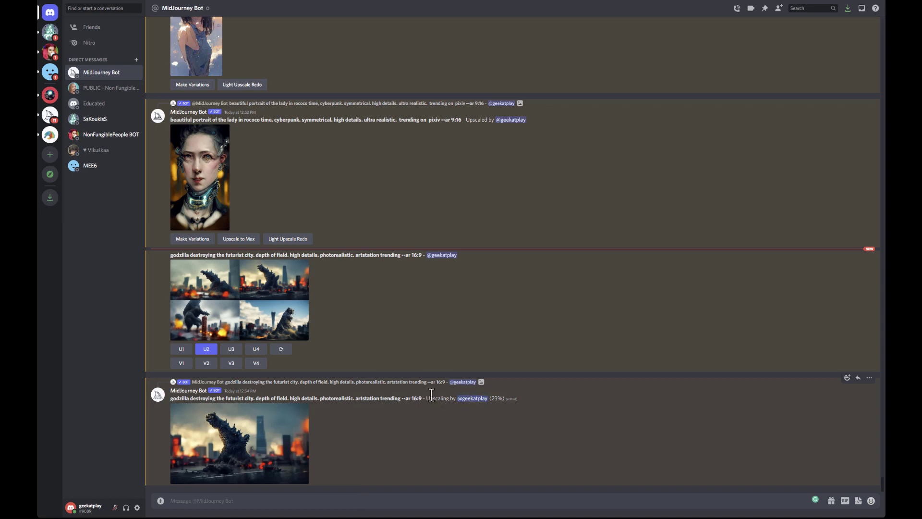
scroll(344, 295, "up", 15)
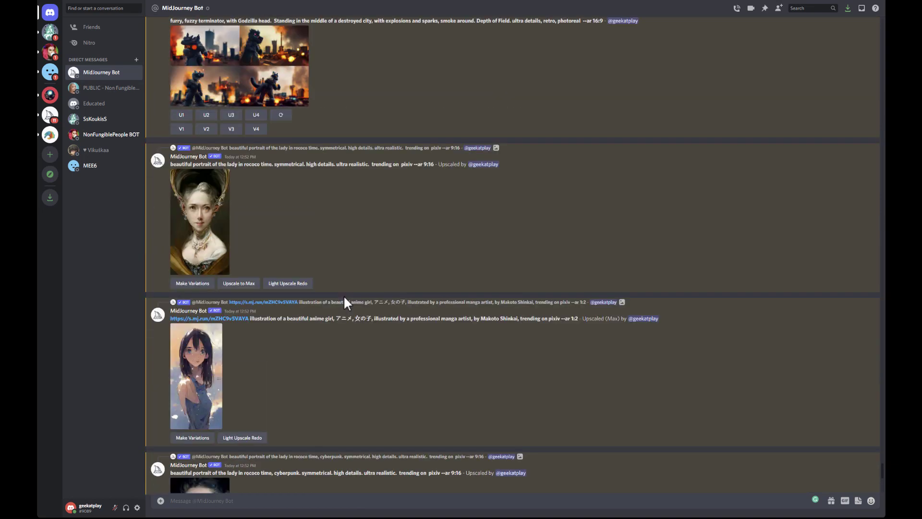
scroll(260, 233, "up", 7)
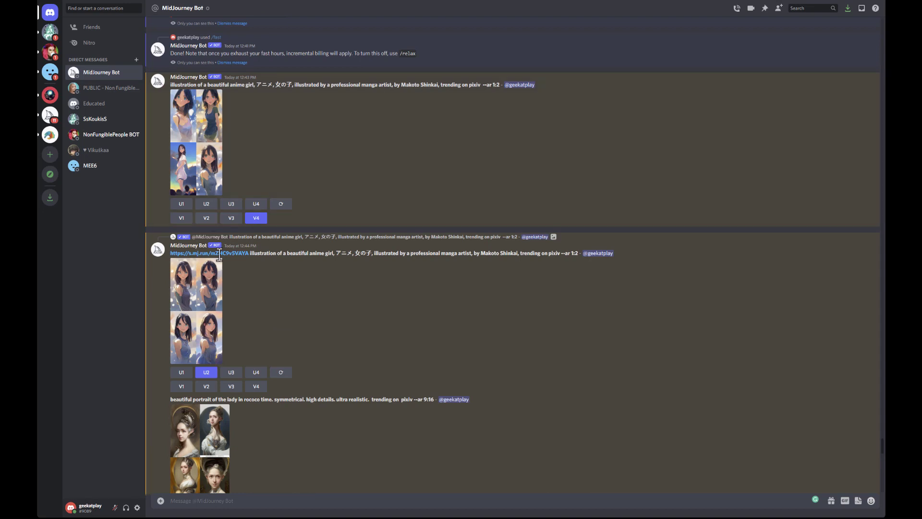
scroll(232, 259, "up", 6)
scroll(269, 351, "down", 5)
scroll(270, 353, "down", 15)
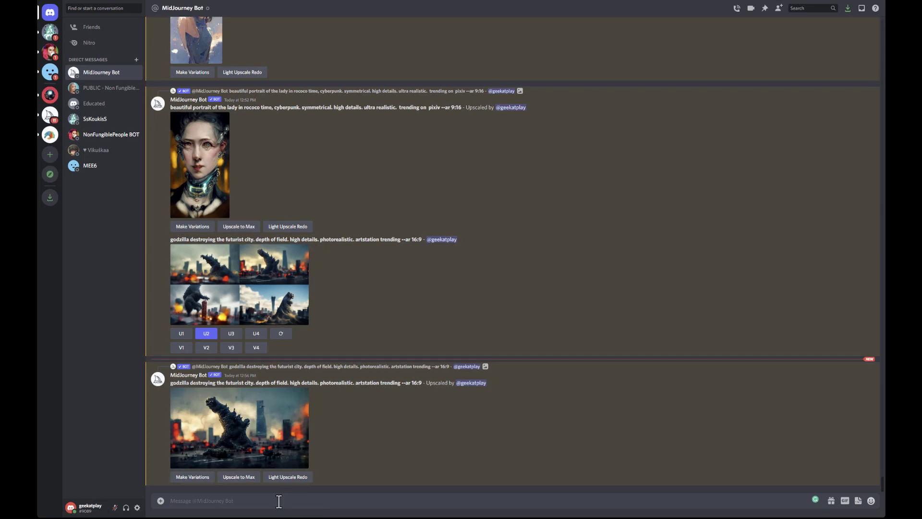
Step: Request the current account usage information with the /info command
type("/info")
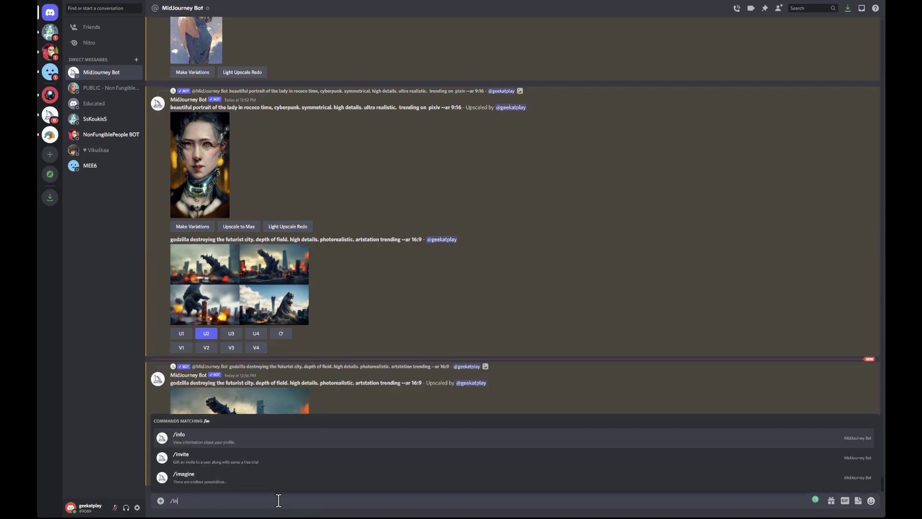
key("Return")
key("Return")
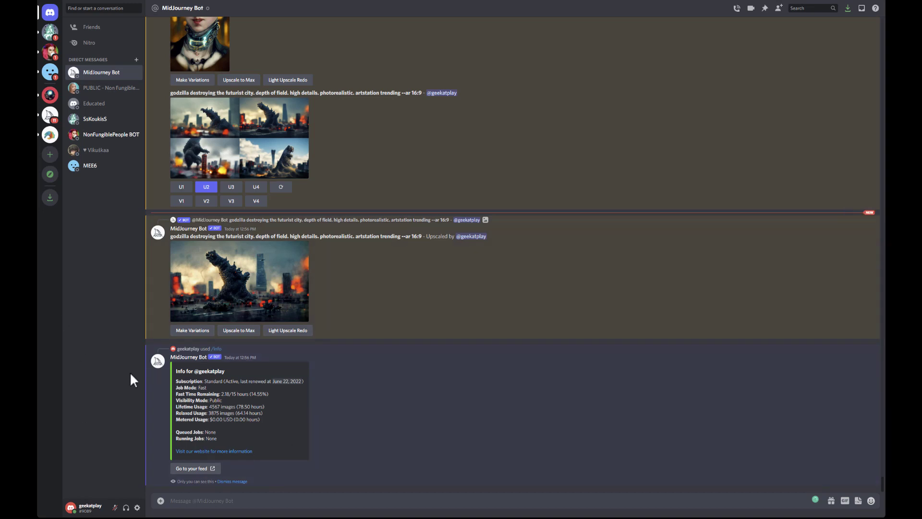
Step: Switch image jobs to relax mode with the /relax command
left_click(324, 496)
type("/relax")
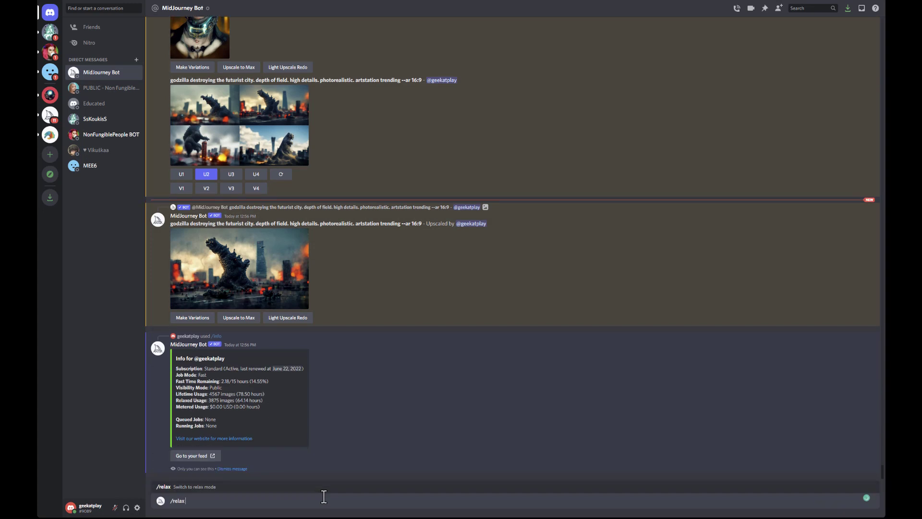
key("Return")
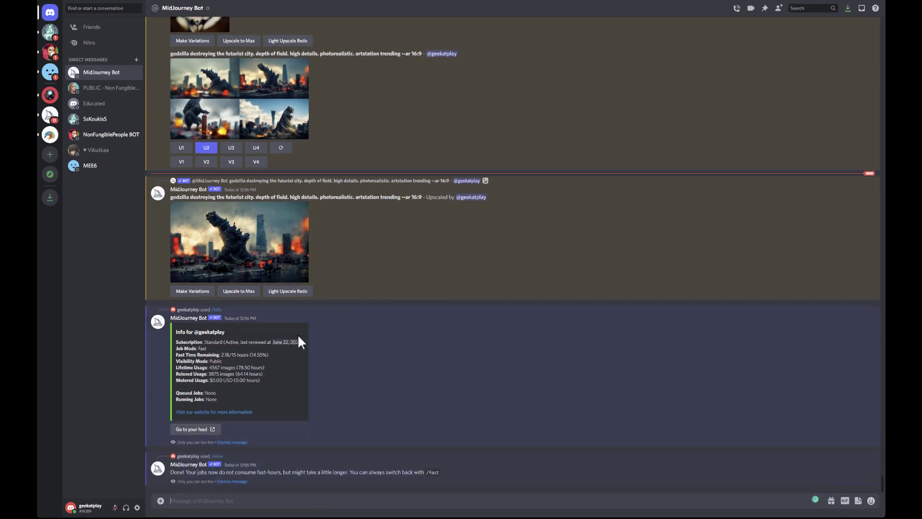
Step: Compare the enlarged upscaled Godzilla image with its original grid, and review its prompt text
left_click(270, 240)
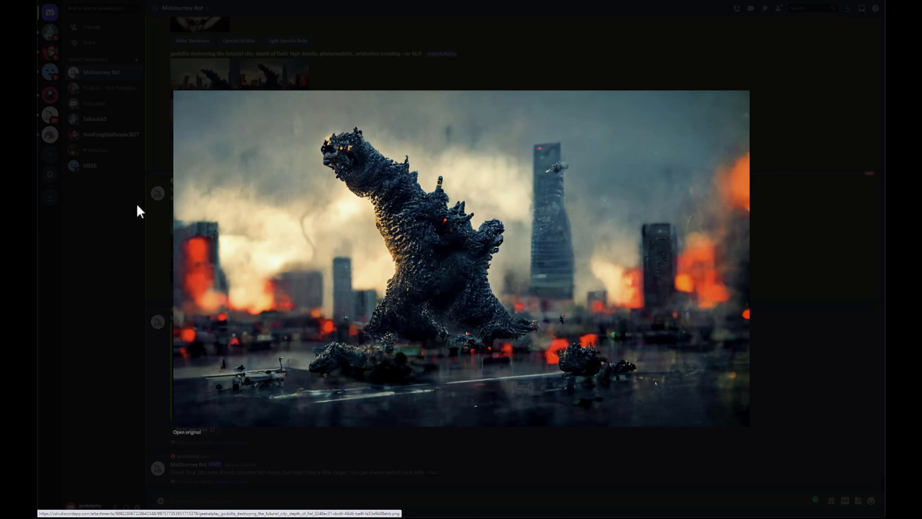
left_click(796, 280)
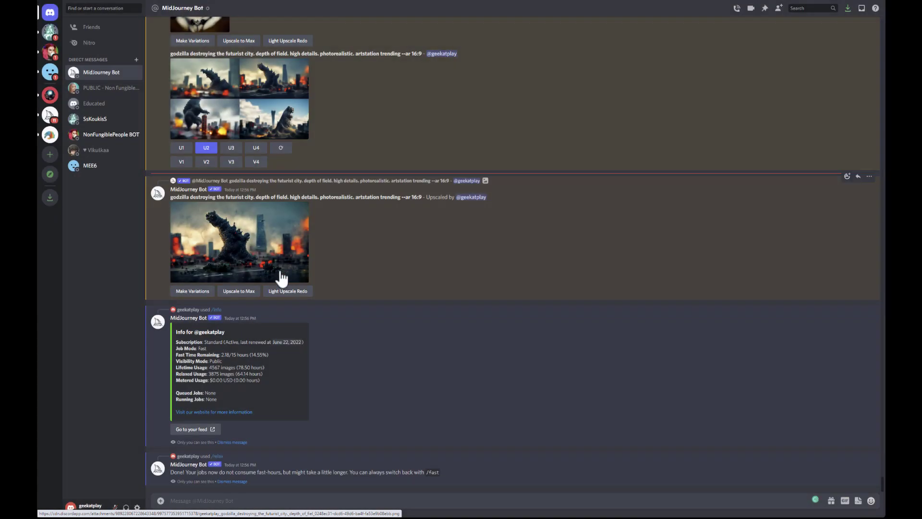
scroll(280, 276, "up", 3)
left_click(261, 189)
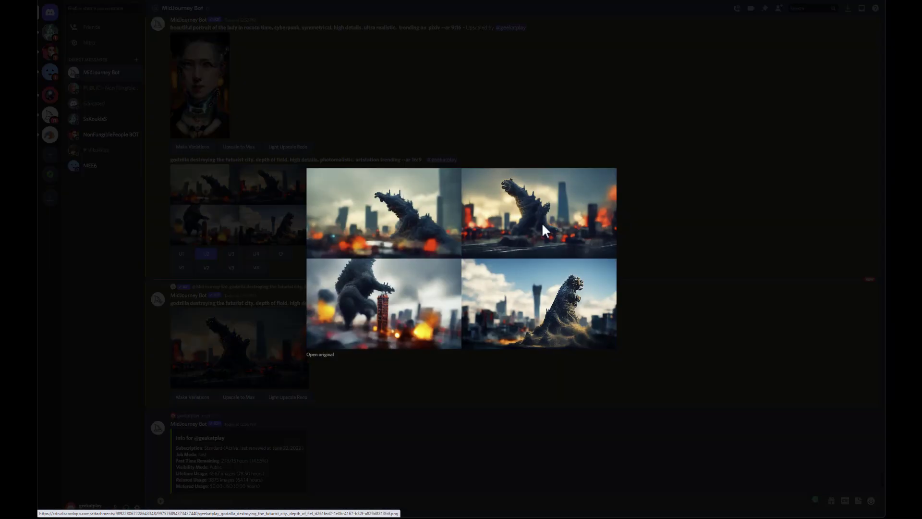
left_click(697, 310)
left_click(232, 343)
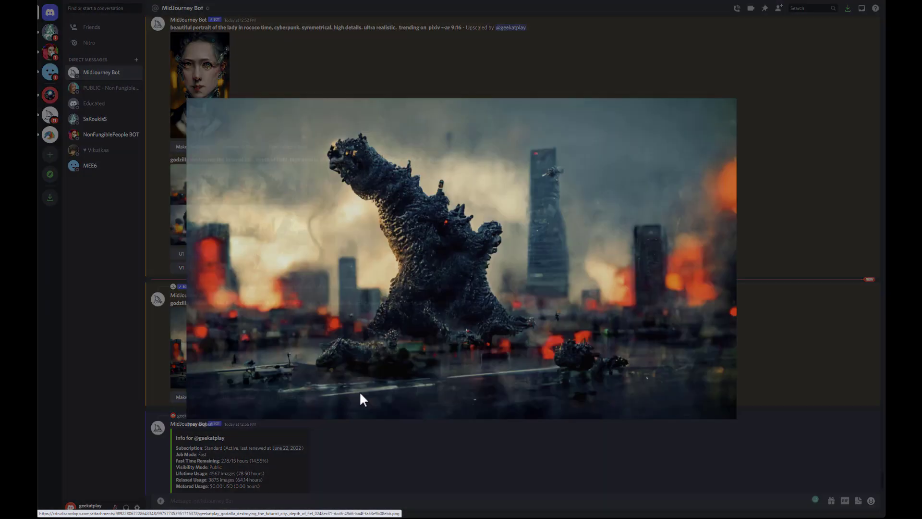
left_click(801, 351)
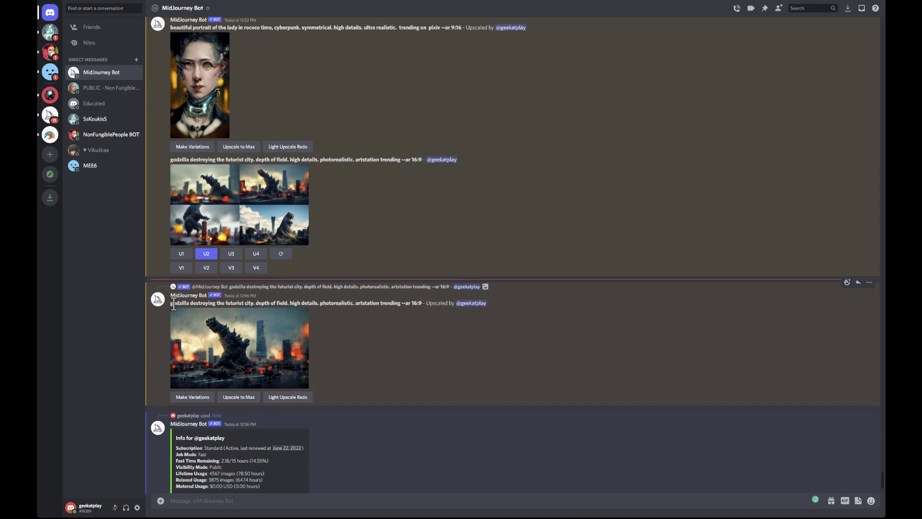
left_click_drag(170, 302, 403, 306)
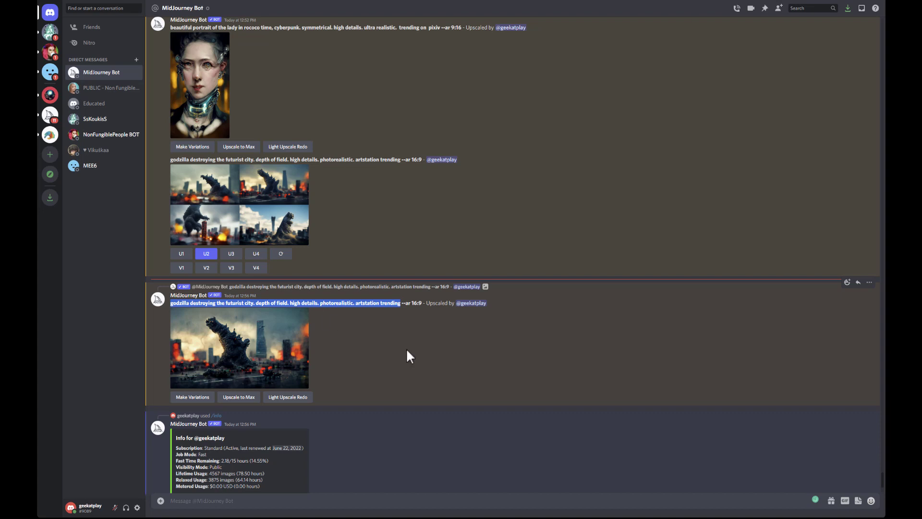
left_click(439, 356)
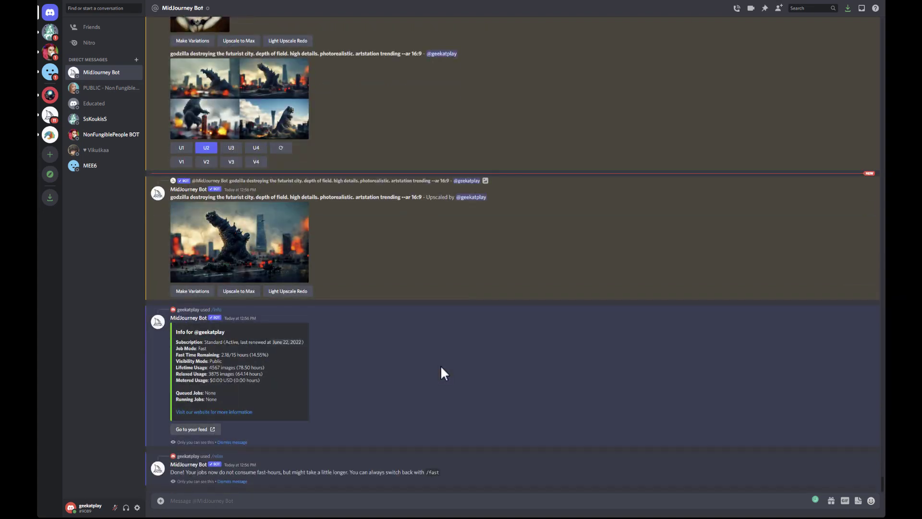
Step: Look back through the conversation at the winter forest image grids and their upscaled versions
scroll(441, 366, "up", 10)
scroll(444, 374, "up", 15)
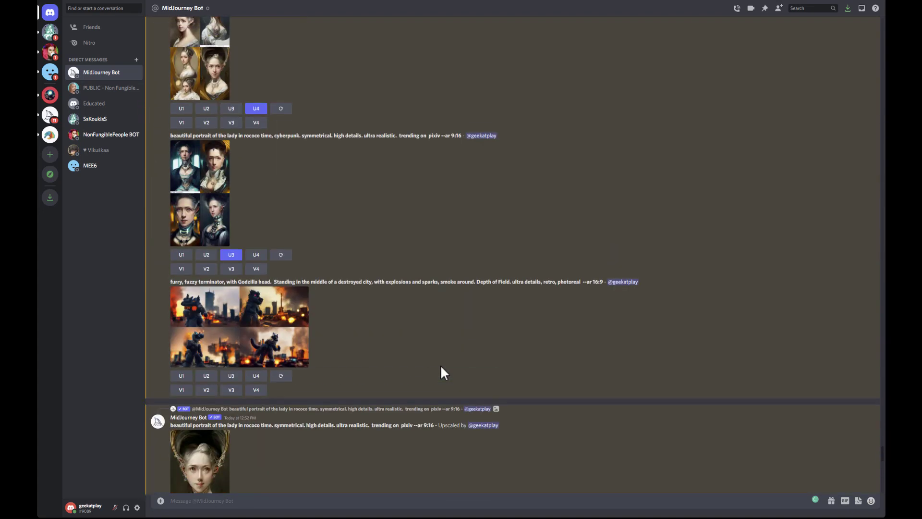
scroll(440, 365, "up", 10)
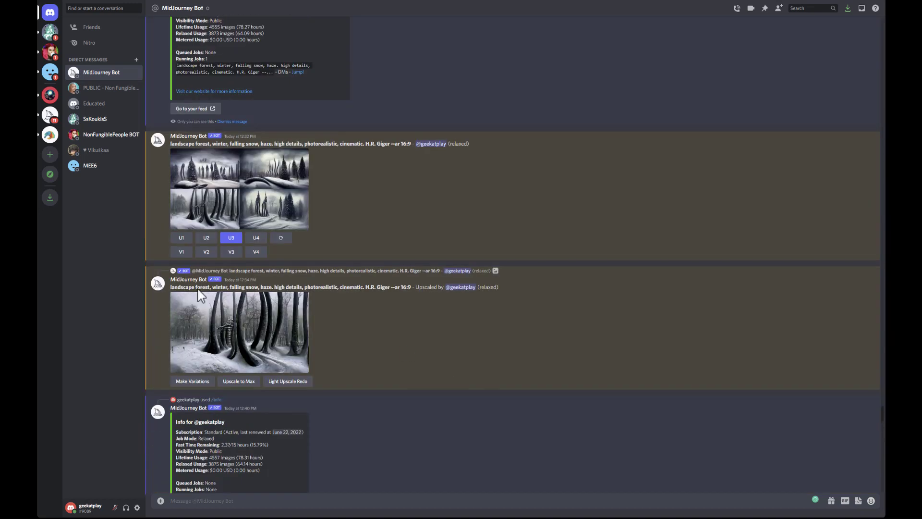
scroll(296, 283, "up", 10)
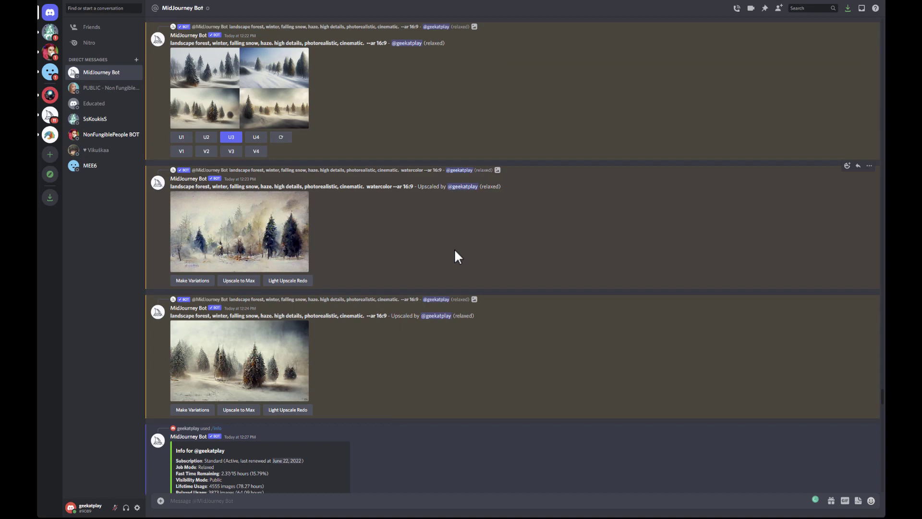
scroll(454, 250, "up", 3)
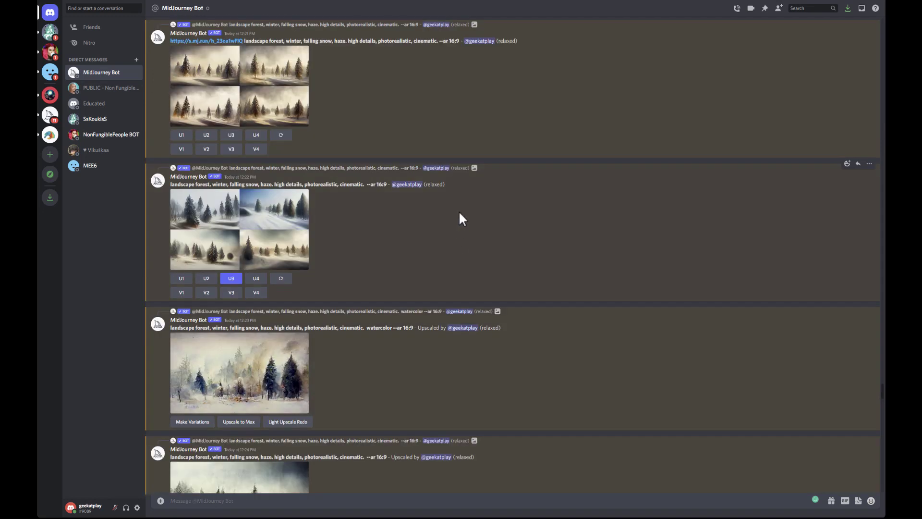
scroll(460, 211, "up", 4)
scroll(464, 292, "down", 4)
scroll(464, 292, "down", 3)
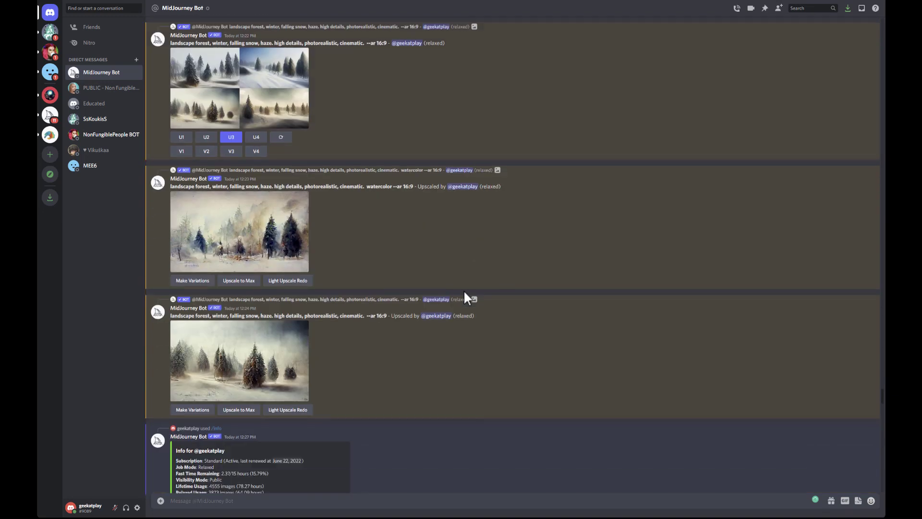
Step: Inspect the enlarged first anime girl grid and upscale its fourth image
scroll(446, 342, "down", 11)
scroll(446, 342, "down", 12)
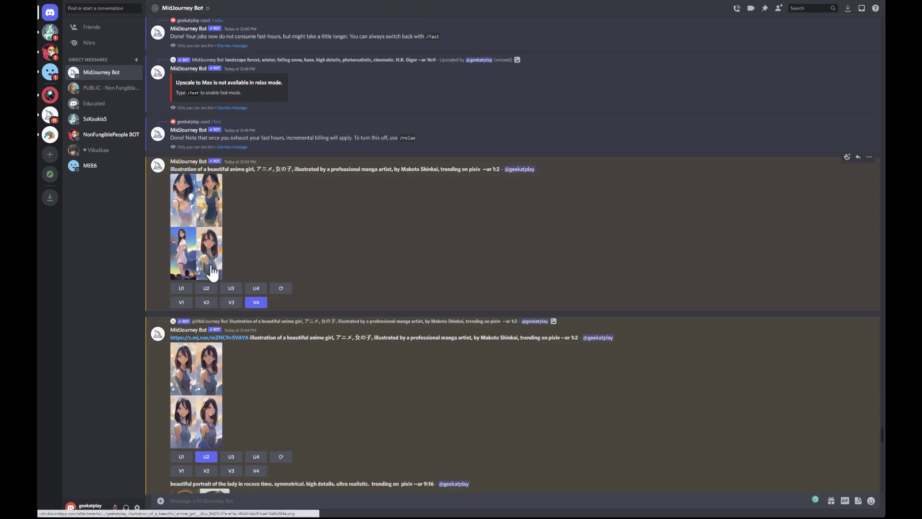
left_click(189, 233)
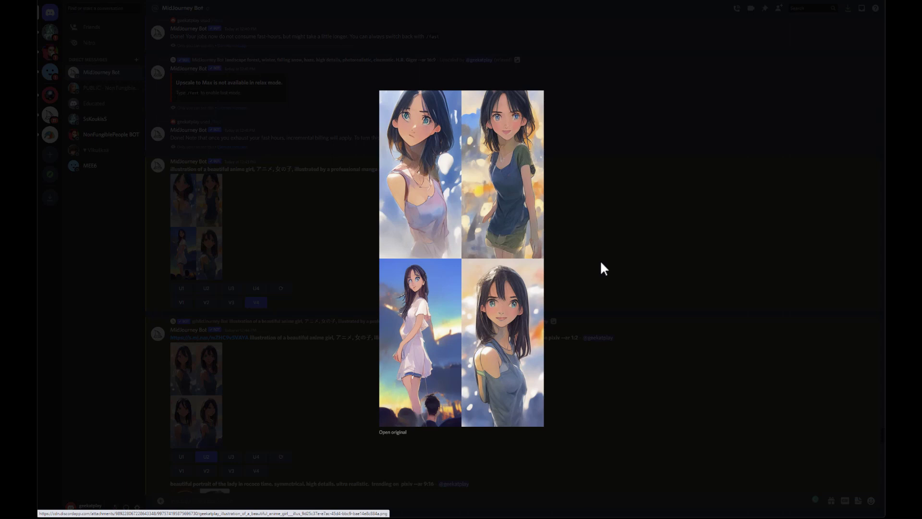
left_click(615, 249)
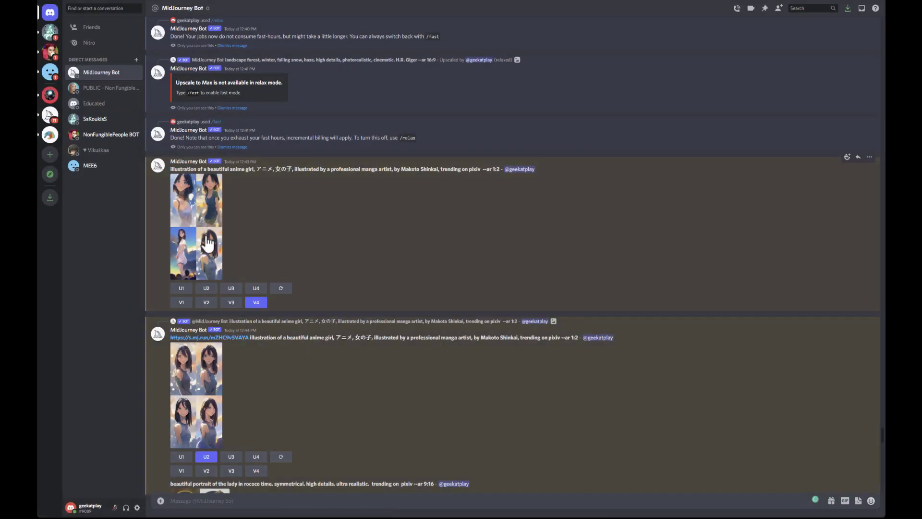
left_click(255, 288)
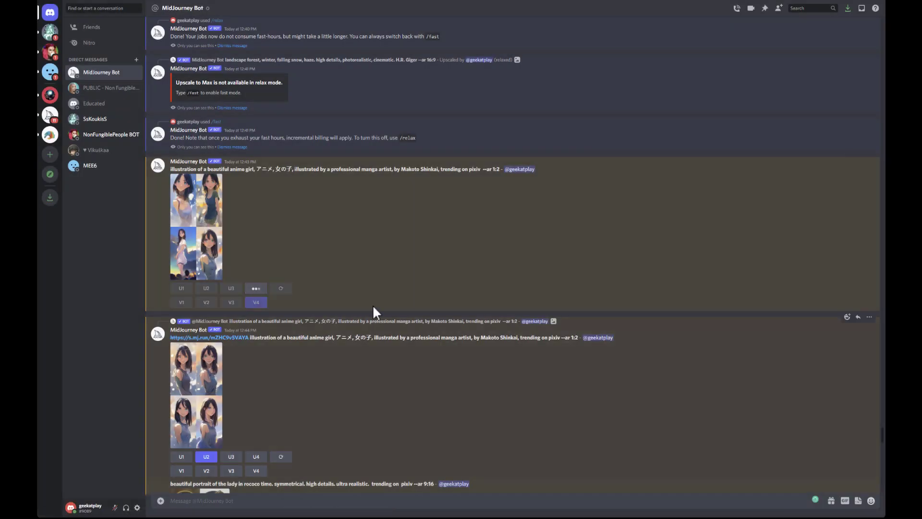
left_click(202, 228)
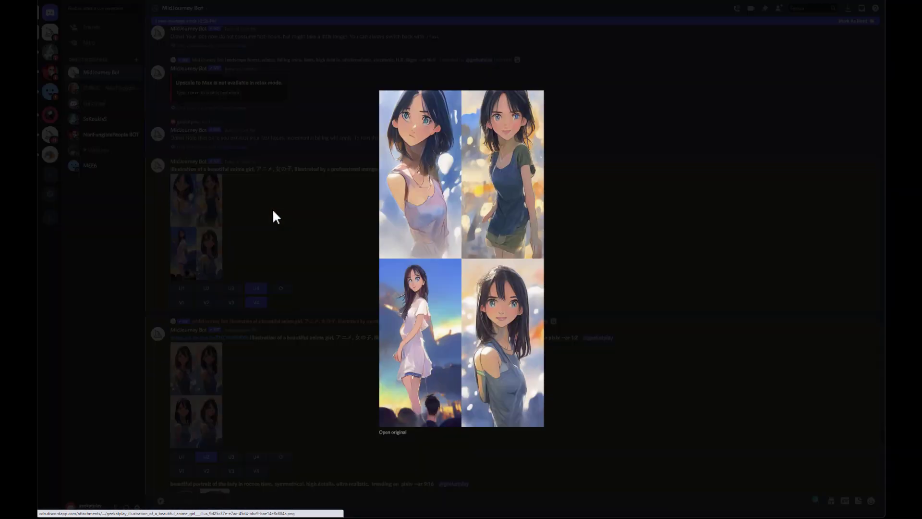
left_click(604, 256)
Step: View the rococo lady portrait grid enlarged, followed by the upscaled version of its fourth image
scroll(353, 345, "down", 9)
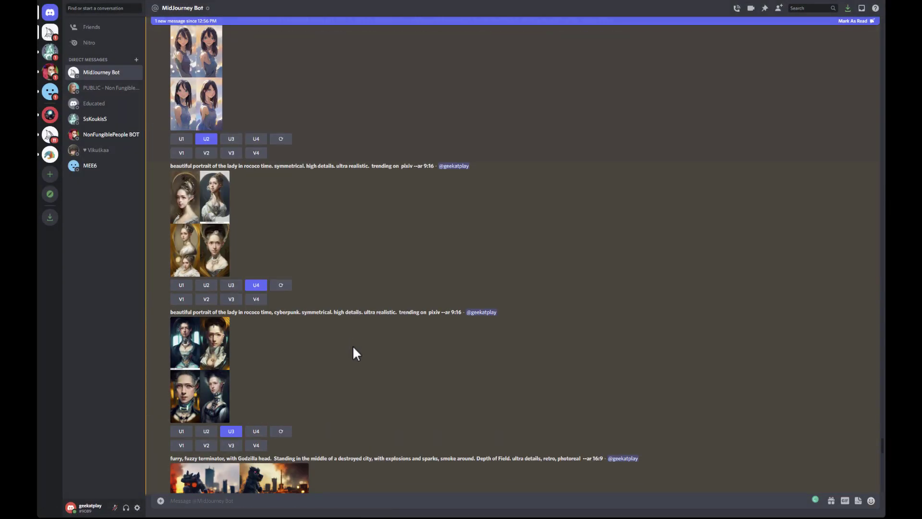
left_click(226, 142)
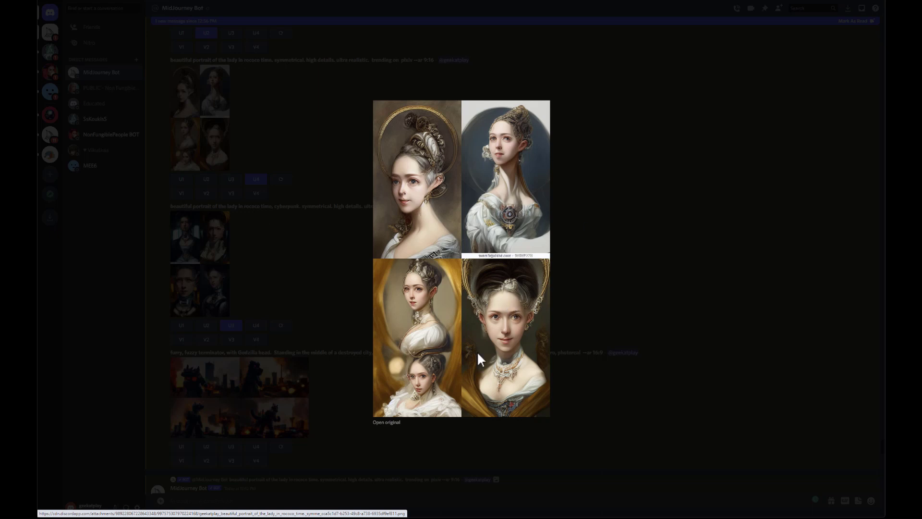
left_click(604, 290)
scroll(257, 261, "down", 3)
scroll(259, 264, "down", 4)
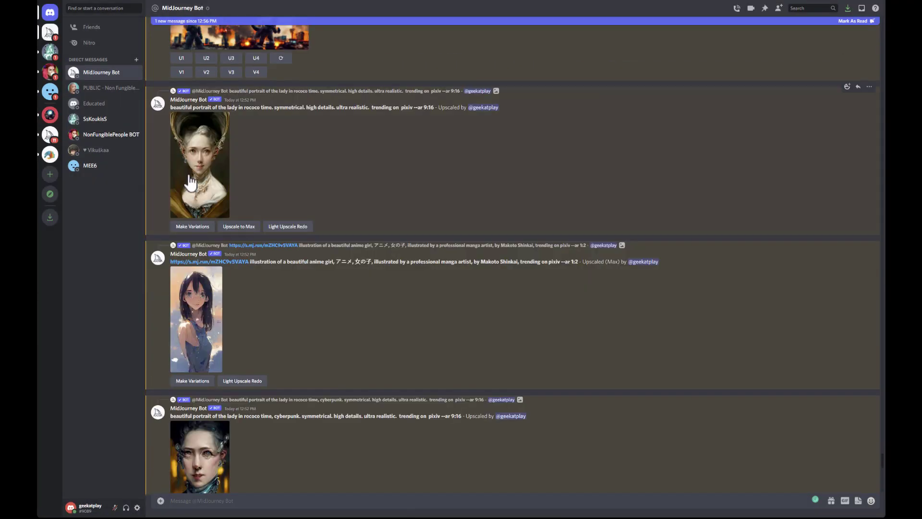
left_click(202, 159)
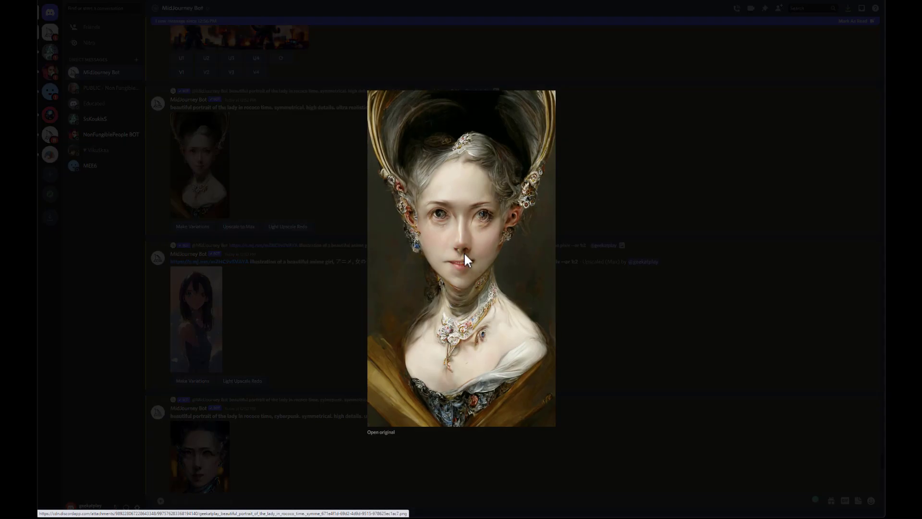
left_click(584, 246)
Step: Compare the upscaled rococo lady portrait with its grid again and request a Light Upscale Redo of it
scroll(216, 278, "up", 7)
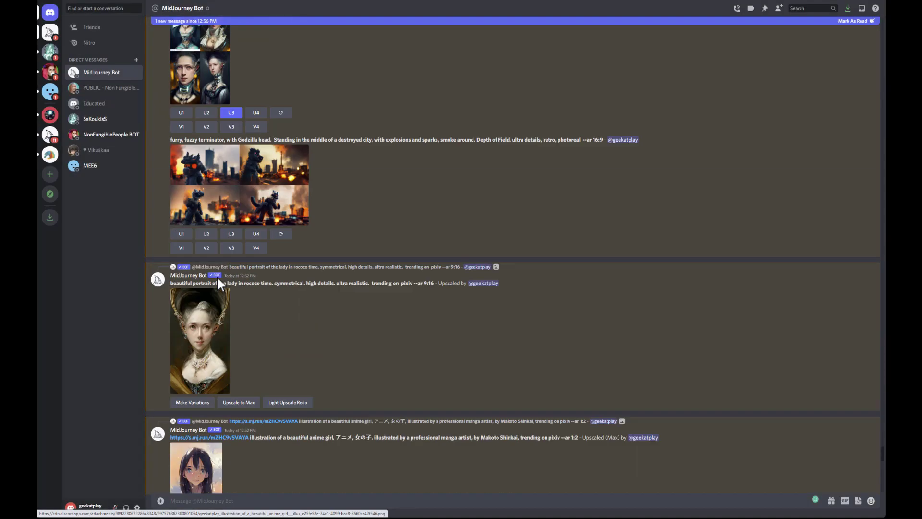
left_click(209, 115)
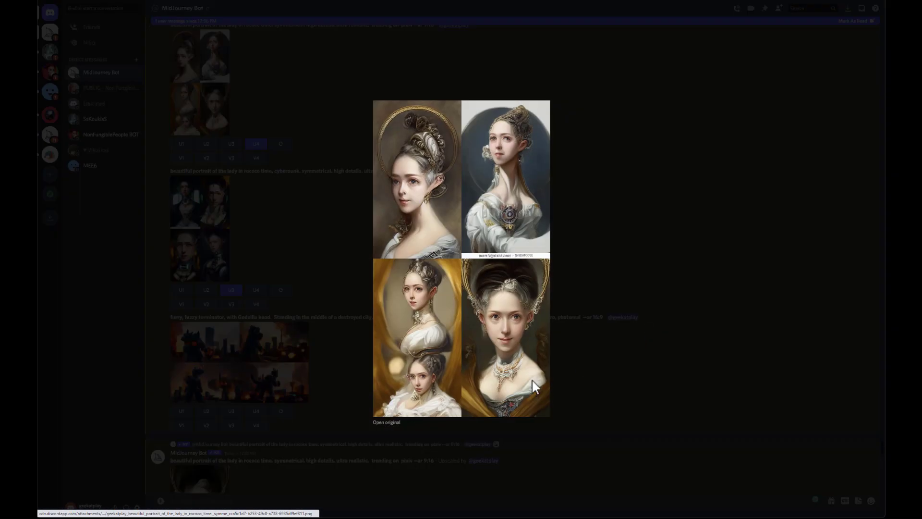
left_click(595, 231)
scroll(321, 357, "down", 5)
left_click(200, 236)
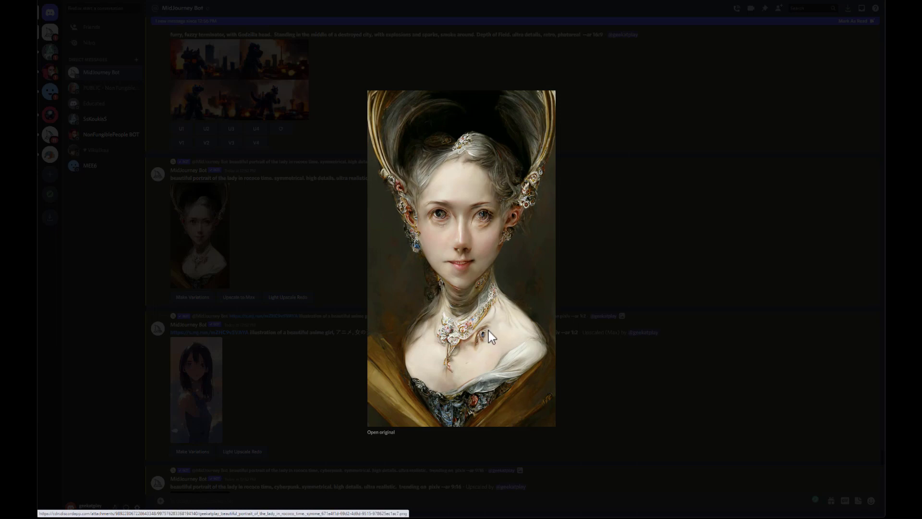
left_click(335, 255)
left_click(288, 299)
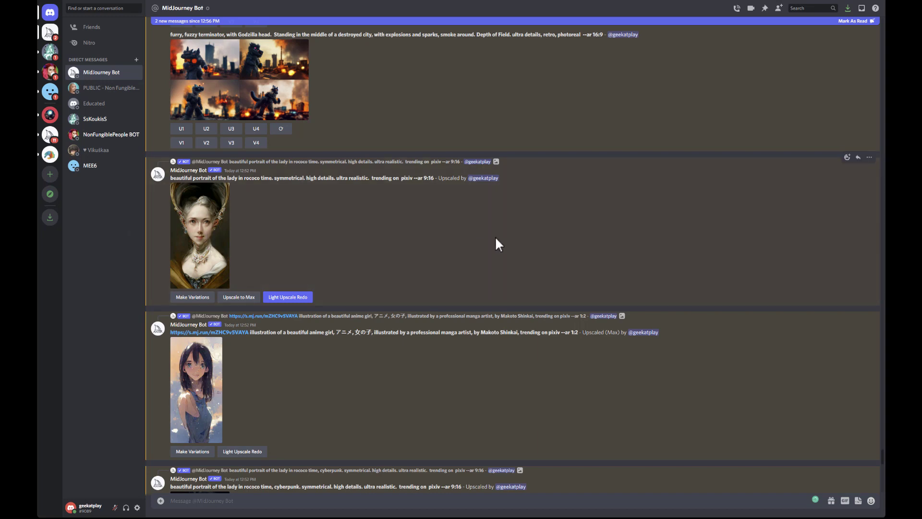
left_click(203, 239)
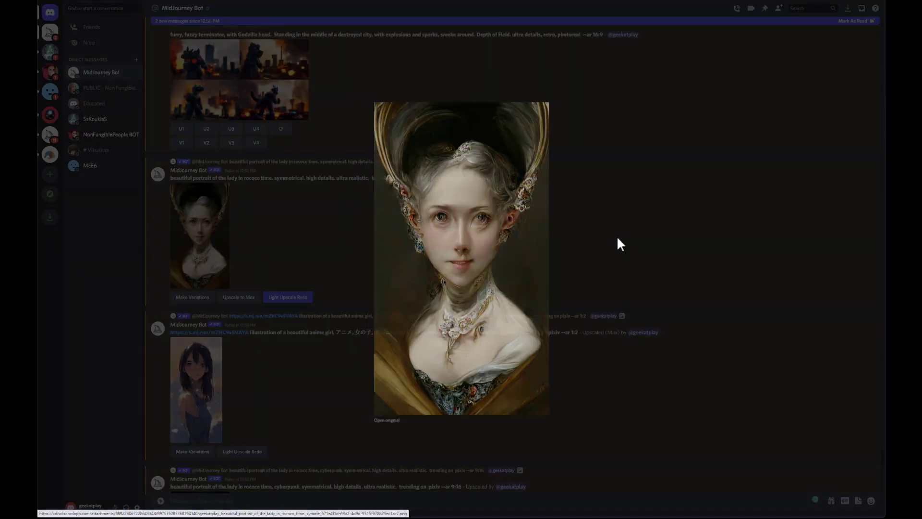
left_click(617, 236)
Step: Check the progress of the relaxed upscale jobs and examine the finished anime girl upscale enlarged
scroll(446, 283, "down", 3)
scroll(447, 289, "down", 10)
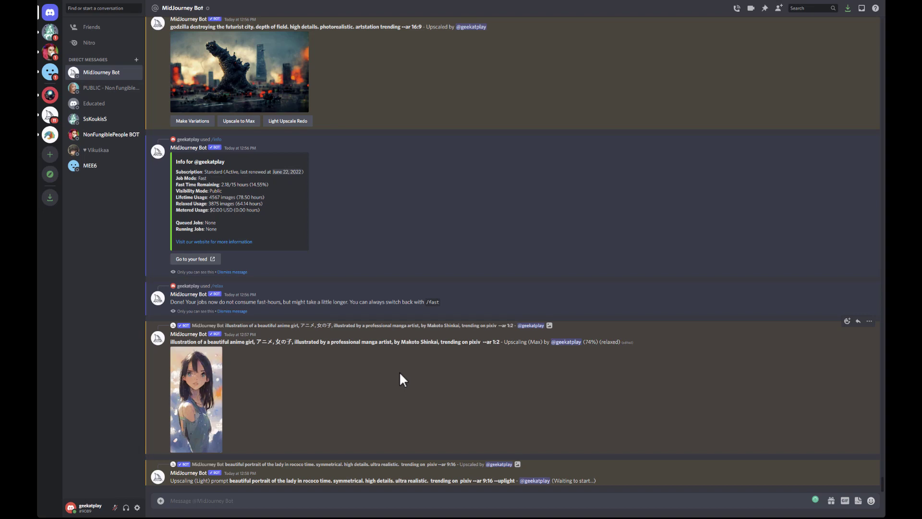
scroll(462, 291, "up", 4)
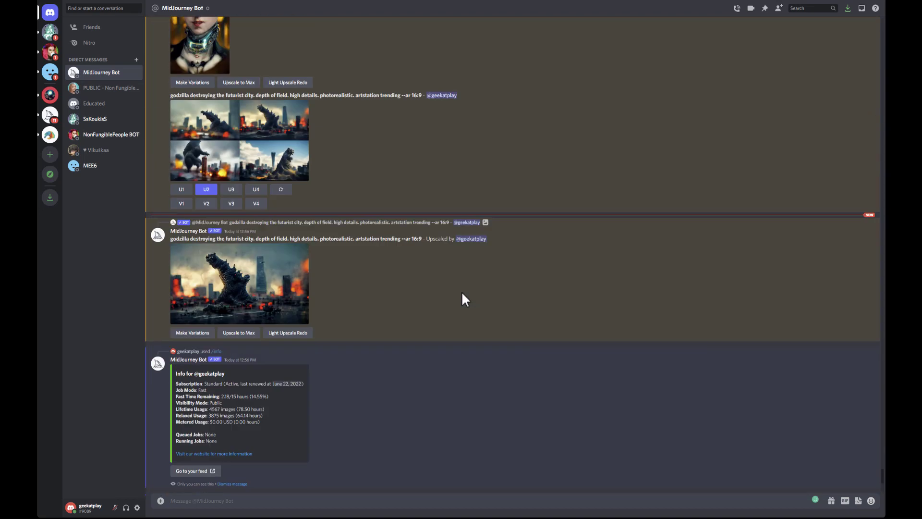
scroll(463, 291, "up", 4)
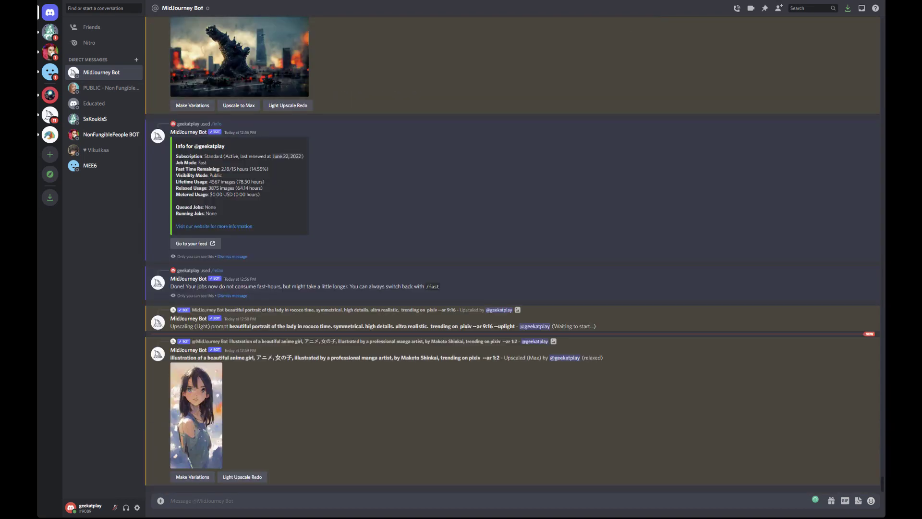
left_click(202, 405)
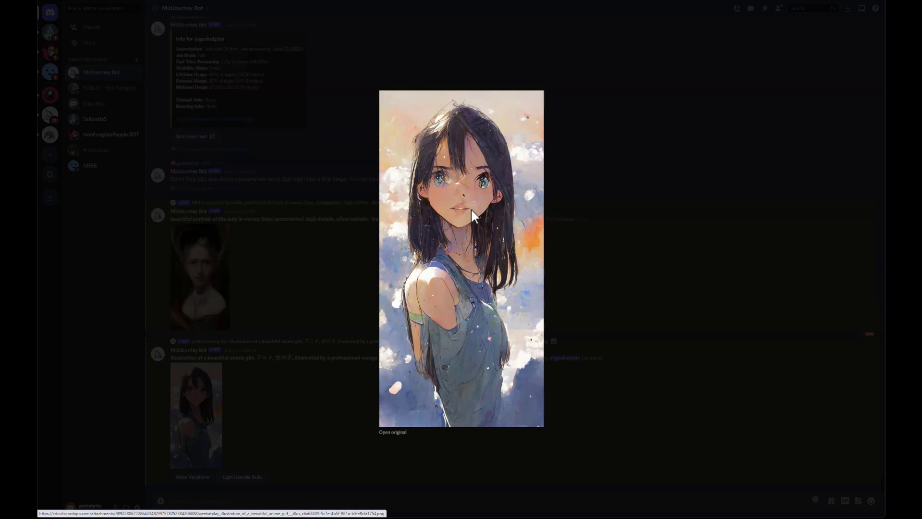
left_click(682, 291)
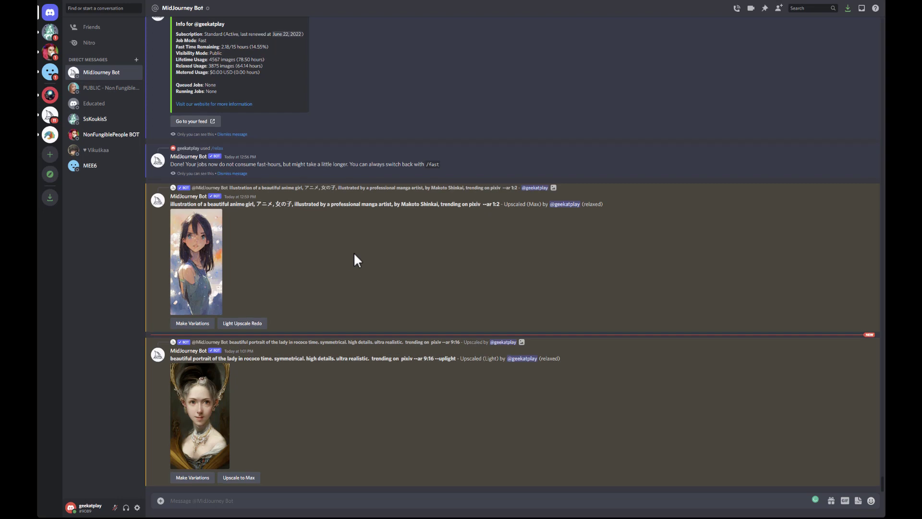
Step: Compare the original upscaled rococo lady portrait with its light upscale version, viewing each one enlarged
scroll(393, 192, "up", 10)
scroll(275, 153, "up", 5)
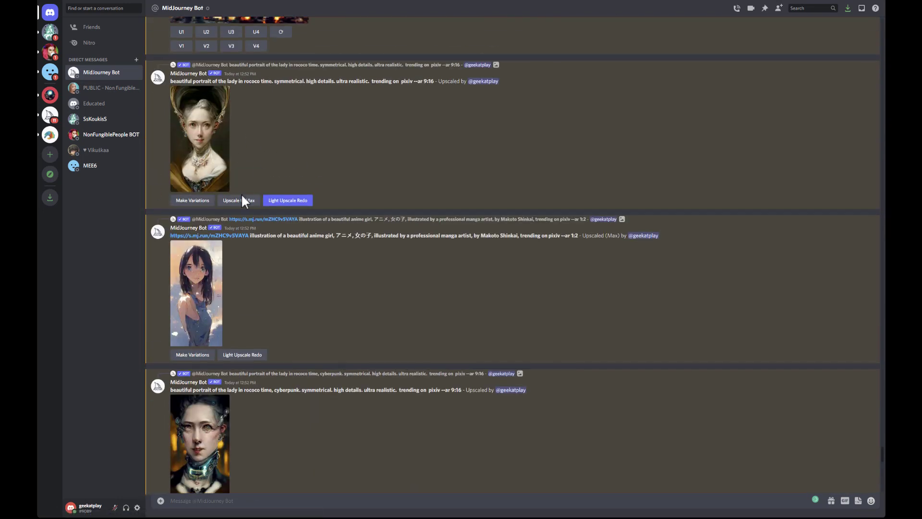
left_click(201, 160)
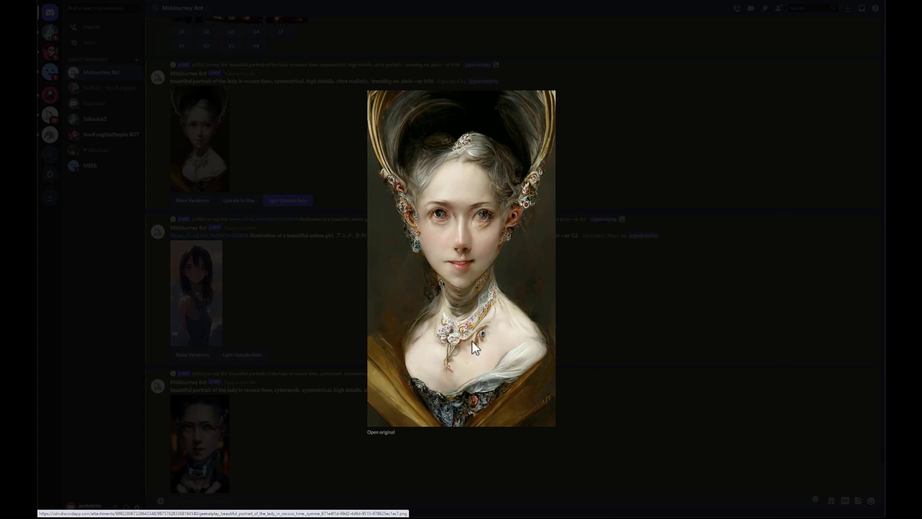
left_click(599, 299)
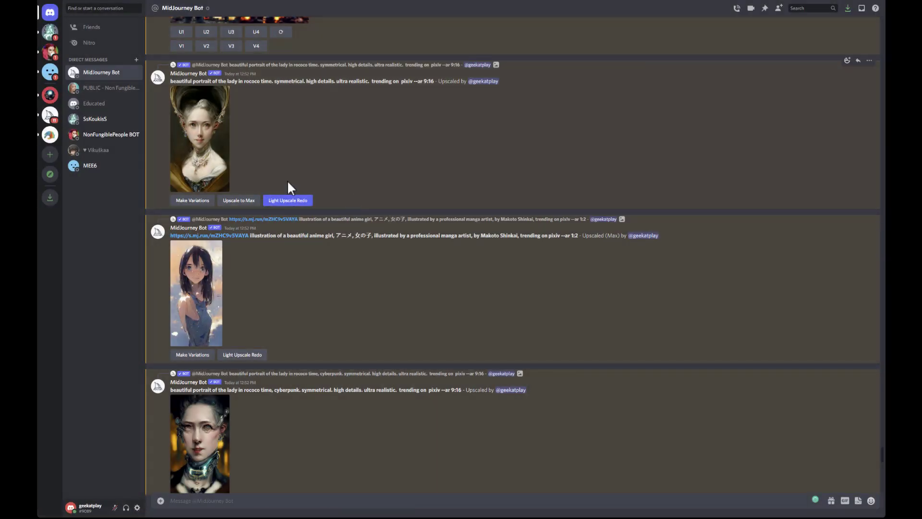
scroll(329, 342, "down", 15)
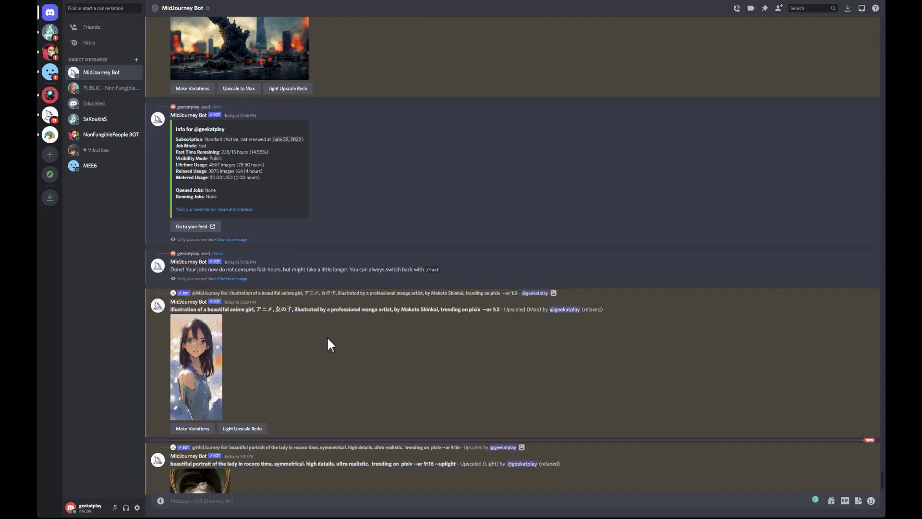
scroll(326, 336, "down", 3)
left_click(201, 418)
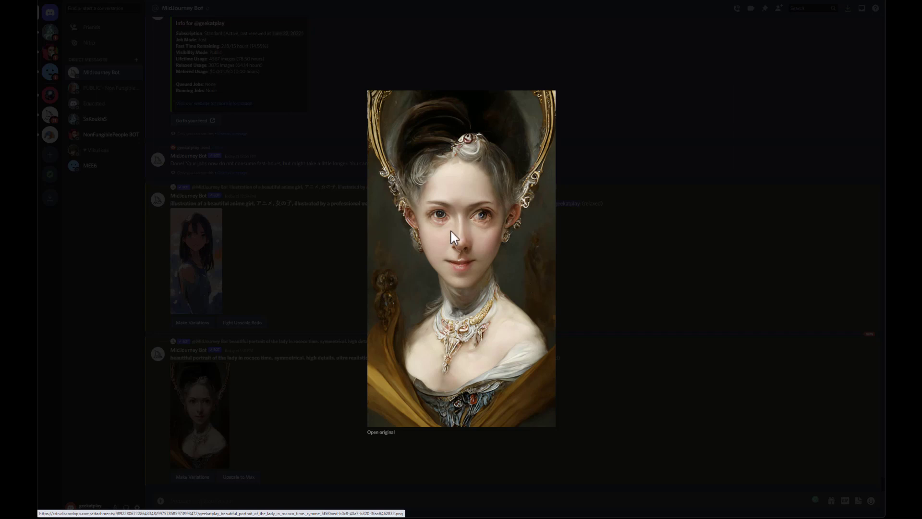
left_click(279, 268)
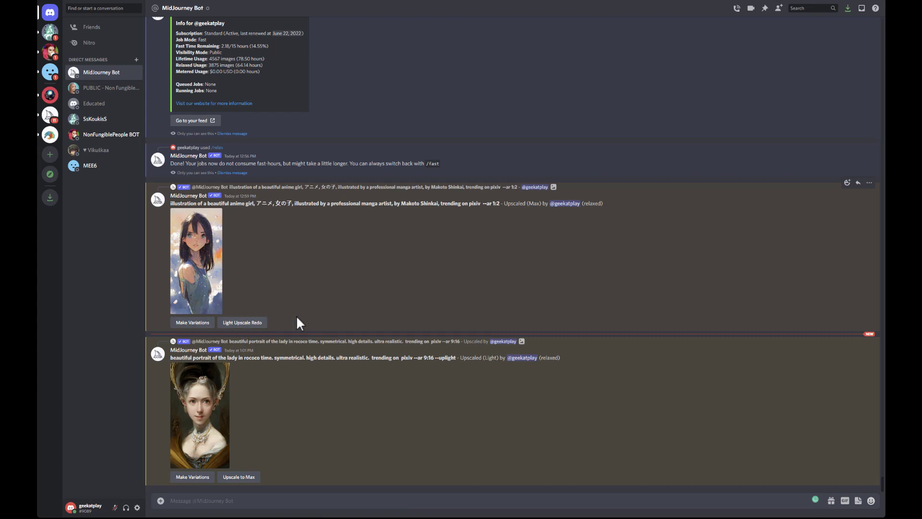
scroll(296, 315, "up", 5)
scroll(353, 267, "down", 5)
scroll(341, 315, "up", 15)
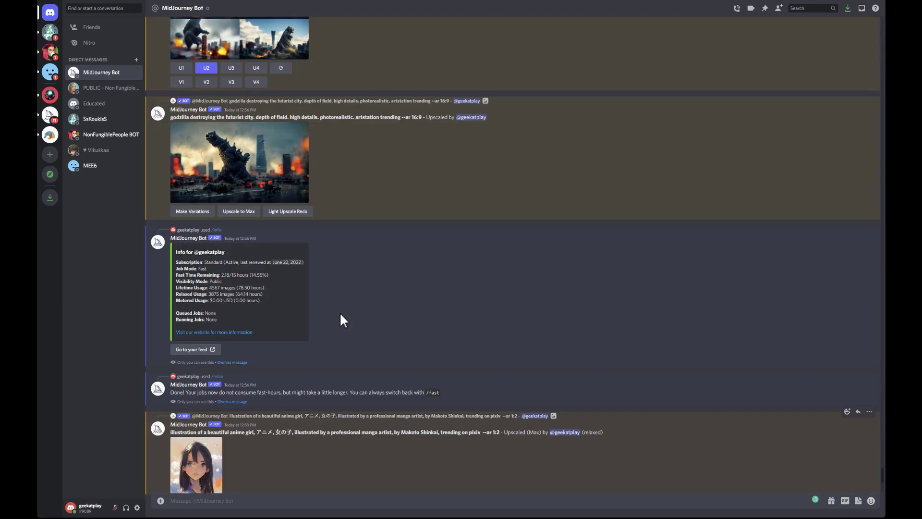
scroll(340, 317, "up", 5)
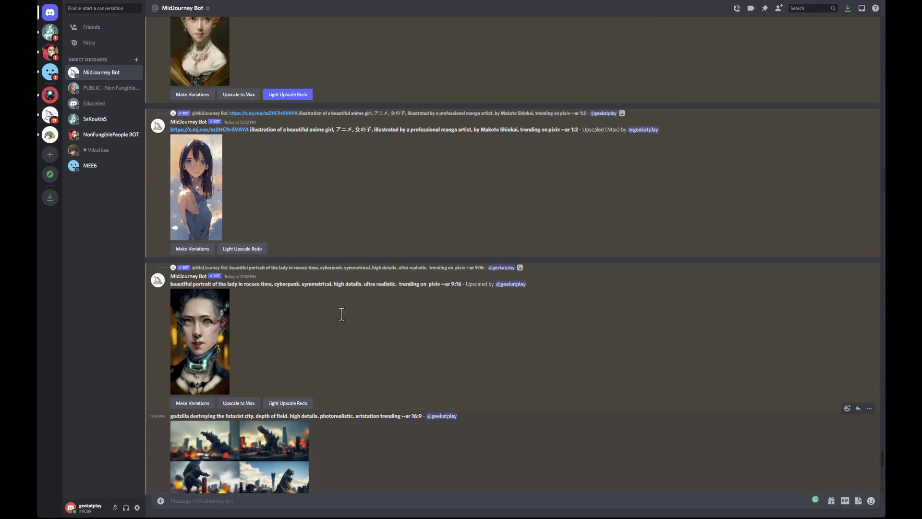
scroll(341, 315, "down", 15)
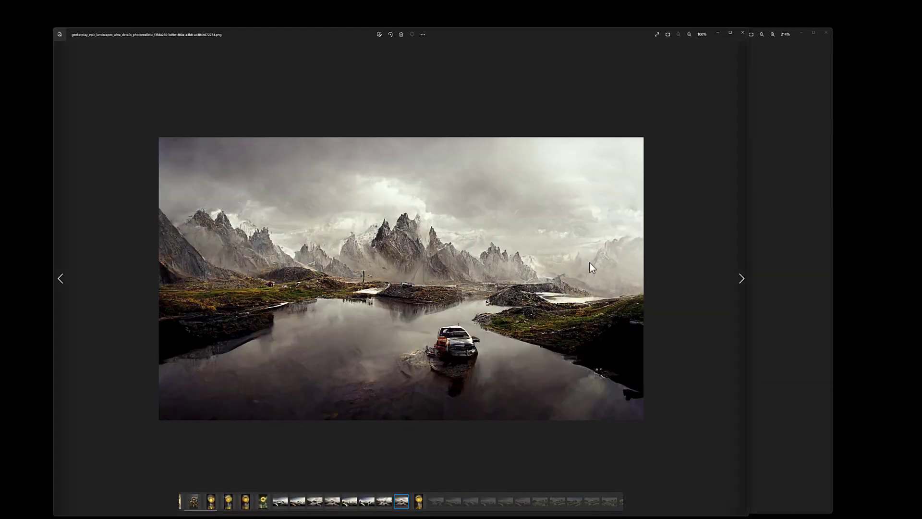
Step: View several of the other saved epic landscape renders with lakes and mountains one after another
left_click(434, 503)
left_click(454, 503)
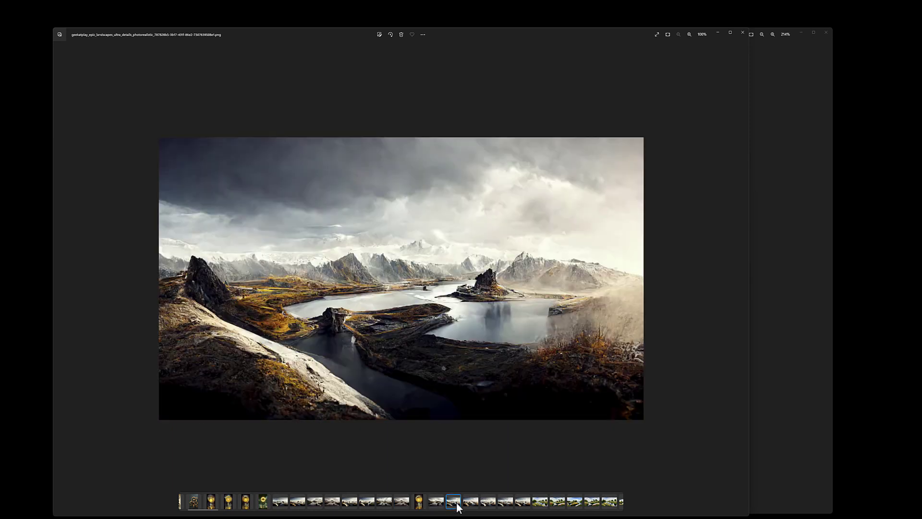
left_click(484, 503)
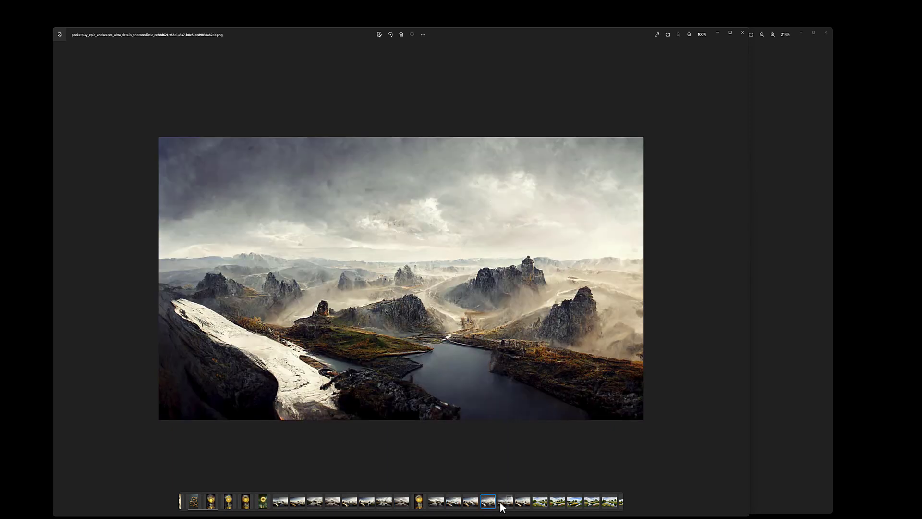
left_click(502, 504)
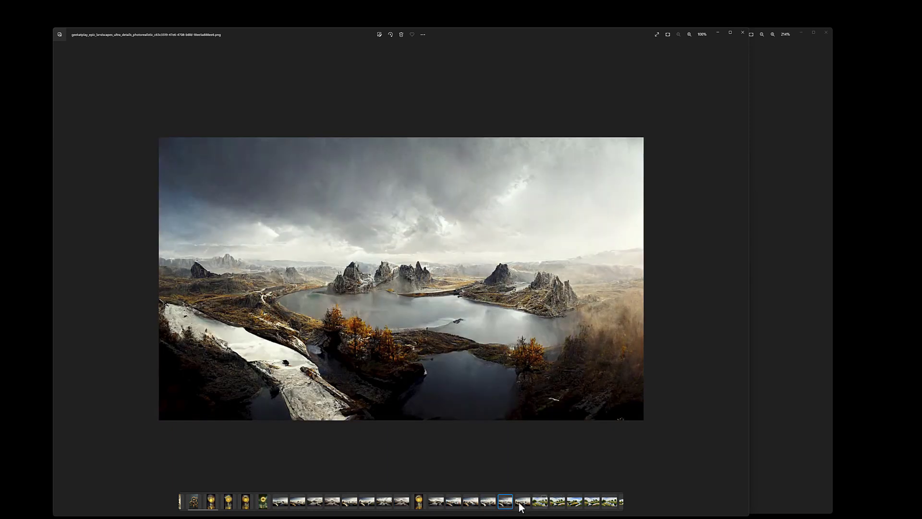
left_click(282, 504)
Step: Compare the saved cyberpunk and futuristic city renders seen from above, viewing each one in turn
left_click(312, 503)
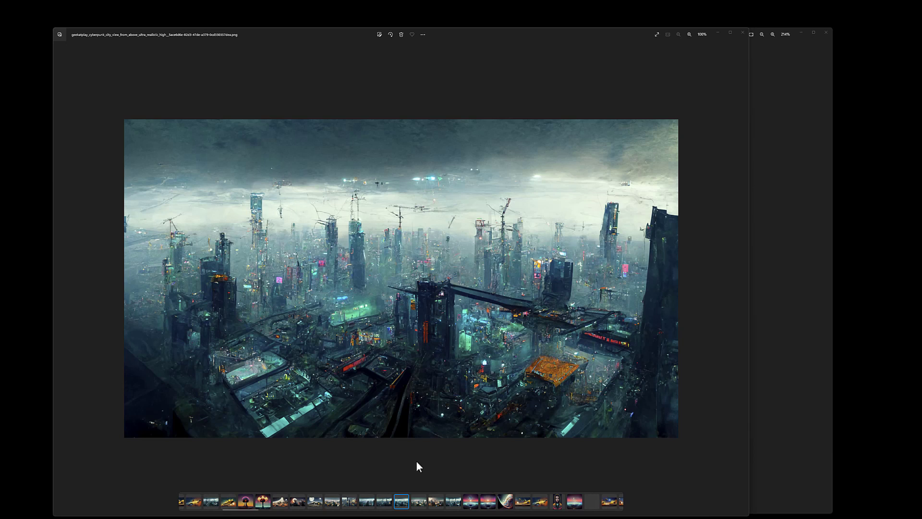
left_click(418, 502)
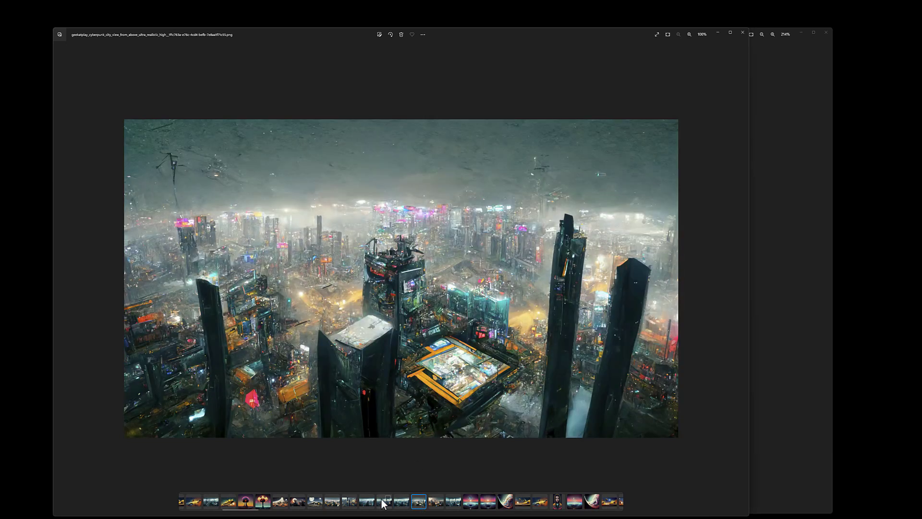
left_click(350, 501)
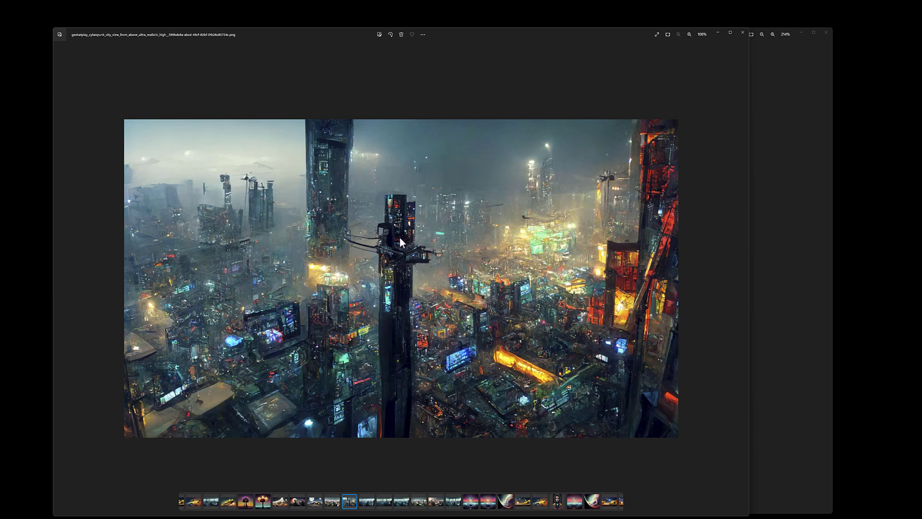
left_click(332, 501)
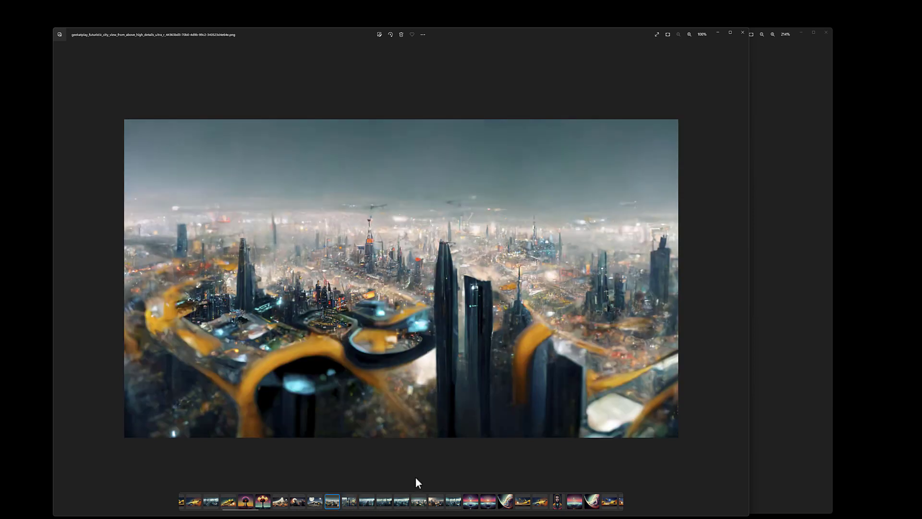
left_click(455, 504)
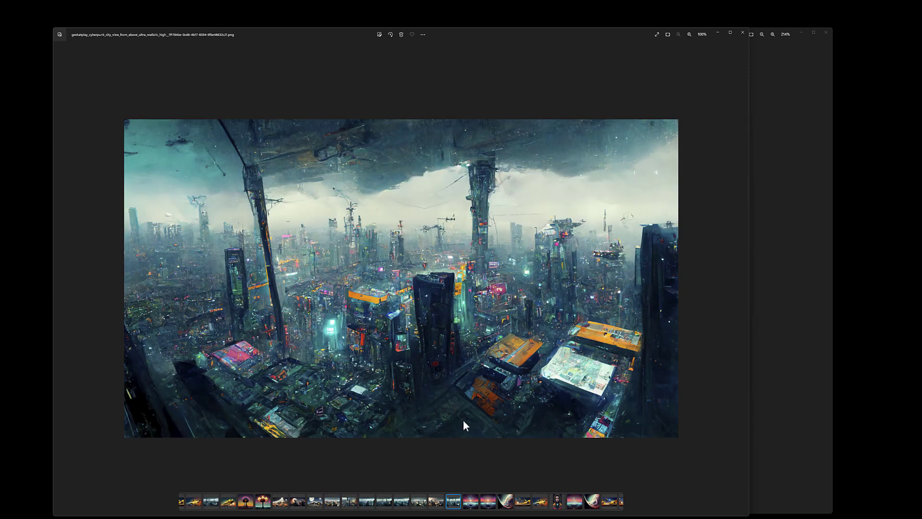
Step: View the saved atomicpunk explosion, spaceship armada and hooded cyborg girl renders
left_click(265, 503)
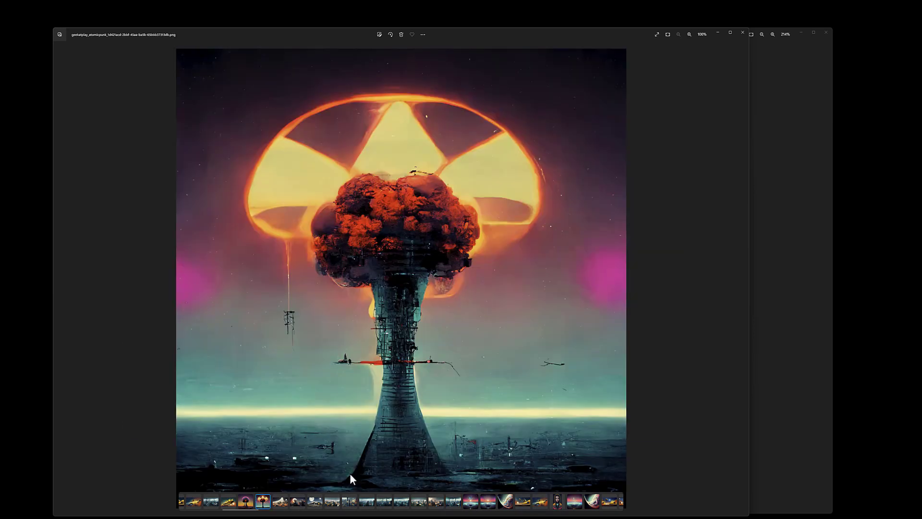
left_click(194, 505)
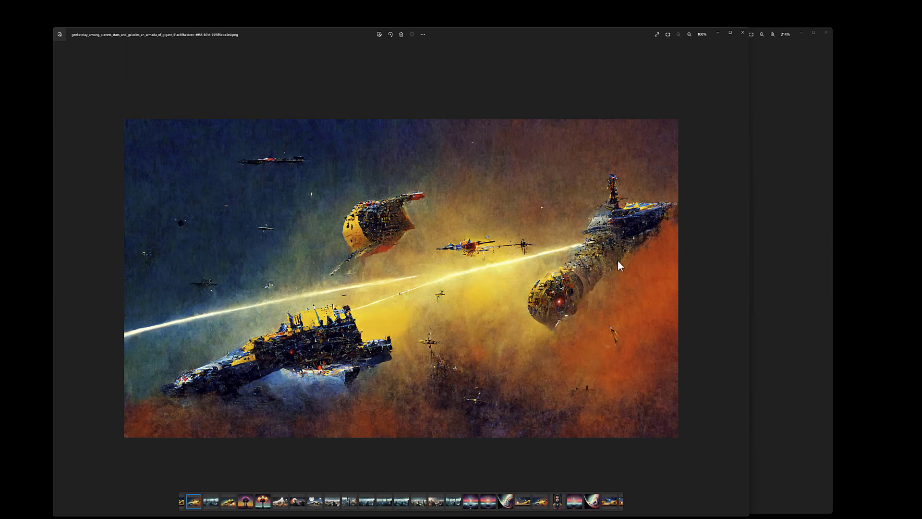
left_click(559, 503)
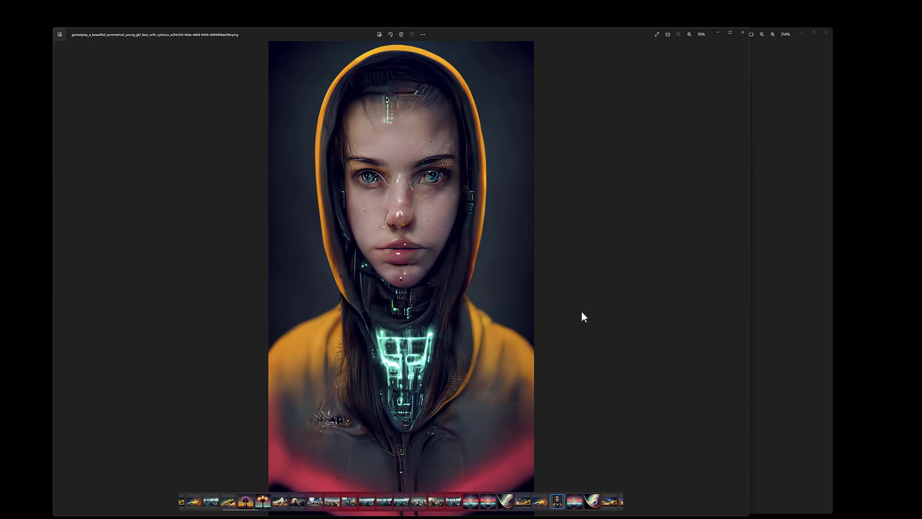
Step: Switch to the other image viewer window and view the human-with-dog-face grid and the puppy render
left_click(831, 216)
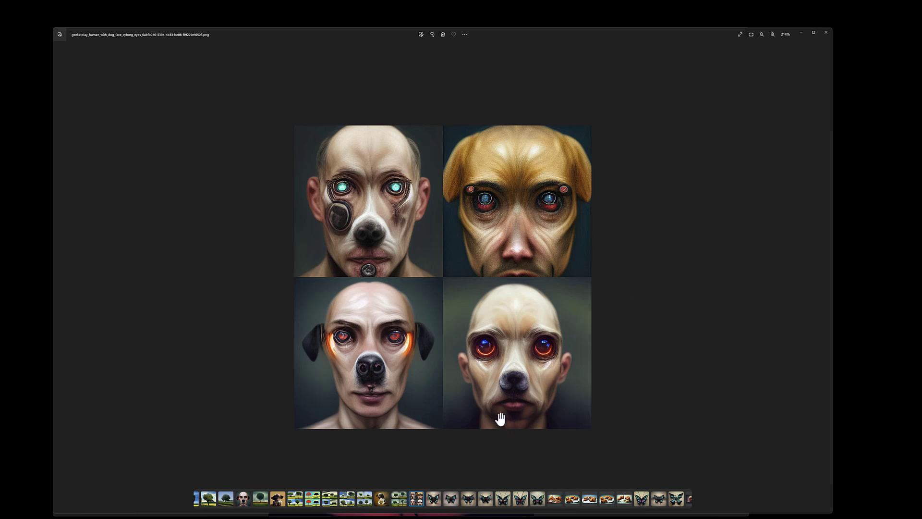
left_click(381, 502)
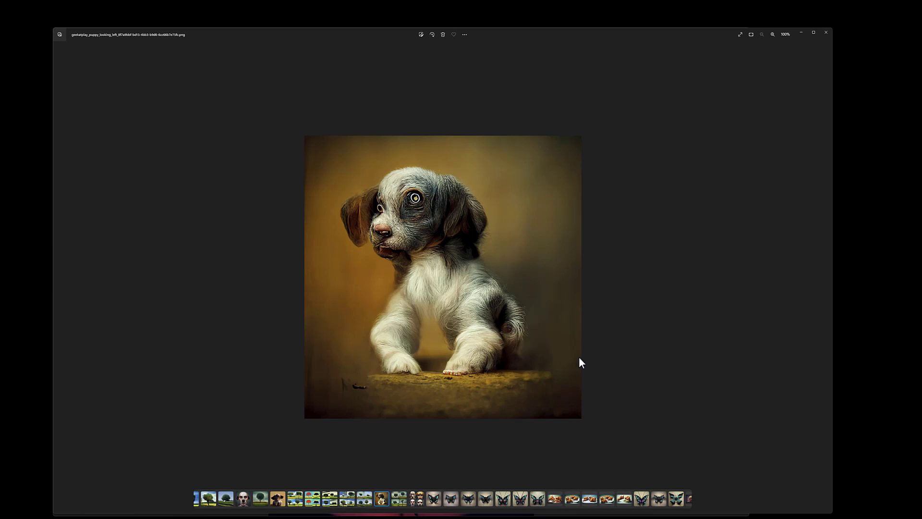
left_click(277, 506)
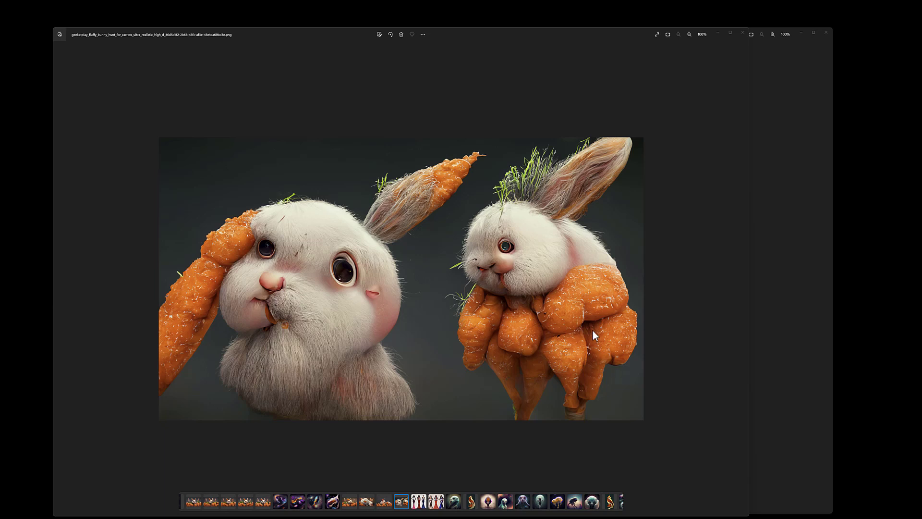
Step: Compare the saved variations of the fluffy bunny hunting for carrots, viewing each render in turn
left_click(385, 504)
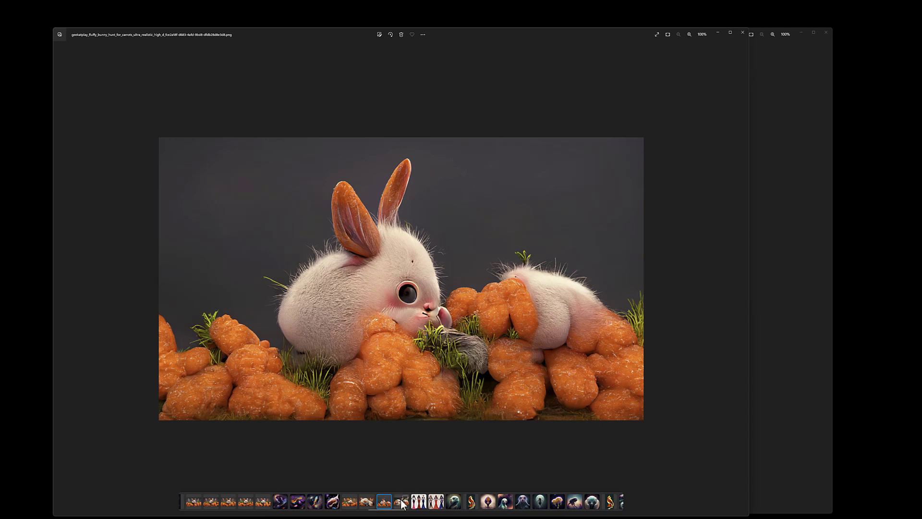
left_click(362, 505)
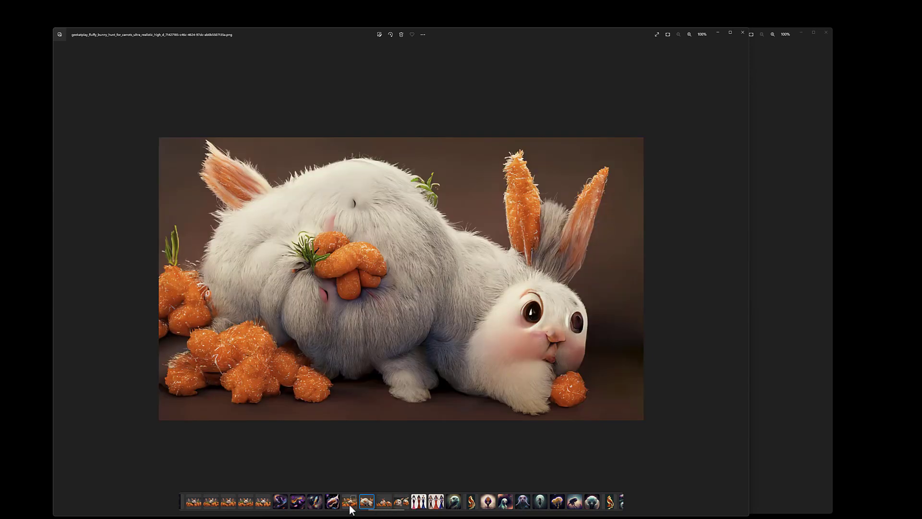
left_click(349, 504)
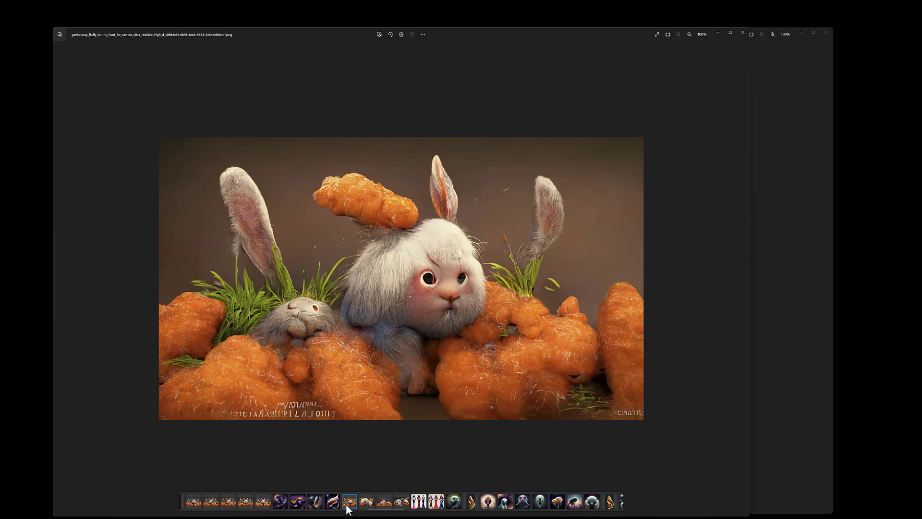
left_click(365, 506)
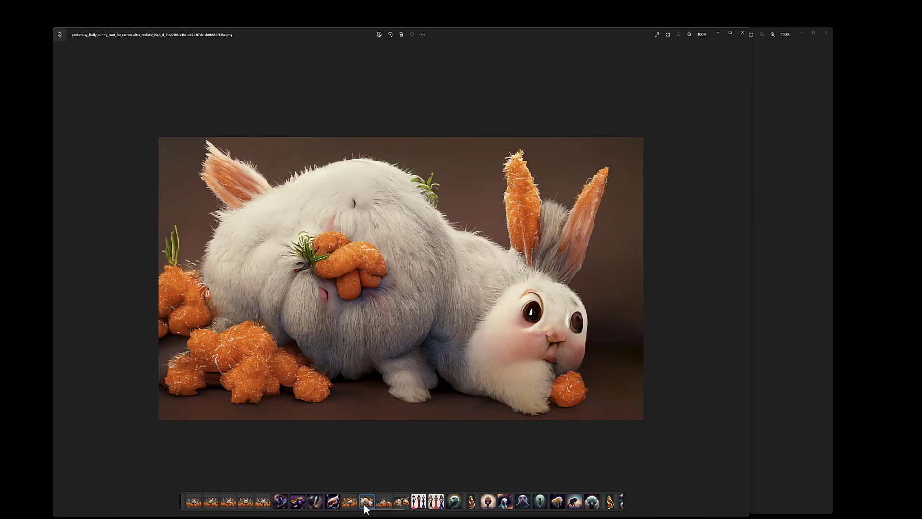
left_click(261, 503)
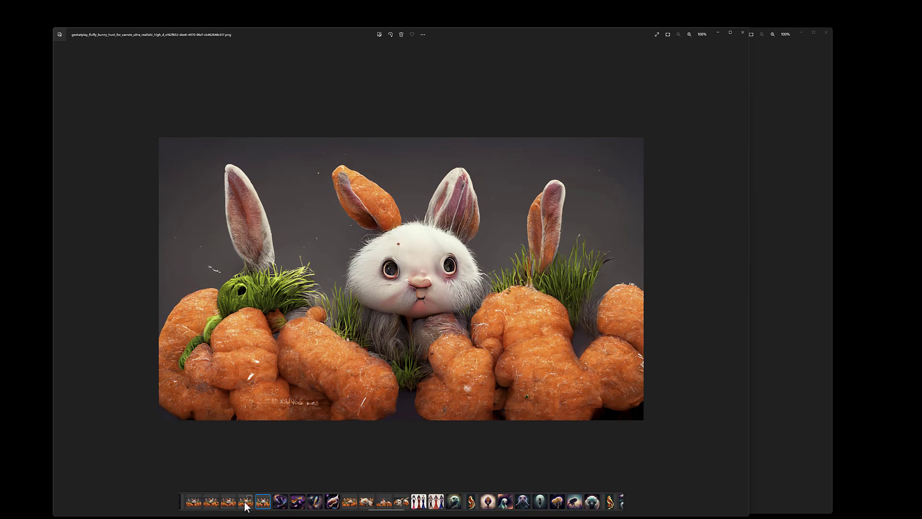
left_click(245, 502)
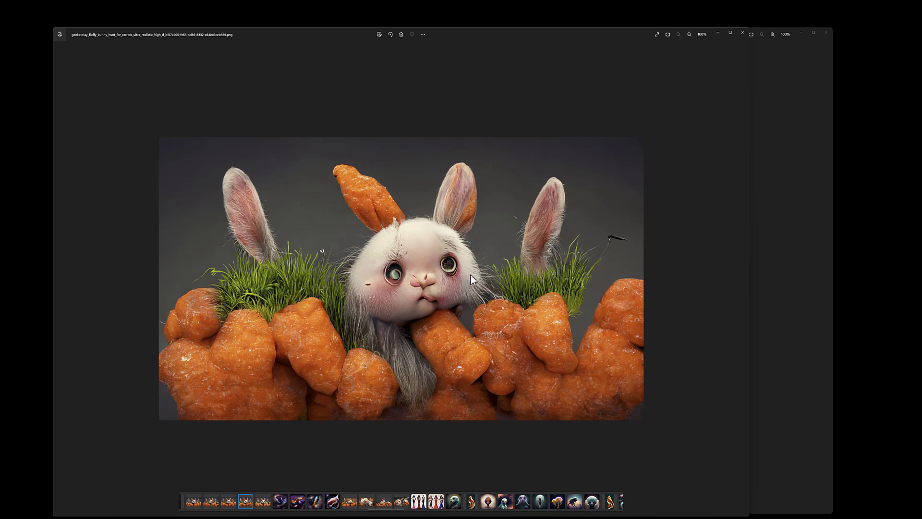
left_click(228, 504)
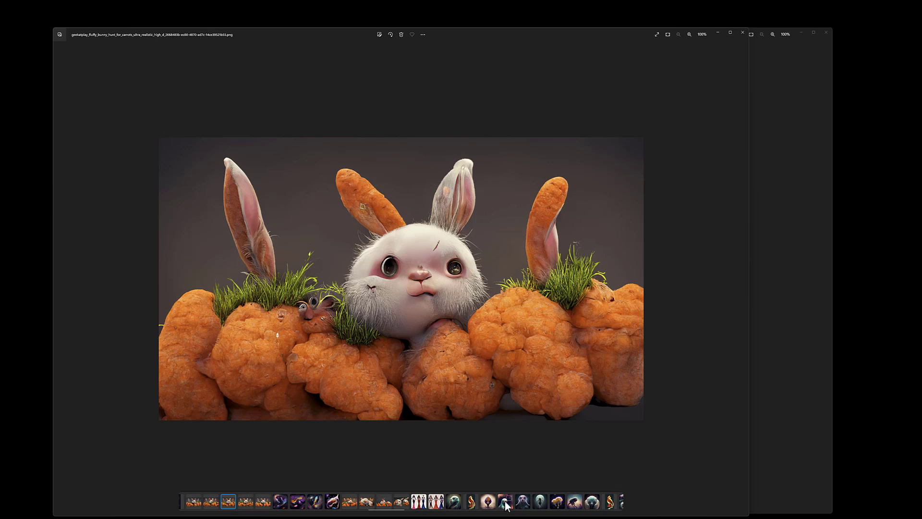
Step: View the series of most beautiful creature in the universe renders, including the electric jellyfish
left_click(453, 503)
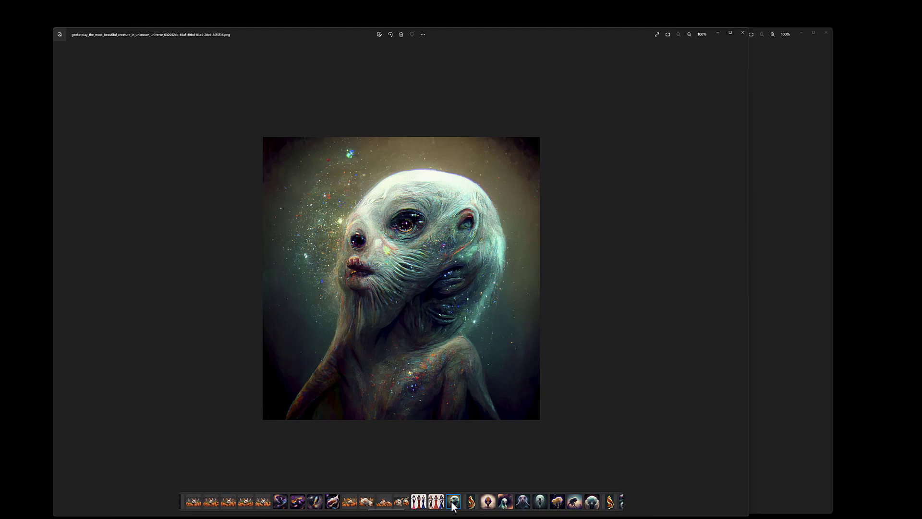
left_click(487, 507)
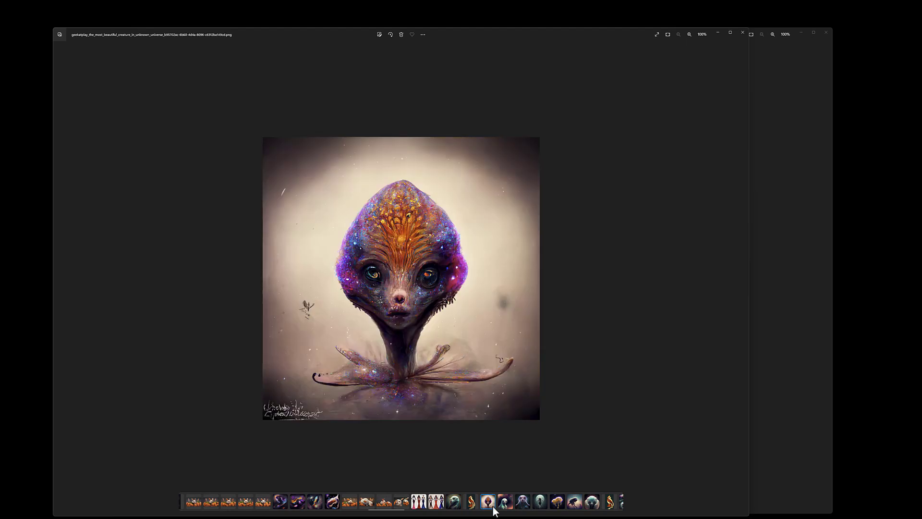
left_click(506, 508)
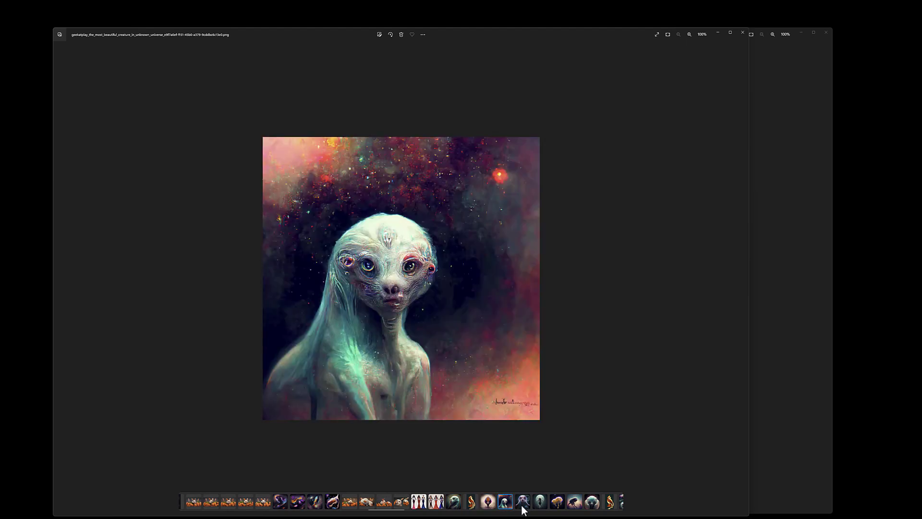
left_click(522, 508)
left_click(541, 507)
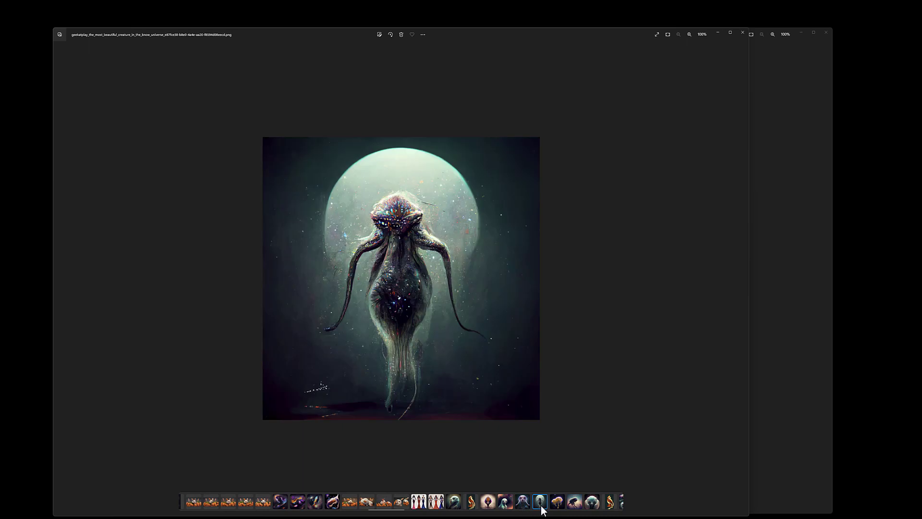
left_click(555, 507)
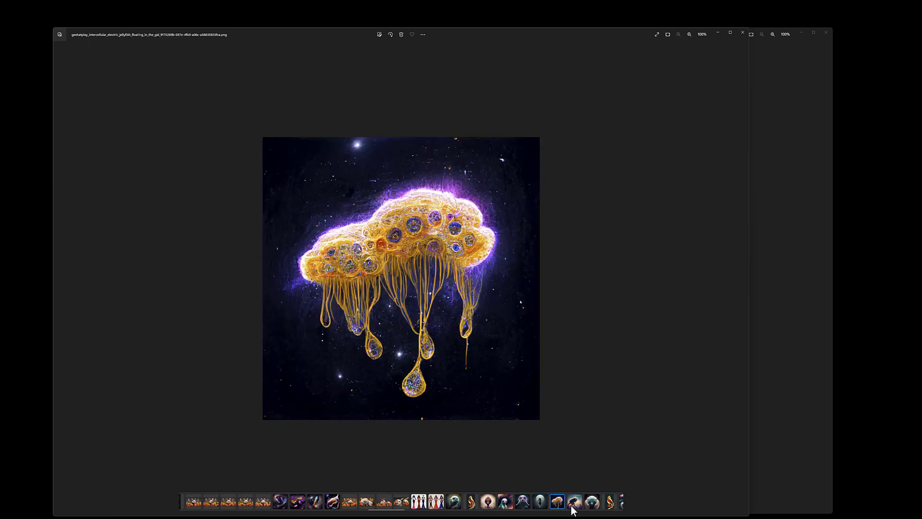
left_click(575, 507)
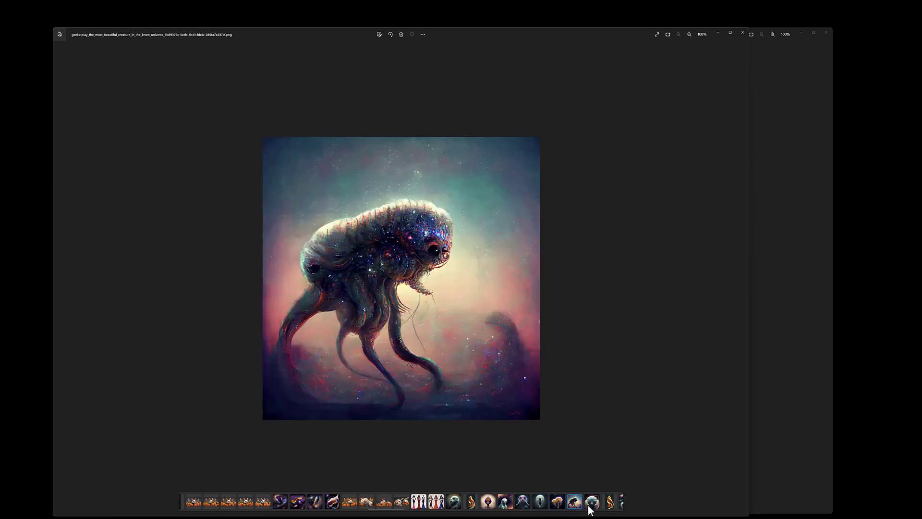
left_click(590, 508)
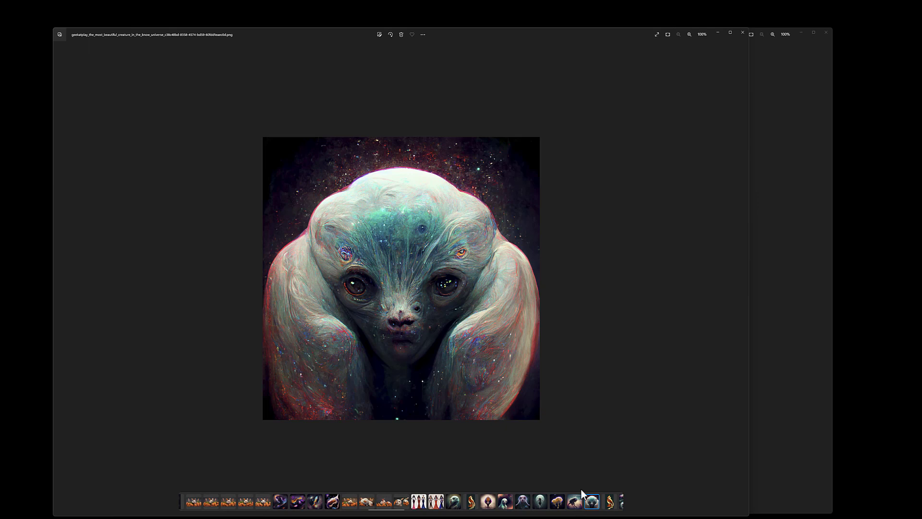
Step: Find the two contestants for Miss Universe renders and view each of them
left_click(441, 508)
left_click_drag(442, 513, 396, 515)
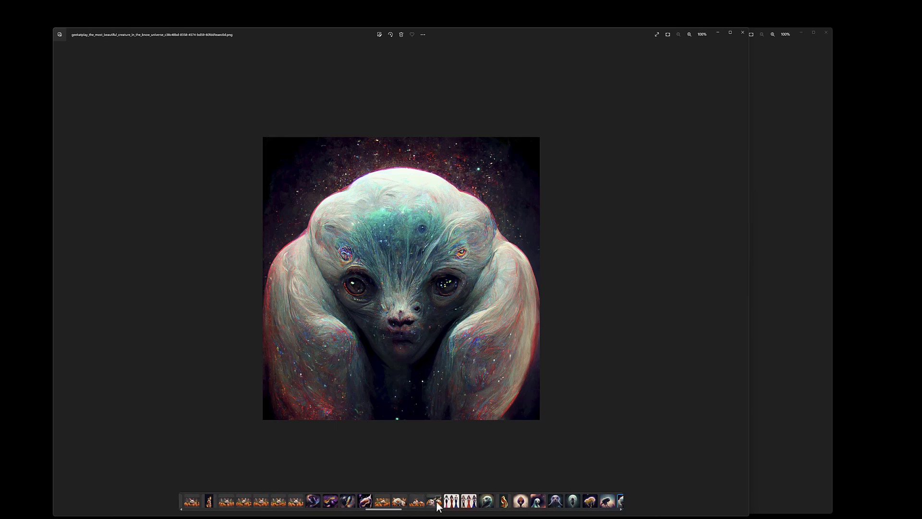
left_click(451, 502)
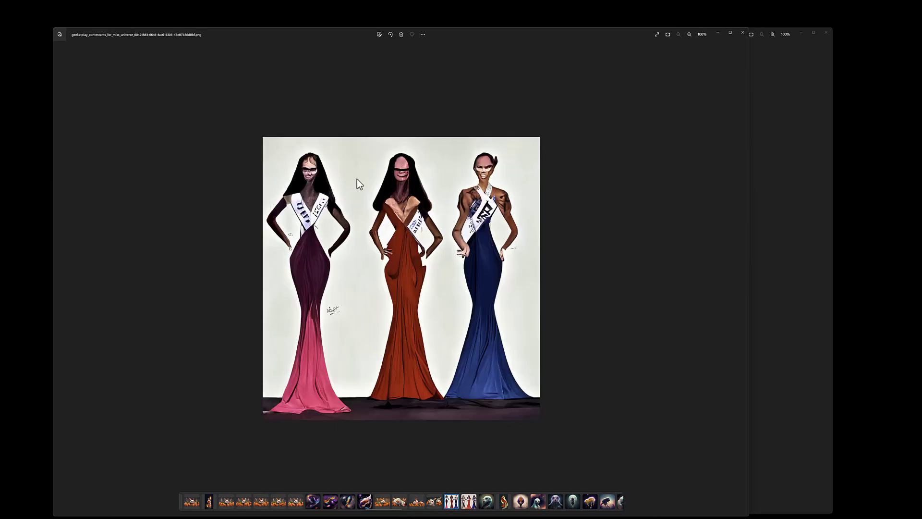
left_click(469, 502)
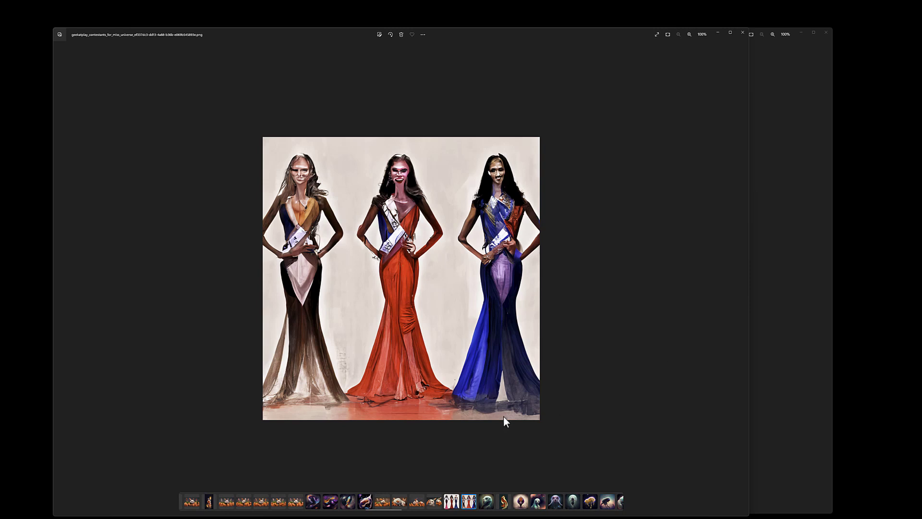
Step: View the liquid galaxy inside nebula render and the fluffy bunny with flame torch render
left_click(364, 503)
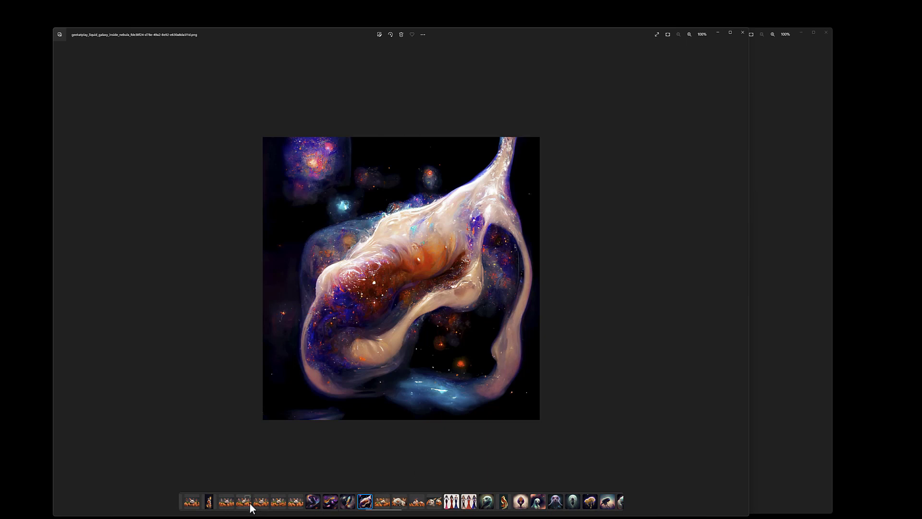
left_click(208, 505)
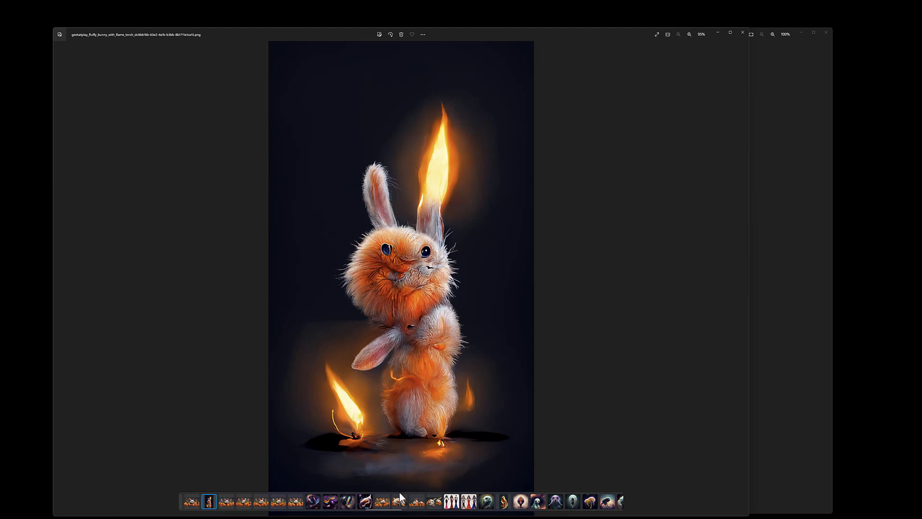
left_click_drag(390, 513, 428, 512)
Step: Switch to the other image viewer window and compare the symmetrical magical cyberpunk butterfly renders one by one
left_click(797, 354)
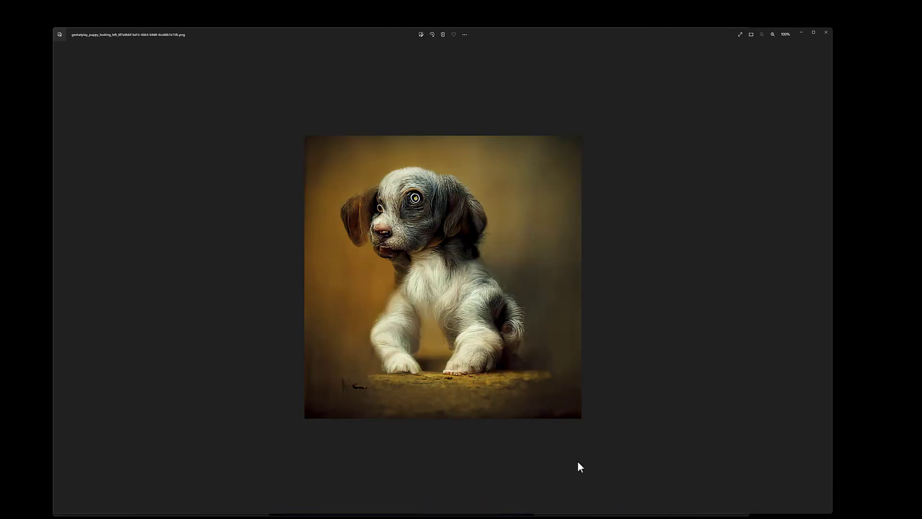
mouse_move(553, 510)
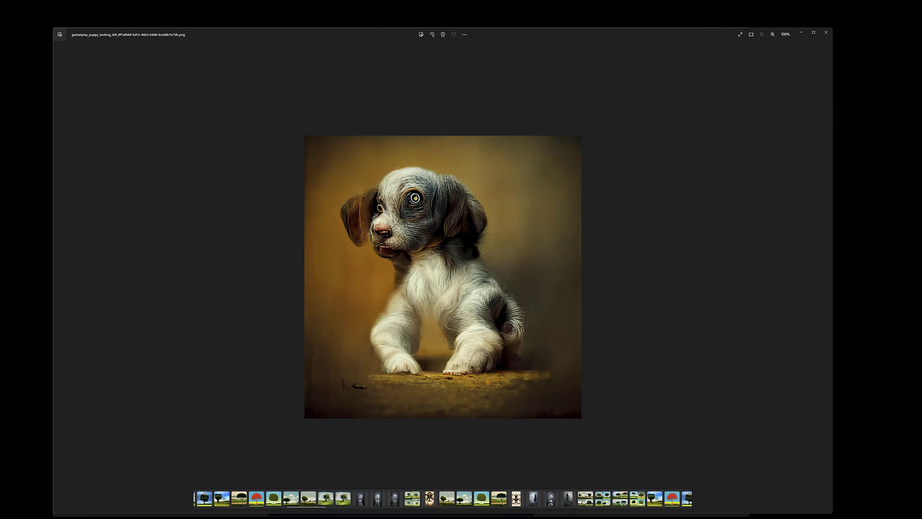
left_click_drag(314, 507, 356, 505)
left_click(439, 499)
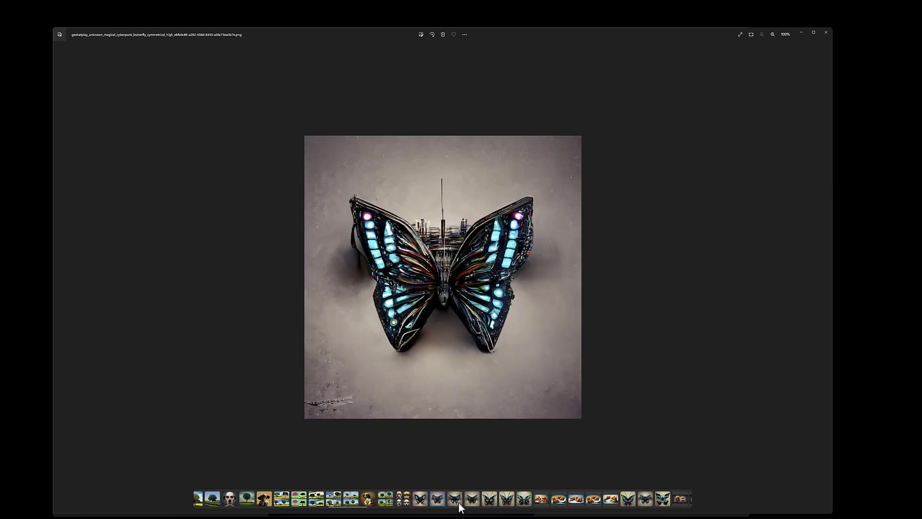
left_click(458, 503)
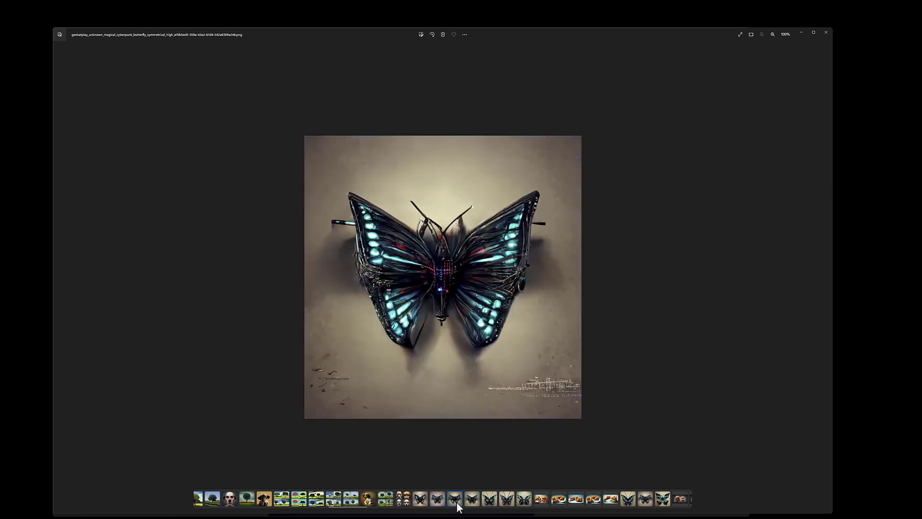
left_click(487, 504)
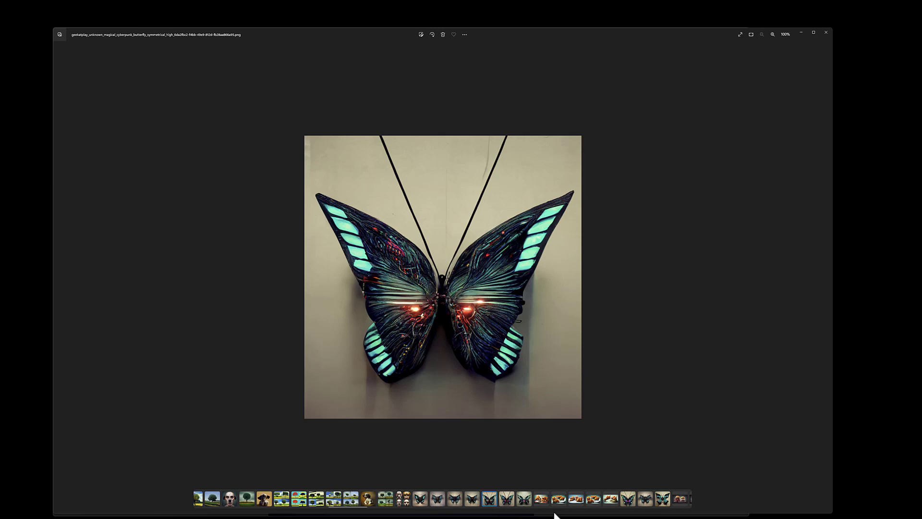
left_click(509, 505)
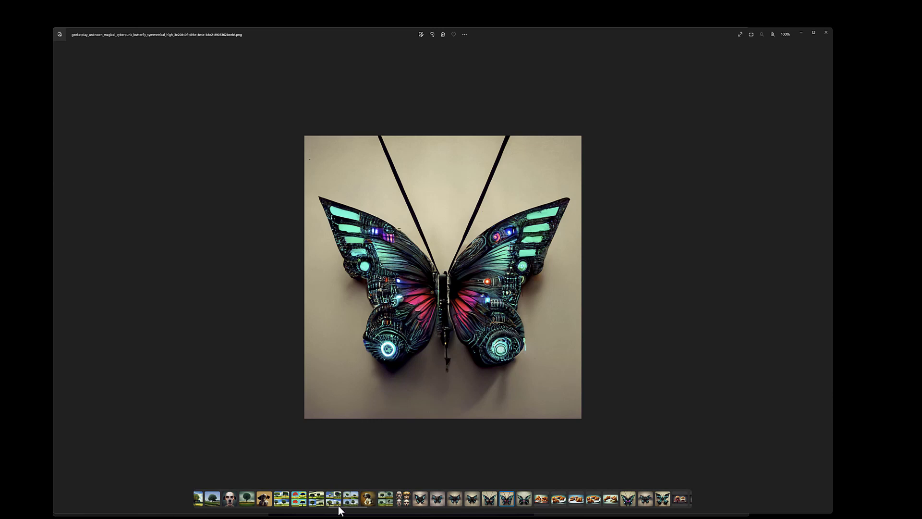
Step: Find the fast food monsters renders further along the gallery and view several of them
left_click_drag(344, 508, 377, 510)
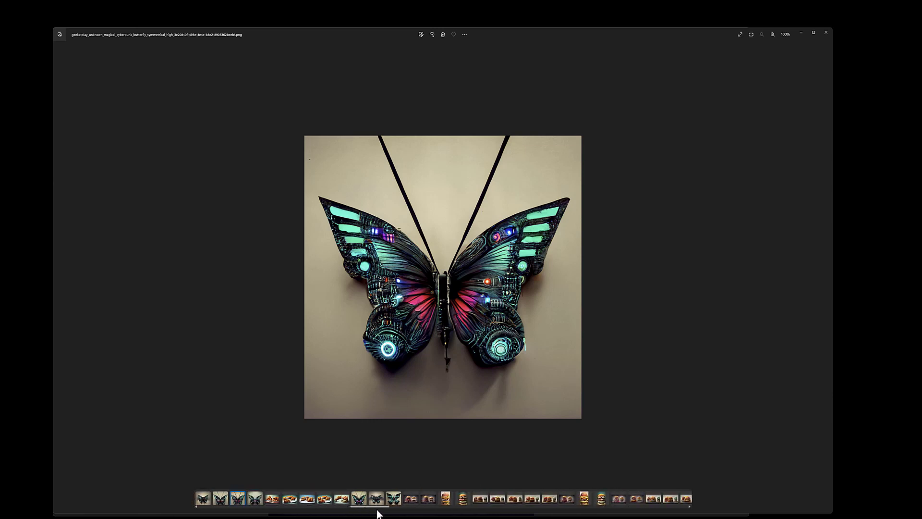
left_click(410, 501)
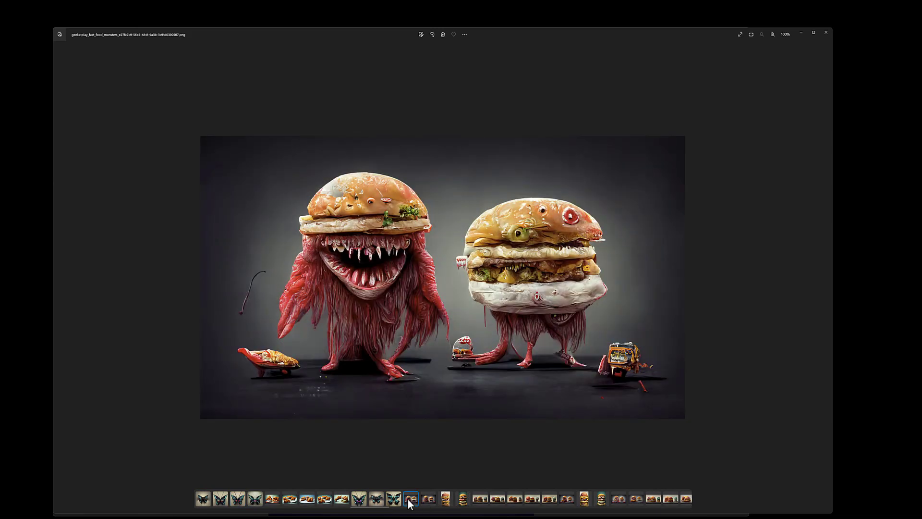
left_click(479, 500)
left_click(514, 500)
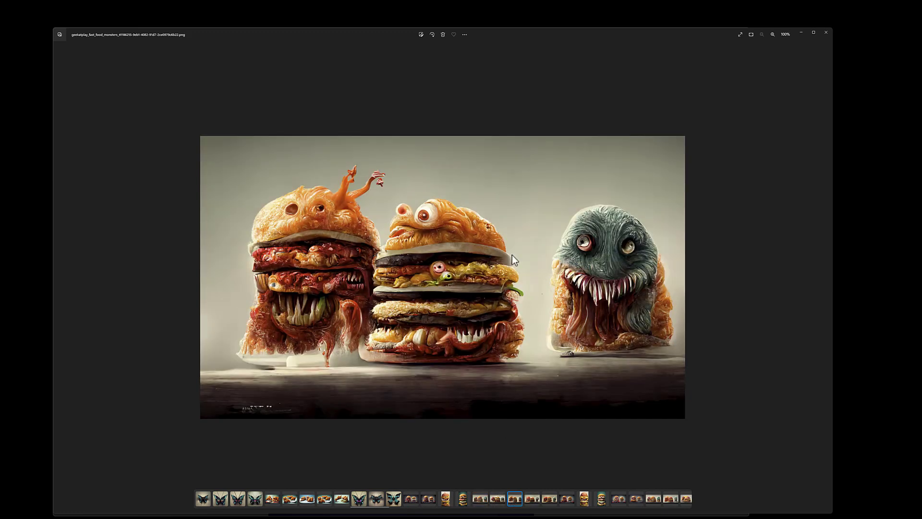
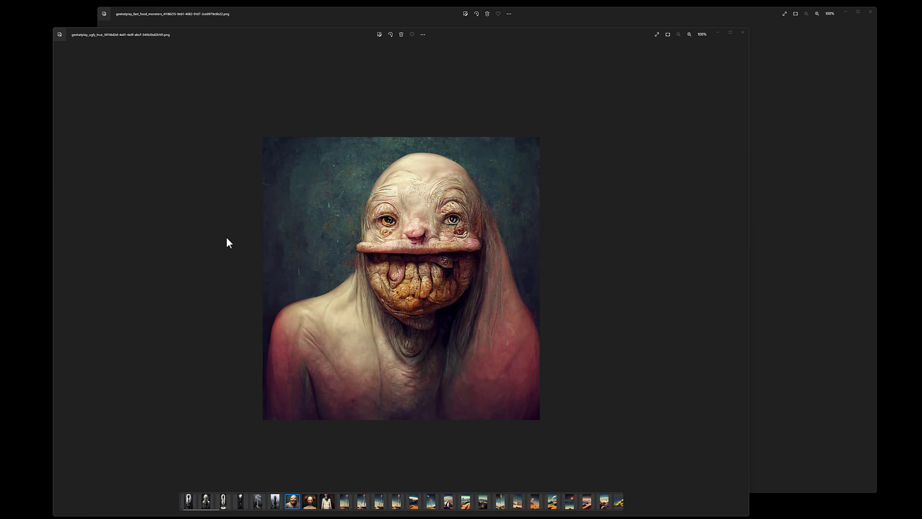
Step: View the remaining ugly true portraits and the futuristic landscape renders with rockets launching to the sky
left_click(307, 505)
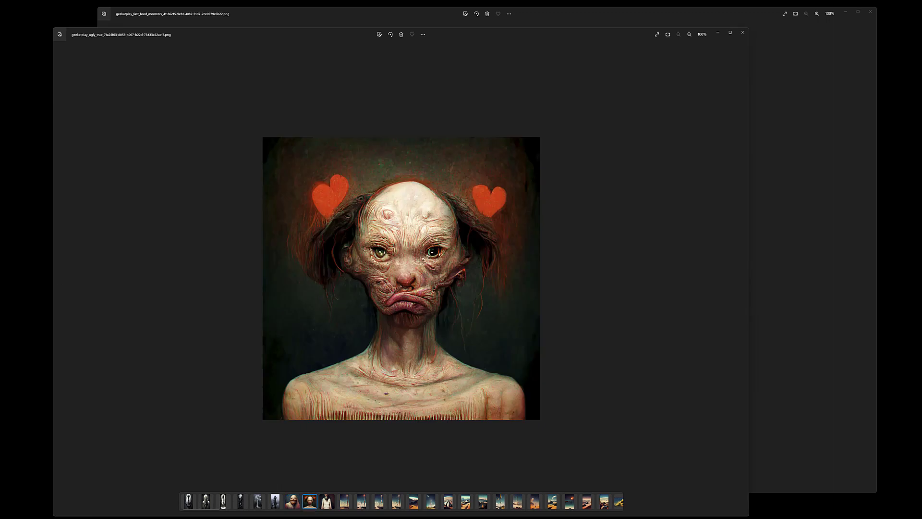
left_click(325, 504)
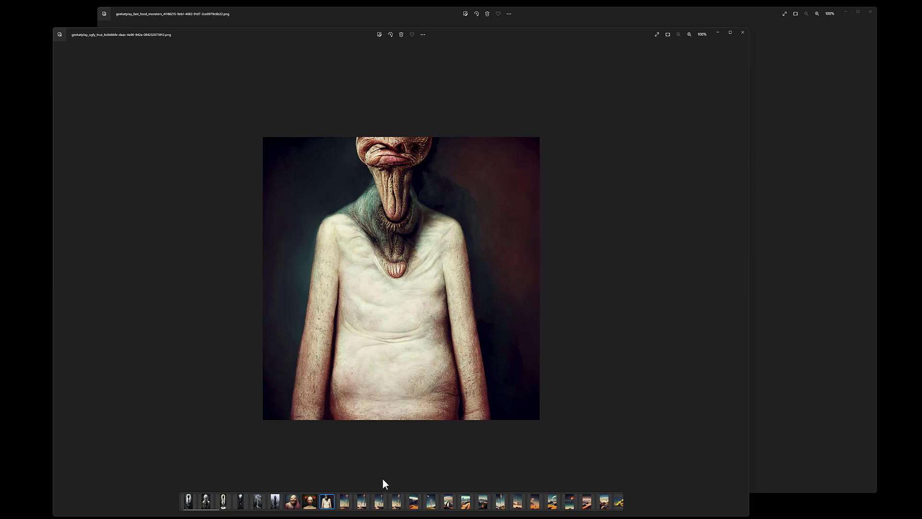
left_click(345, 503)
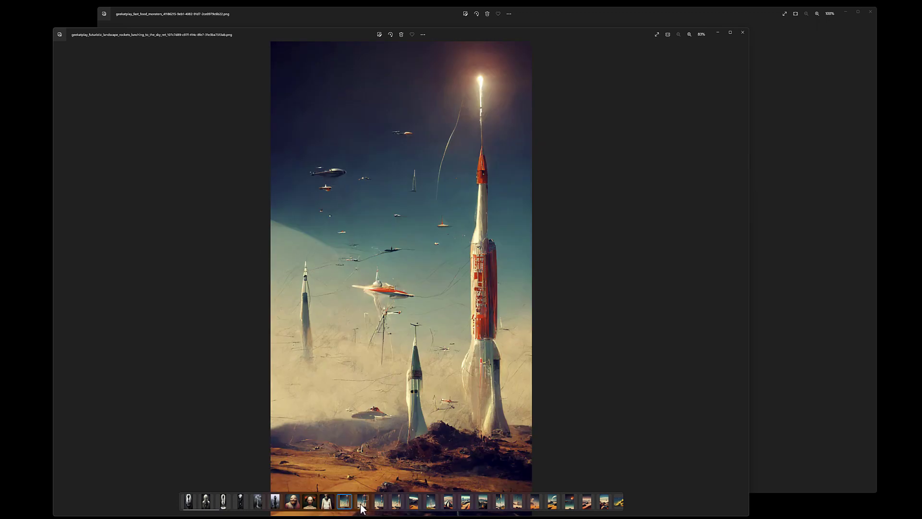
left_click(362, 505)
left_click(380, 503)
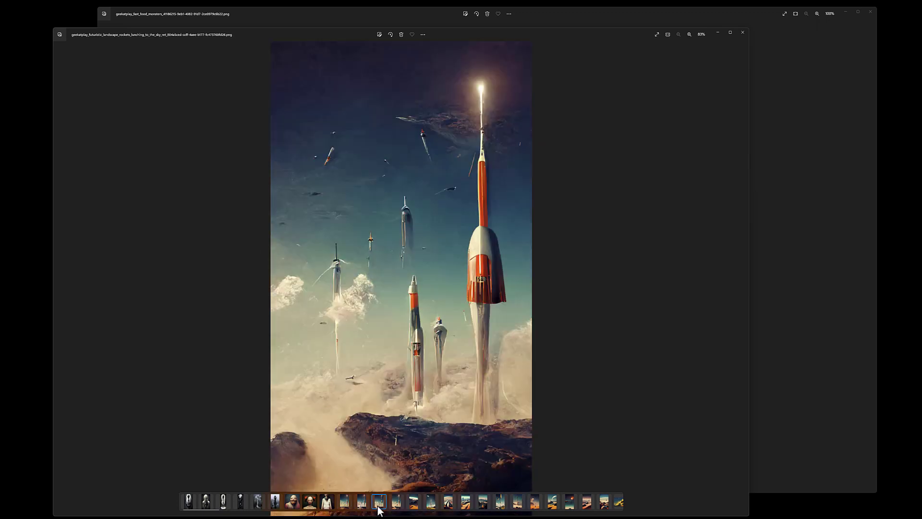
Step: View the retro sci-fi futuristic landscape render and the cyberpunk city view from above
left_click(415, 503)
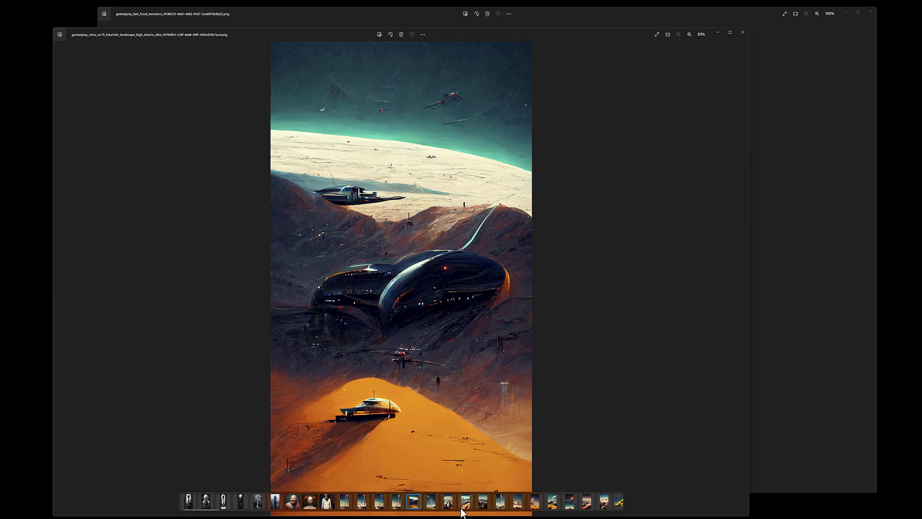
scroll(465, 509, "down", 5)
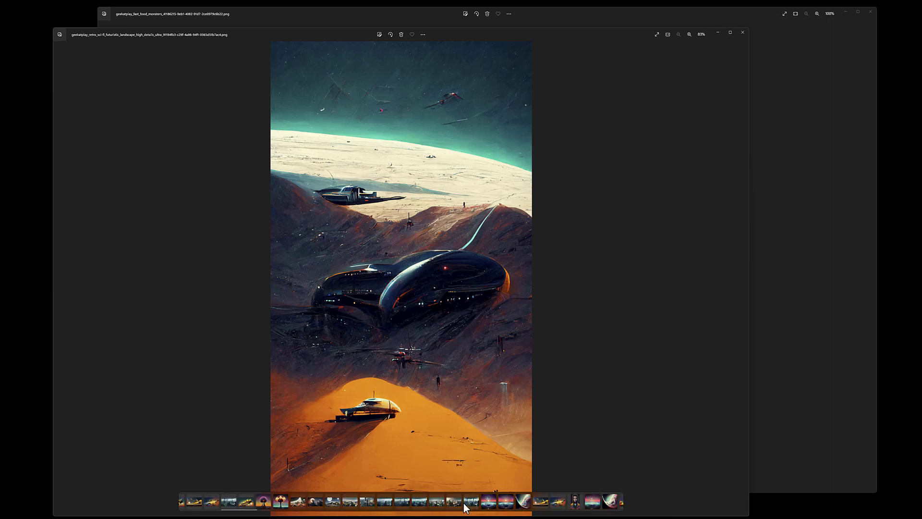
left_click(452, 503)
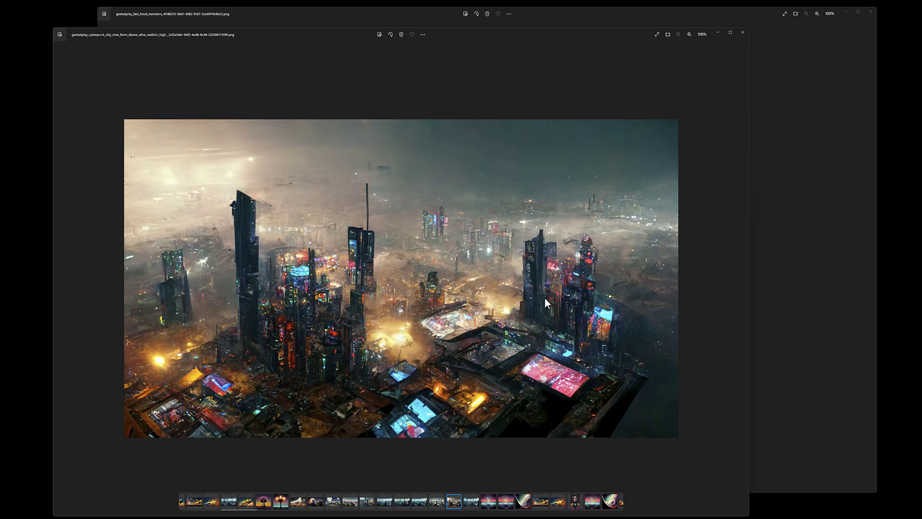
Step: View the hyper beauty in all universe renders and the two armada among planets, stars and galaxies renders
left_click(489, 504)
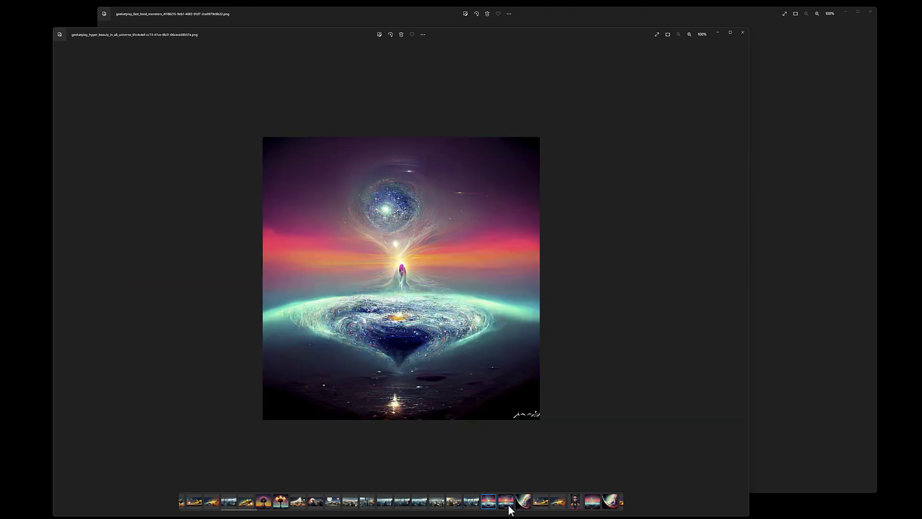
left_click(510, 509)
left_click(525, 503)
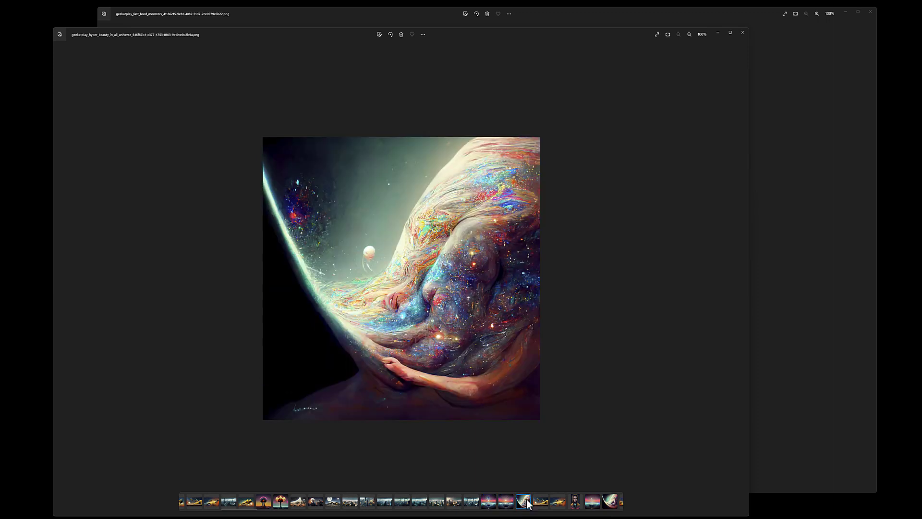
left_click(547, 508)
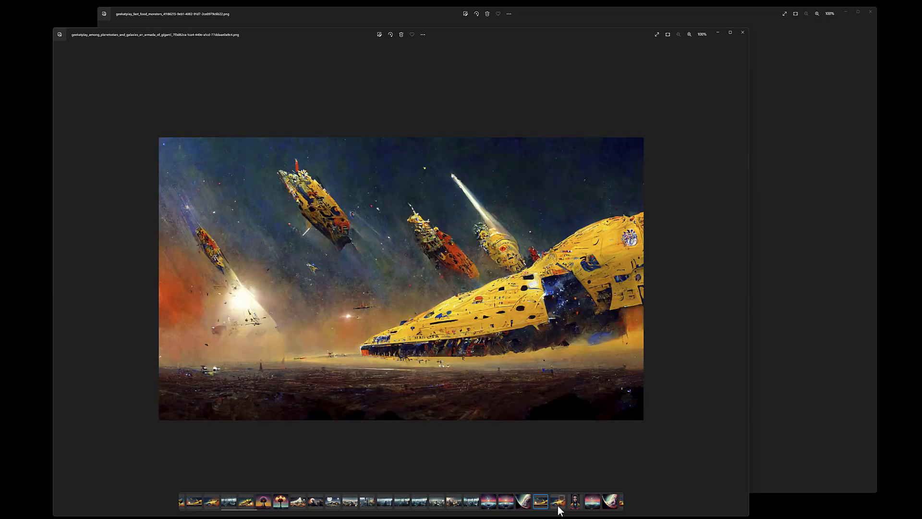
left_click(558, 508)
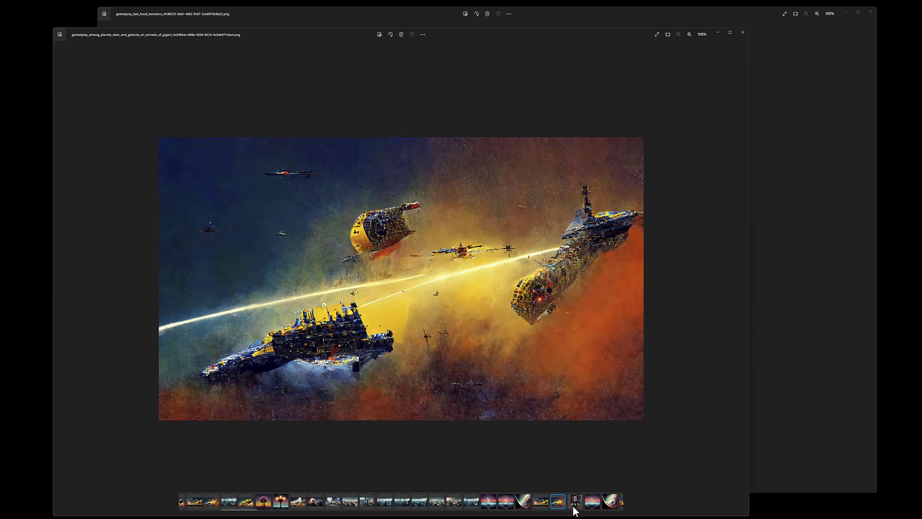
Step: Compare the beautiful symmetrical young girl face renders with cyberpunk details
left_click(575, 508)
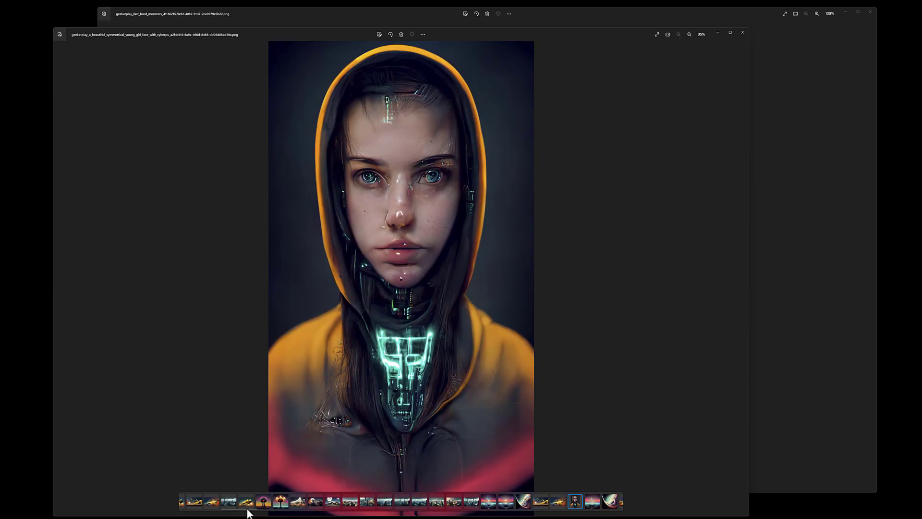
left_click_drag(247, 513, 285, 515)
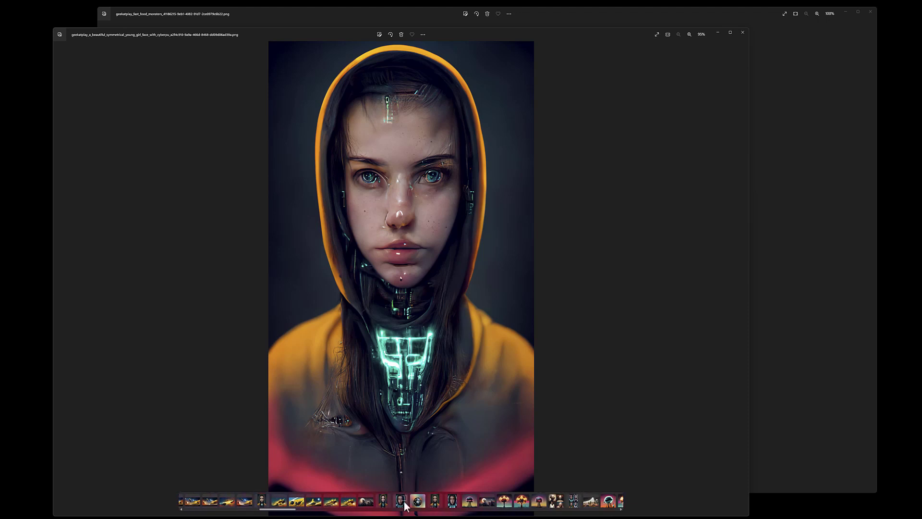
left_click(400, 505)
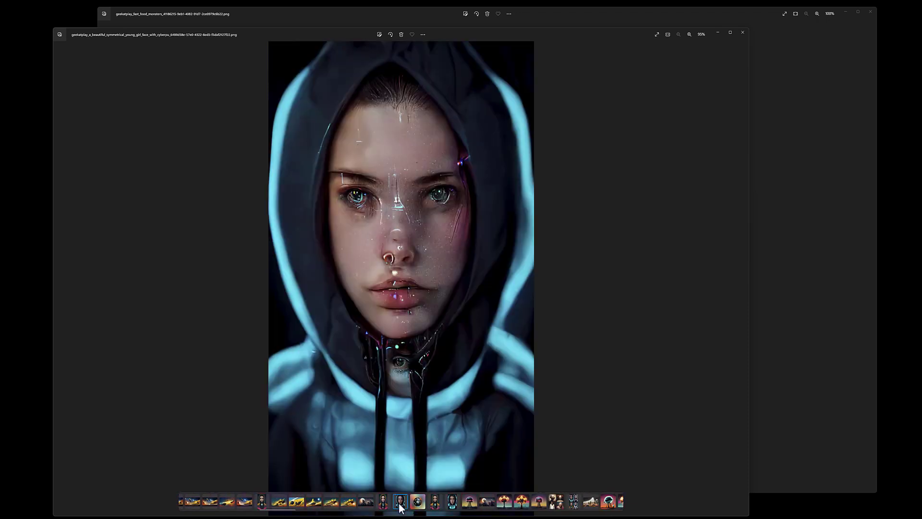
left_click(436, 503)
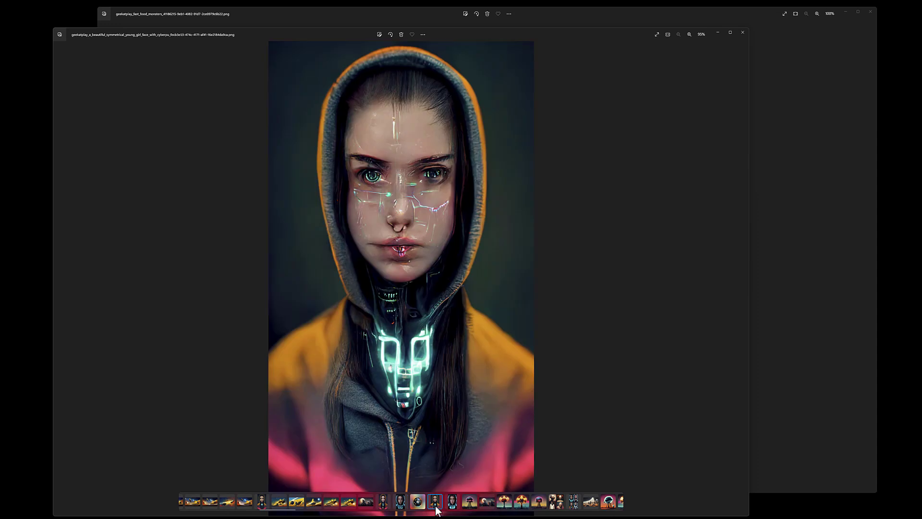
Step: View the atomic punk pinup render and both versions of the fluffy terminator
left_click_drag(291, 513, 319, 514)
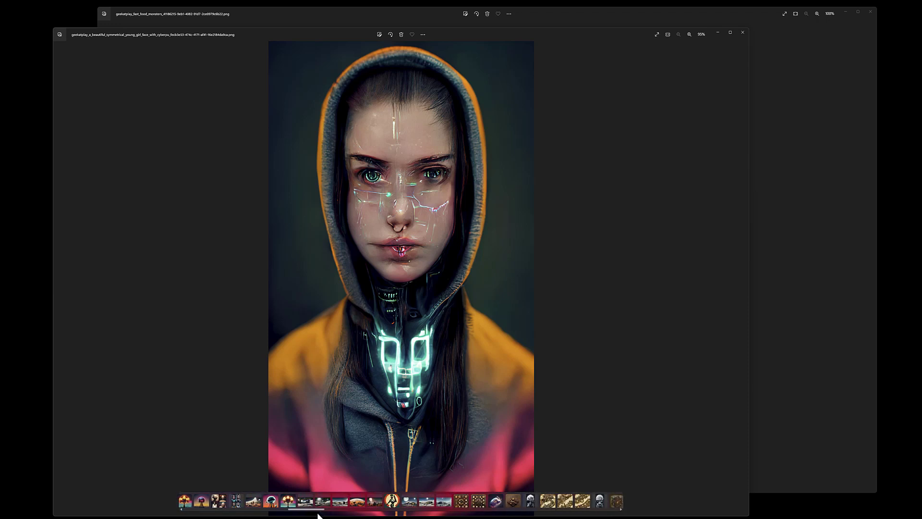
left_click(388, 502)
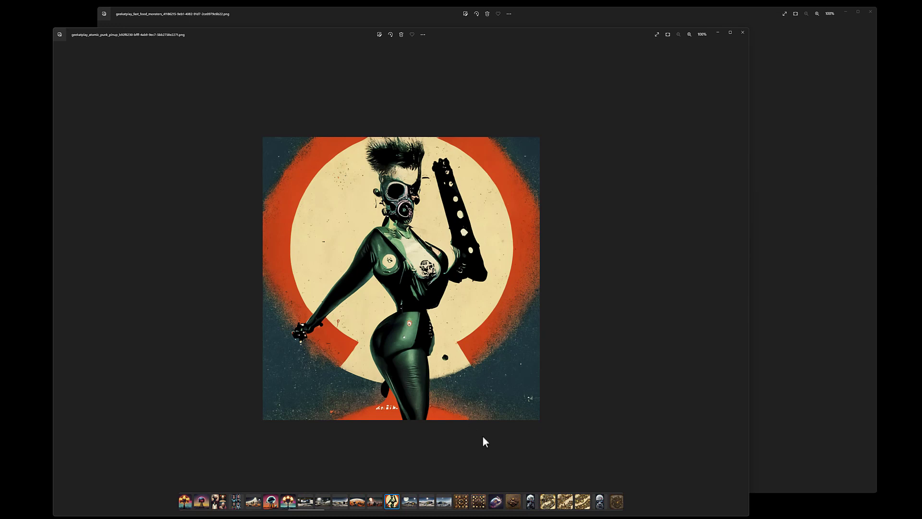
left_click(531, 502)
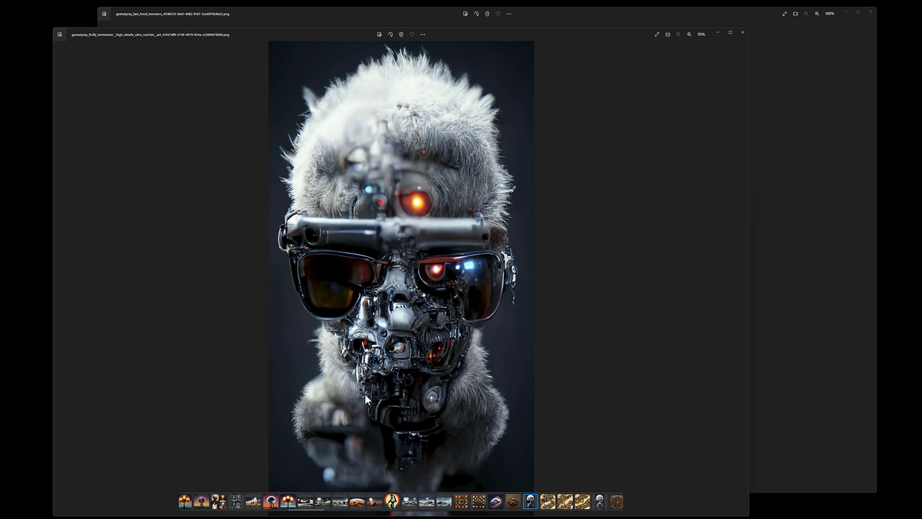
left_click(604, 508)
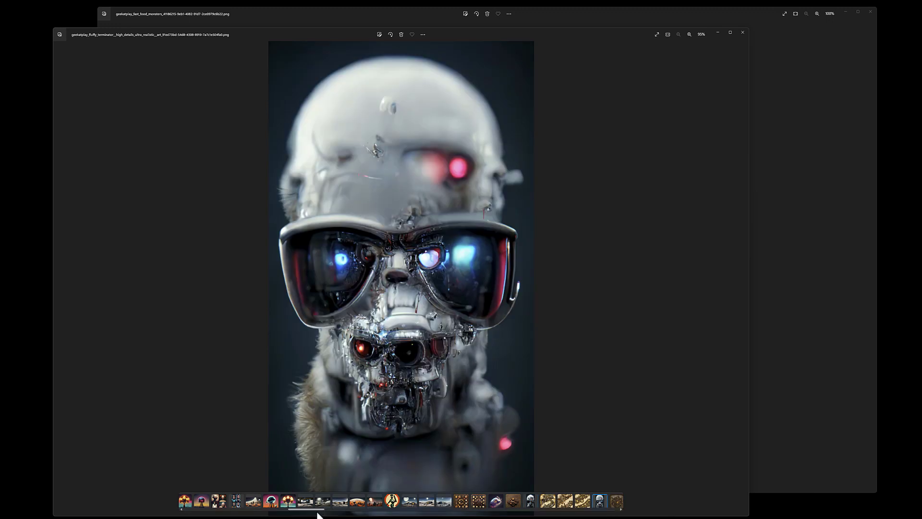
Step: Find the steampunk gears complex mechanical machine render in the gallery and view it
left_click_drag(331, 512, 277, 475)
left_click_drag(315, 510, 344, 514)
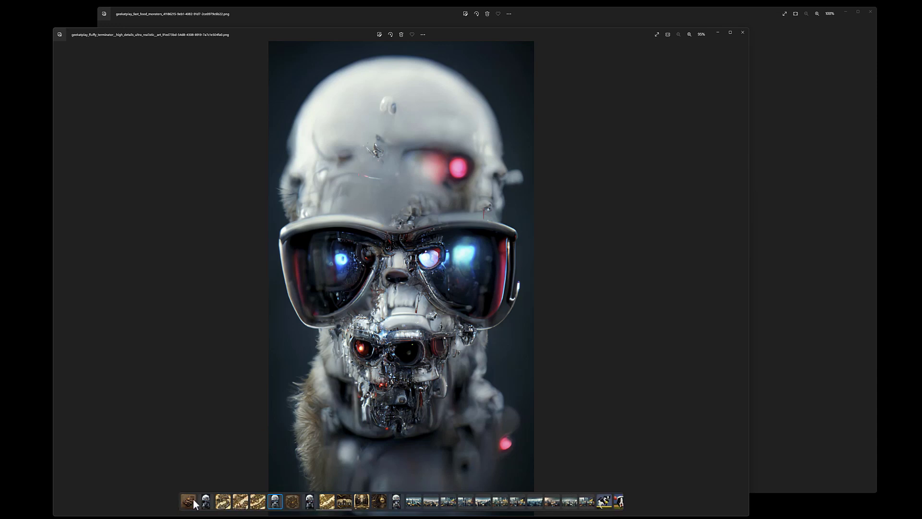
left_click(189, 503)
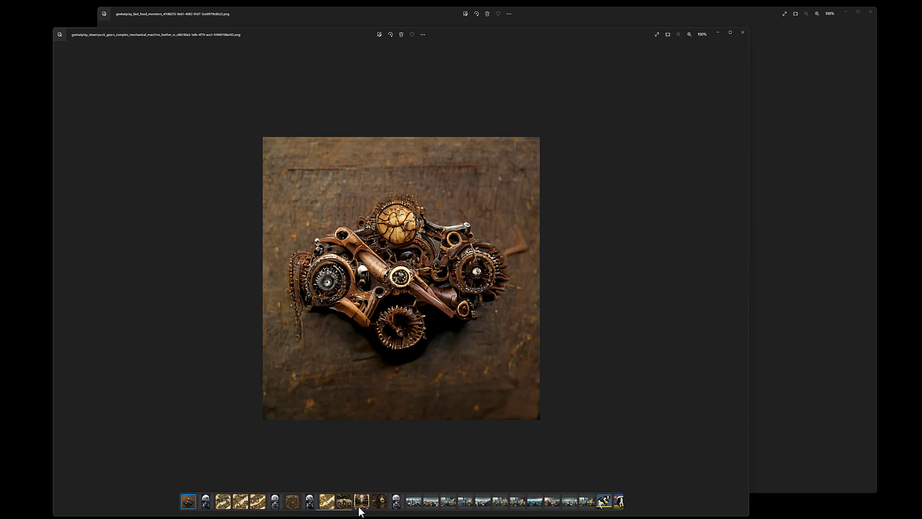
Step: View the two border collie catching ball renders and the first fluffy cyberpunk bunny render
left_click_drag(331, 510, 349, 511)
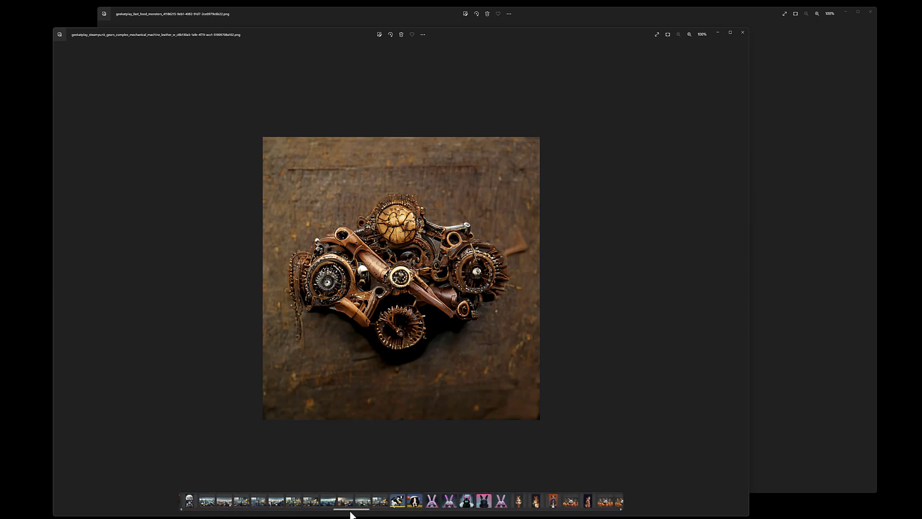
left_click(398, 503)
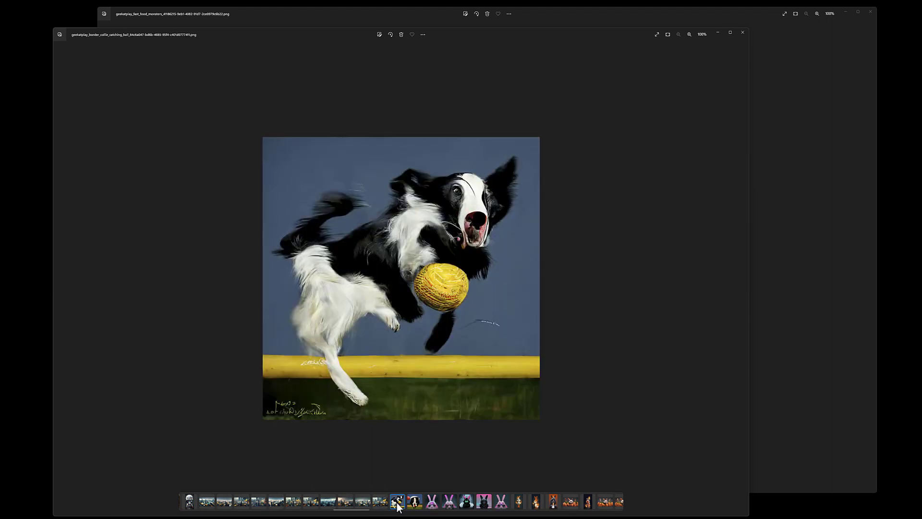
left_click(416, 505)
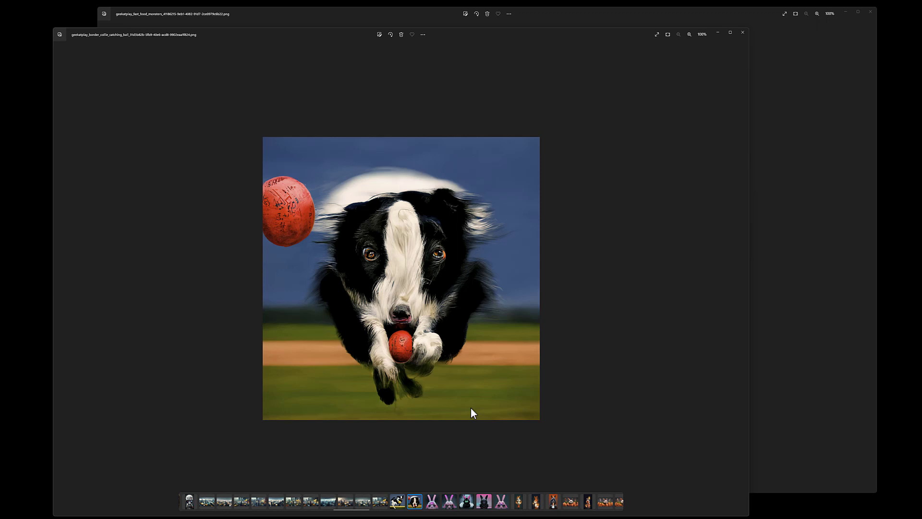
left_click(431, 504)
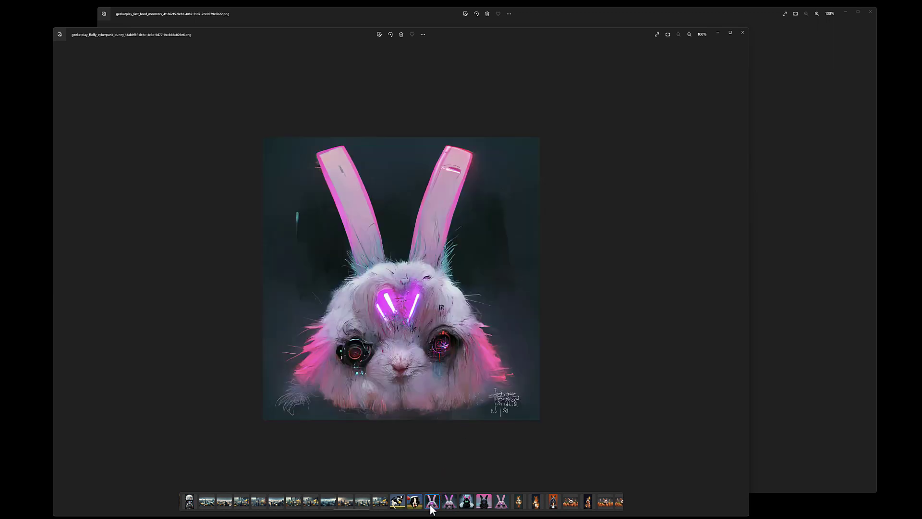
Step: View the remaining fluffy cyberpunk bunny renders and the fluffy bunny with flame torch render
left_click(450, 507)
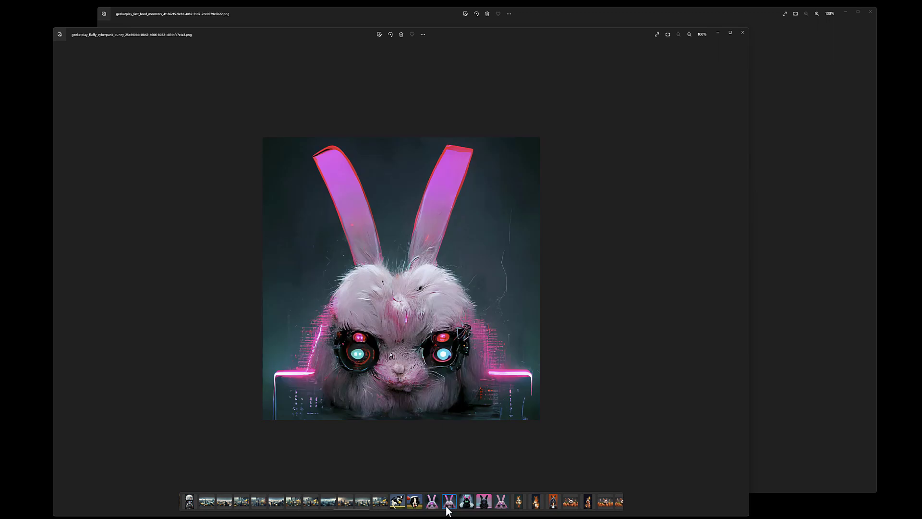
left_click(467, 508)
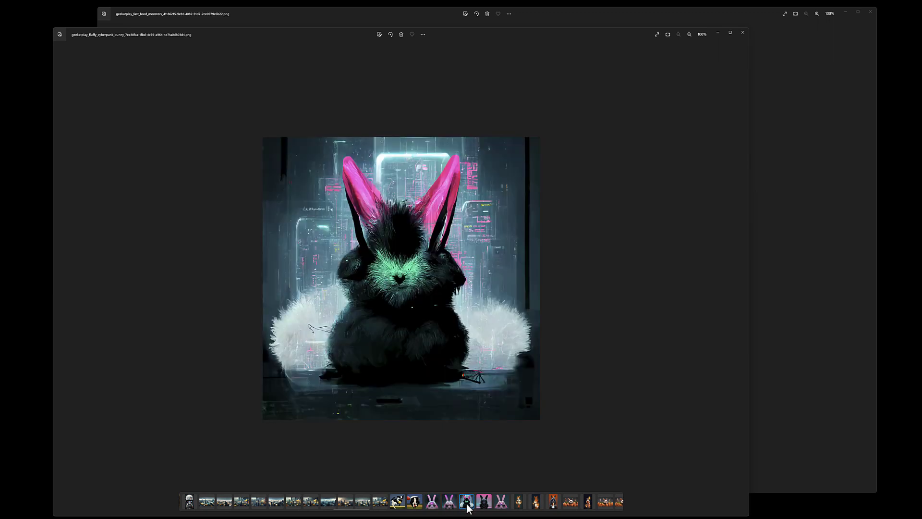
left_click(484, 508)
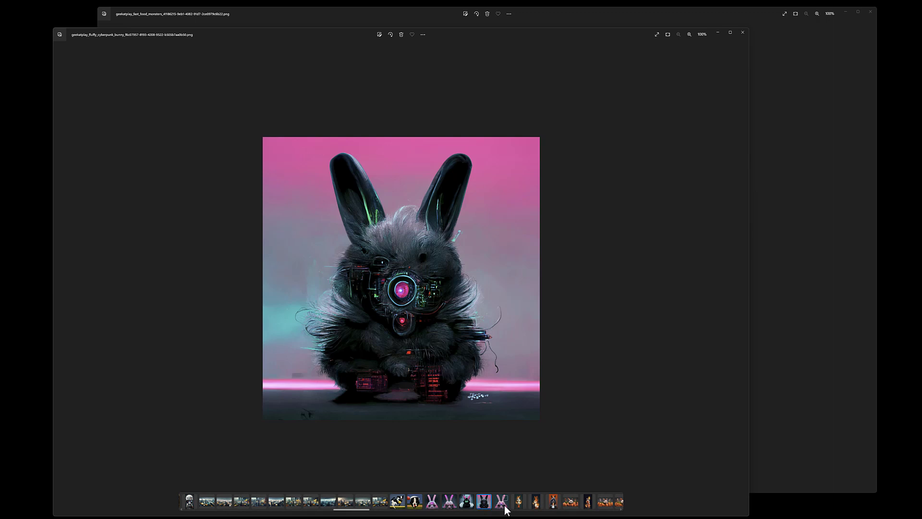
left_click(504, 509)
left_click(519, 508)
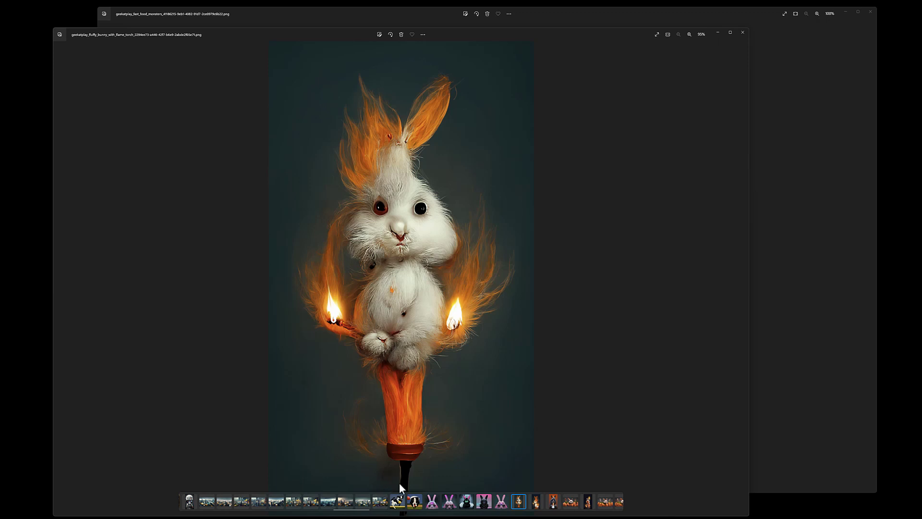
Step: Find and view the liquid galaxy inside nebula render and the fluffy bunny hunt for carrots render
left_click_drag(340, 510, 372, 513)
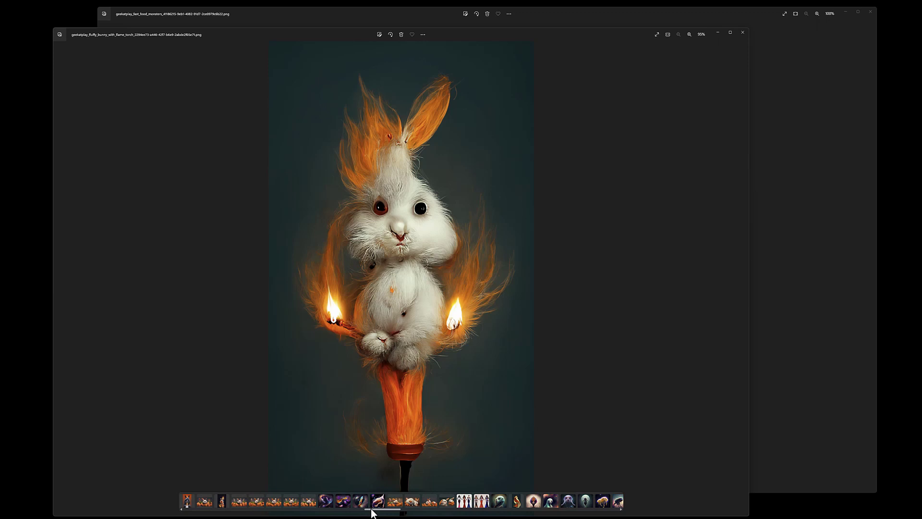
left_click(325, 503)
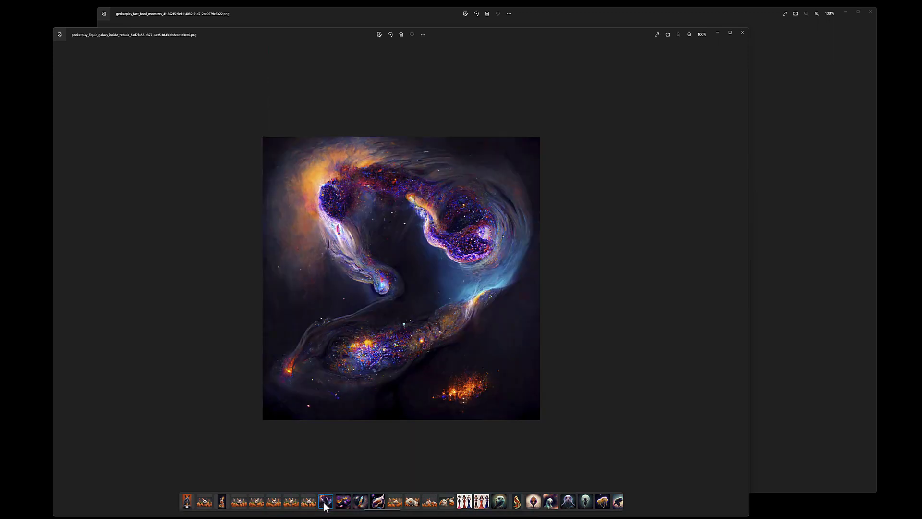
left_click(396, 507)
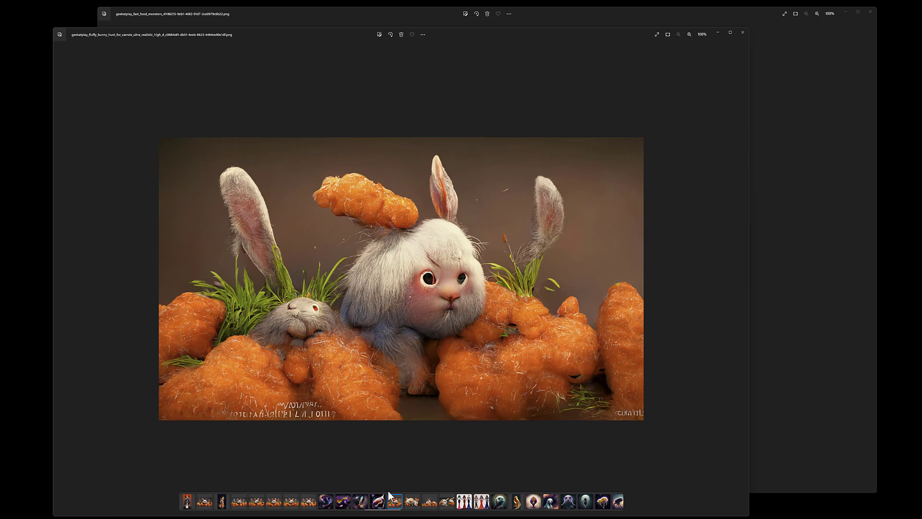
Step: Compare the two orange-haired profile illustrations and the two illustrations of a glowing-headed figure under the stars
scroll(399, 511, "down", 3)
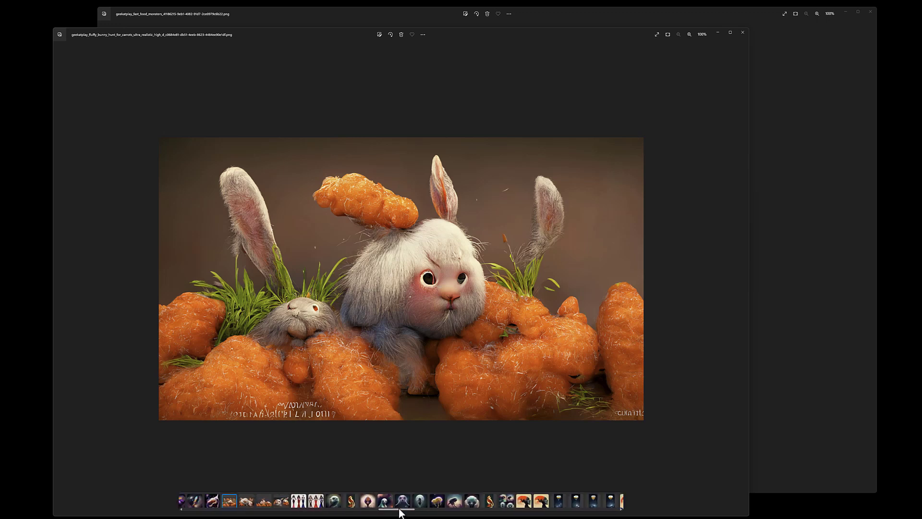
left_click_drag(400, 510, 413, 515)
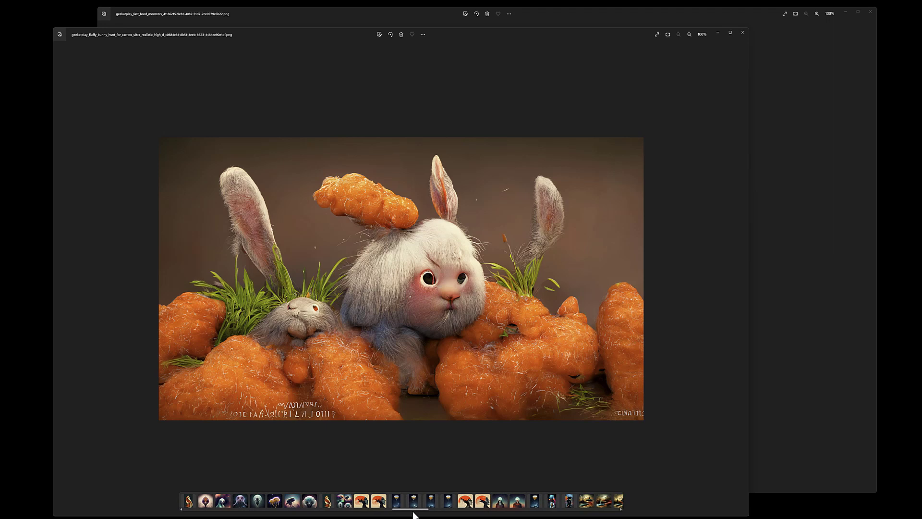
left_click(361, 502)
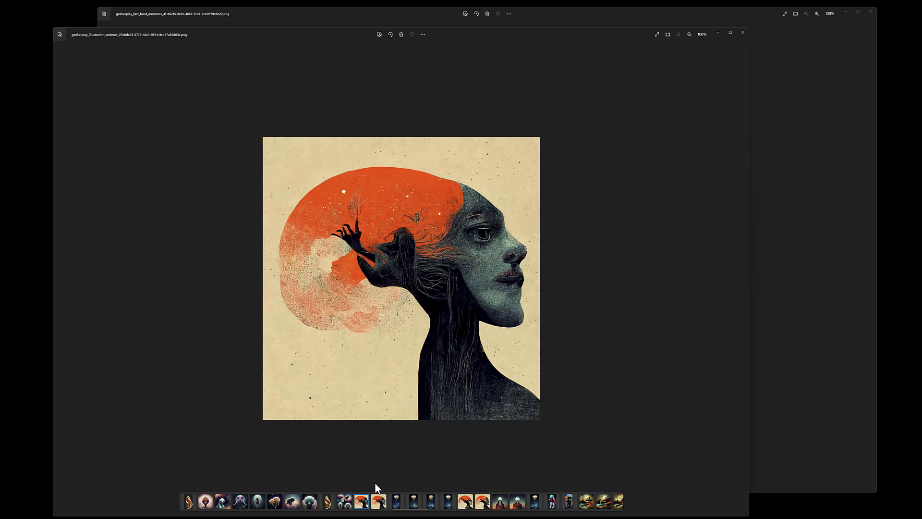
left_click(377, 508)
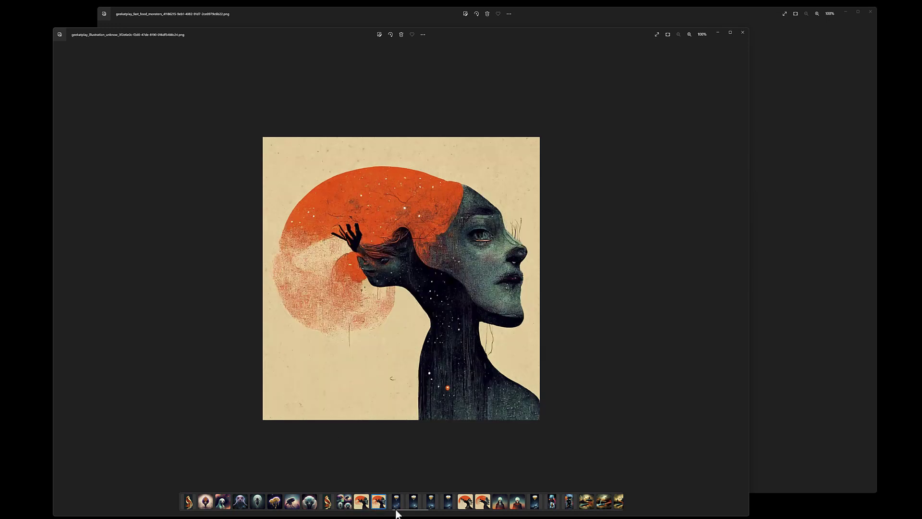
left_click(502, 508)
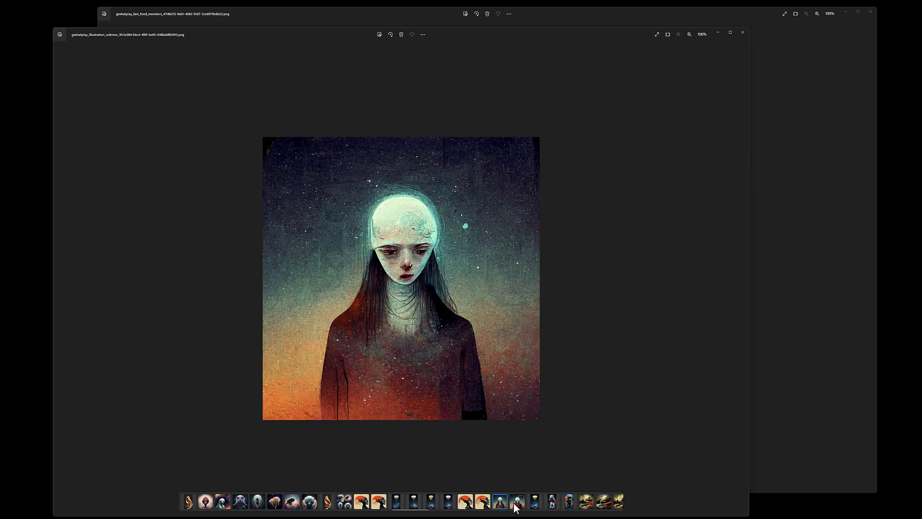
left_click(517, 509)
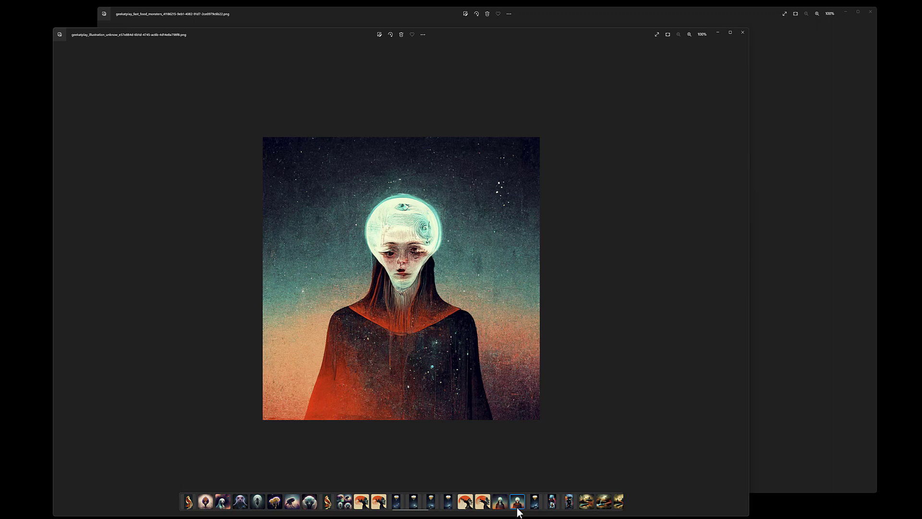
Step: Find the Winnie-the-Pooh terminator cyborg renders further along the gallery and view four of them
left_click_drag(419, 510, 442, 515)
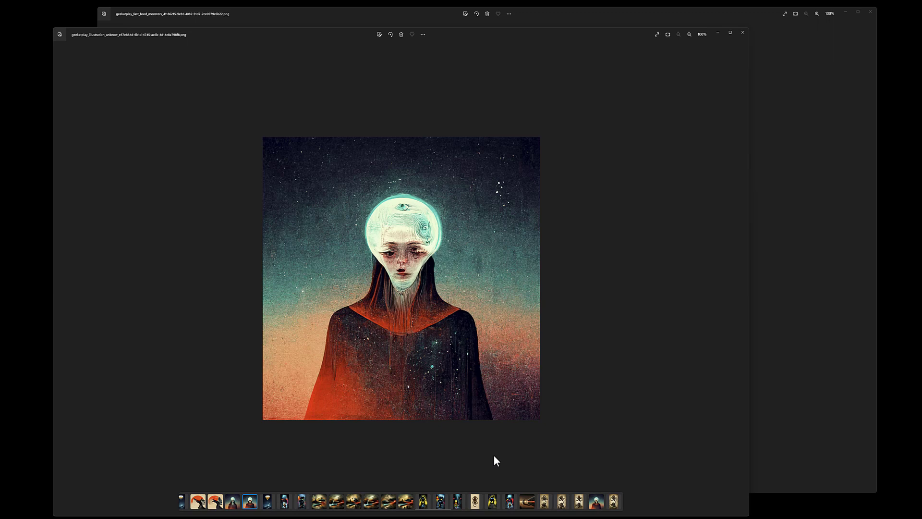
left_click(423, 502)
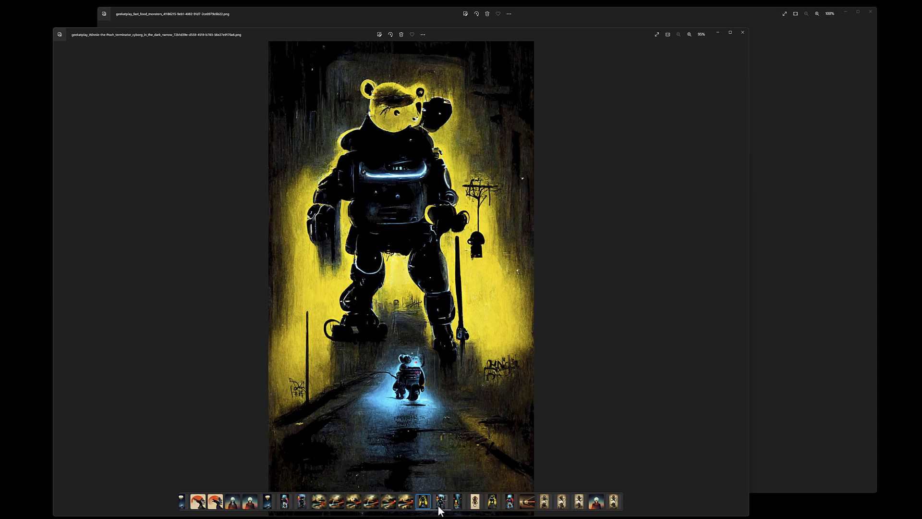
left_click(440, 502)
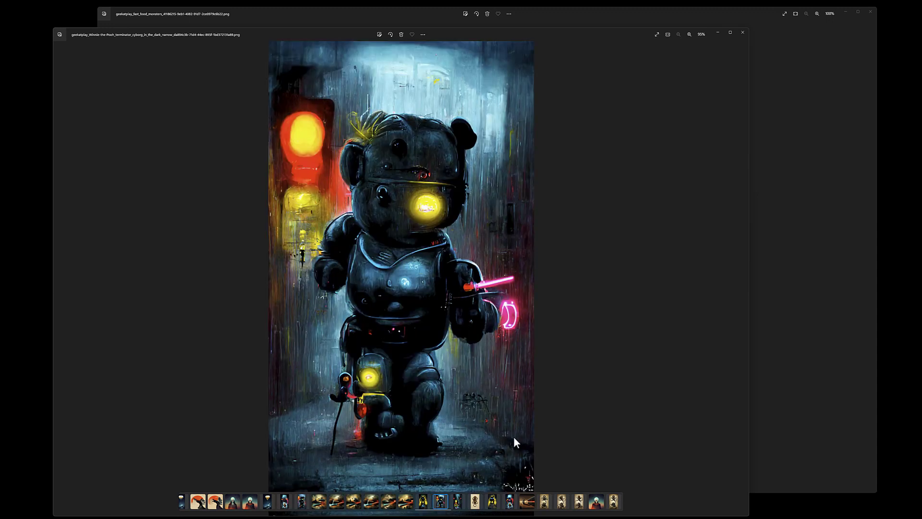
left_click(457, 507)
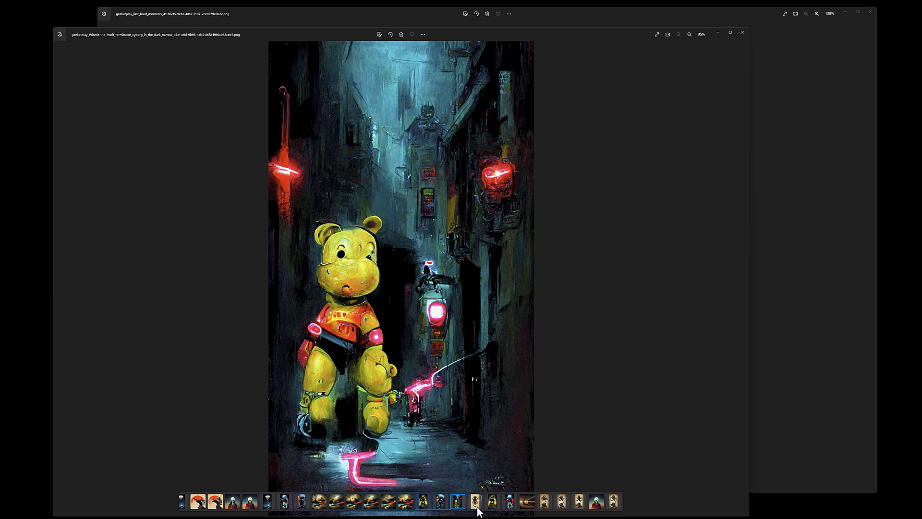
left_click(492, 502)
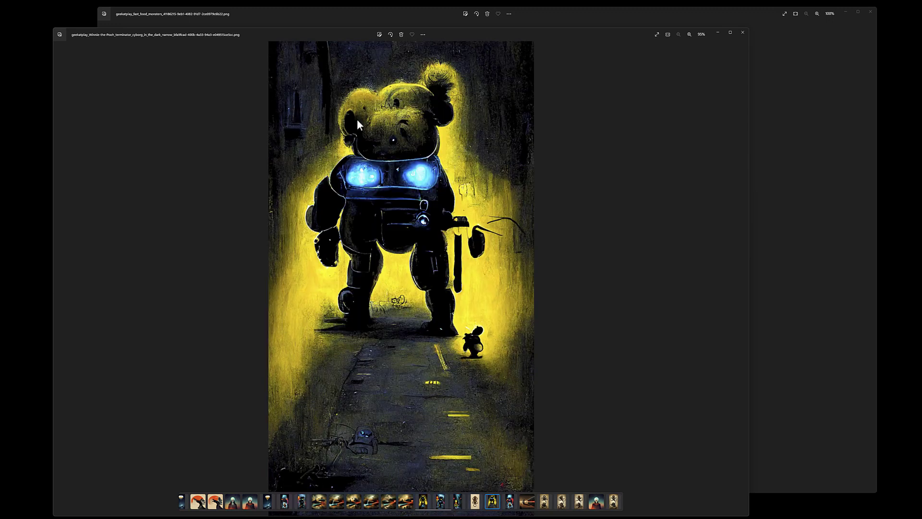
Step: Return to the gallery window with the fast food monsters and view the five colourful Aztec Russian landscapes renders
scroll(510, 509, "down", 5)
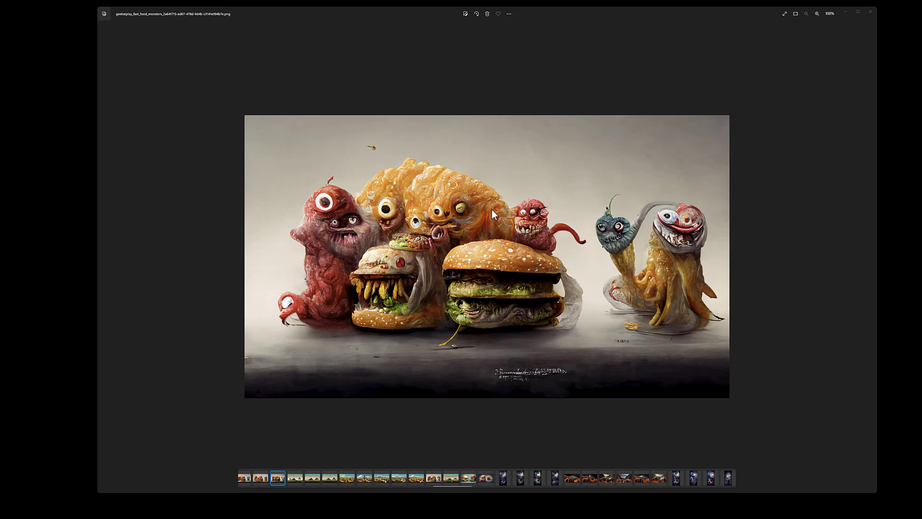
left_click(347, 478)
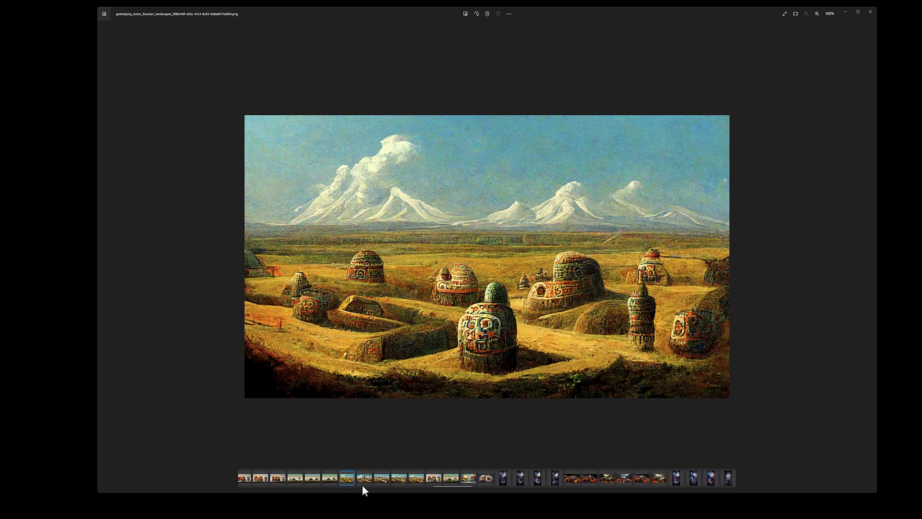
left_click(363, 479)
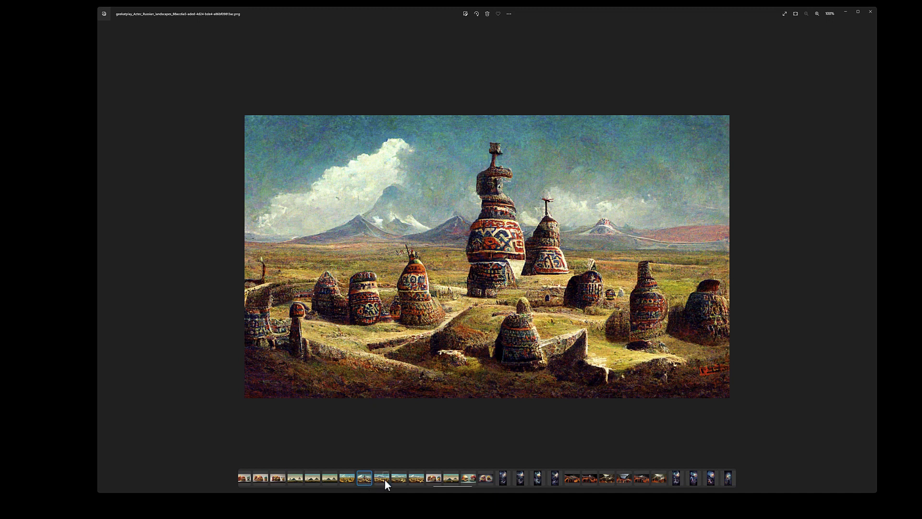
left_click(380, 482)
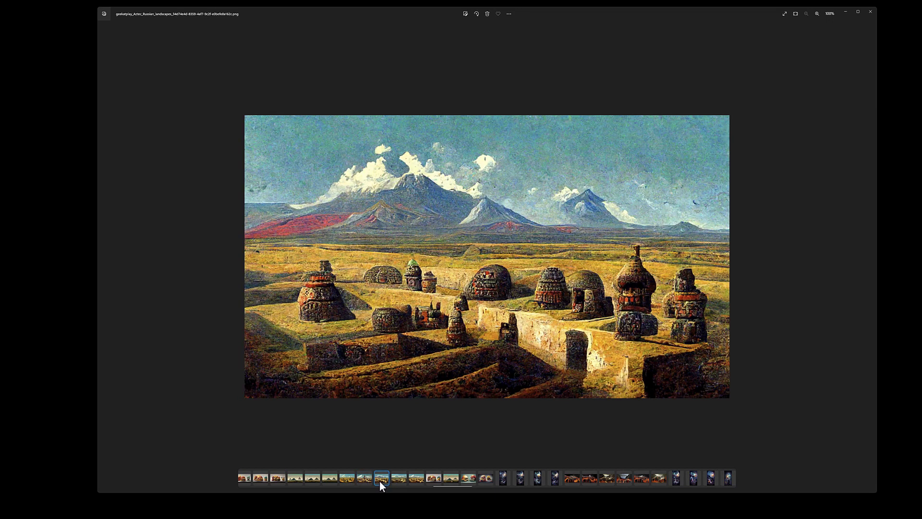
left_click(398, 480)
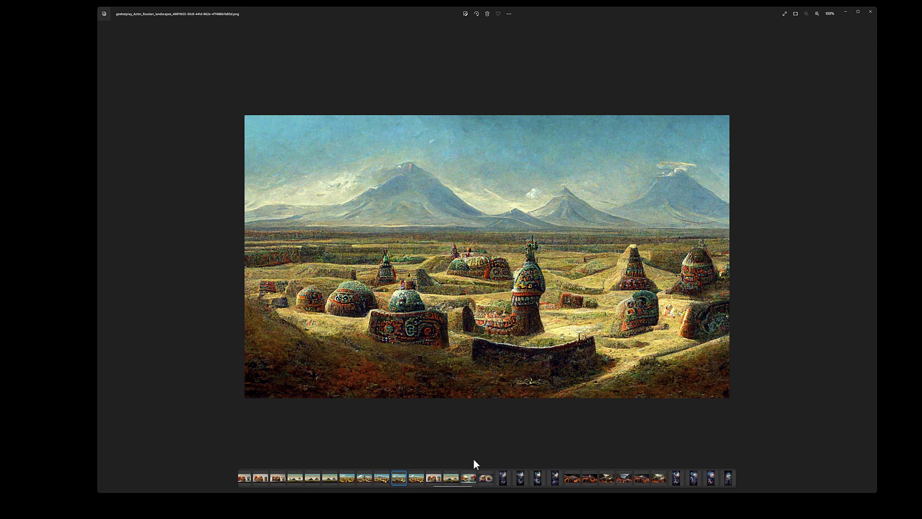
left_click(416, 480)
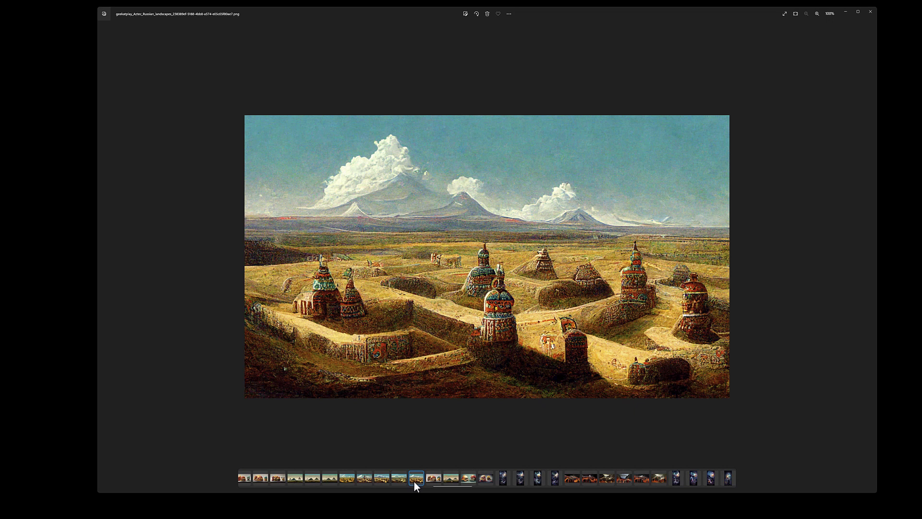
Step: View two universe of magic renders and five renders of the crowd of people walking toward the cliff
left_click(502, 480)
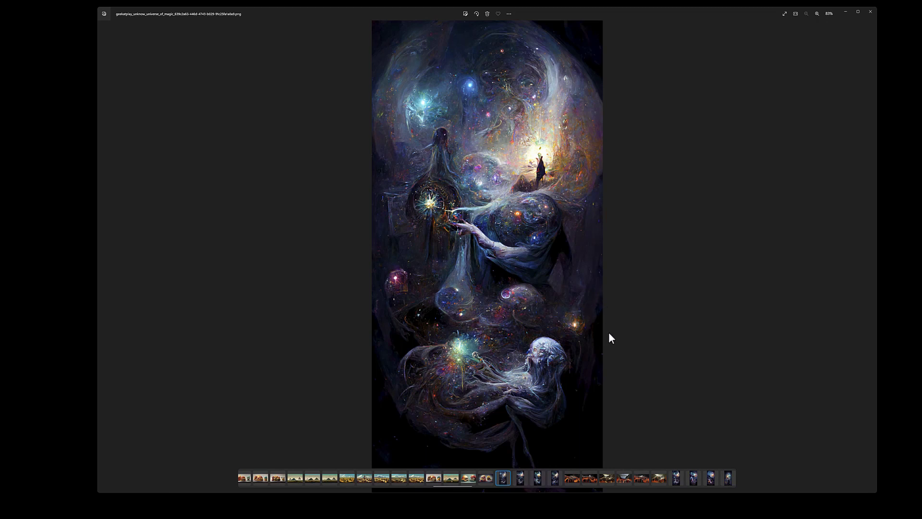
left_click(519, 483)
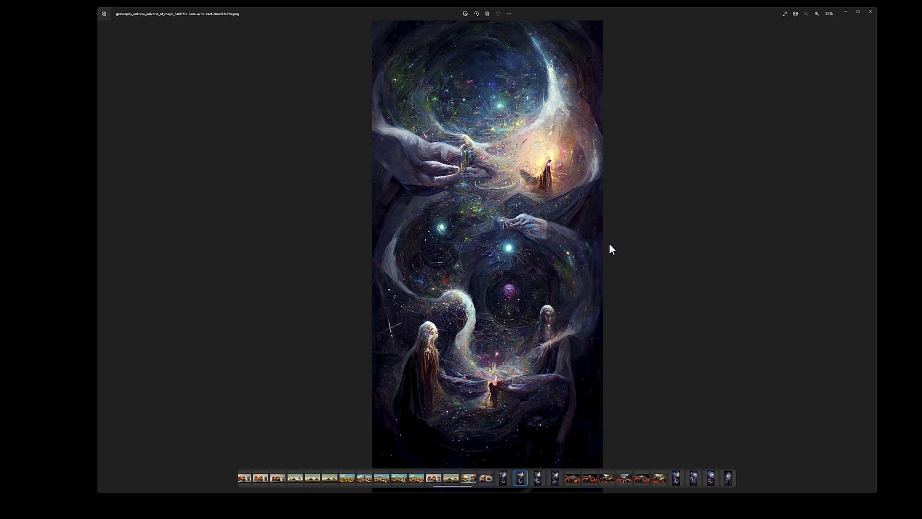
left_click(572, 478)
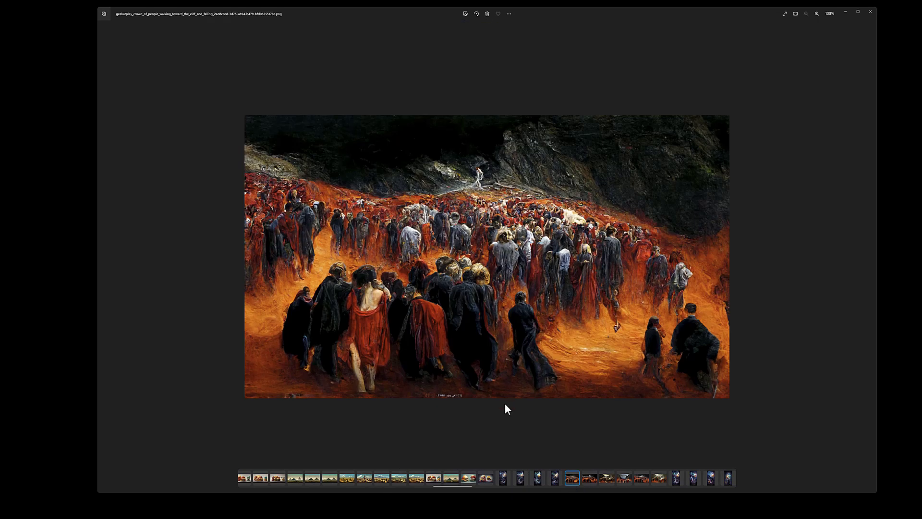
left_click(585, 482)
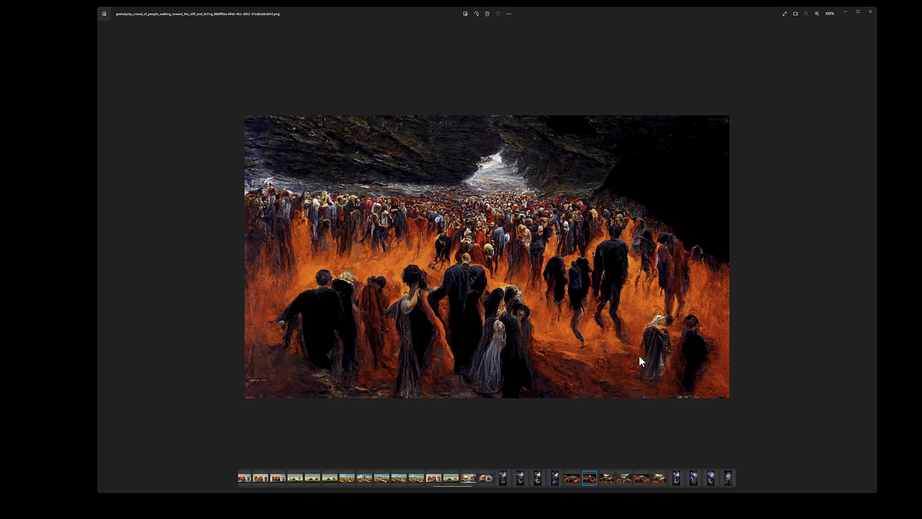
left_click(604, 479)
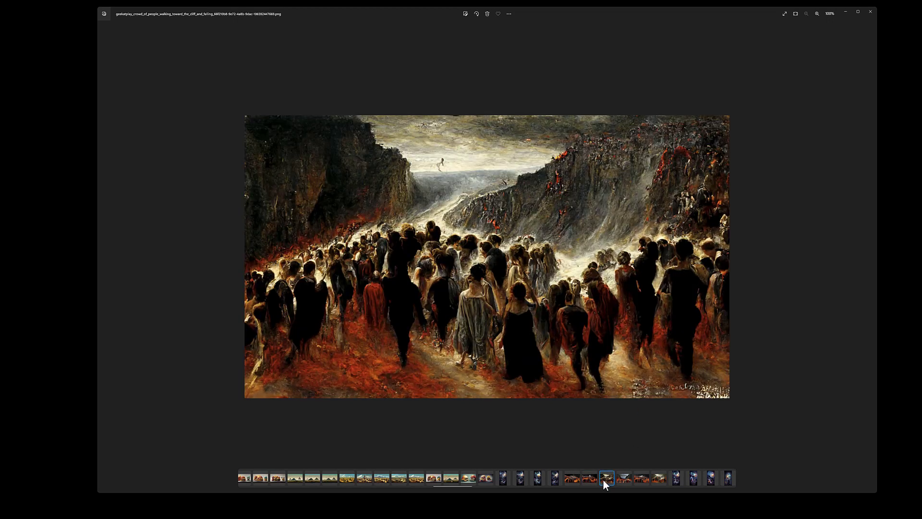
left_click(625, 481)
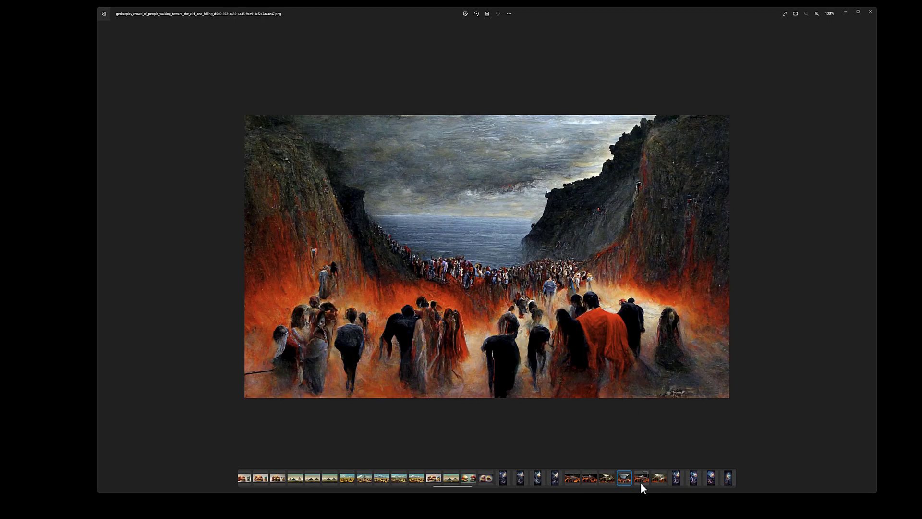
left_click(641, 483)
Step: View a universe of magic render with the glowing waterfall and the rococo ball room render
left_click_drag(464, 486, 497, 495)
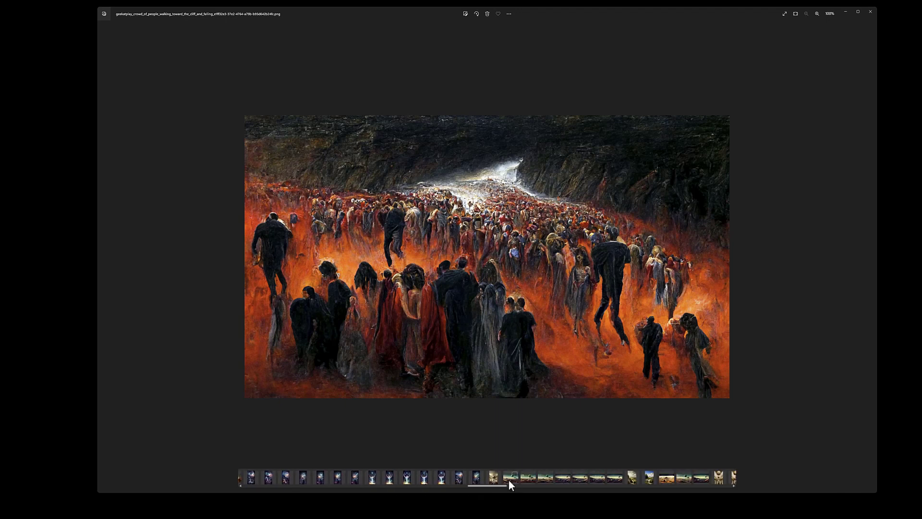
left_click(422, 481)
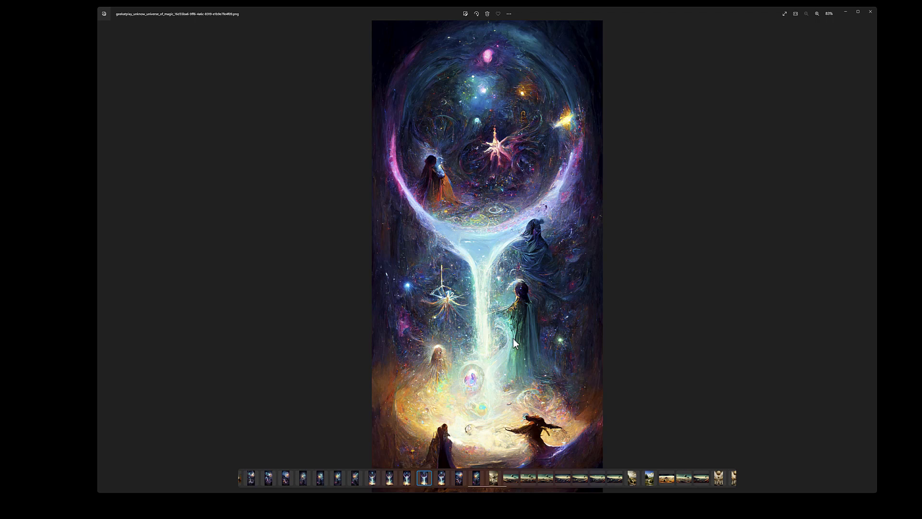
left_click(494, 480)
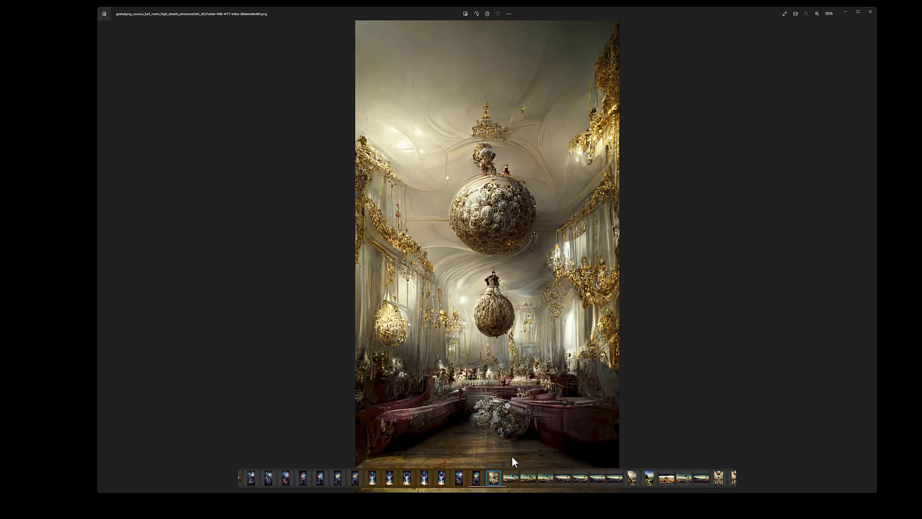
Step: View five space landscape renders of the alien planet with strange worlds, following the rococo ball room image
left_click(509, 478)
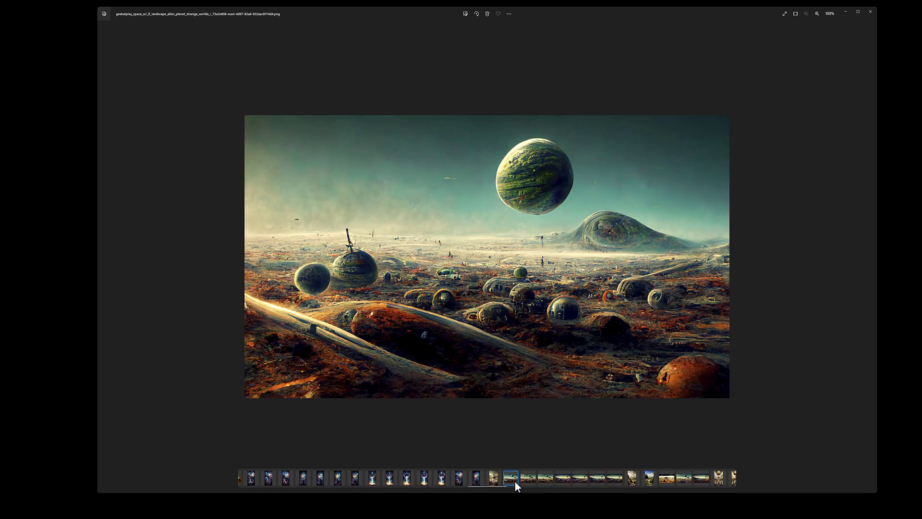
left_click(545, 481)
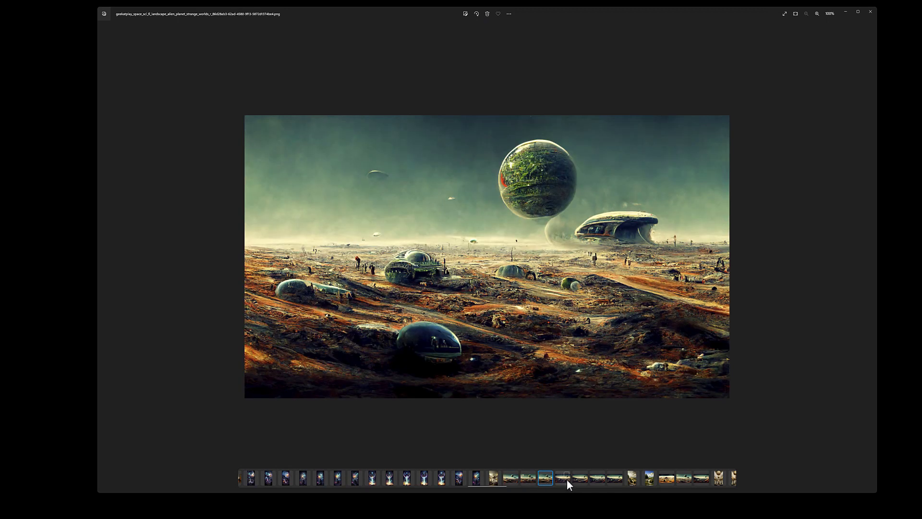
left_click(564, 480)
left_click(581, 481)
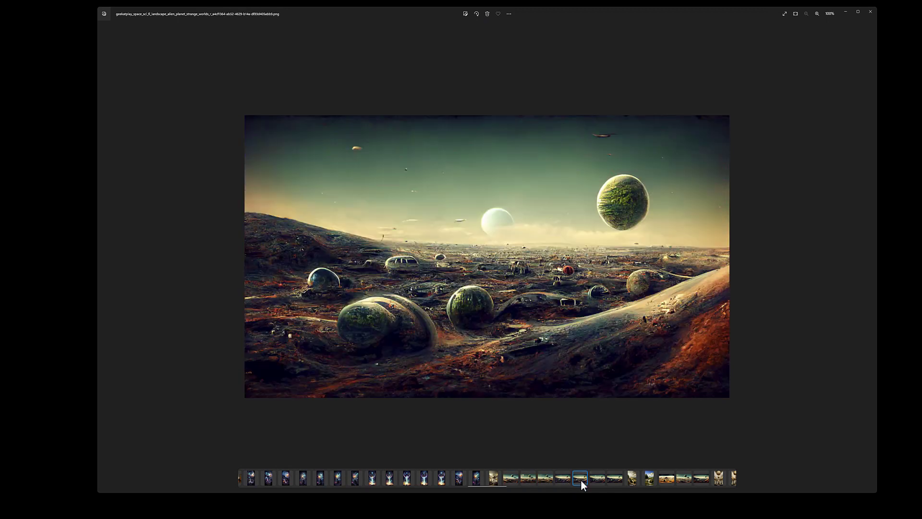
left_click(610, 481)
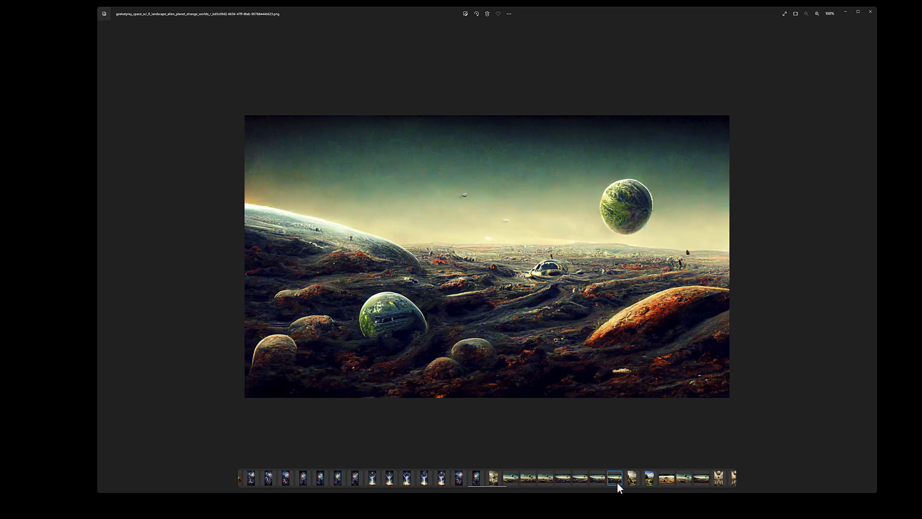
Step: View the two baroque classical painting landscape renders, the cloudy valley and the blue-sky river
left_click(632, 481)
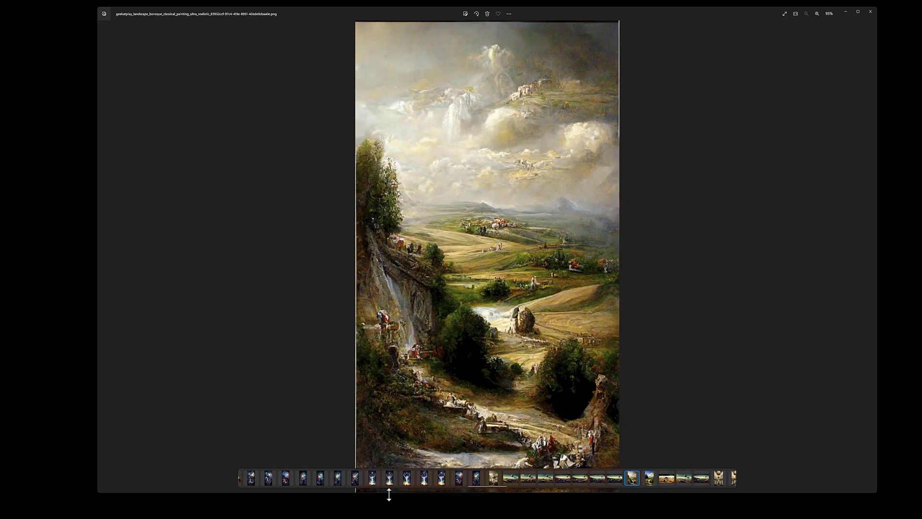
left_click_drag(496, 486, 514, 486)
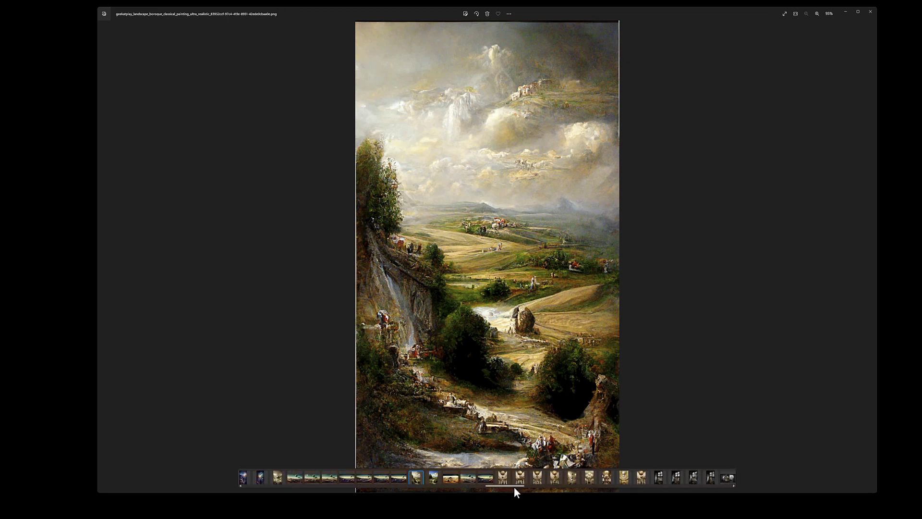
left_click(431, 480)
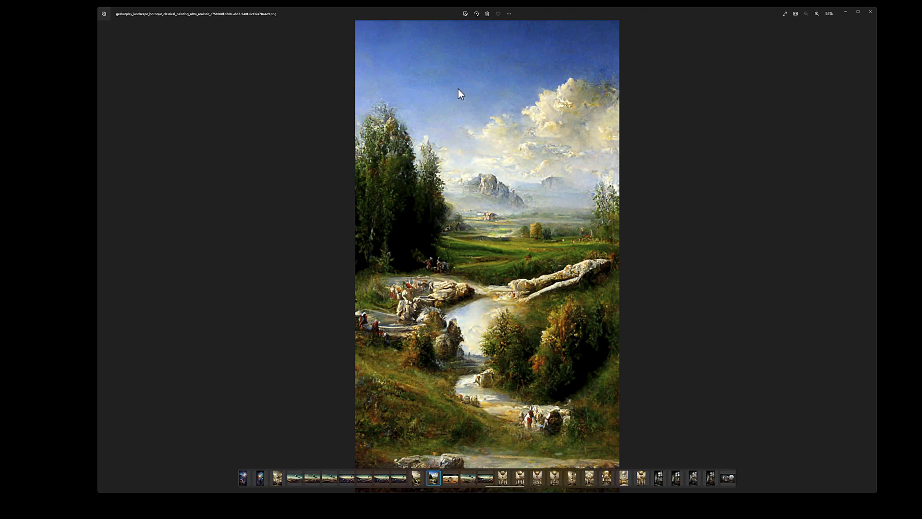
Step: View another alien planet landscape and a render of the scary old house interior further along the gallery
left_click(467, 479)
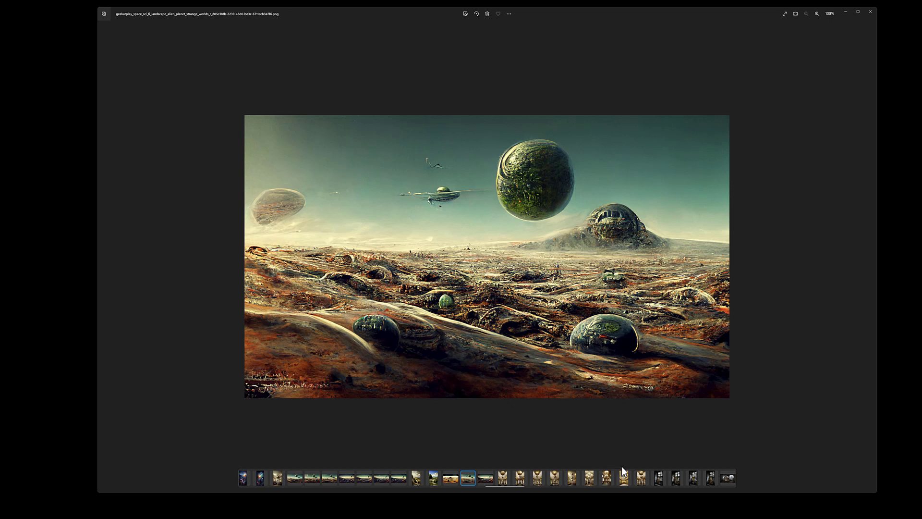
left_click_drag(509, 485, 529, 488)
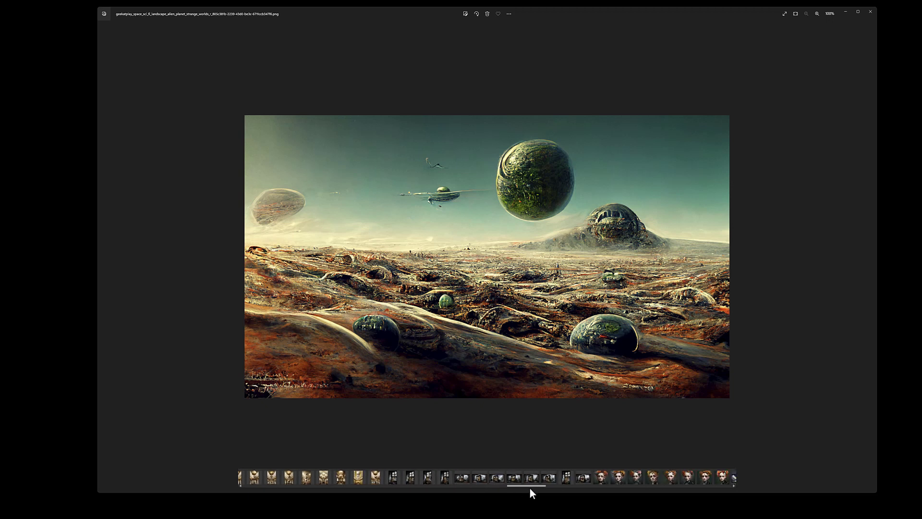
left_click(411, 480)
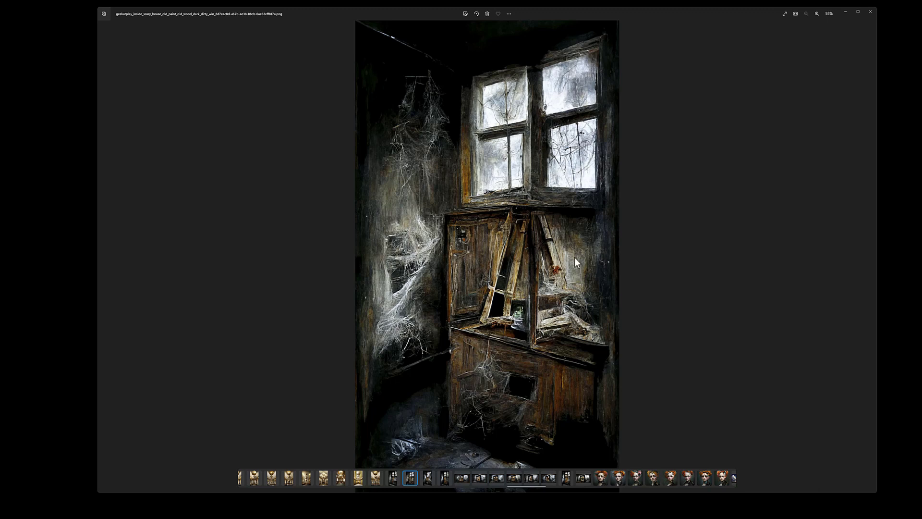
Step: Find the rococo punk portraits with orange hair further along the gallery and view seven of them
scroll(519, 478, "down", 3)
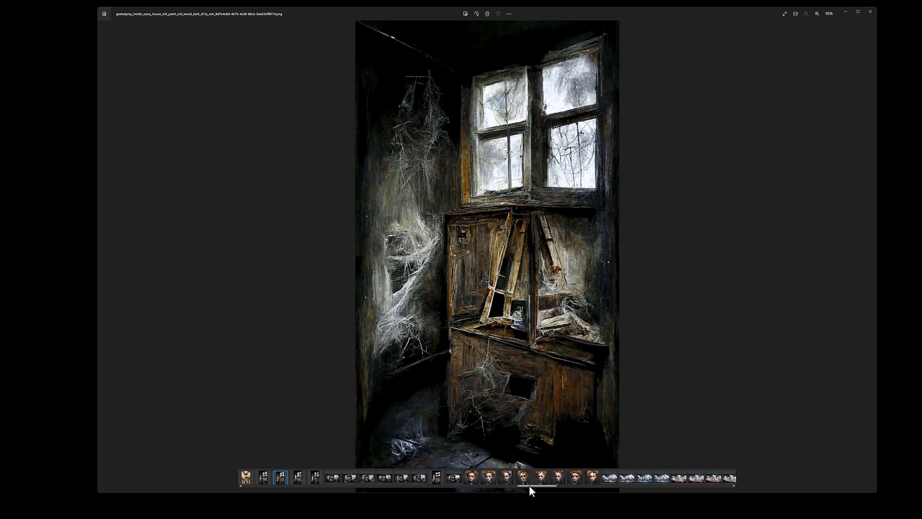
left_click(452, 479)
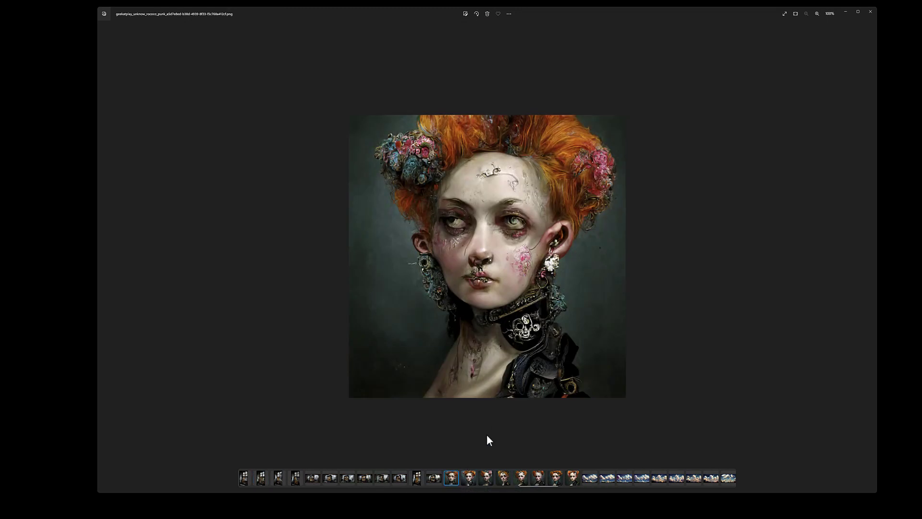
left_click(469, 478)
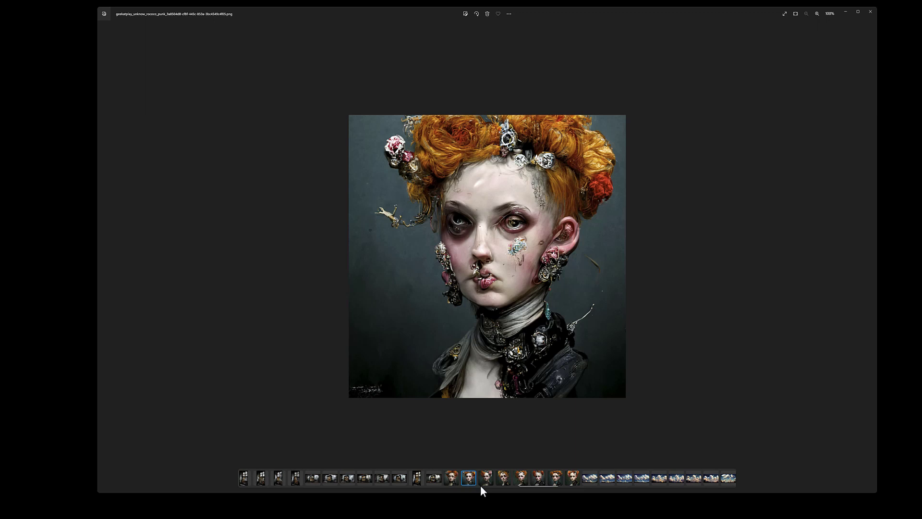
left_click(484, 477)
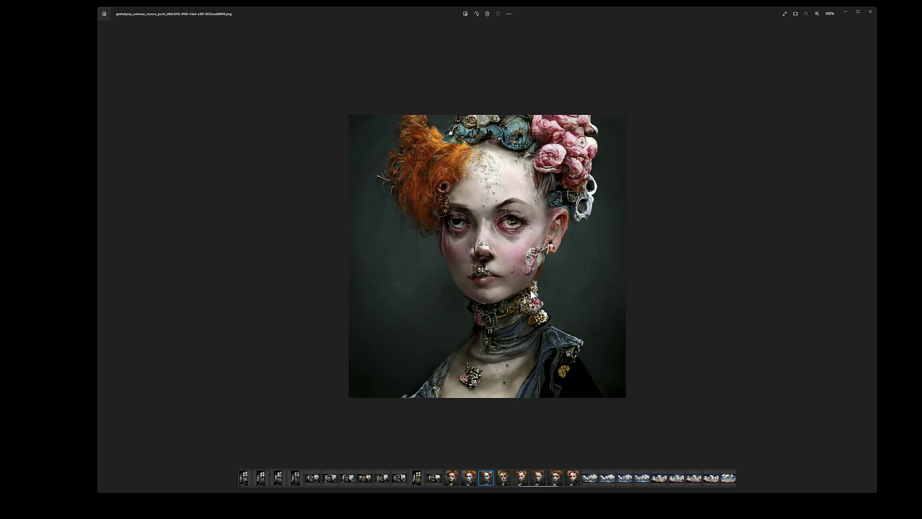
left_click(519, 484)
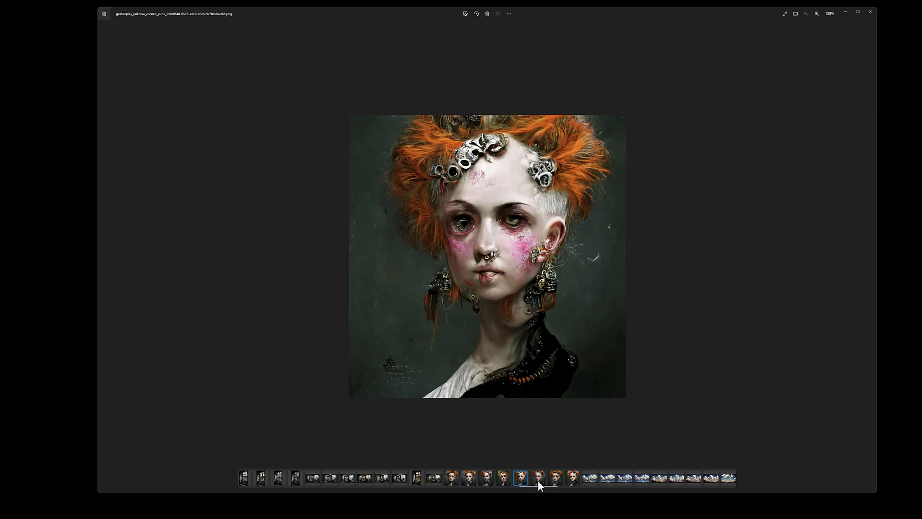
left_click(538, 480)
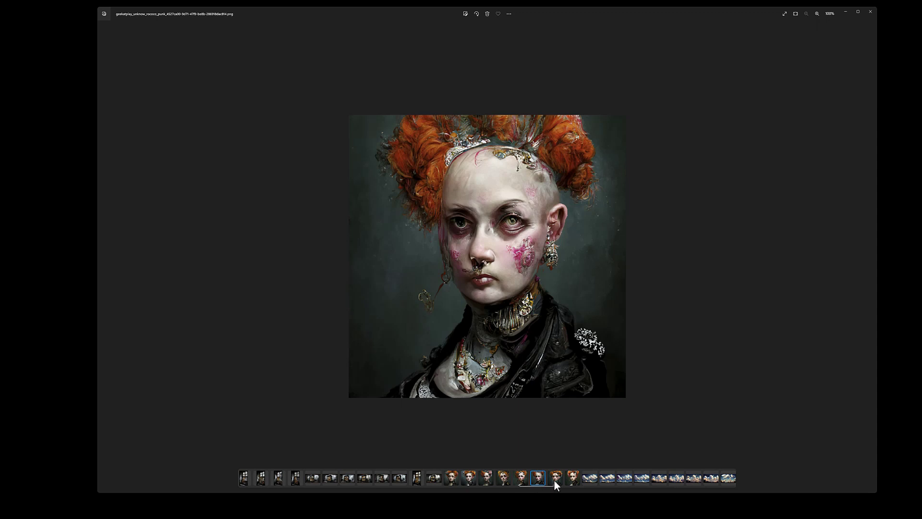
left_click(555, 481)
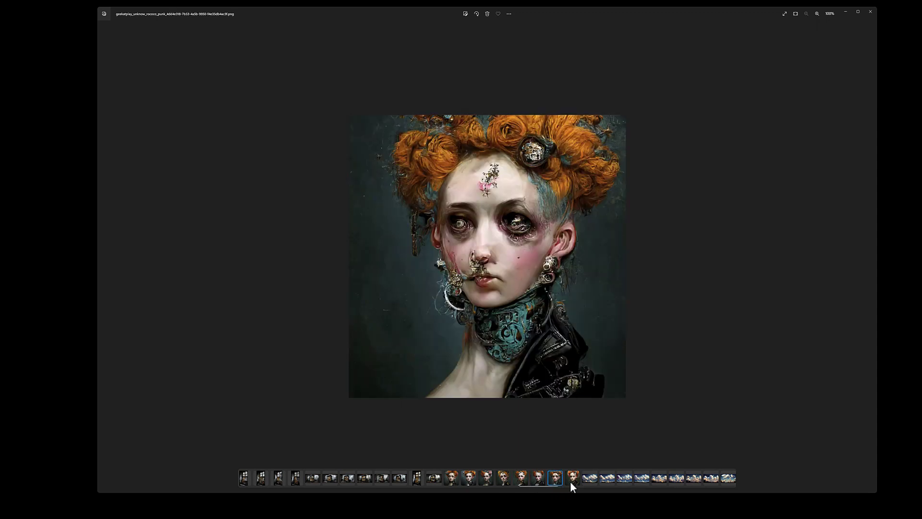
left_click(570, 481)
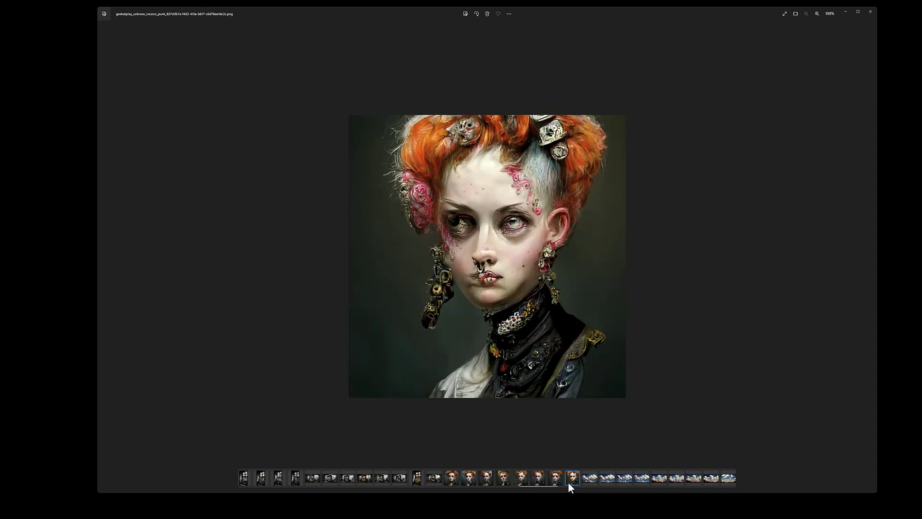
Step: View two symmetrical cyberpunk portraits and one more rococo punk portrait further along the gallery
left_click_drag(539, 485, 556, 485)
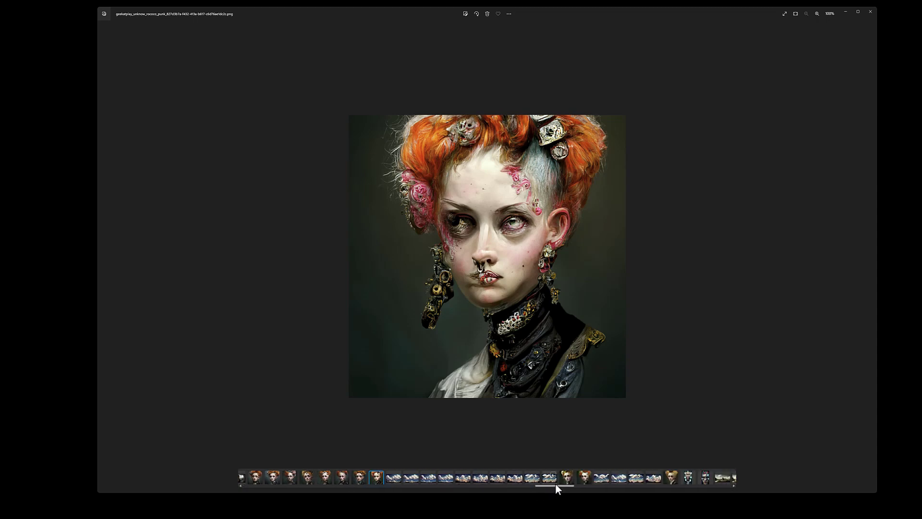
left_click(687, 479)
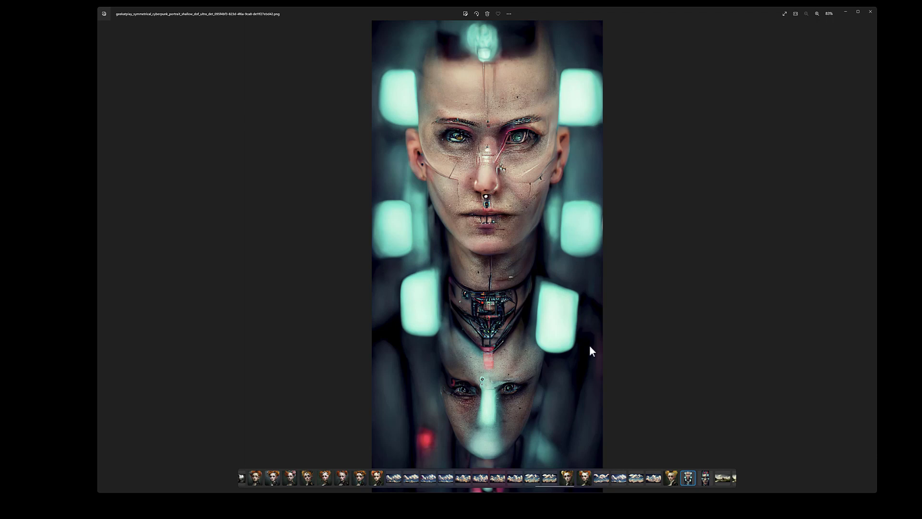
left_click(583, 479)
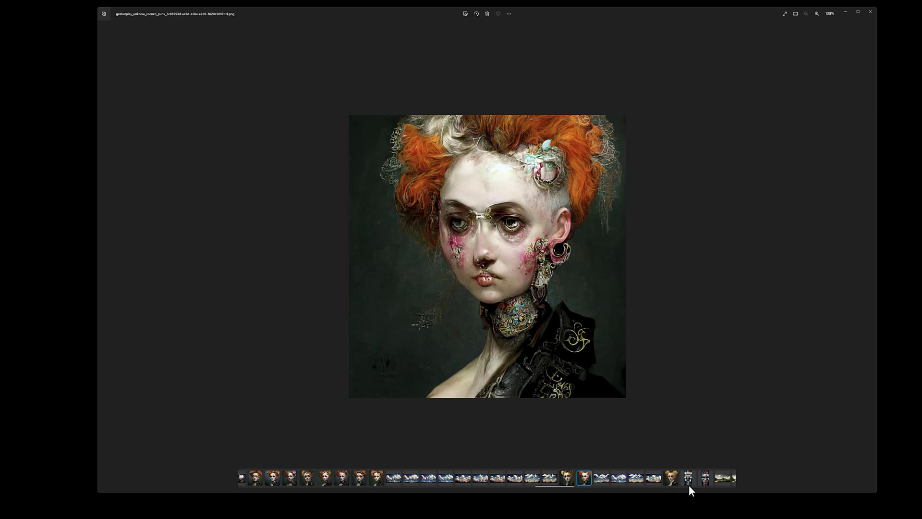
scroll(689, 485, "down", 3)
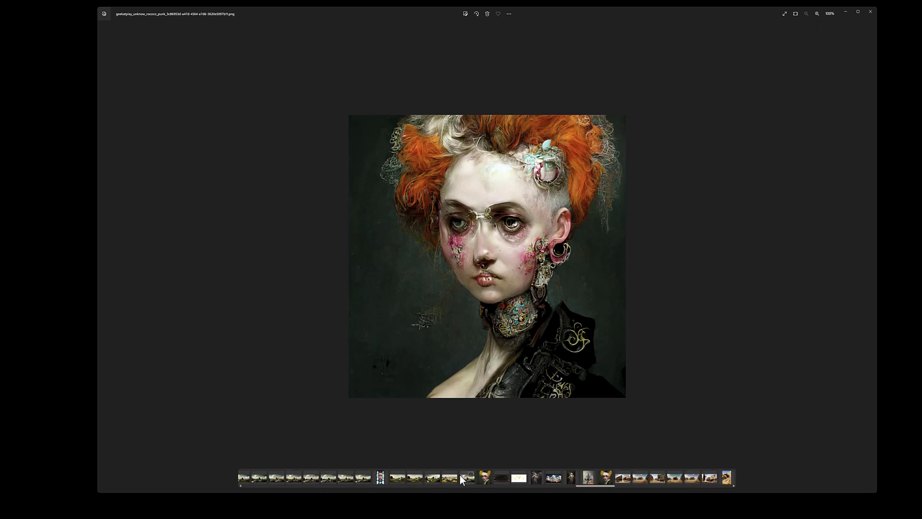
left_click(379, 478)
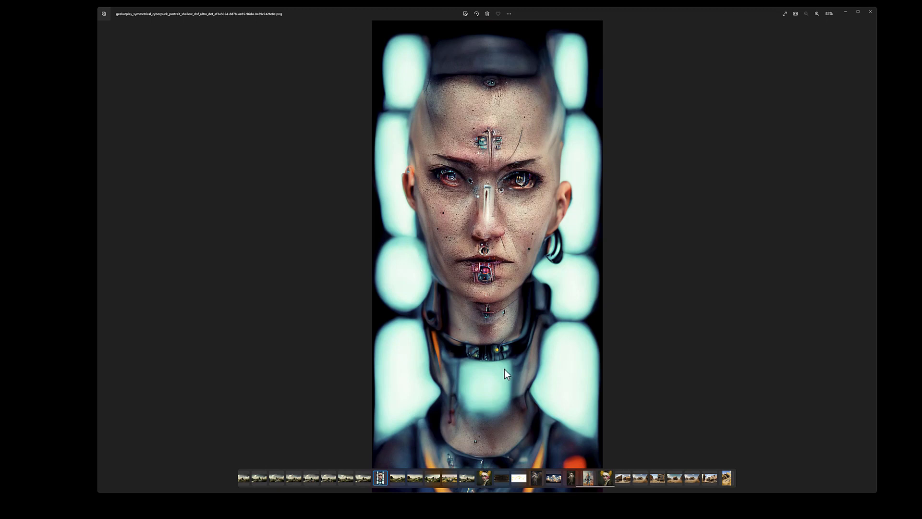
Step: View four cinematic rococo landscape renders on both sides of the second cyberpunk portrait
left_click(396, 477)
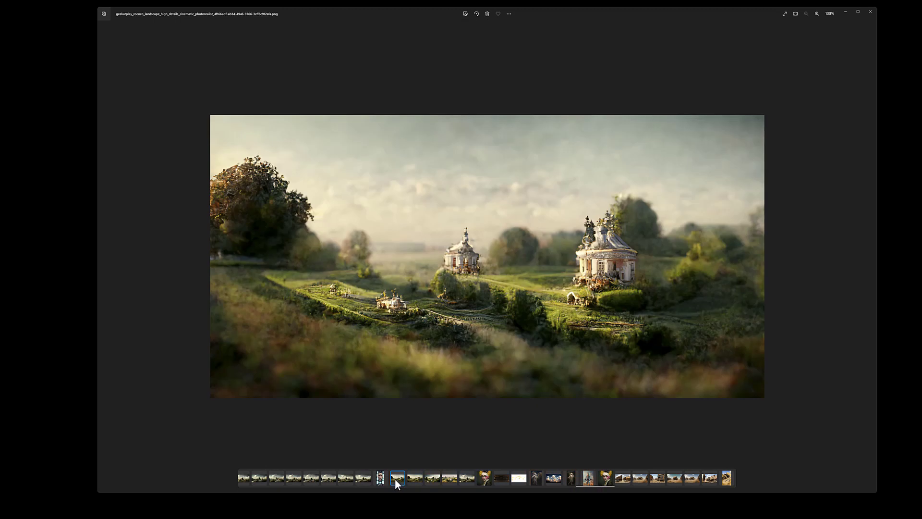
left_click(322, 477)
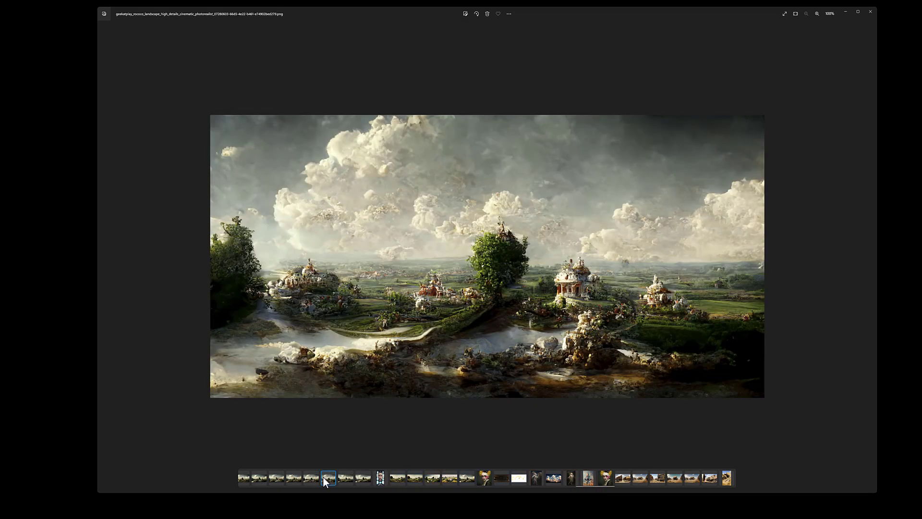
left_click(311, 478)
left_click(290, 479)
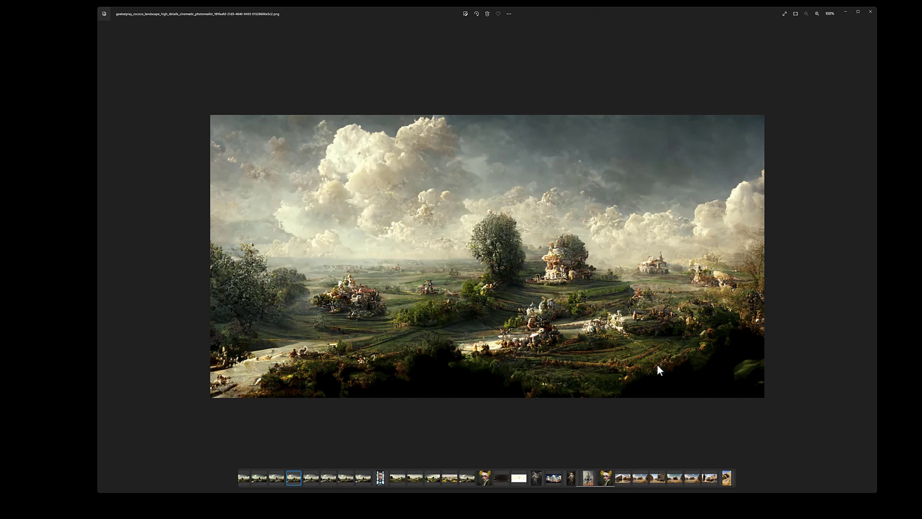
Step: View the magical clouds, old western street and clockwork city renders
left_click(552, 478)
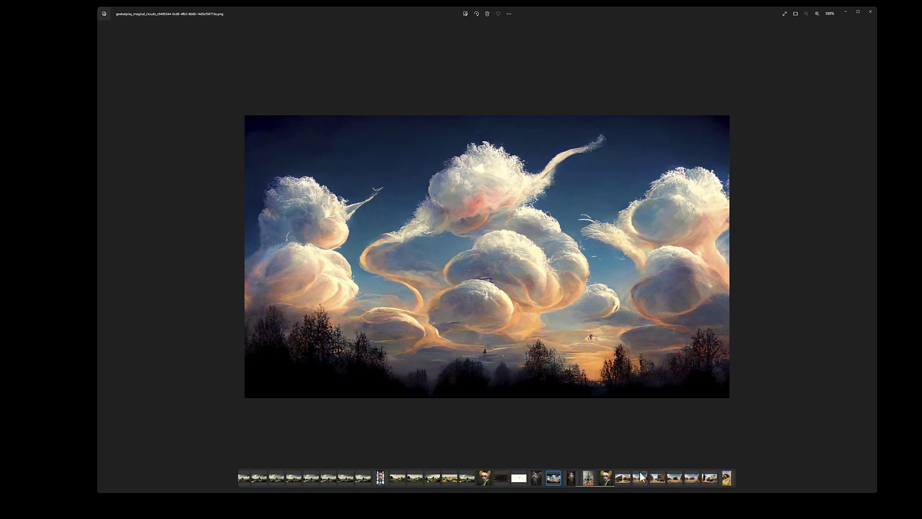
left_click(621, 481)
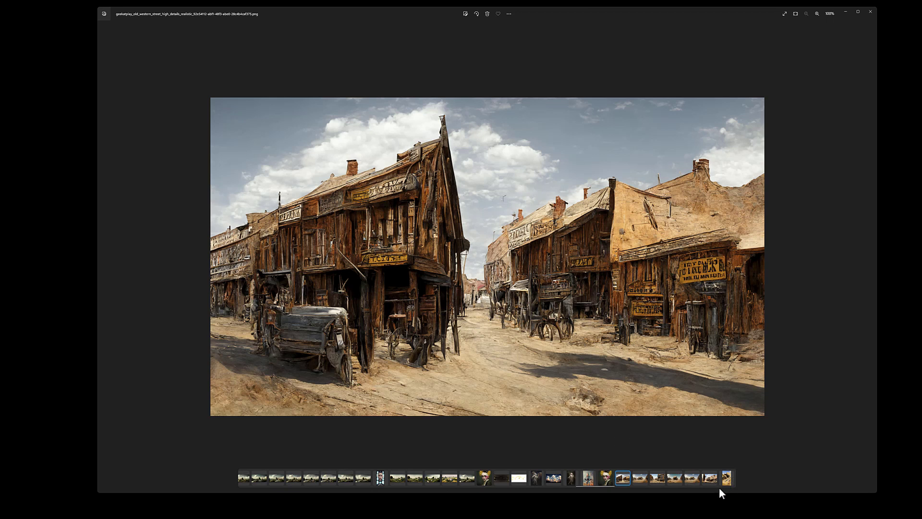
left_click_drag(595, 485, 624, 487)
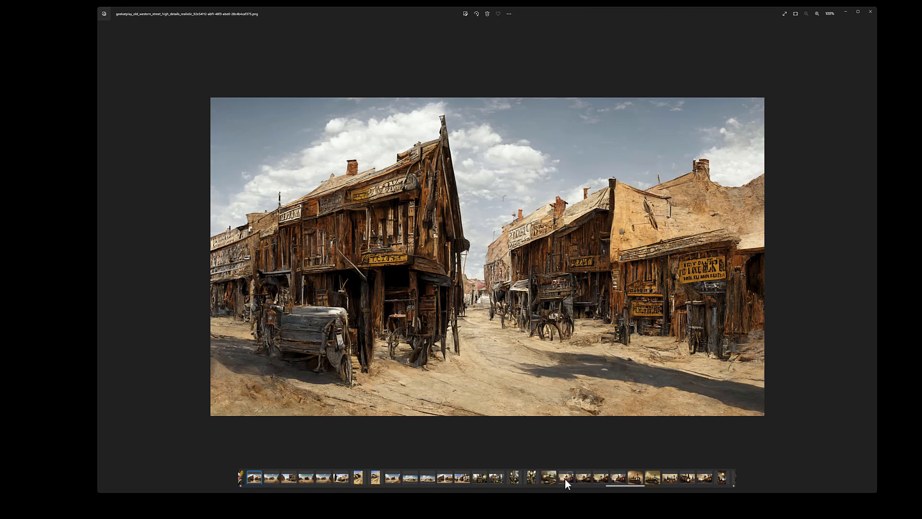
left_click(497, 478)
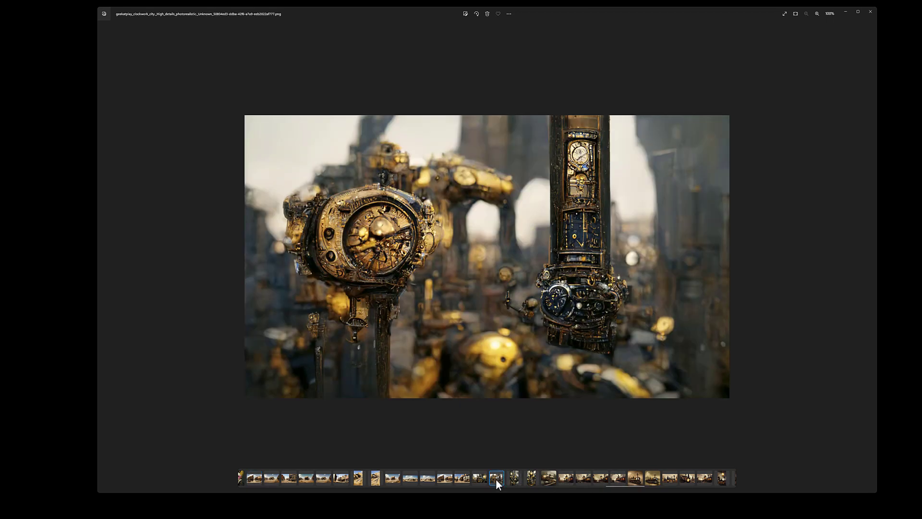
Step: View five renders of the Victorian era steampunk steam train station
left_click(567, 478)
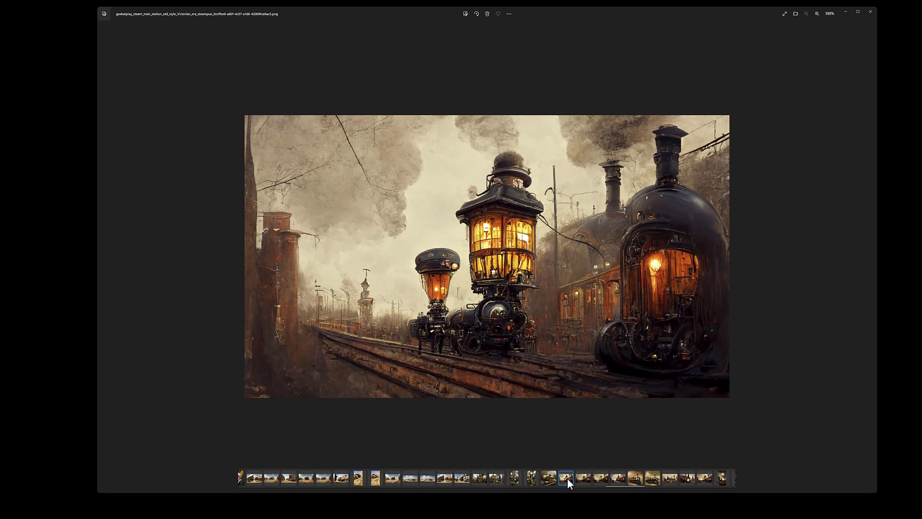
left_click(595, 480)
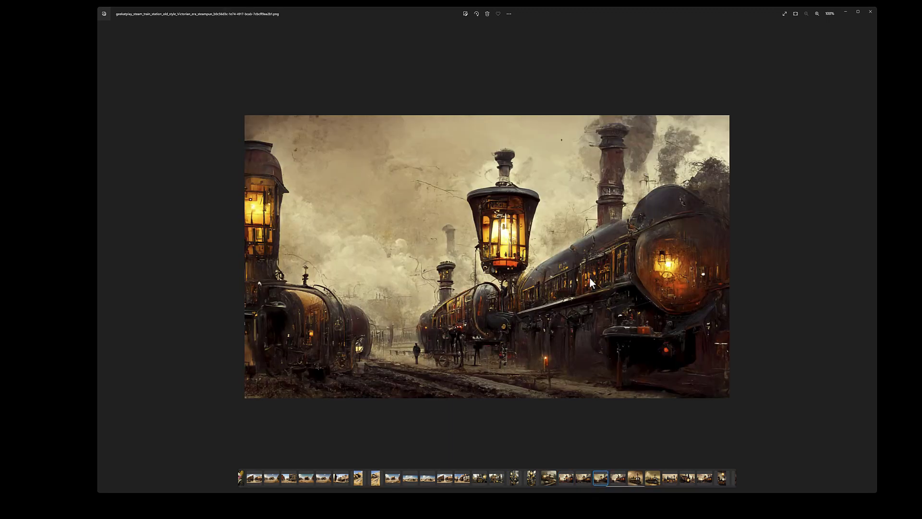
left_click(619, 482)
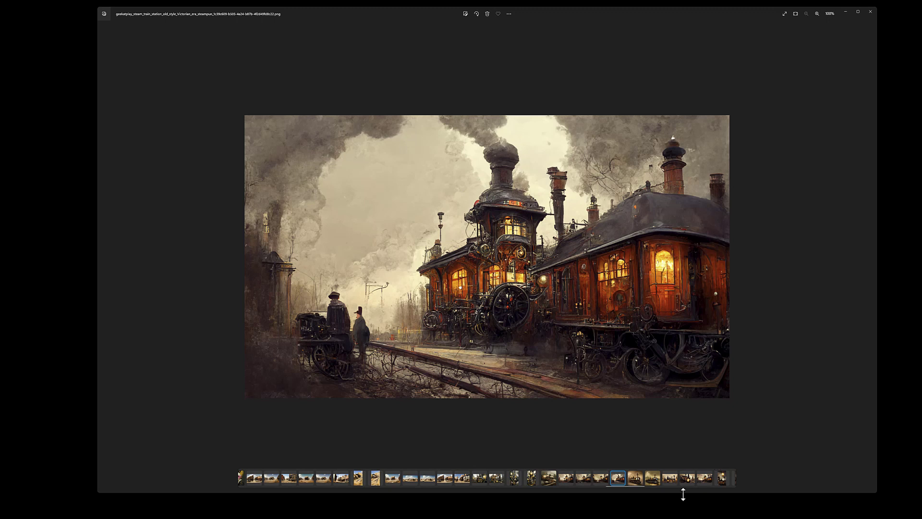
left_click(670, 481)
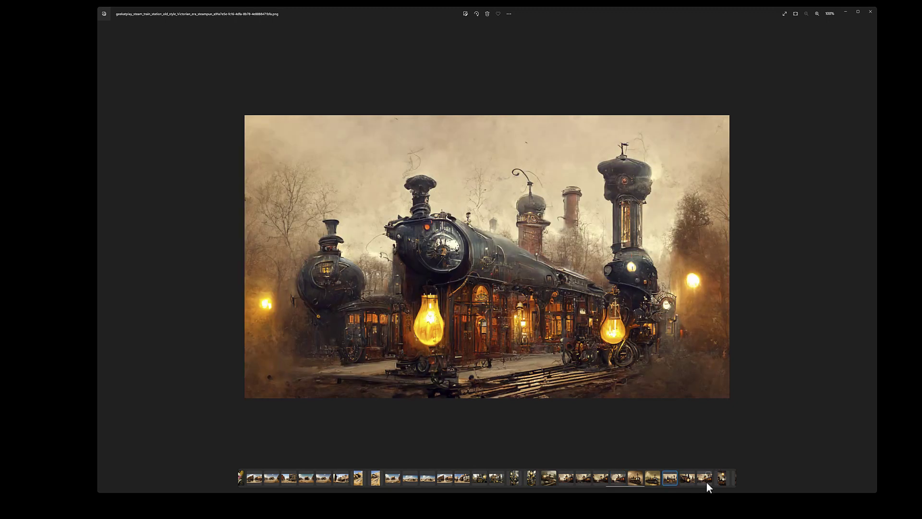
left_click(706, 480)
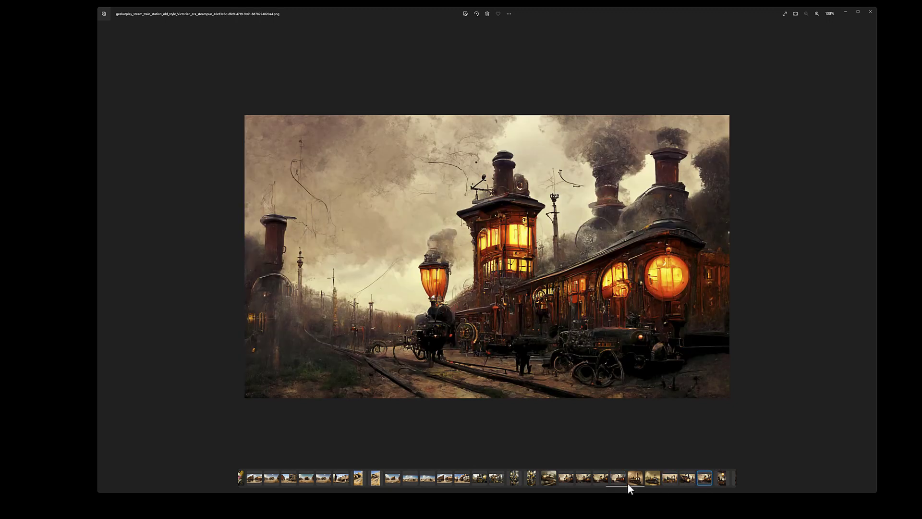
Step: Compare the two futuristic junk yard renders by alternating between them, and view the Victorian era English landscape renders further along the gallery
left_click_drag(629, 486, 681, 479)
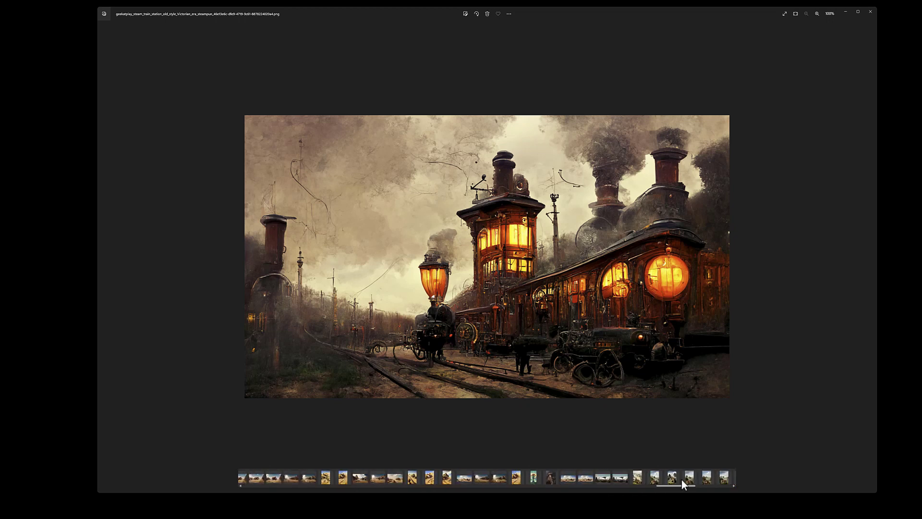
left_click(620, 478)
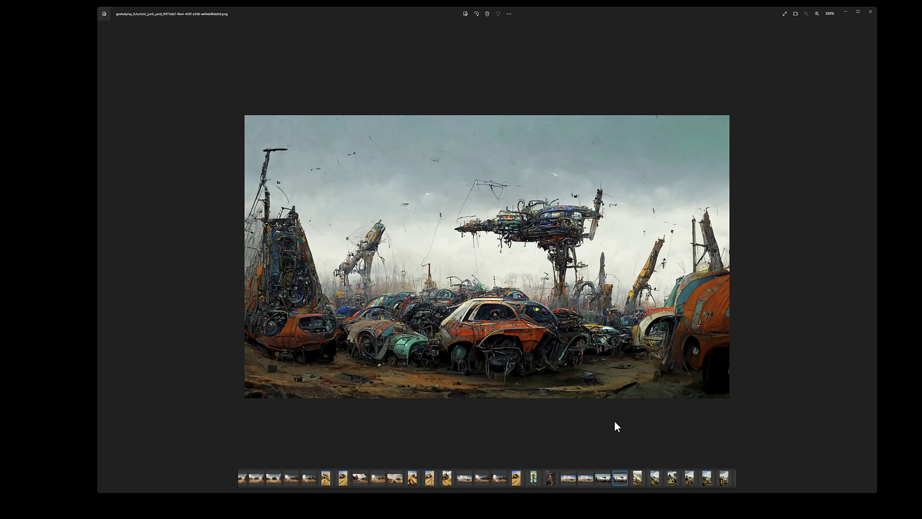
left_click(602, 479)
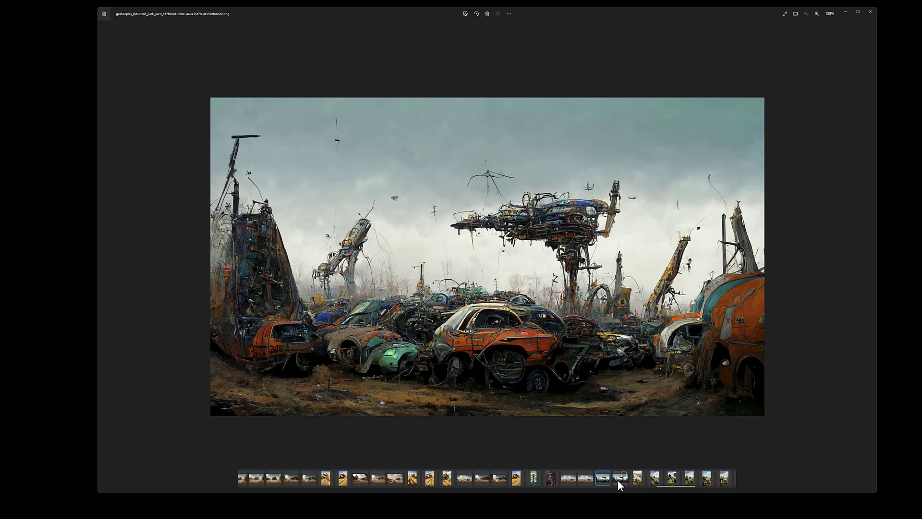
left_click(618, 480)
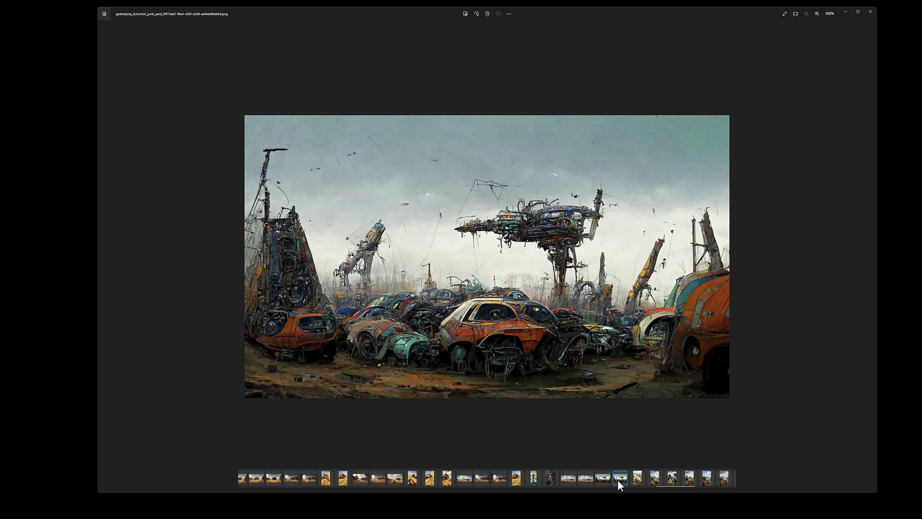
left_click(602, 479)
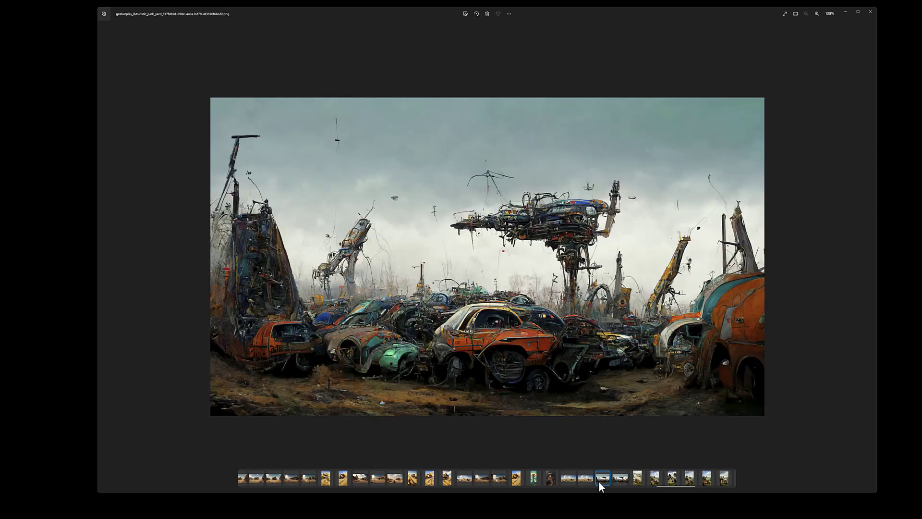
left_click(618, 480)
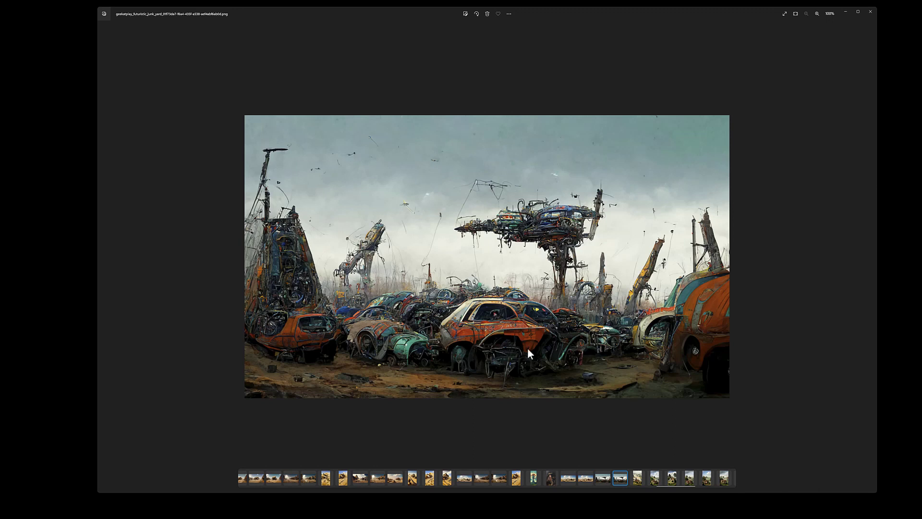
left_click(601, 479)
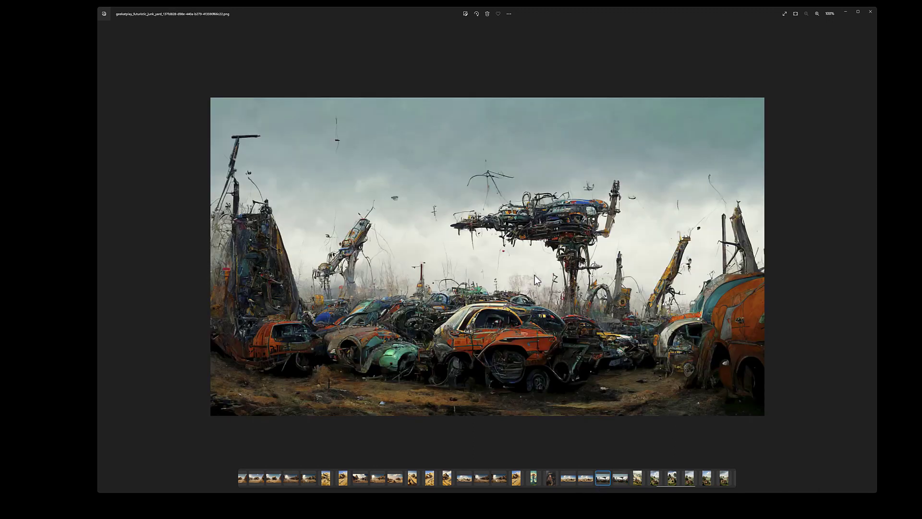
left_click(619, 481)
left_click(601, 480)
left_click(667, 482)
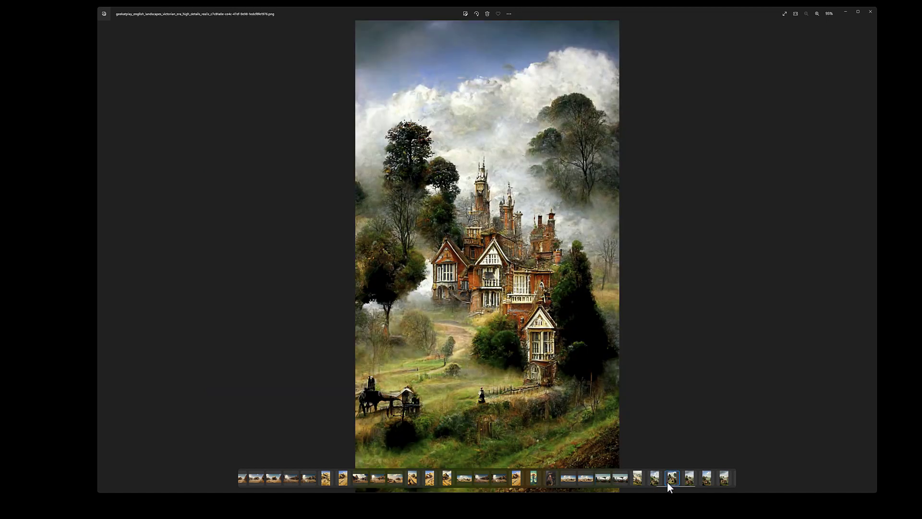
left_click(705, 480)
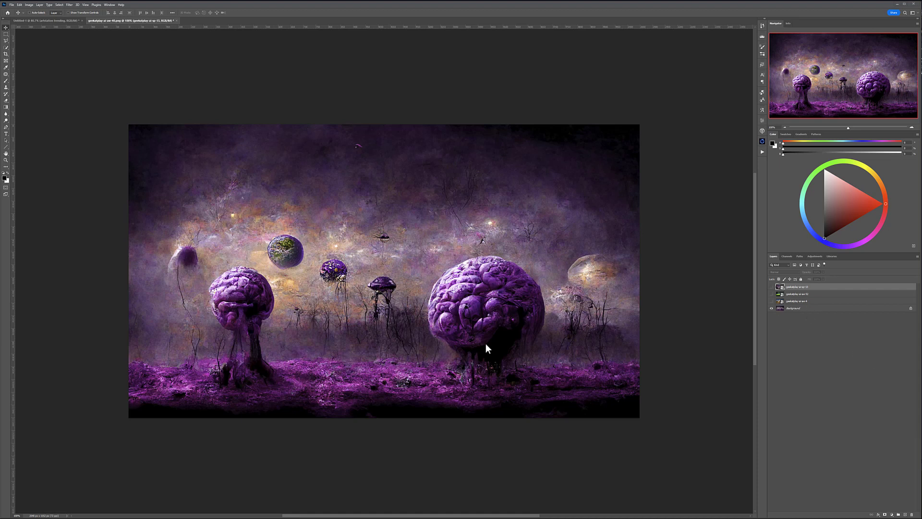
Step: In Photoshop, make the hidden image layers above the background visible one after another, ending with the topmost layer
left_click(772, 293)
left_click(772, 294)
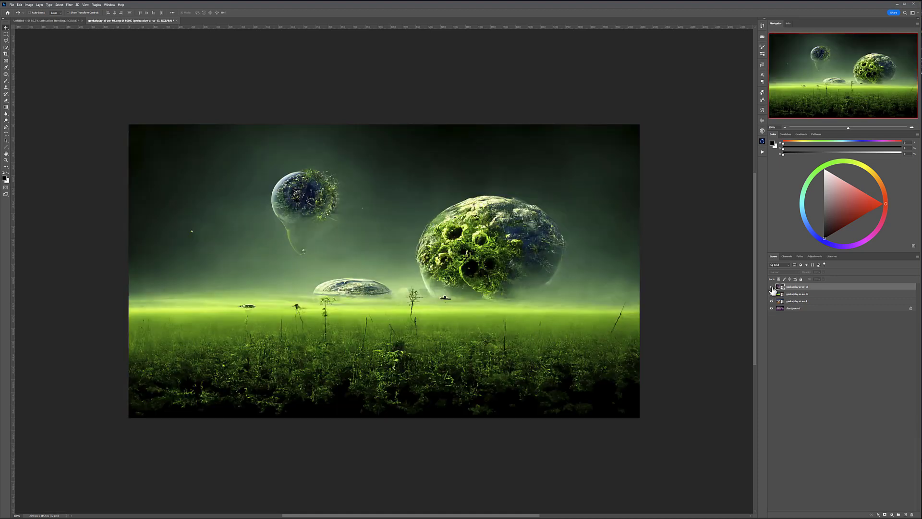
left_click(772, 288)
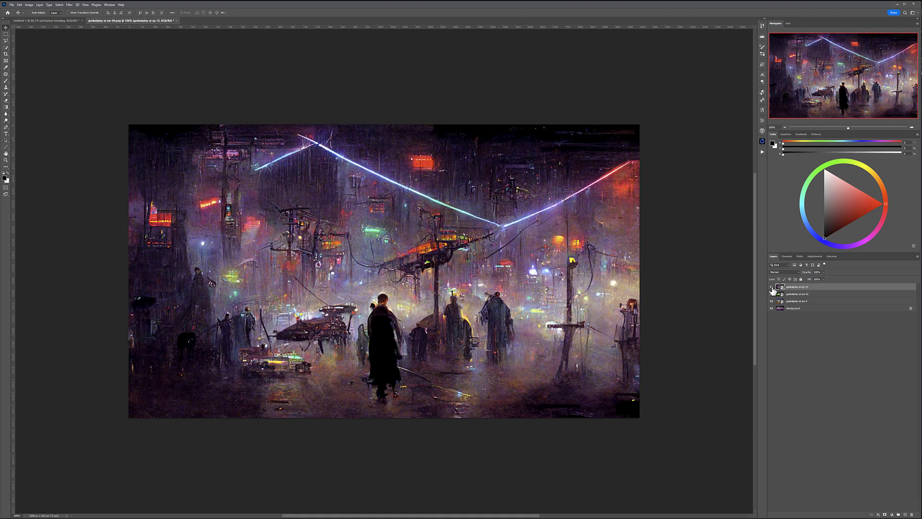